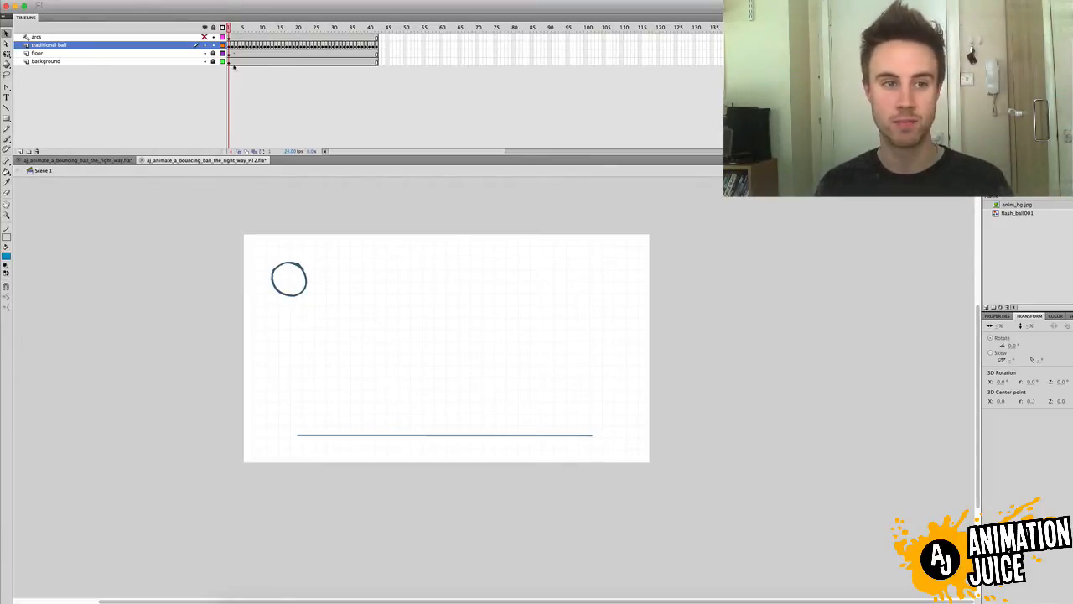
# Step: Examine the traditional ball's bounce by scrubbing through its frames and comparing the view with onion skinning on and off
pyautogui.moveTo(236, 30); pyautogui.dragTo(229, 29)
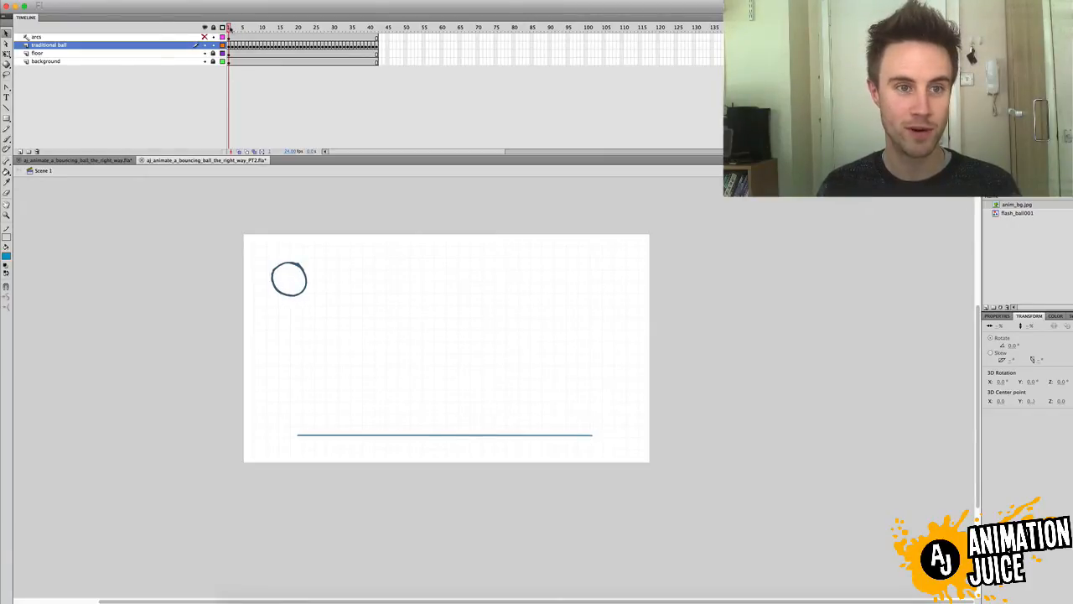
pyautogui.moveTo(229, 29)
pyautogui.mouseDown()
pyautogui.moveTo(376, 42)
pyautogui.moveTo(228, 42)
pyautogui.mouseUp()
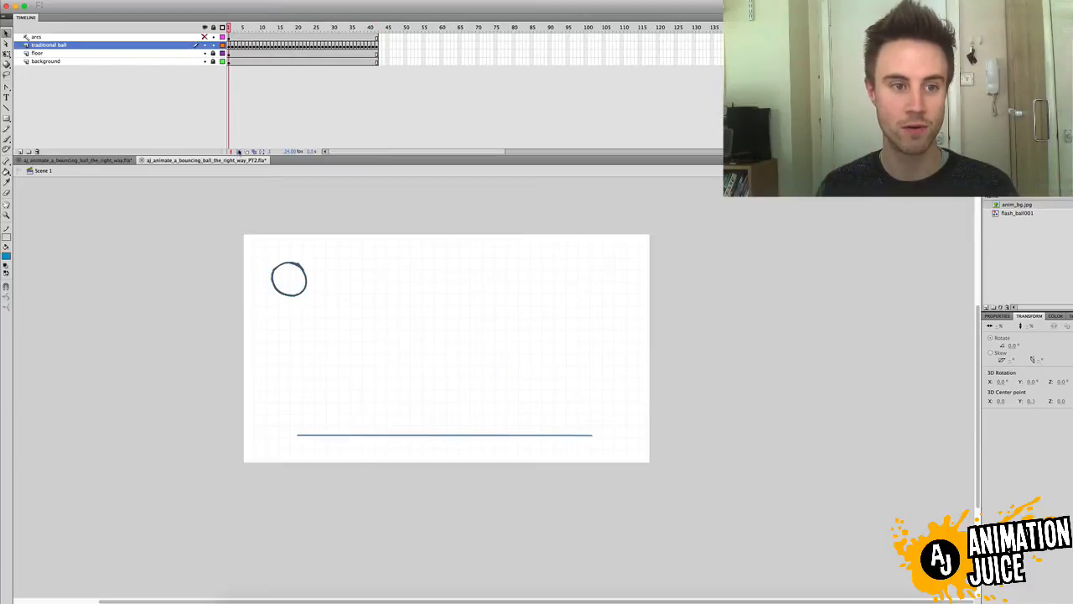
pyautogui.click(239, 152)
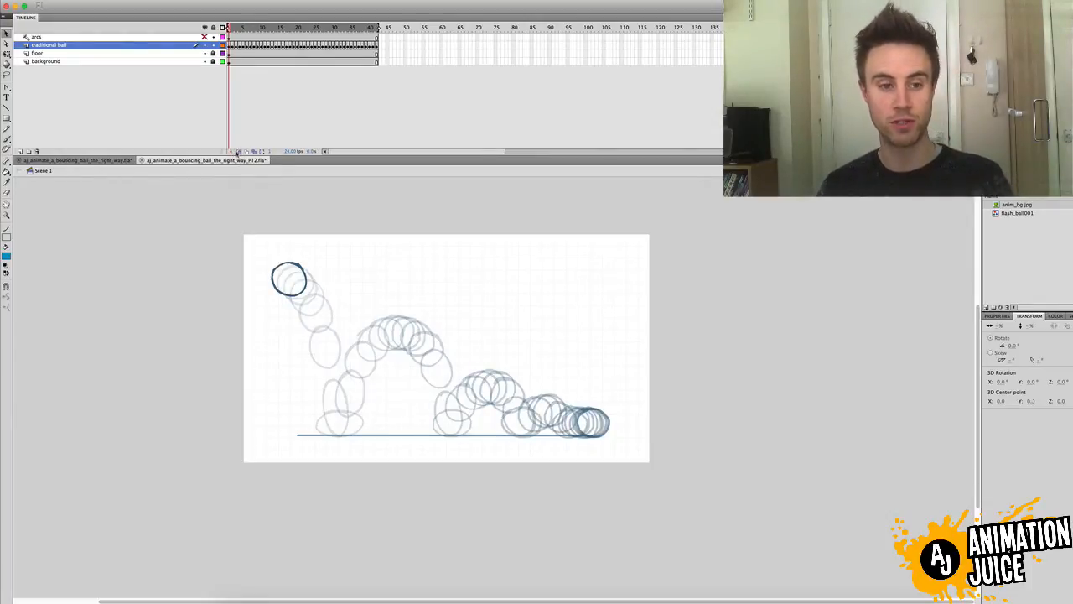
pyautogui.click(238, 152)
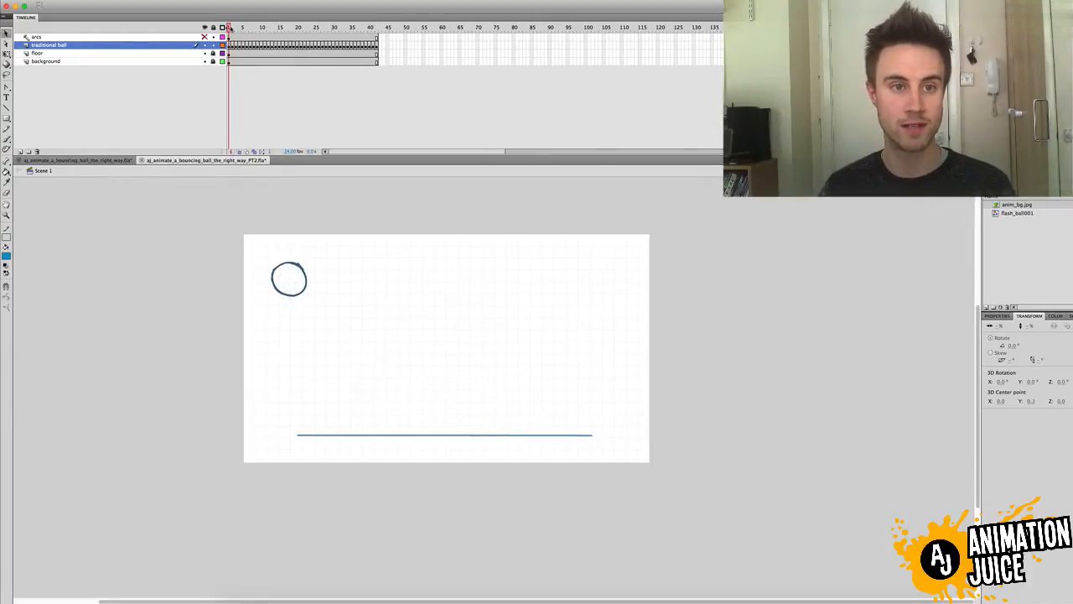
pyautogui.moveTo(229, 27); pyautogui.dragTo(396, 30)
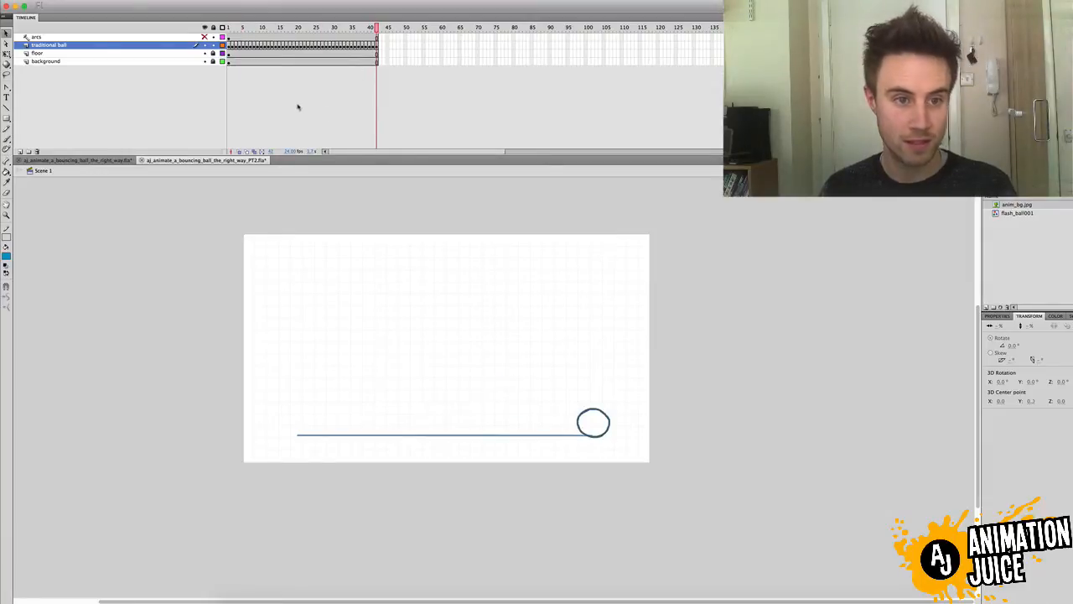
pyautogui.hotkey('shift', ',')
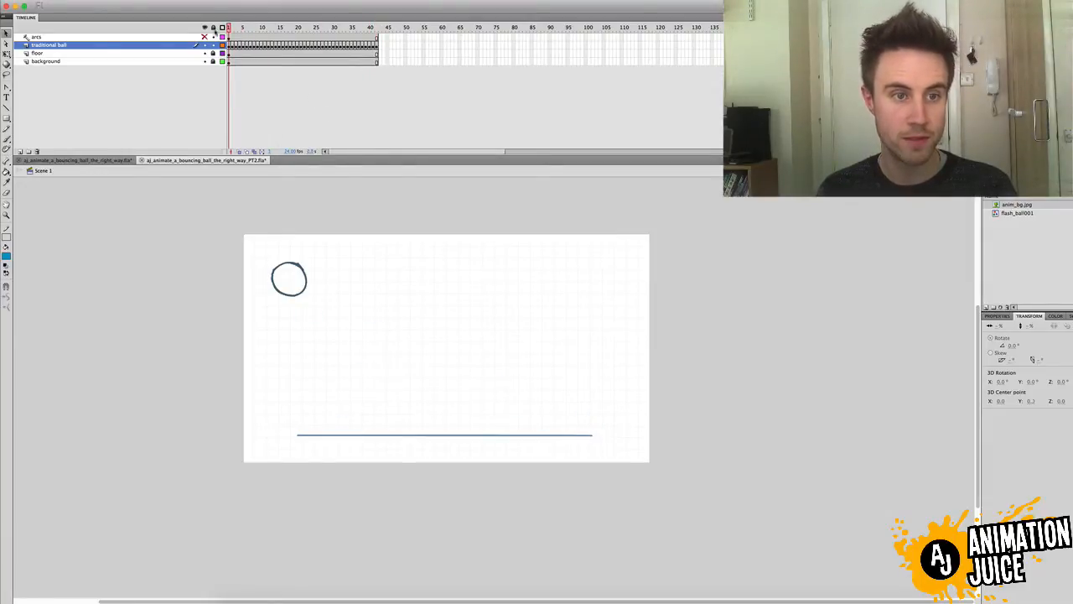
pyautogui.click(238, 151)
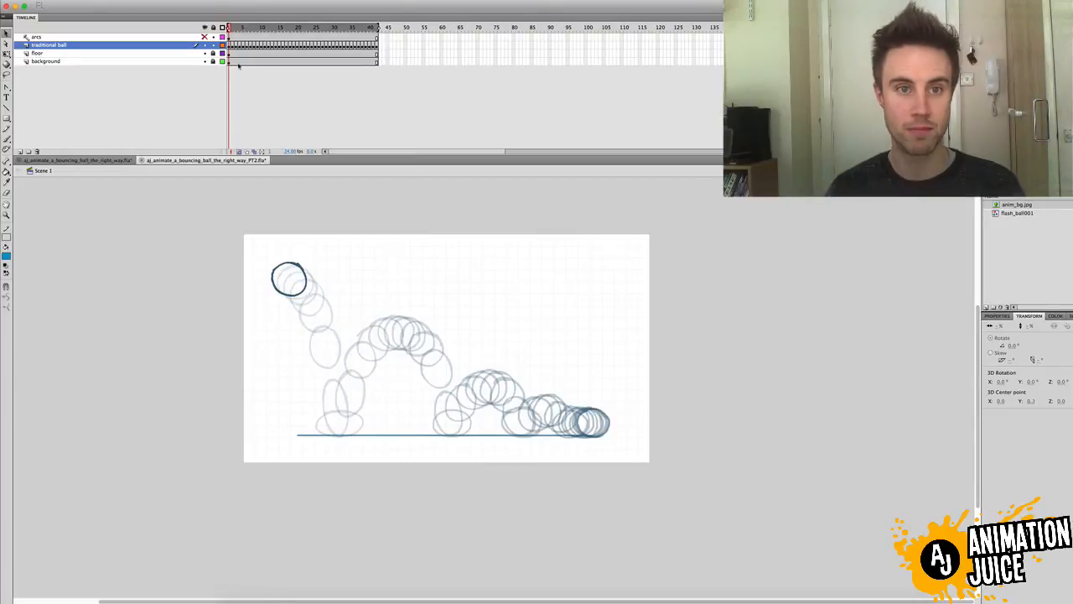
pyautogui.click(239, 152)
pyautogui.click(238, 152)
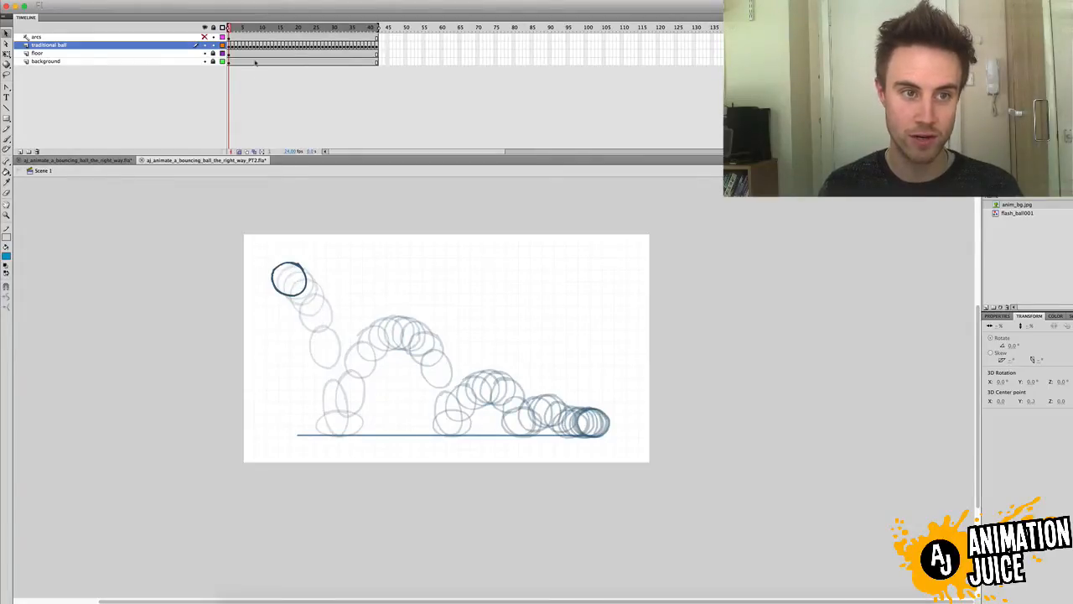
pyautogui.click(239, 152)
pyautogui.moveTo(230, 28); pyautogui.dragTo(249, 27)
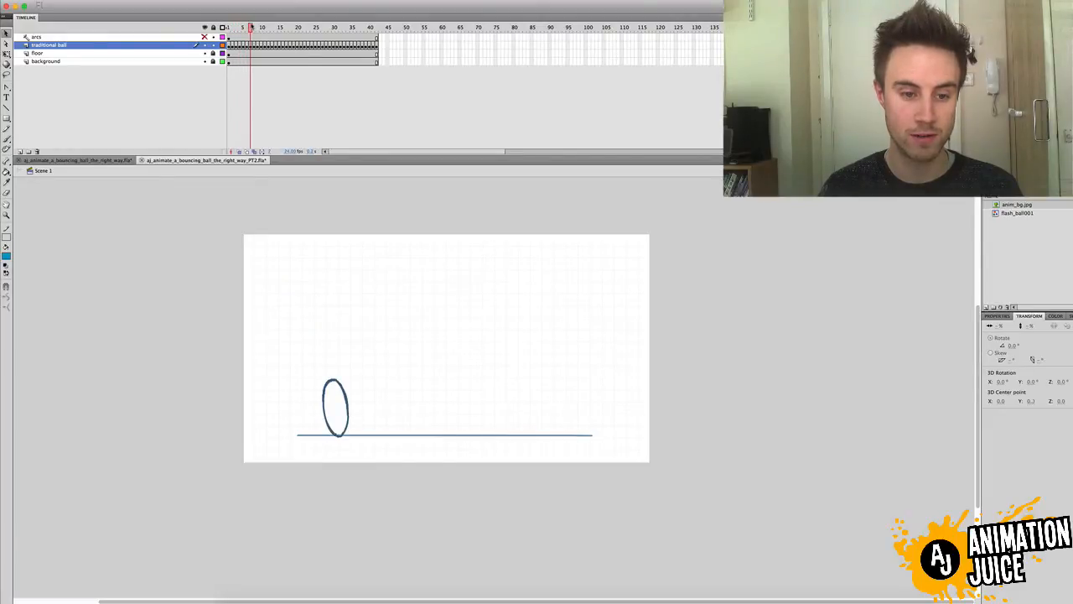
pyautogui.moveTo(250, 28); pyautogui.dragTo(277, 37)
pyautogui.click(240, 152)
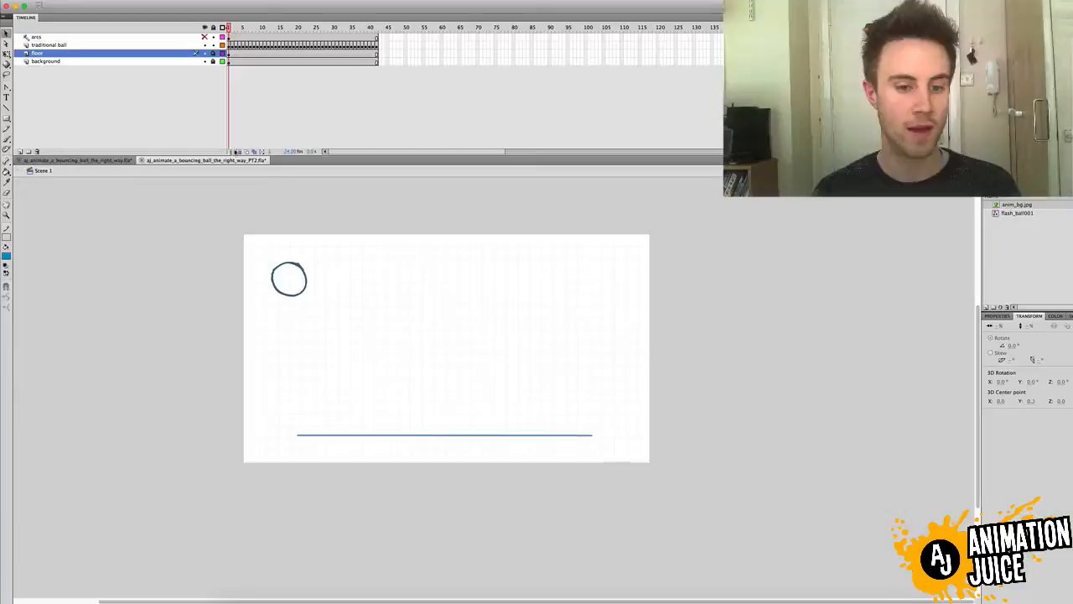
# Step: Add a new layer above the floor layer and draw a blue filled circle beside the traditional ball, matching its size
pyautogui.click(20, 151)
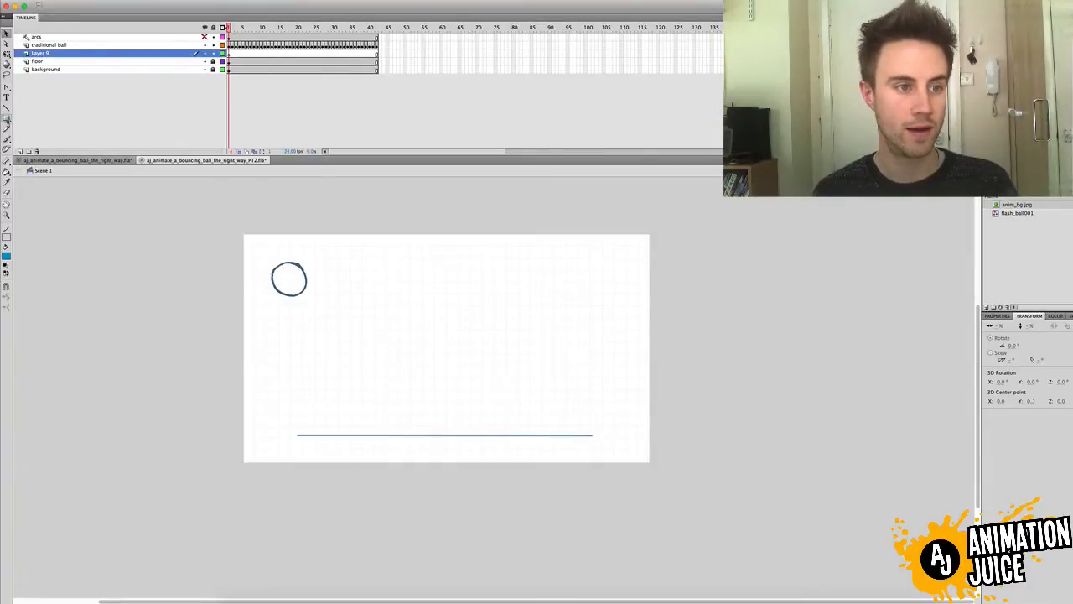
pyautogui.click(6, 118)
pyautogui.click(47, 129)
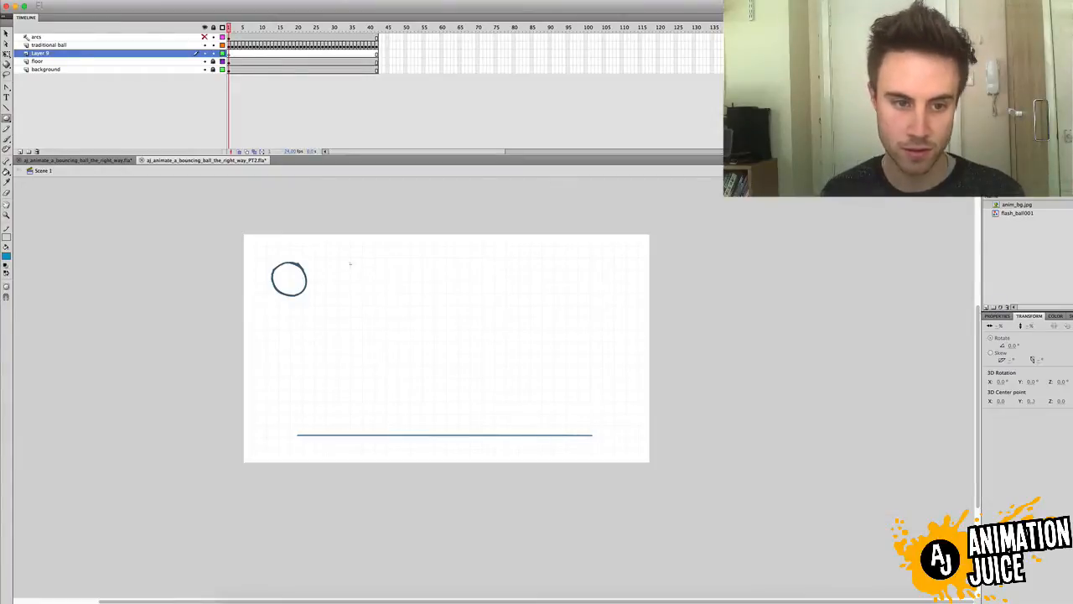
pyautogui.moveTo(349, 263); pyautogui.dragTo(382, 298)
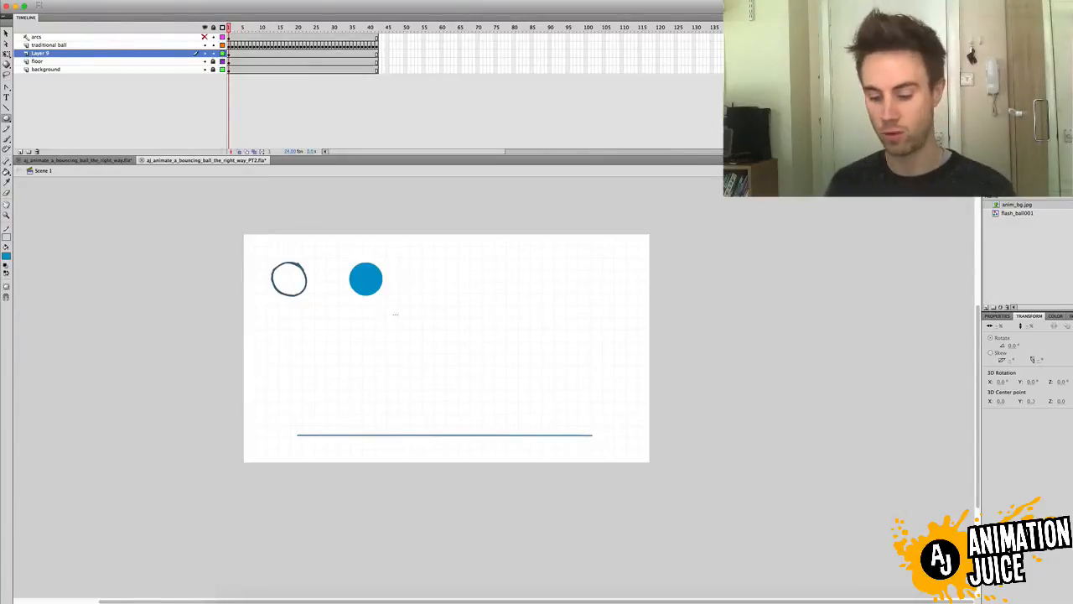
# Step: Convert the blue circle to a Graphic symbol named "ball"
pyautogui.press('v')
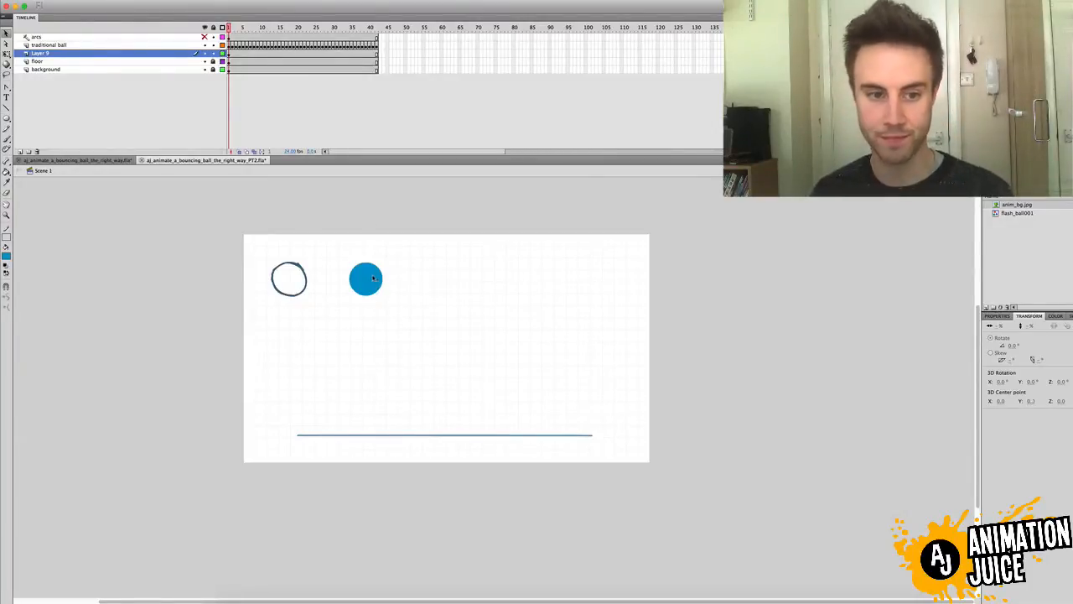
pyautogui.click(375, 282)
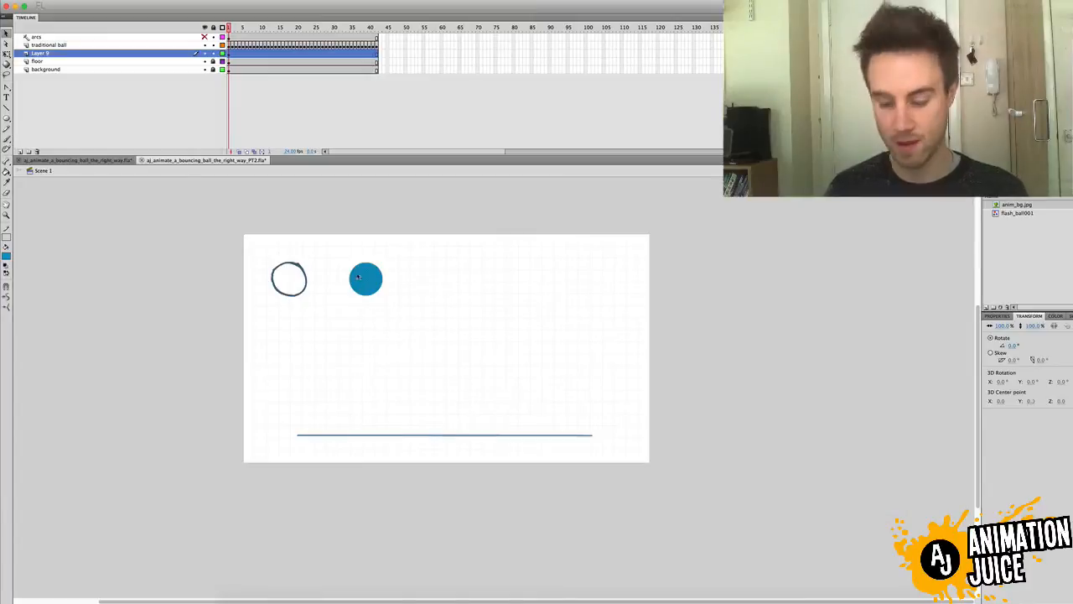
pyautogui.click(151, 2)
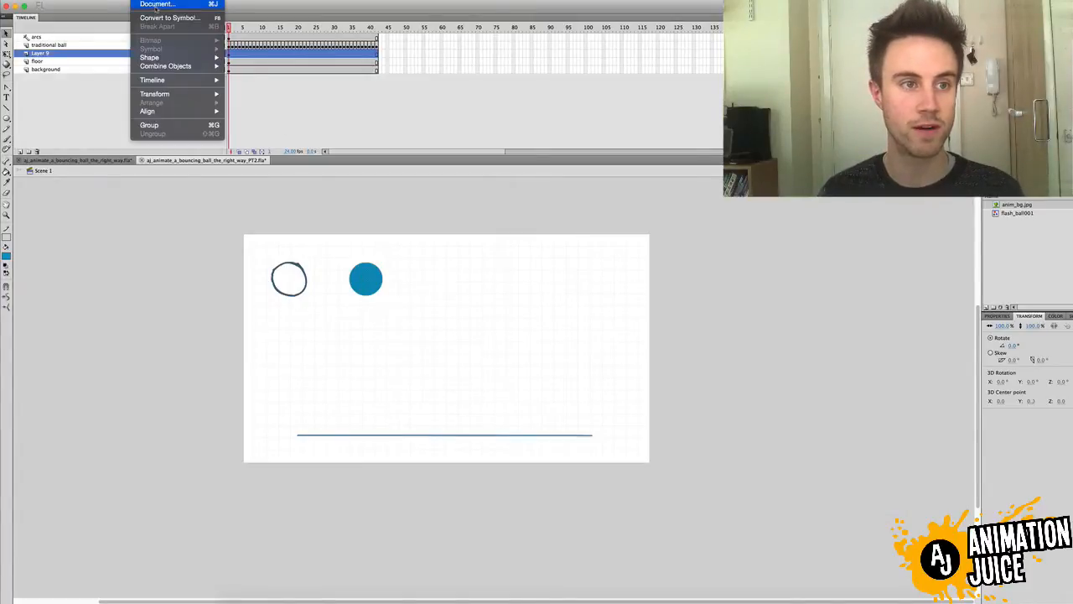
pyautogui.click(167, 18)
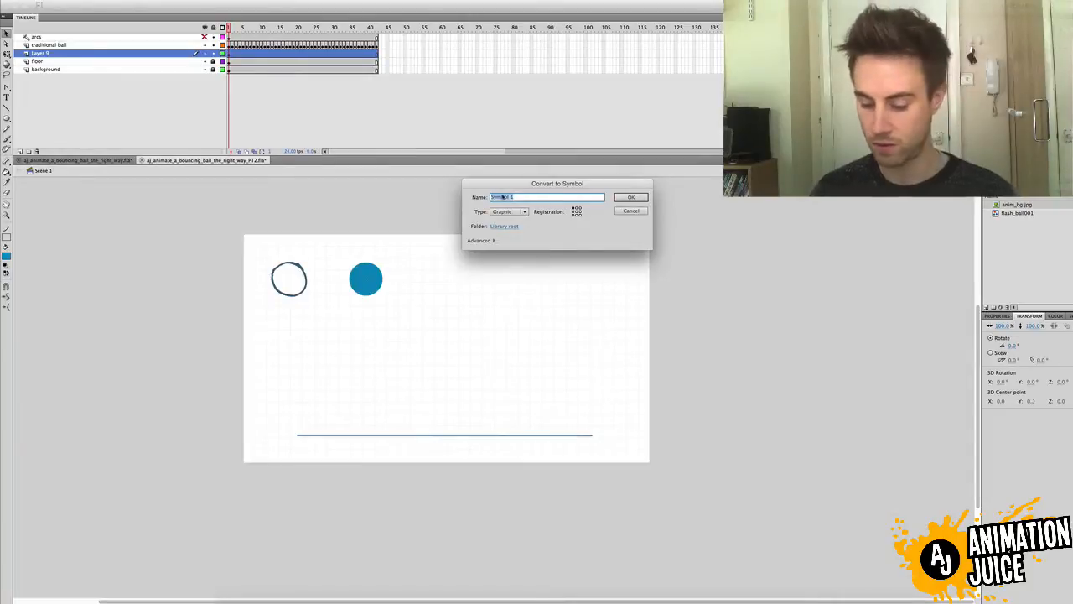
pyautogui.write('ball')
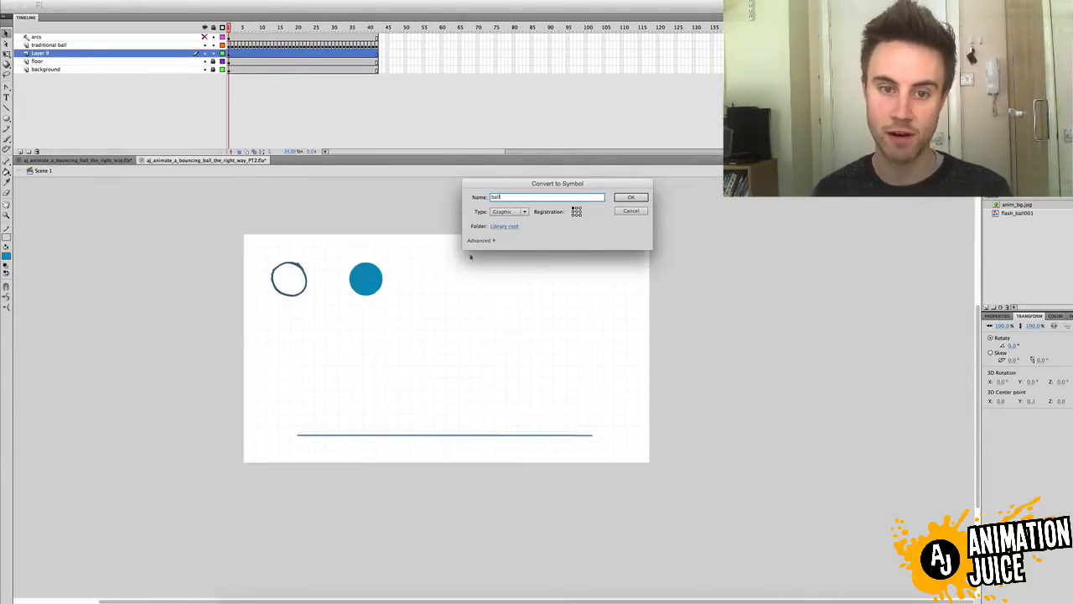
pyautogui.press('Return')
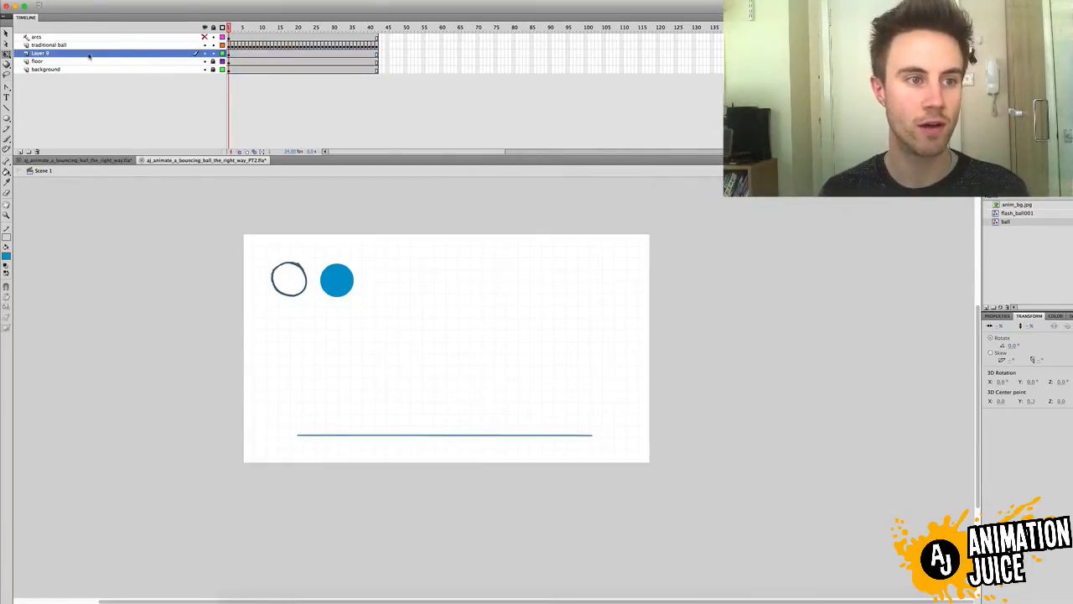
# Step: Rename the blue ball's layer as "flash ball" and add a classic motion guide to it
pyautogui.doubleClick(52, 53)
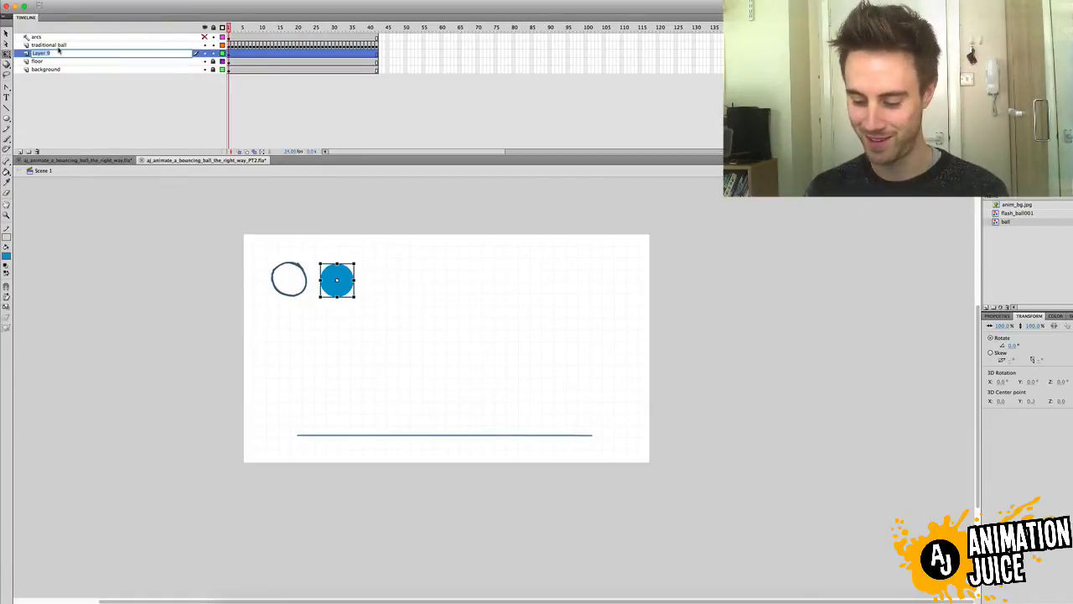
pyautogui.write('flash ball')
pyautogui.press('Return')
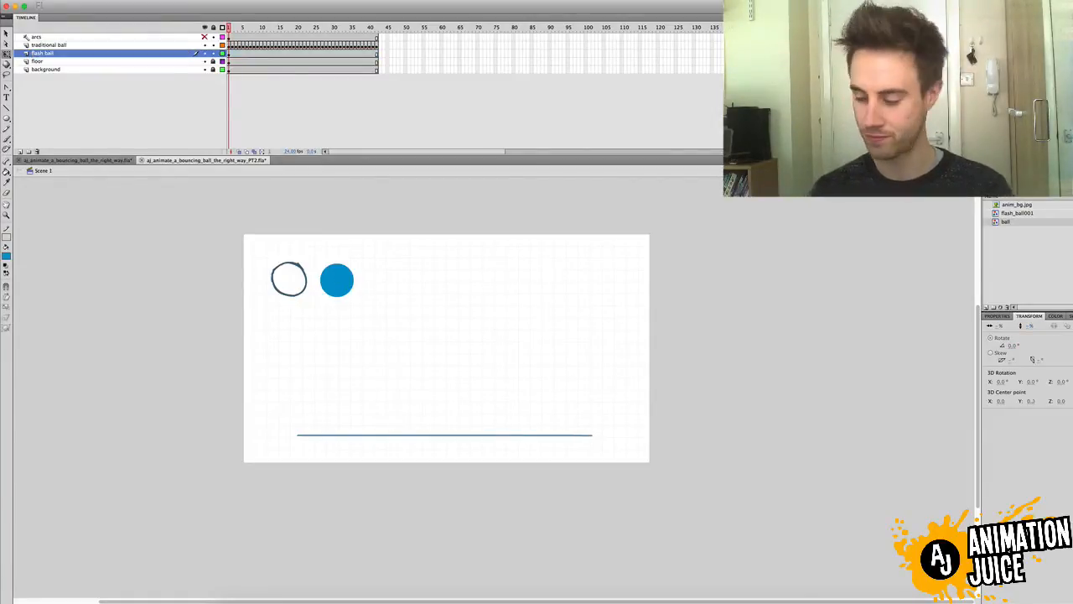
pyautogui.rightClick(74, 57)
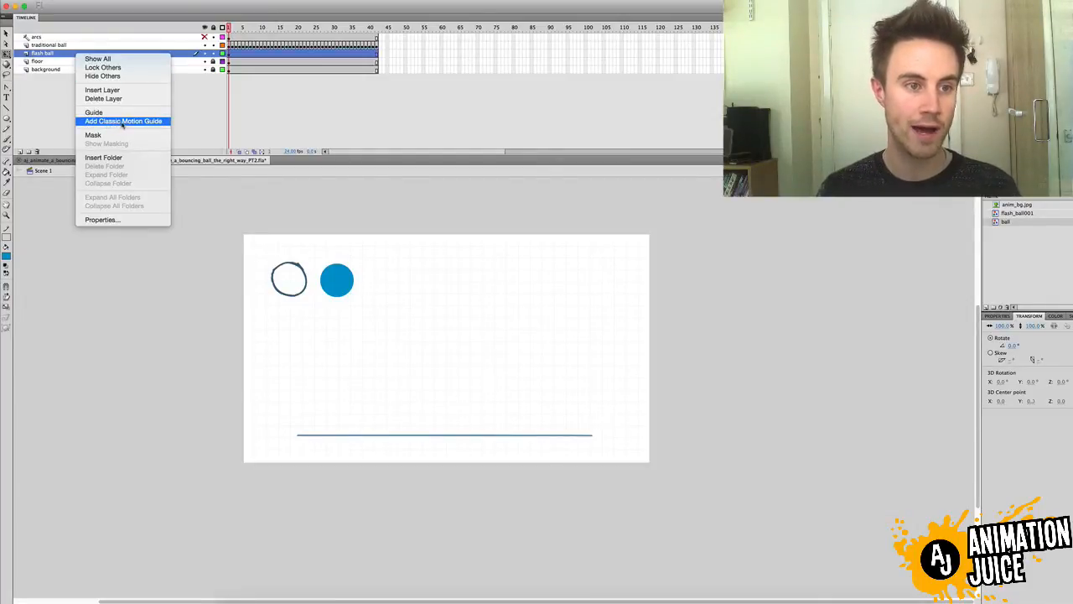
pyautogui.click(126, 123)
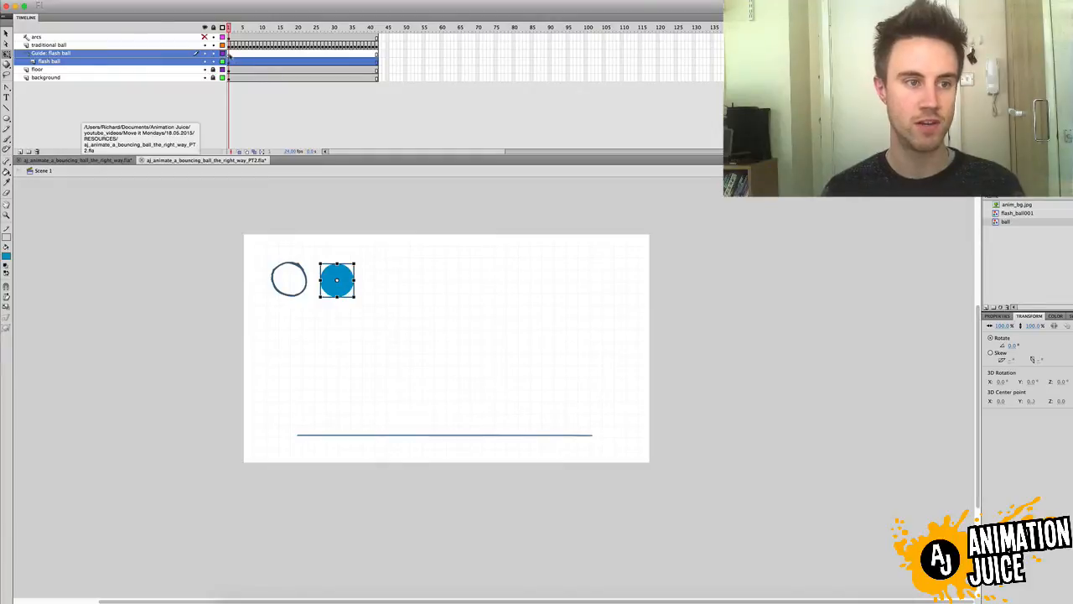
# Step: With onion skinning on, draw a straight dark line on the guide layer from the first ground contact to the first bounce's peak
pyautogui.click(231, 53)
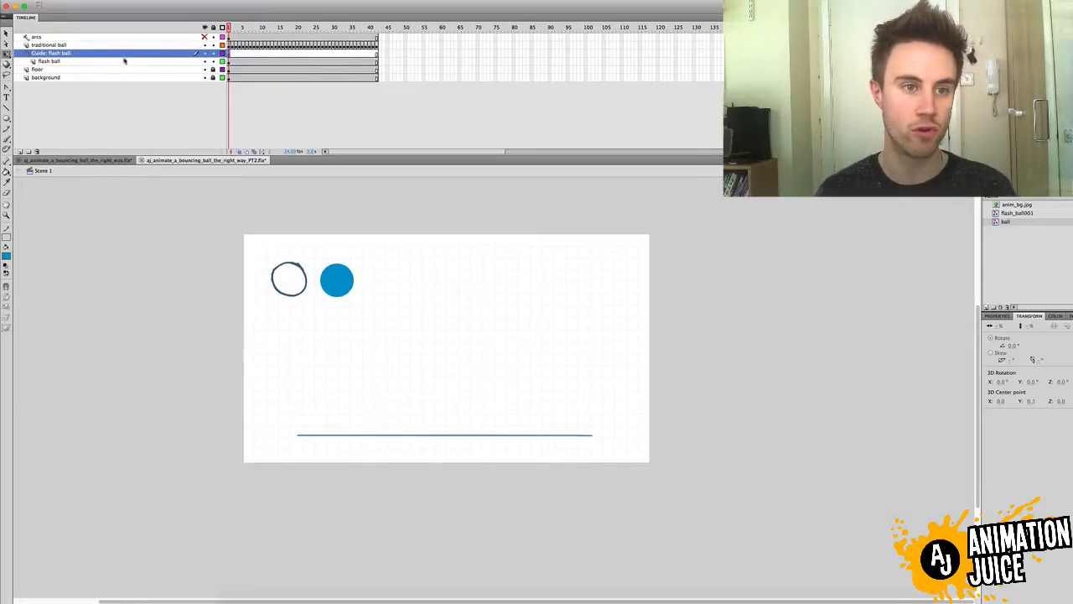
pyautogui.click(7, 107)
pyautogui.click(239, 152)
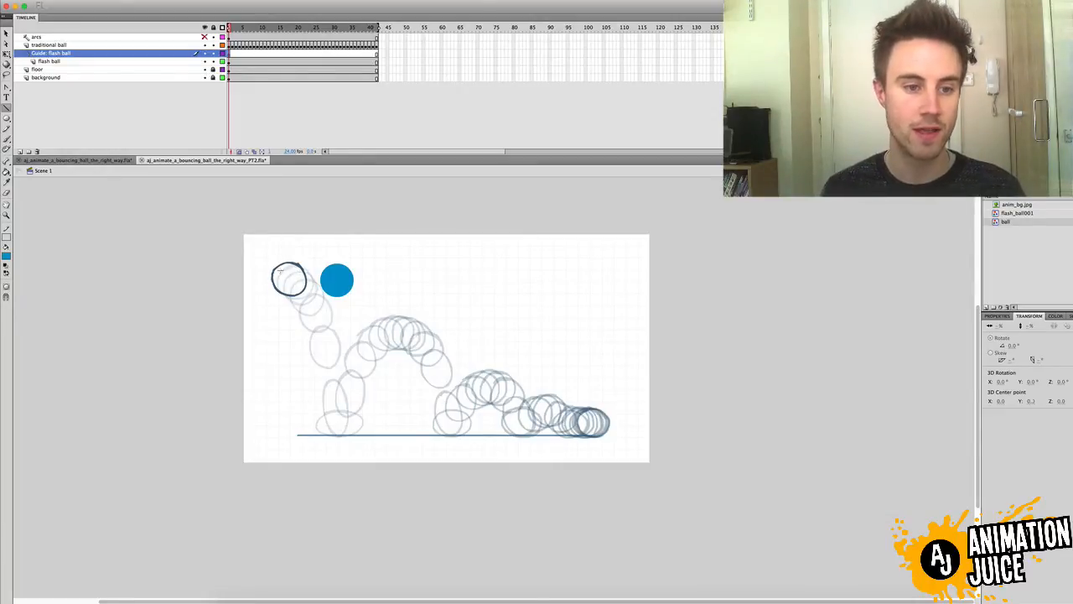
pyautogui.press('v')
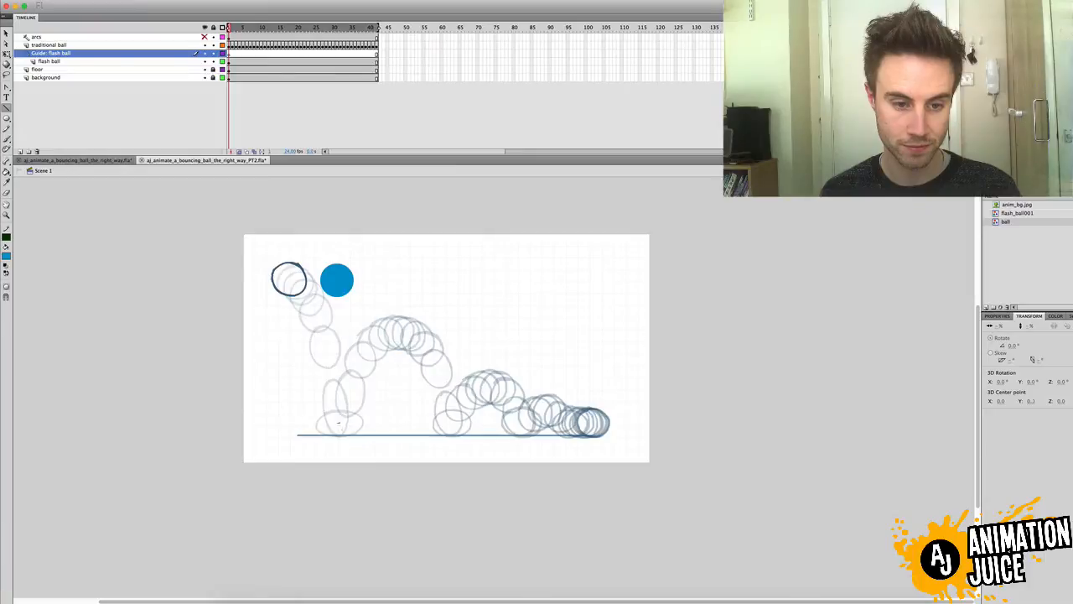
pyautogui.moveTo(340, 424); pyautogui.dragTo(395, 334)
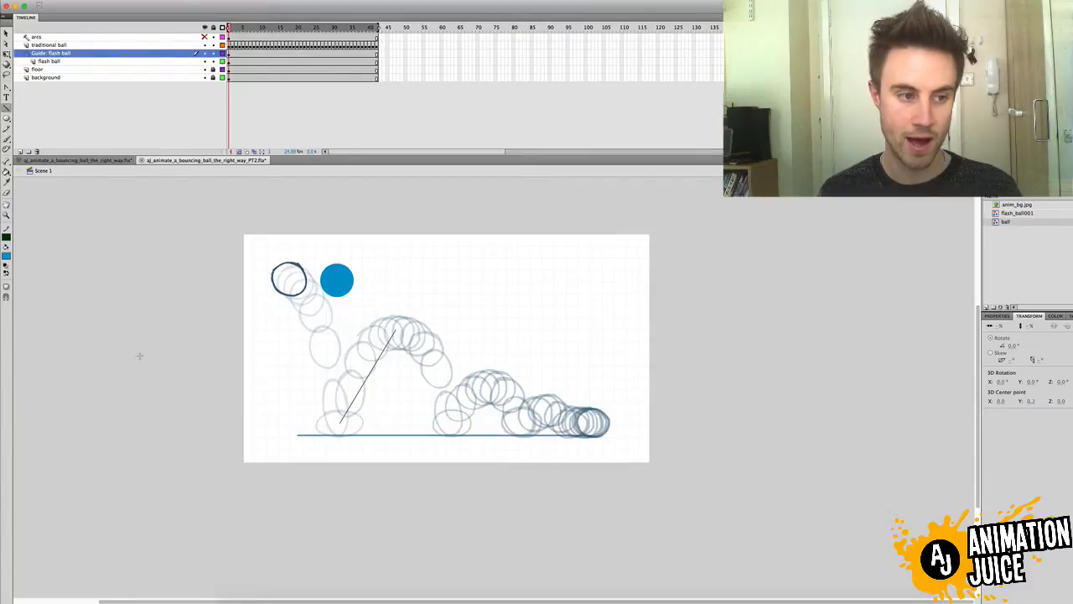
# Step: Enable Snap to Objects and continue the guide with connected straight lines through the remaining ground contacts and bounce peaks
pyautogui.click(7, 297)
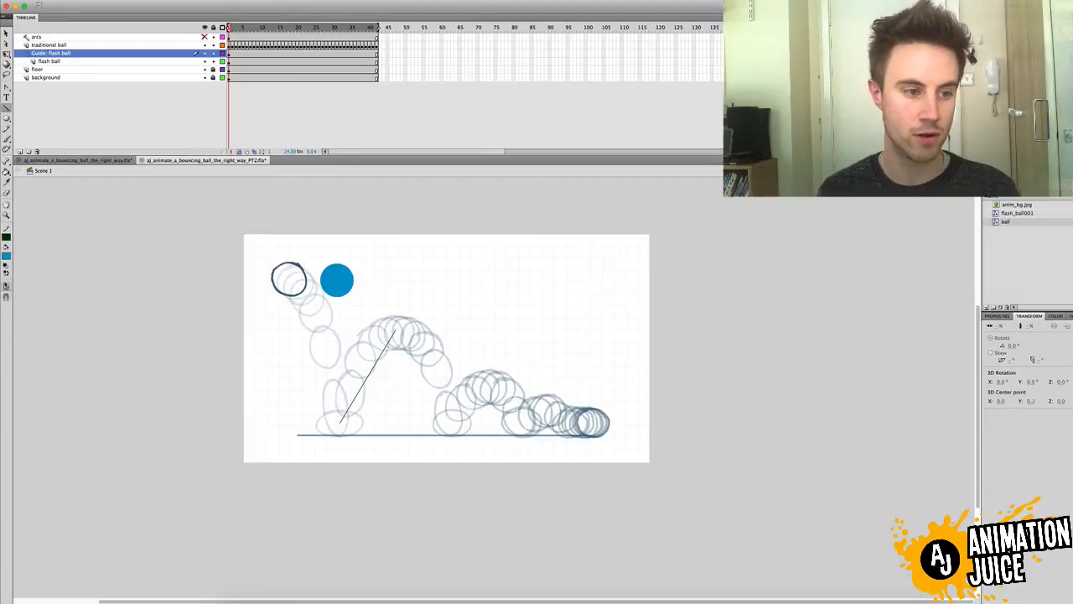
pyautogui.click(6, 298)
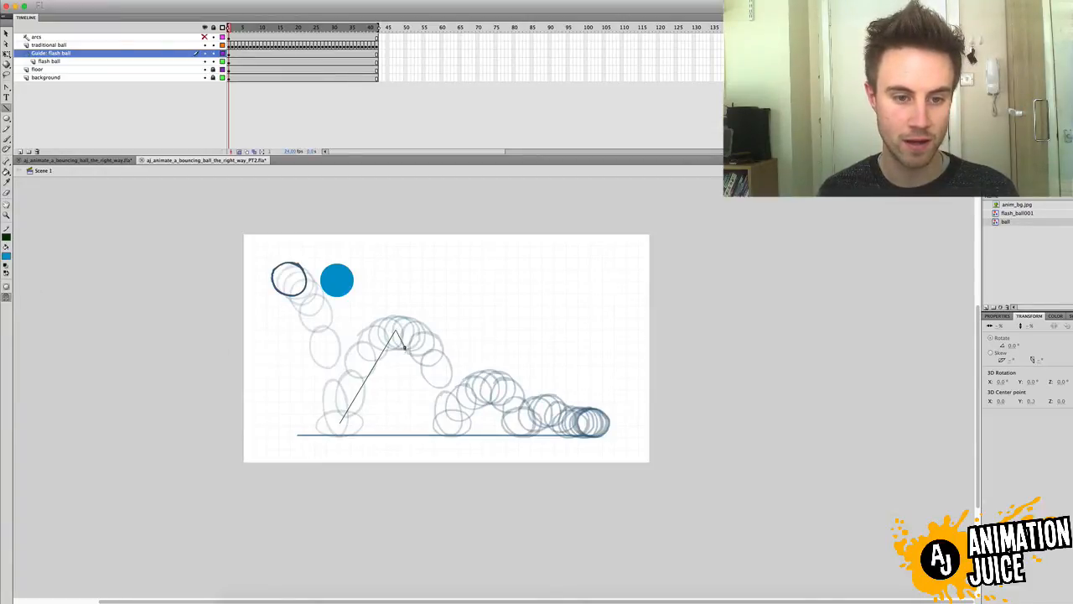
pyautogui.moveTo(400, 340); pyautogui.dragTo(451, 423)
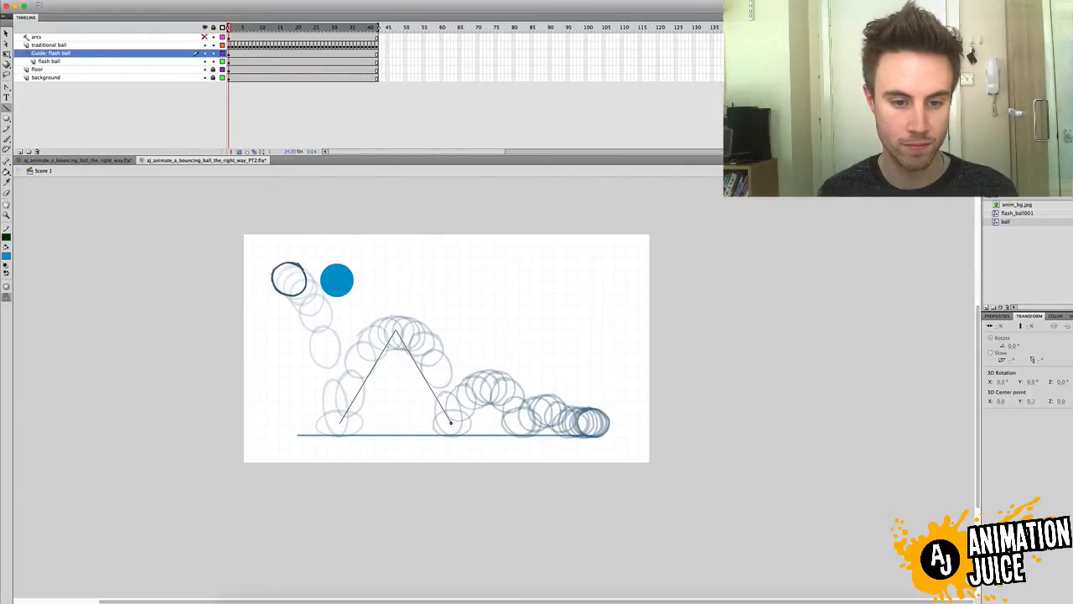
pyautogui.moveTo(451, 423); pyautogui.dragTo(488, 382)
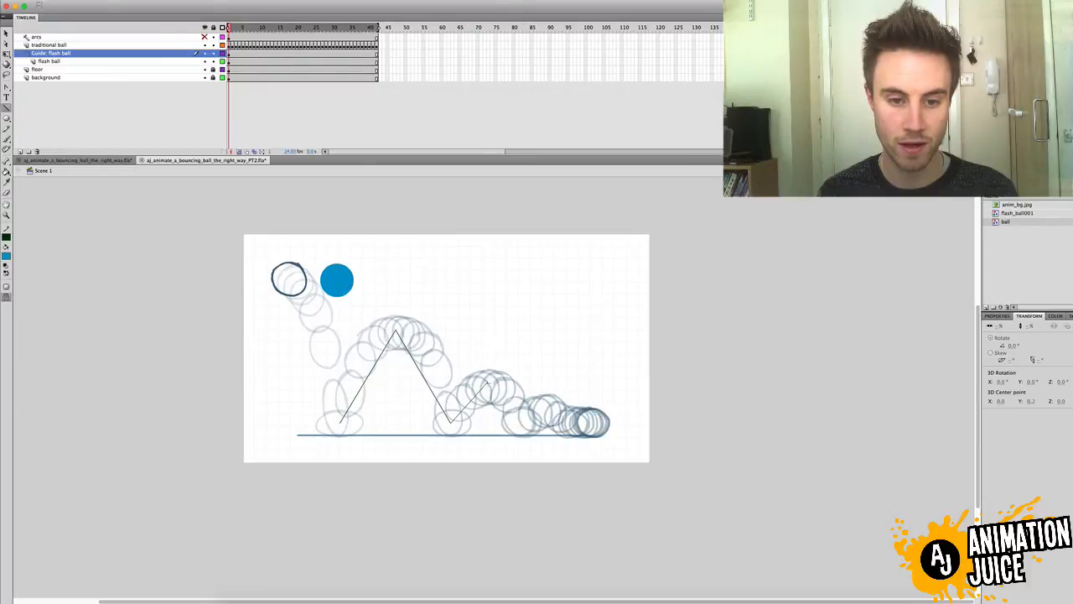
pyautogui.moveTo(488, 383)
pyautogui.mouseDown()
pyautogui.moveTo(516, 423)
pyautogui.moveTo(547, 406)
pyautogui.moveTo(571, 430)
pyautogui.moveTo(592, 420)
pyautogui.mouseUp()
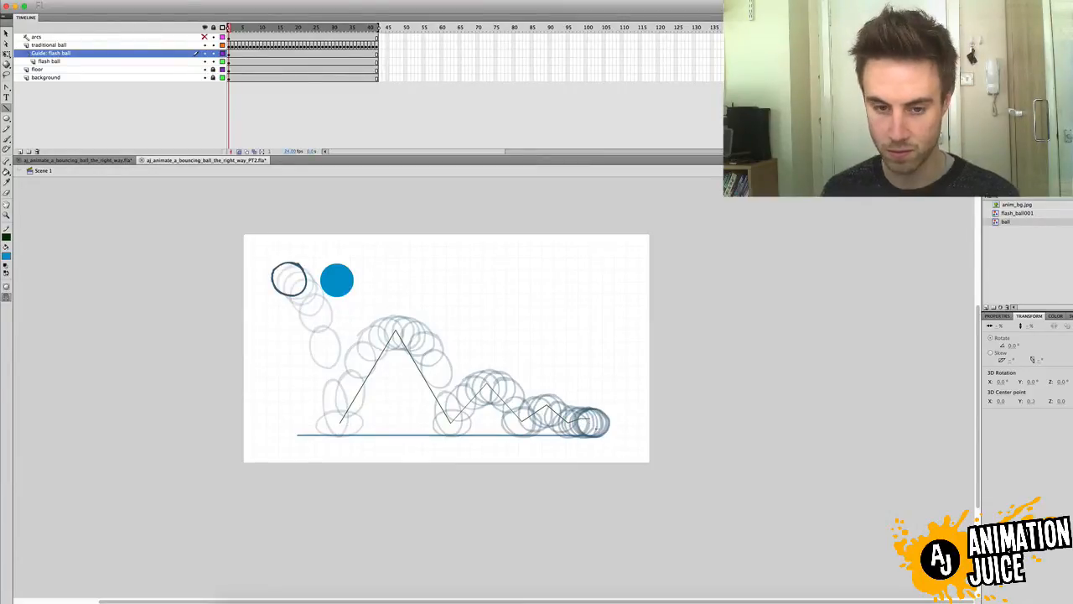
# Step: Extend the guide to the final ball's right edge and draw a line from the first ground contact to the starting ball's upper-left edge
pyautogui.press('v')
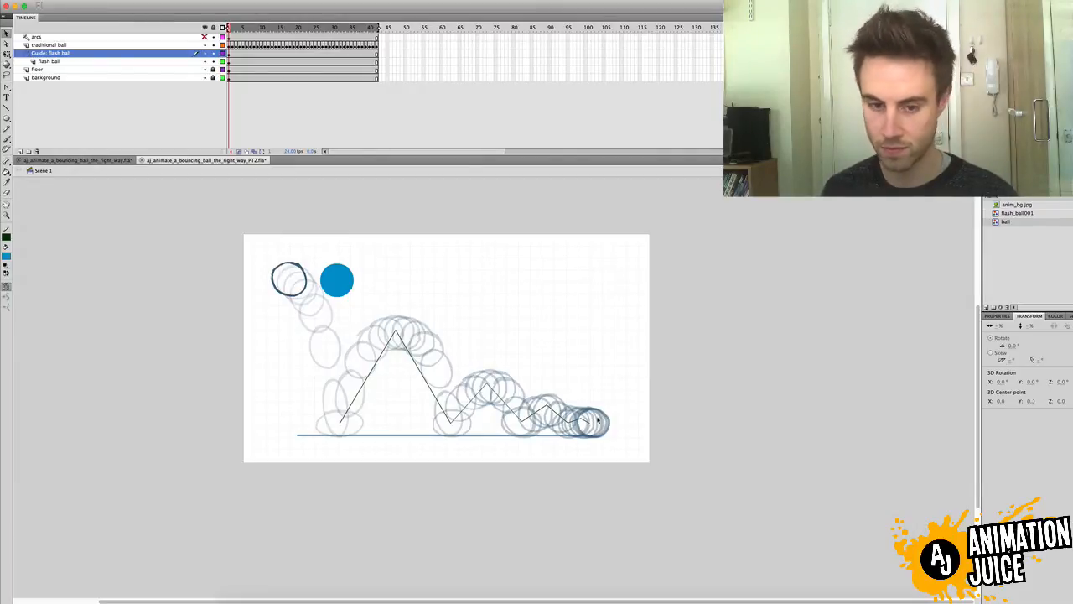
pyautogui.press('n')
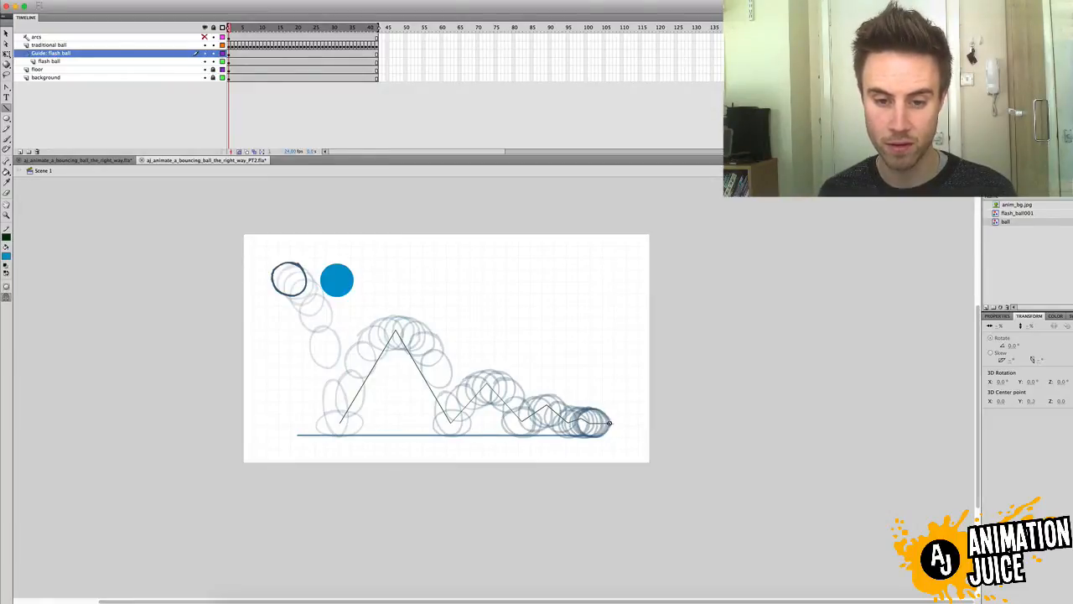
pyautogui.moveTo(339, 422)
pyautogui.mouseDown()
pyautogui.moveTo(286, 277)
pyautogui.moveTo(272, 270)
pyautogui.mouseUp()
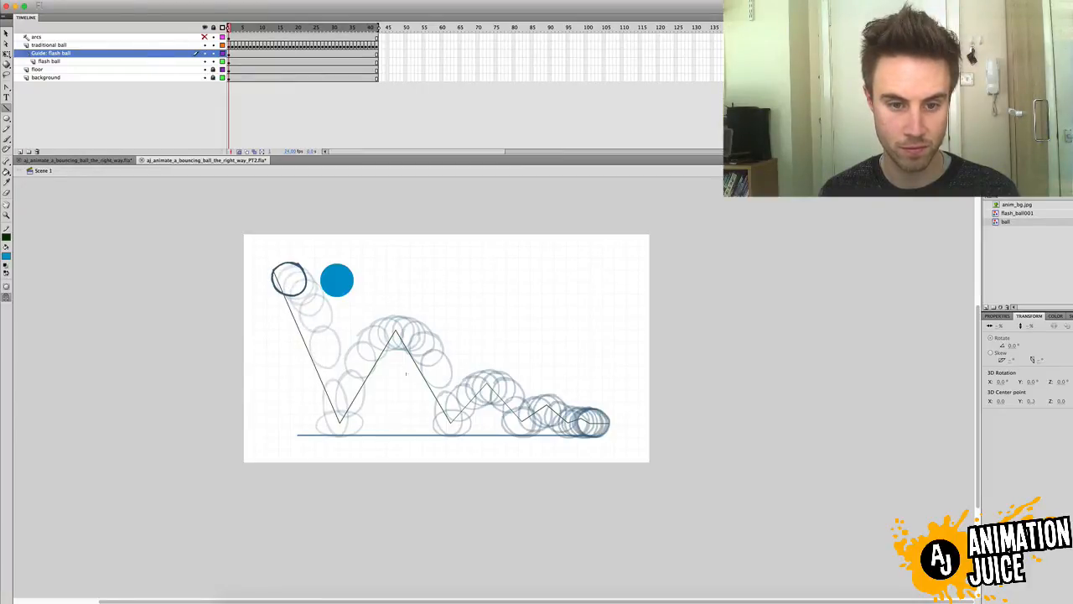
# Step: With onion skinning off, convert the guide's first bounce peak into a smooth, symmetrical arc by pulling out horizontal curve handles
pyautogui.press('v')
pyautogui.click(239, 151)
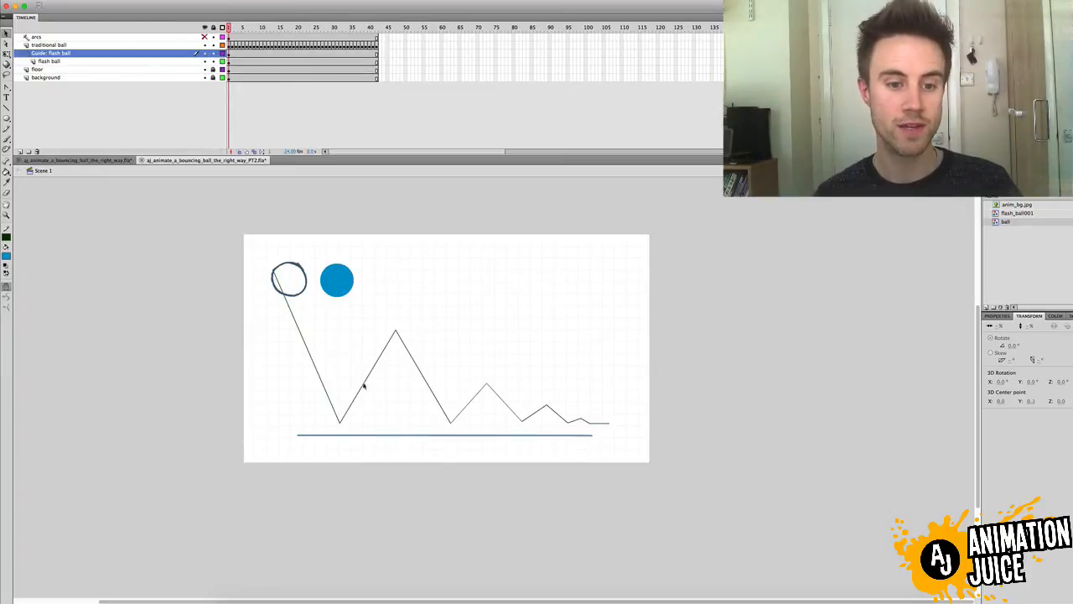
pyautogui.press('v')
pyautogui.click(391, 342)
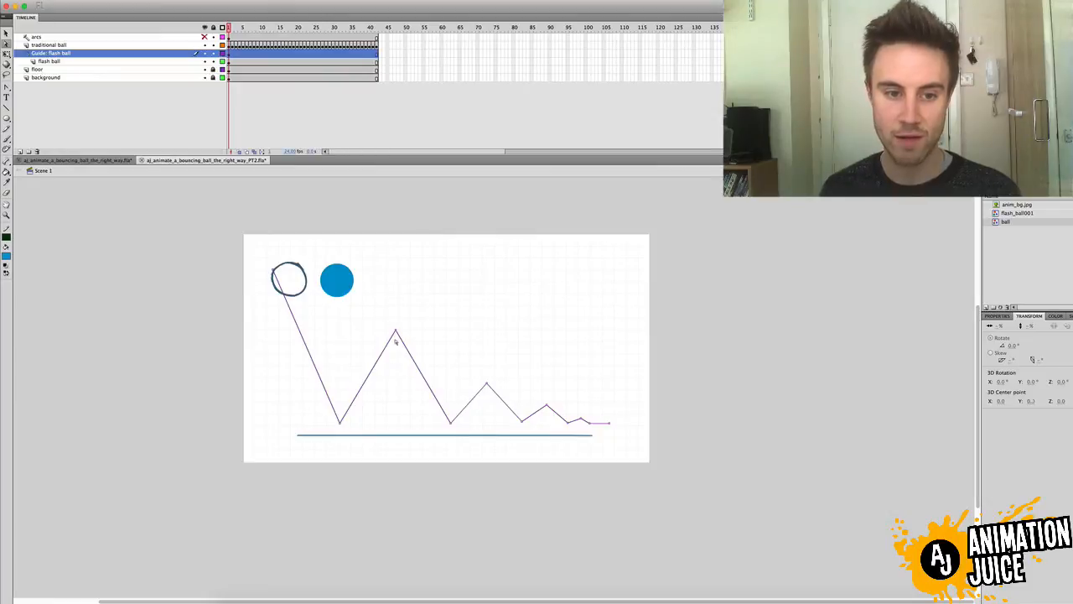
pyautogui.press('p')
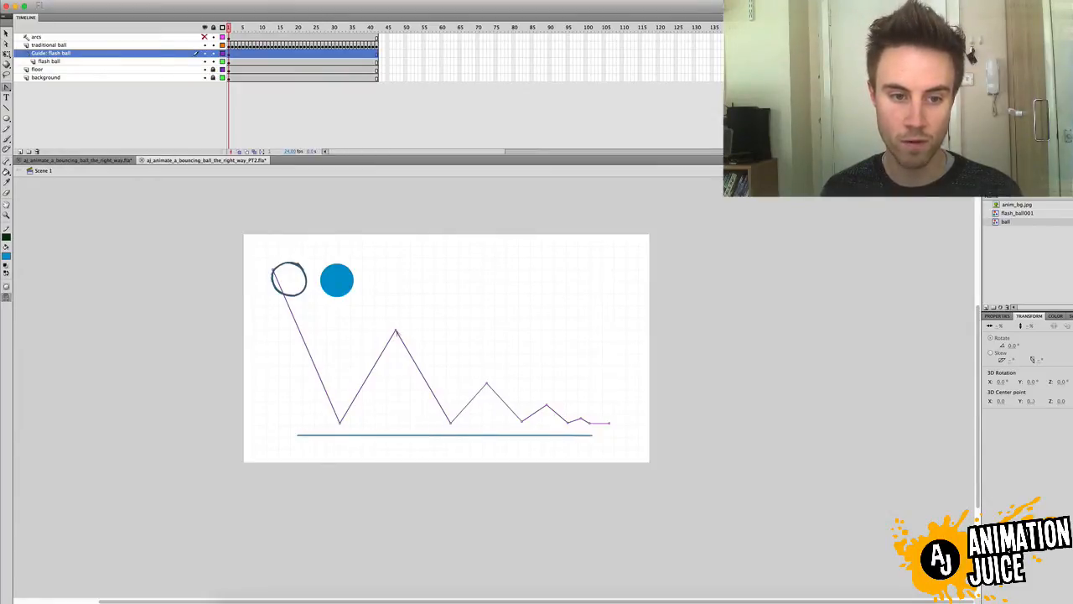
pyautogui.moveTo(397, 333); pyautogui.dragTo(434, 340)
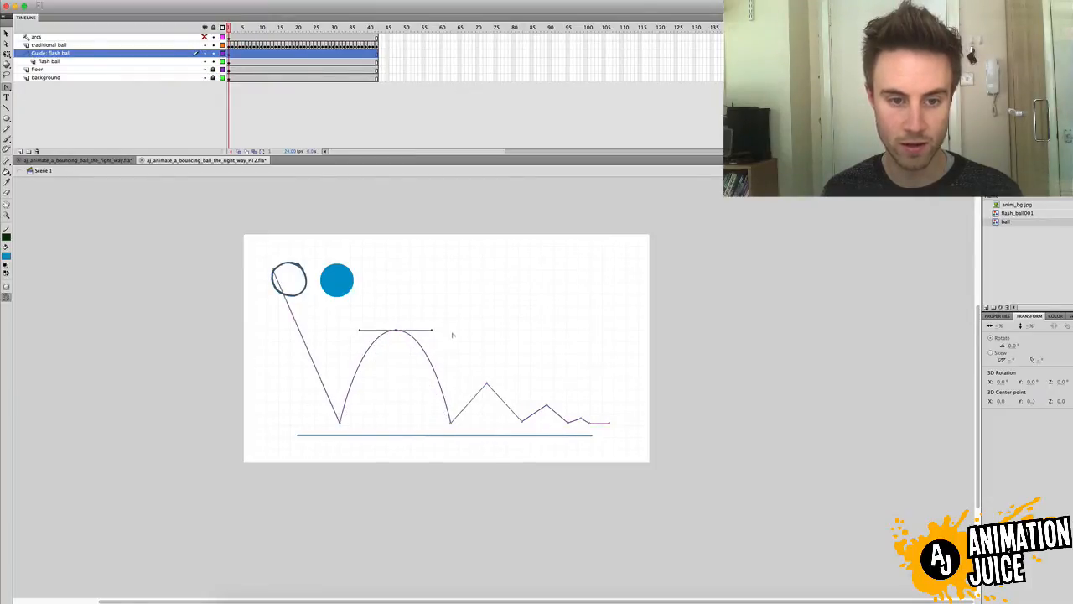
# Step: Turn onion skinning back on and curve the guide's remaining bounce peaks to follow the traditional ball drawings
pyautogui.click(205, 45)
pyautogui.click(204, 46)
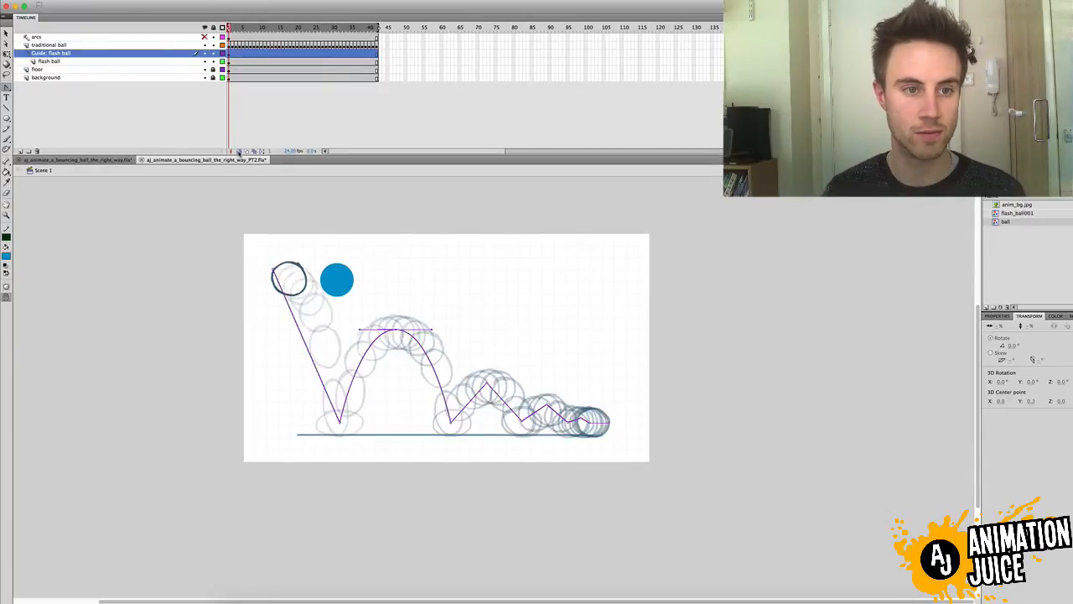
pyautogui.click(239, 152)
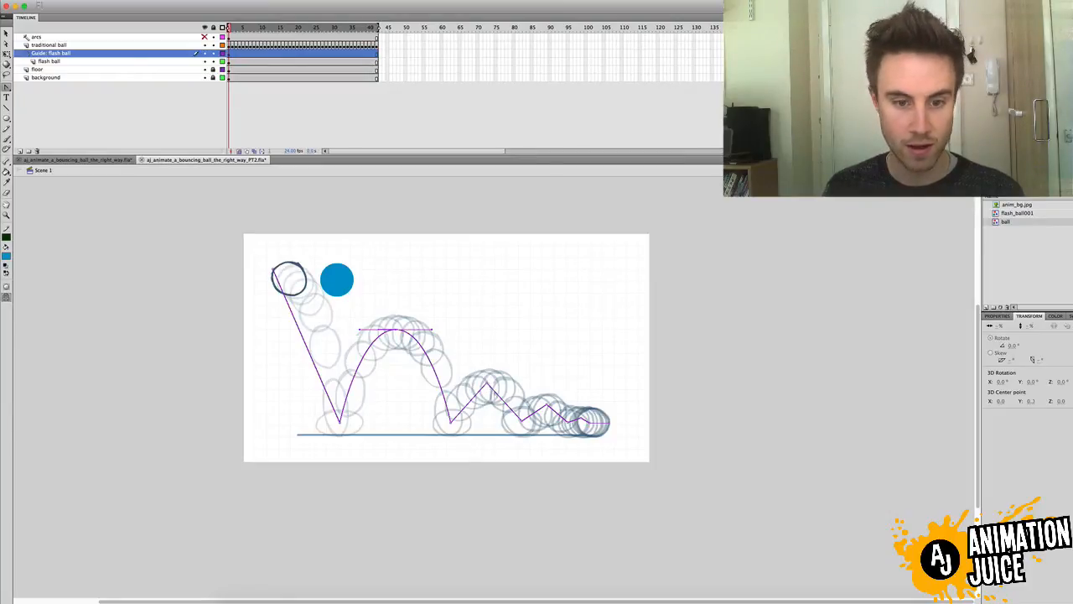
pyautogui.moveTo(488, 384); pyautogui.dragTo(510, 386)
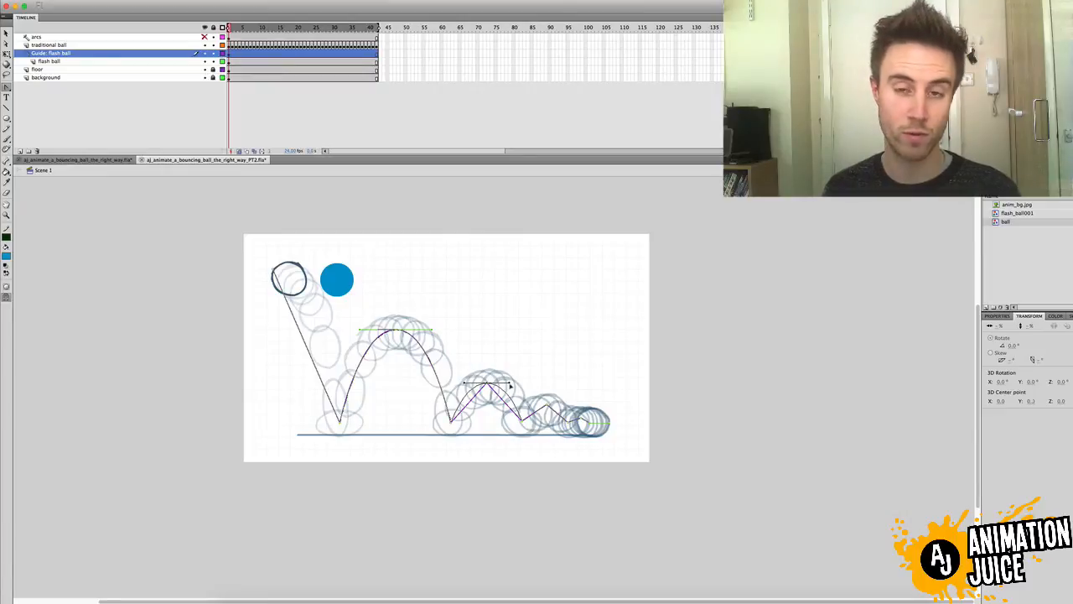
pyautogui.moveTo(510, 386); pyautogui.dragTo(560, 407)
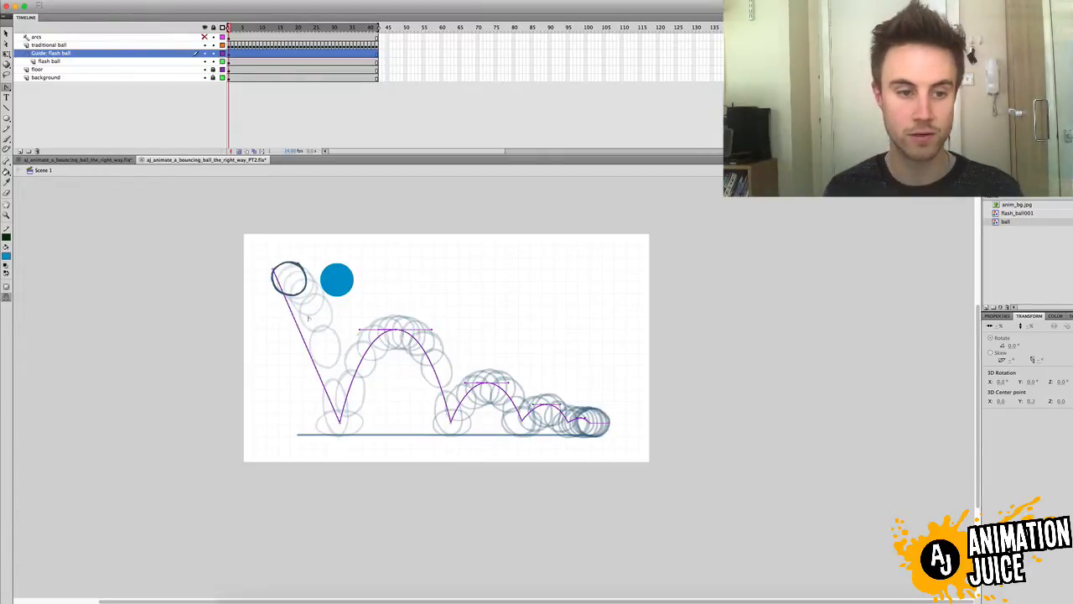
# Step: Curve the guide's opening drop from the starting ball to the first ground contact, and check the path with the traditional ball layer hidden
pyautogui.moveTo(276, 270); pyautogui.dragTo(227, 267)
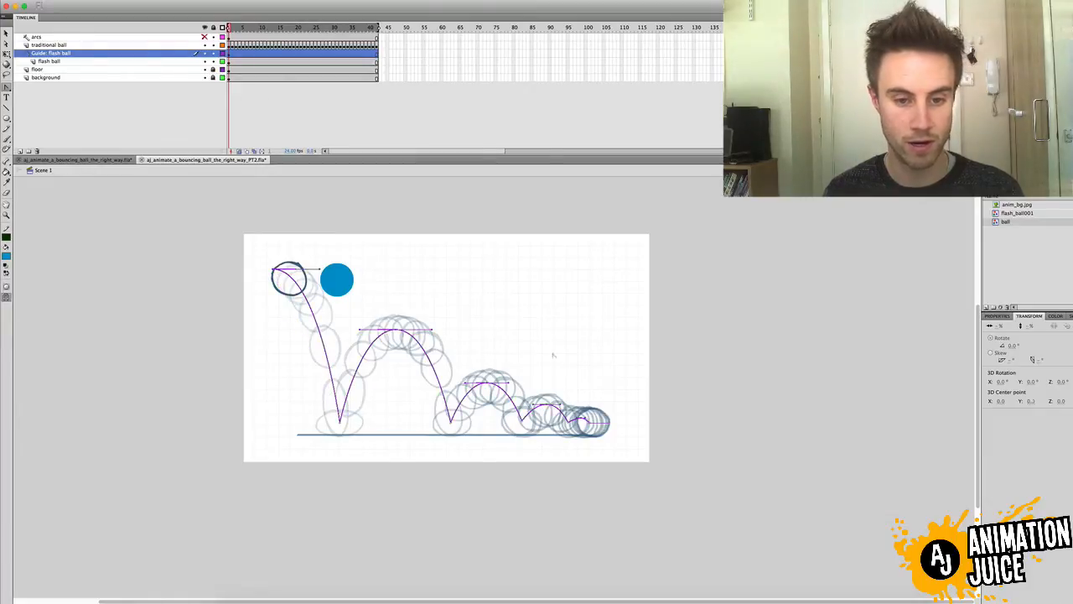
pyautogui.click(579, 352)
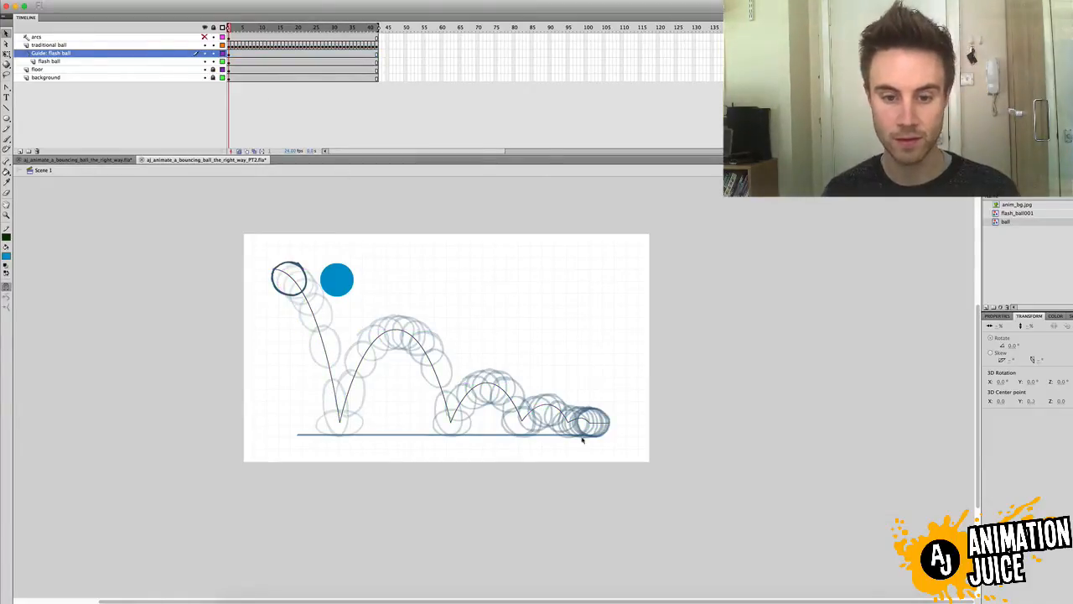
pyautogui.click(205, 44)
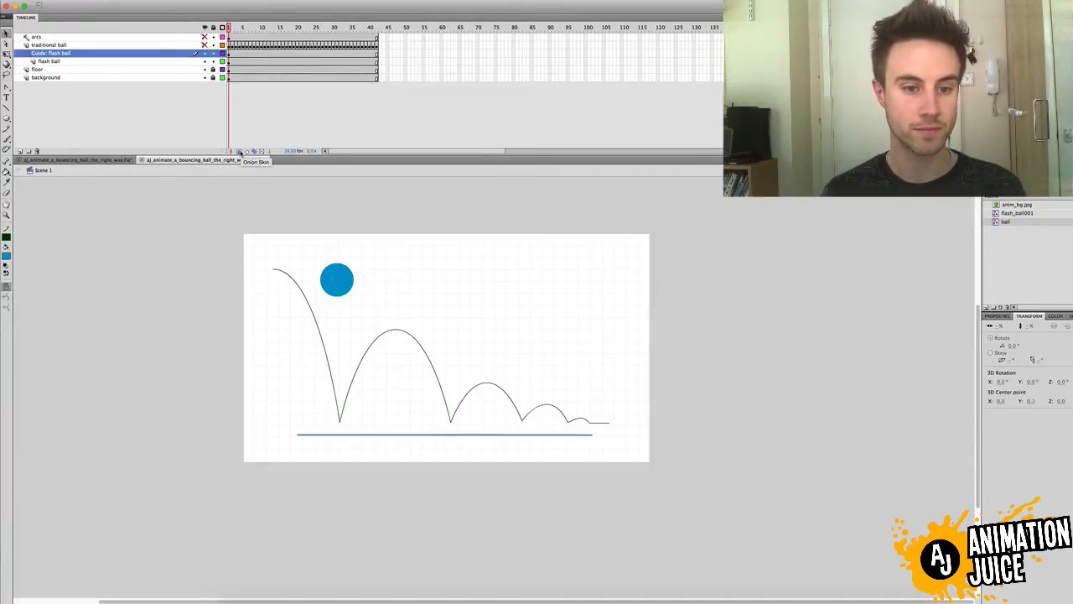
pyautogui.click(205, 45)
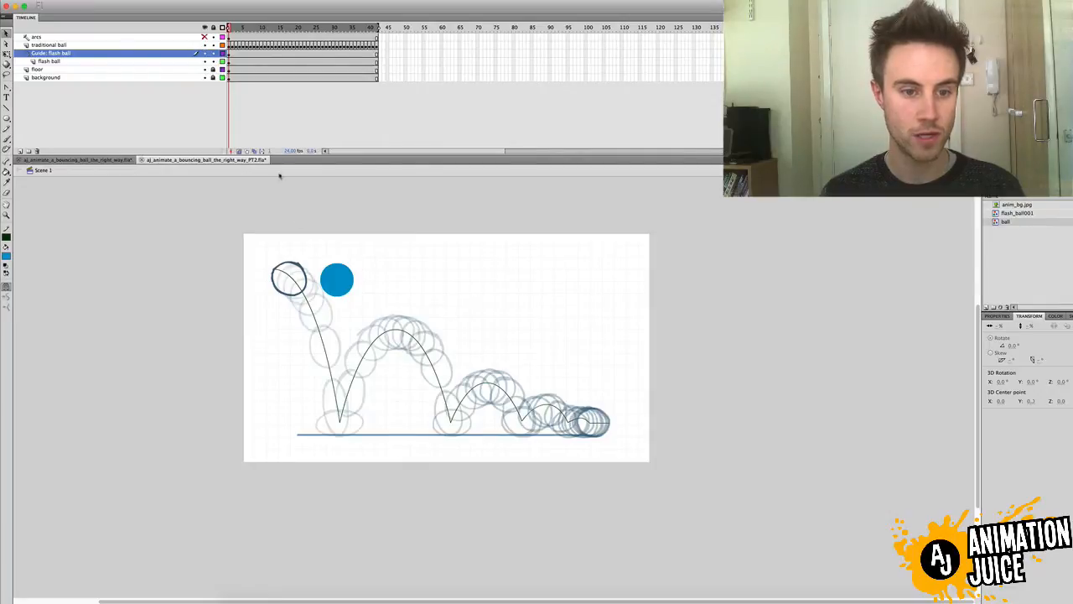
# Step: Move the blue ball onto the traditional starting ball so its centre snaps to the motion guide
pyautogui.click(341, 285)
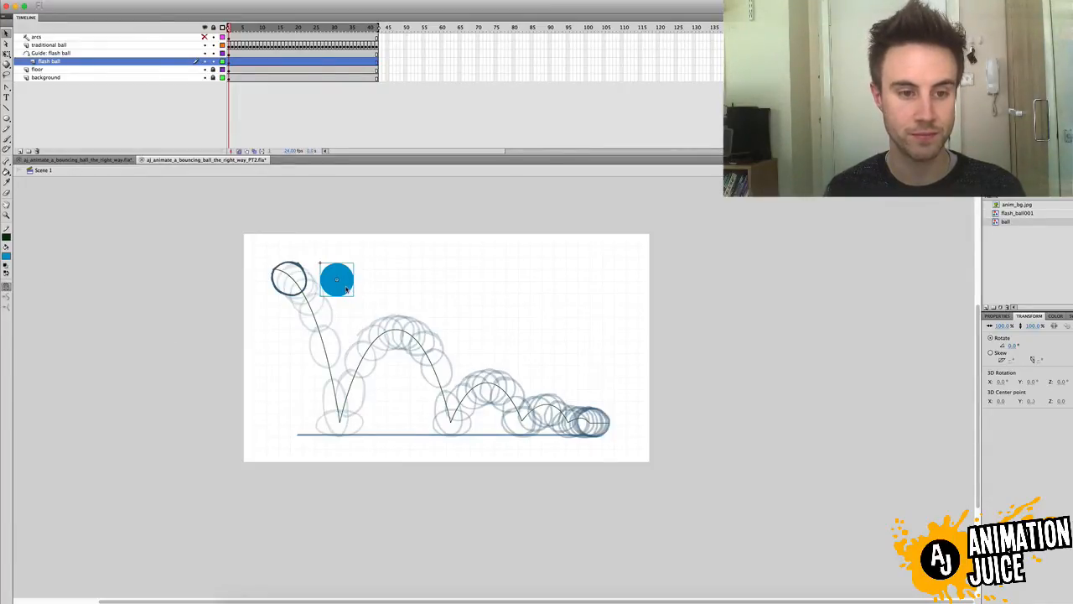
pyautogui.moveTo(347, 289); pyautogui.dragTo(302, 288)
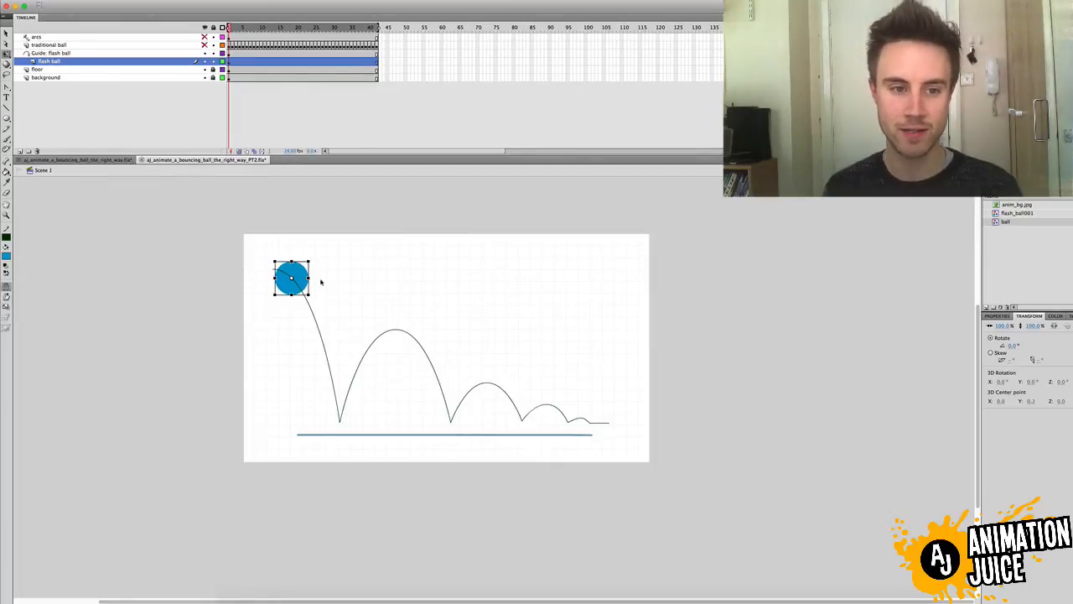
# Step: Try stretching the blue ball horizontally to about 150% width with Free Transform, and compare it with the traditional ball drawings
pyautogui.click(316, 290)
pyautogui.click(301, 276)
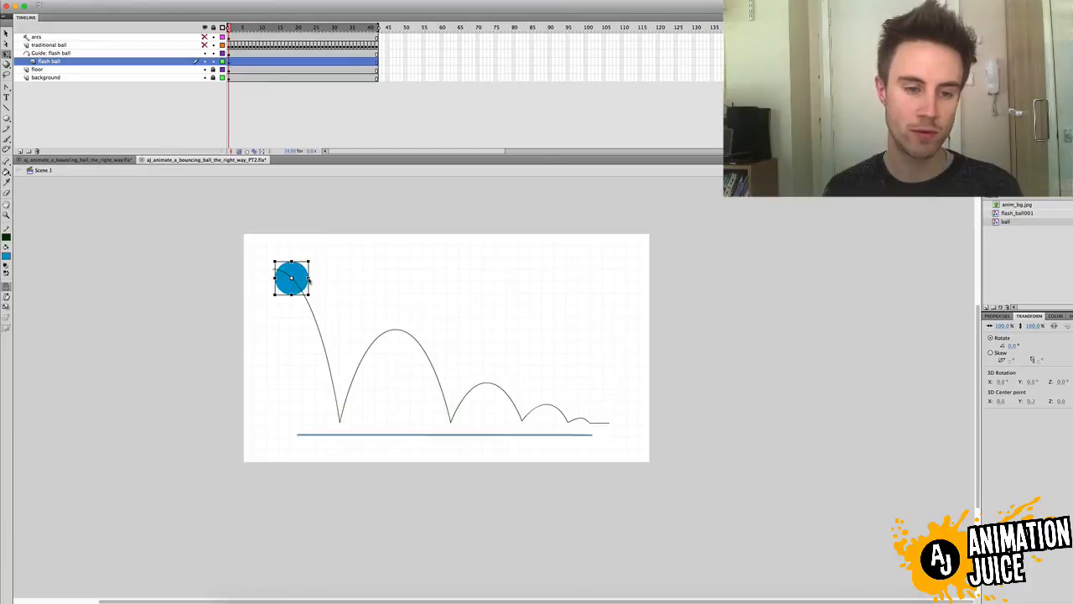
pyautogui.moveTo(310, 282); pyautogui.dragTo(317, 279)
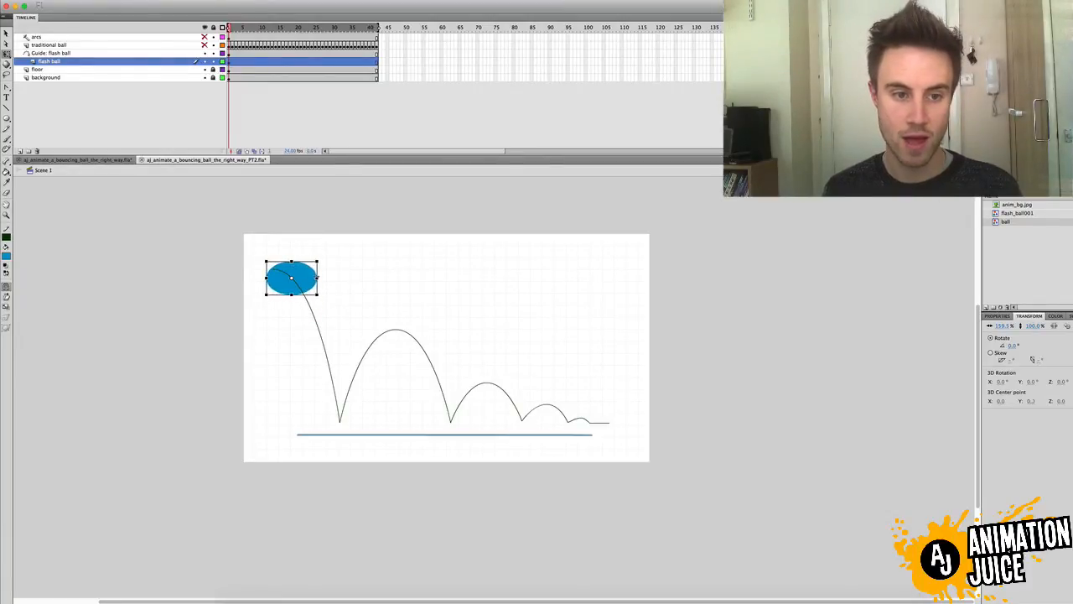
pyautogui.click(205, 45)
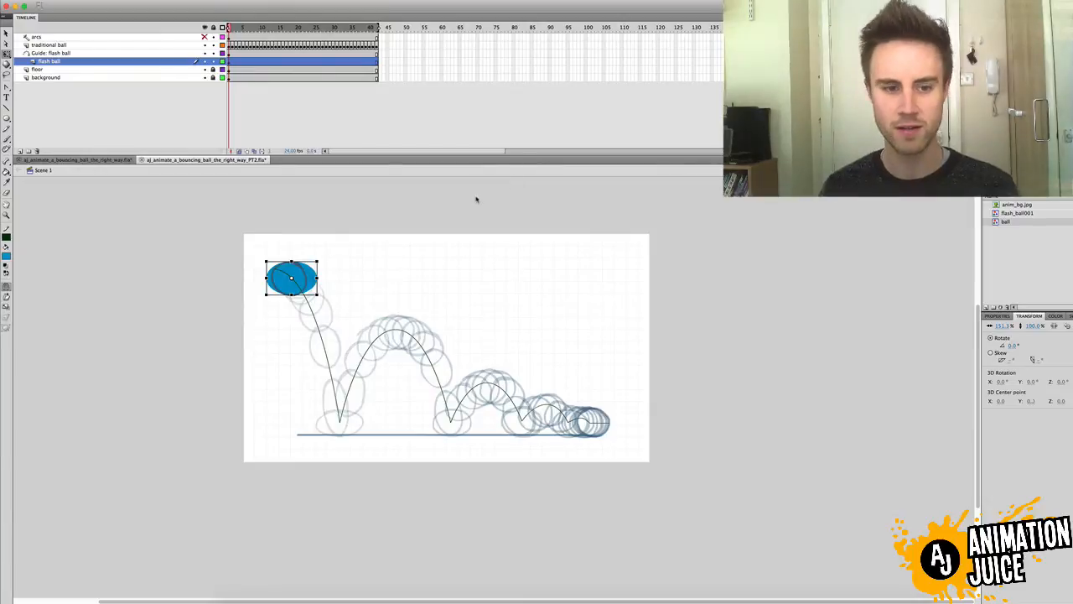
# Step: On a new layer, brush blue direction arrows along the first drop and first bounce to illustrate the direction of stretch
pyautogui.press('v')
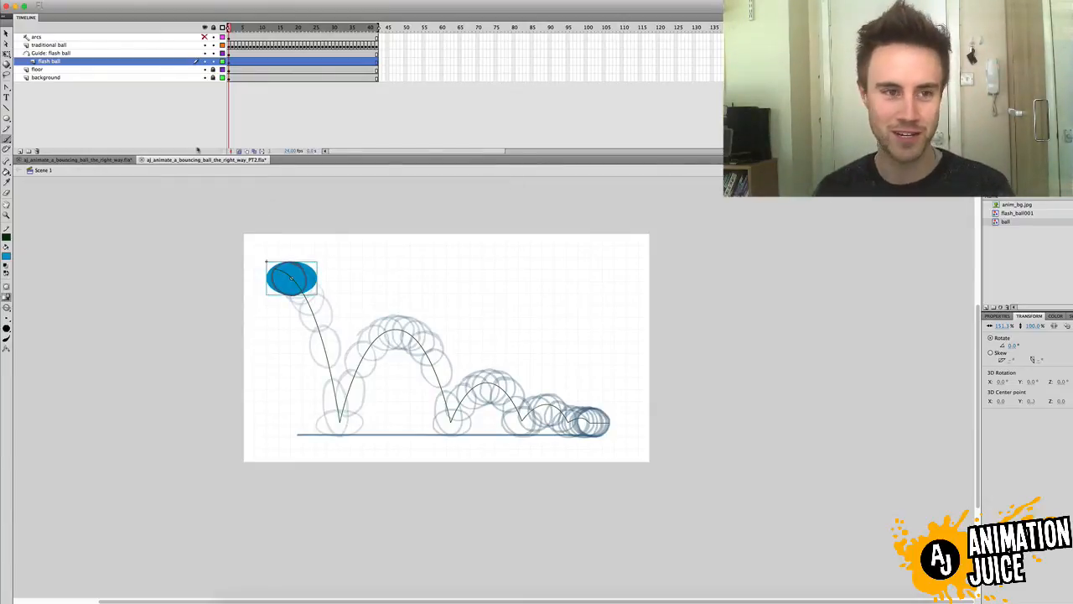
pyautogui.click(19, 151)
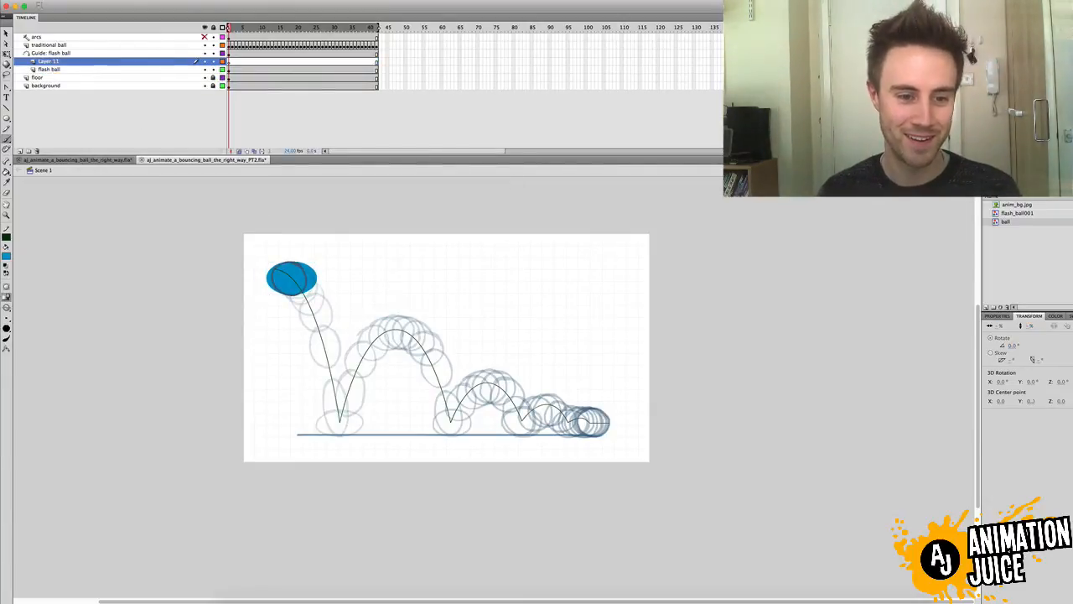
pyautogui.moveTo(307, 329)
pyautogui.mouseDown()
pyautogui.moveTo(313, 362)
pyautogui.moveTo(340, 355)
pyautogui.moveTo(312, 368)
pyautogui.moveTo(344, 346)
pyautogui.mouseUp()
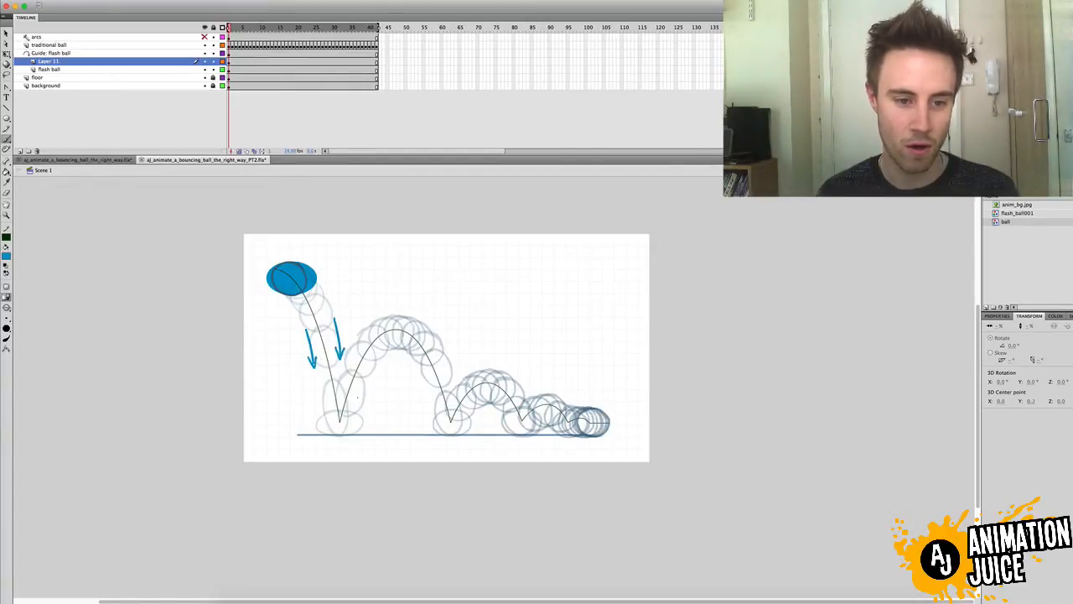
pyautogui.moveTo(358, 400); pyautogui.dragTo(372, 368)
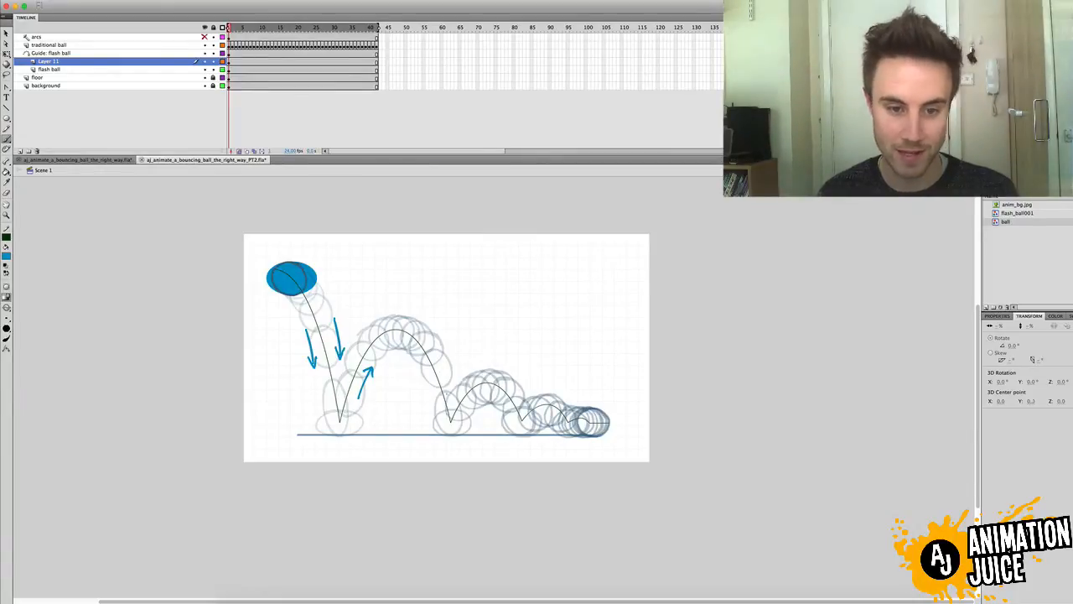
pyautogui.moveTo(434, 346)
pyautogui.mouseDown()
pyautogui.moveTo(447, 379)
pyautogui.moveTo(452, 366)
pyautogui.moveTo(438, 351)
pyautogui.mouseUp()
pyautogui.moveTo(434, 399); pyautogui.dragTo(454, 386)
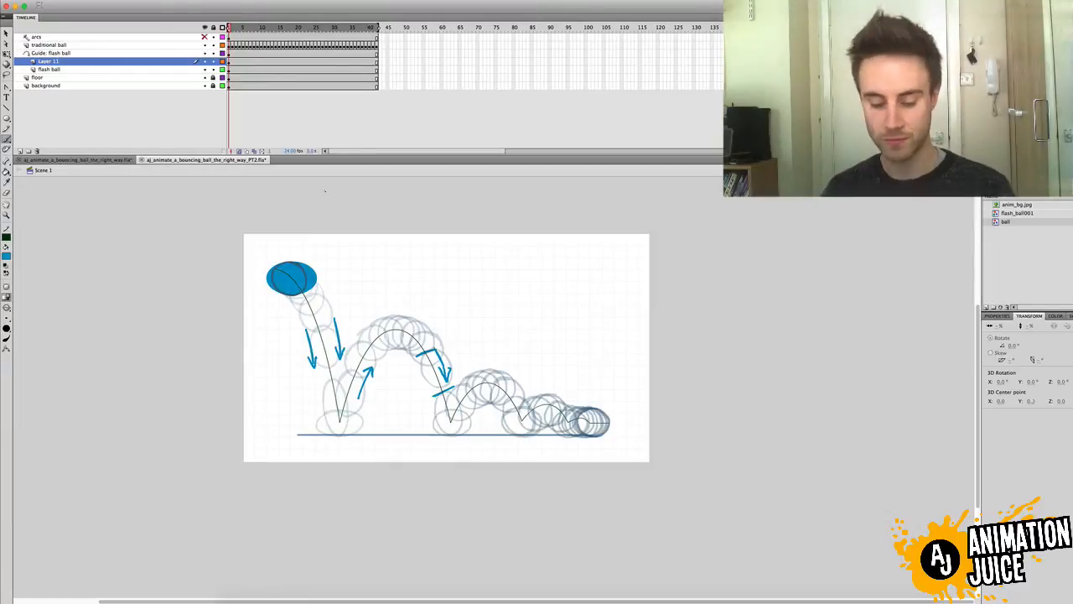
# Step: Select the blue ball again and try adjusting its horizontal stretch
pyautogui.press('v')
pyautogui.click(315, 278)
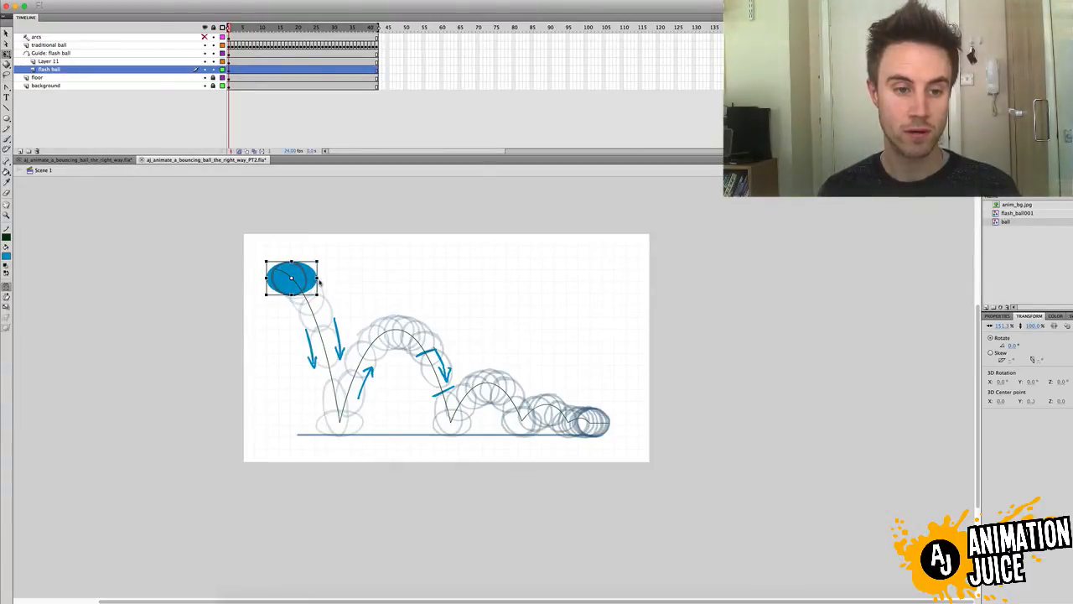
pyautogui.moveTo(319, 284); pyautogui.dragTo(350, 281)
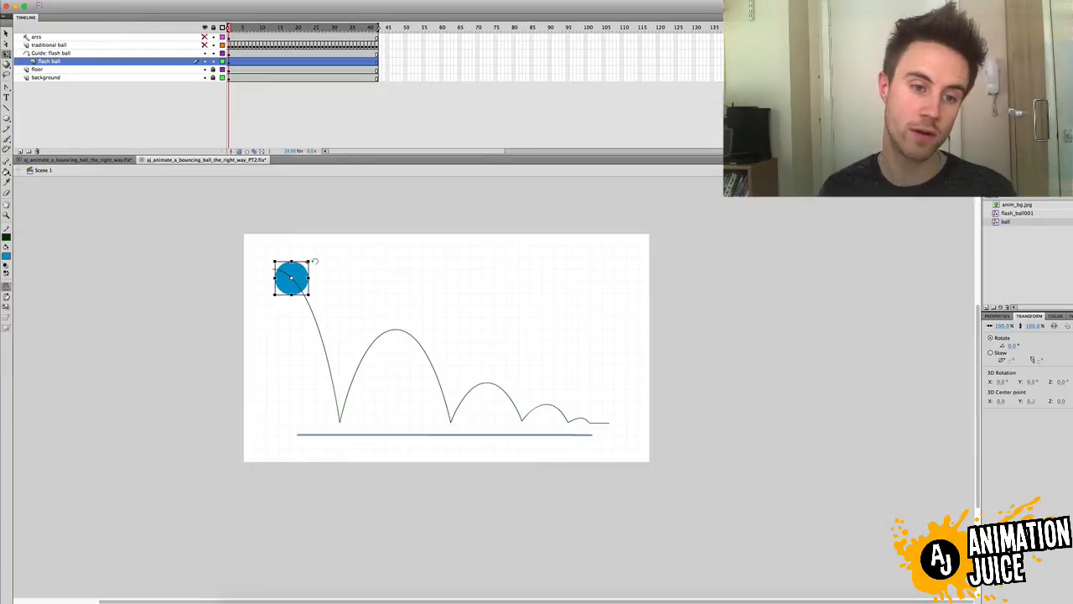
# Step: Rotate the blue ball about its centre by about 54° to align it with the guide's downward path
pyautogui.moveTo(316, 261); pyautogui.dragTo(335, 343)
pyautogui.press('super+z')
pyautogui.moveTo(322, 282); pyautogui.dragTo(319, 289)
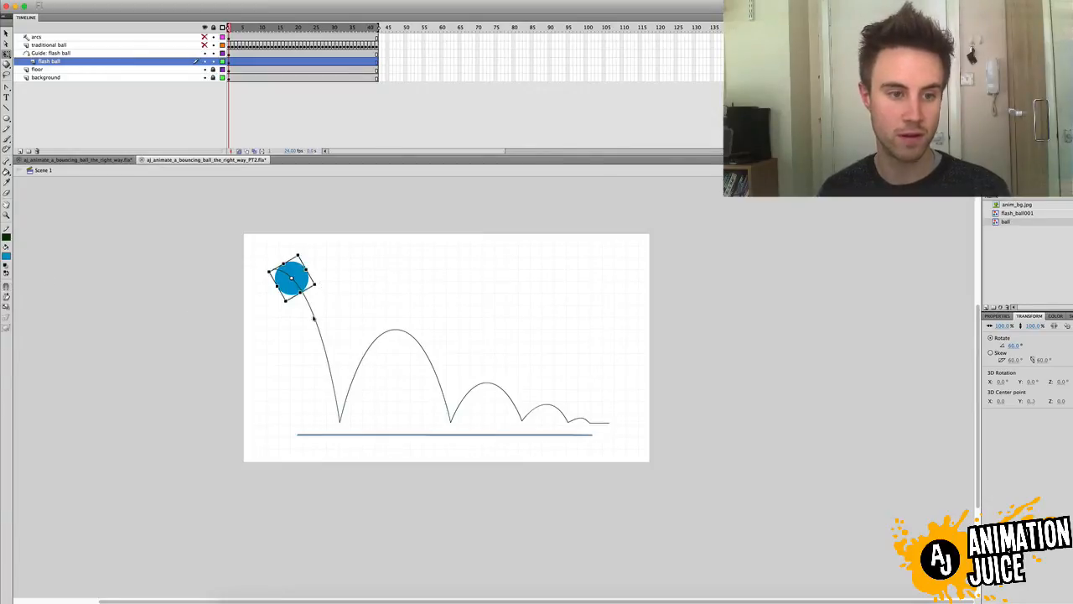
pyautogui.moveTo(317, 289); pyautogui.dragTo(324, 285)
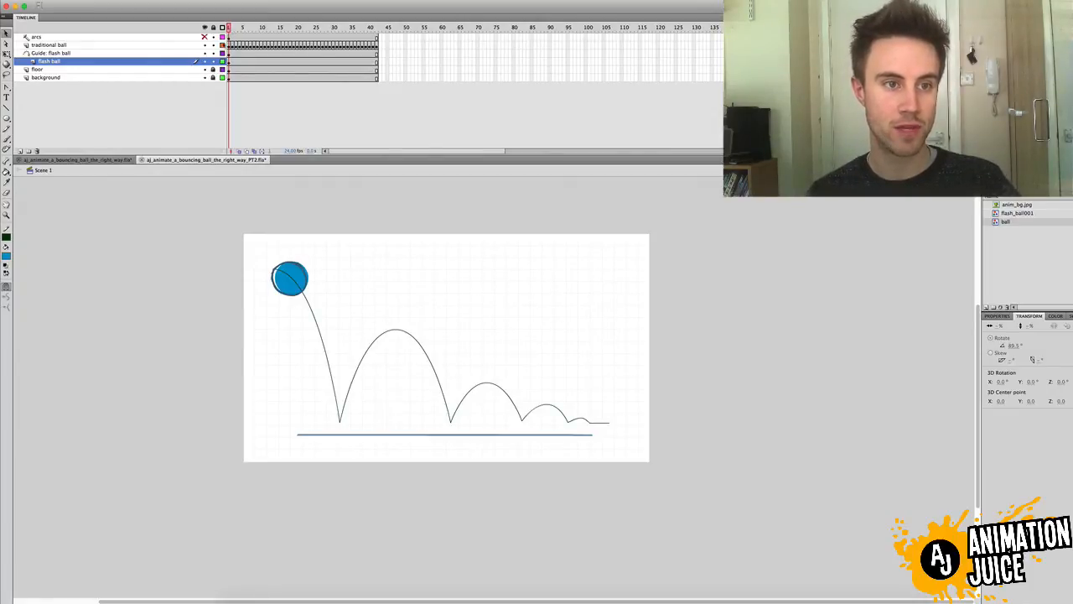
# Step: With onion skinning on, add a keyframe at frame 8 of the flash ball layer and snap the ball to the first ground contact
pyautogui.click(204, 45)
pyautogui.click(204, 45)
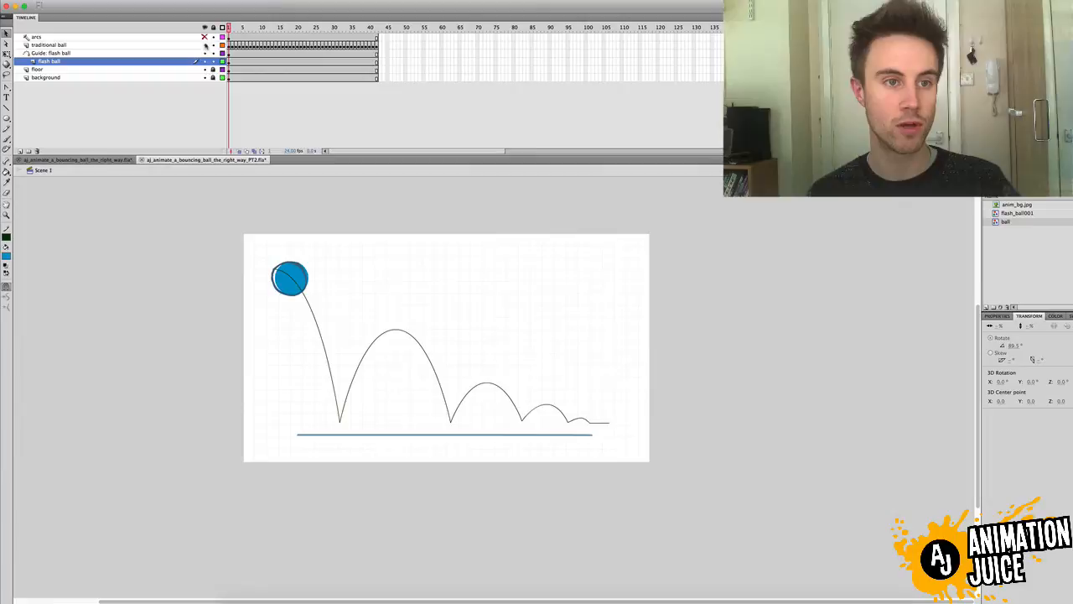
pyautogui.click(239, 151)
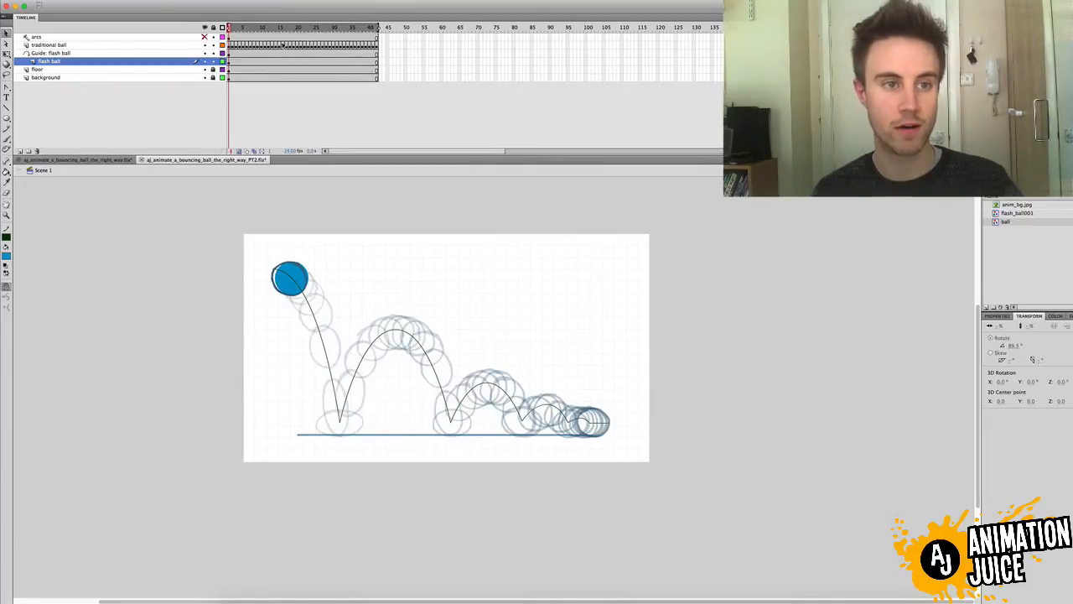
pyautogui.click(229, 61)
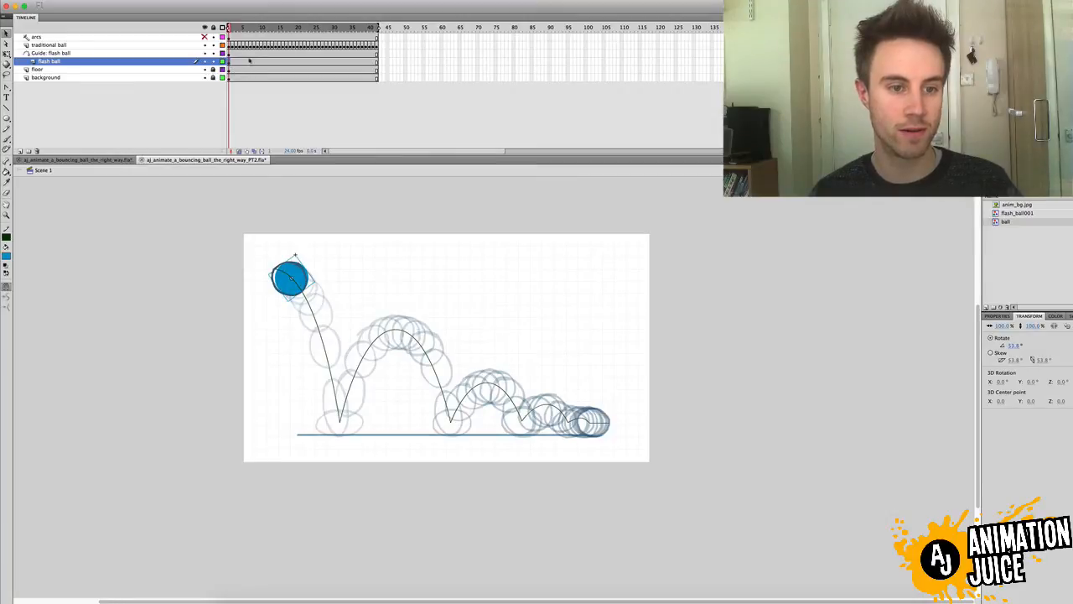
pyautogui.moveTo(240, 65); pyautogui.dragTo(255, 65)
pyautogui.click(255, 63)
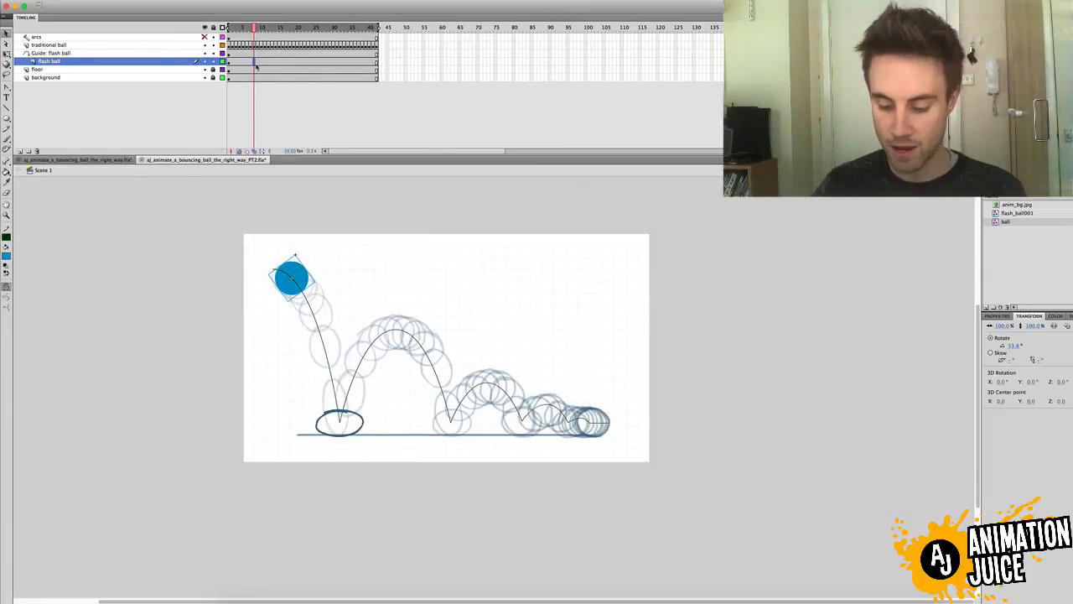
pyautogui.press('F6')
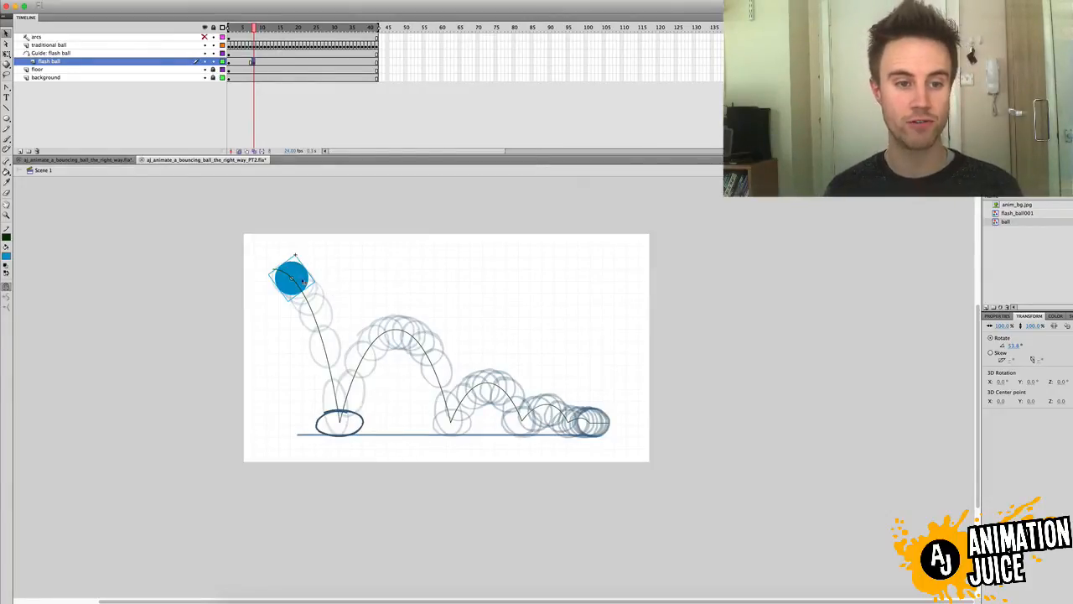
pyautogui.moveTo(306, 278); pyautogui.dragTo(356, 424)
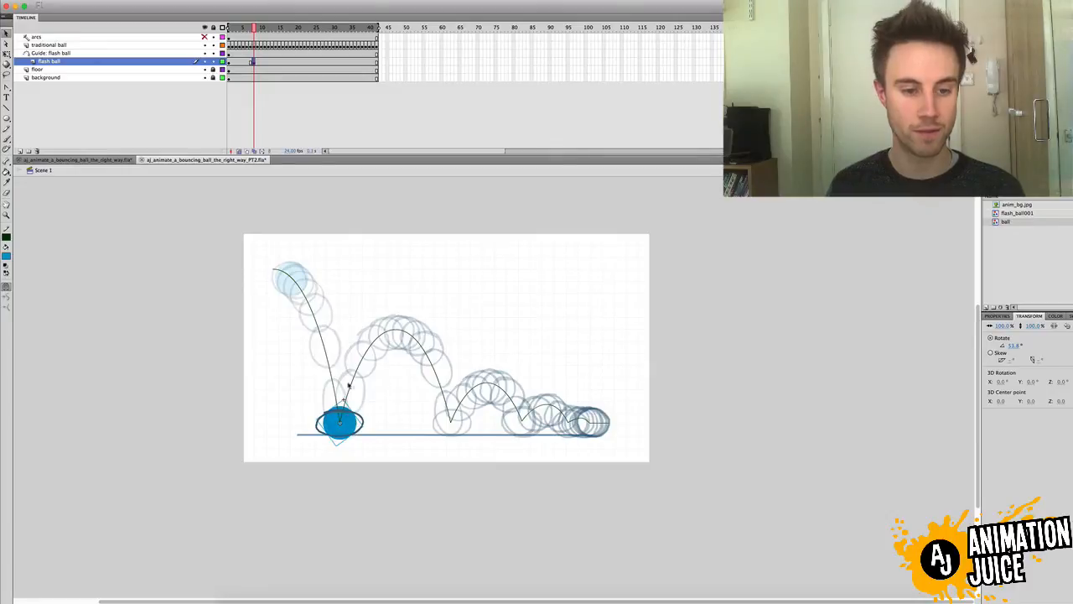
# Step: Add a keyframe at frame 13 of the flash ball layer and snap the ball to the guide's first bounce peak
pyautogui.click(279, 63)
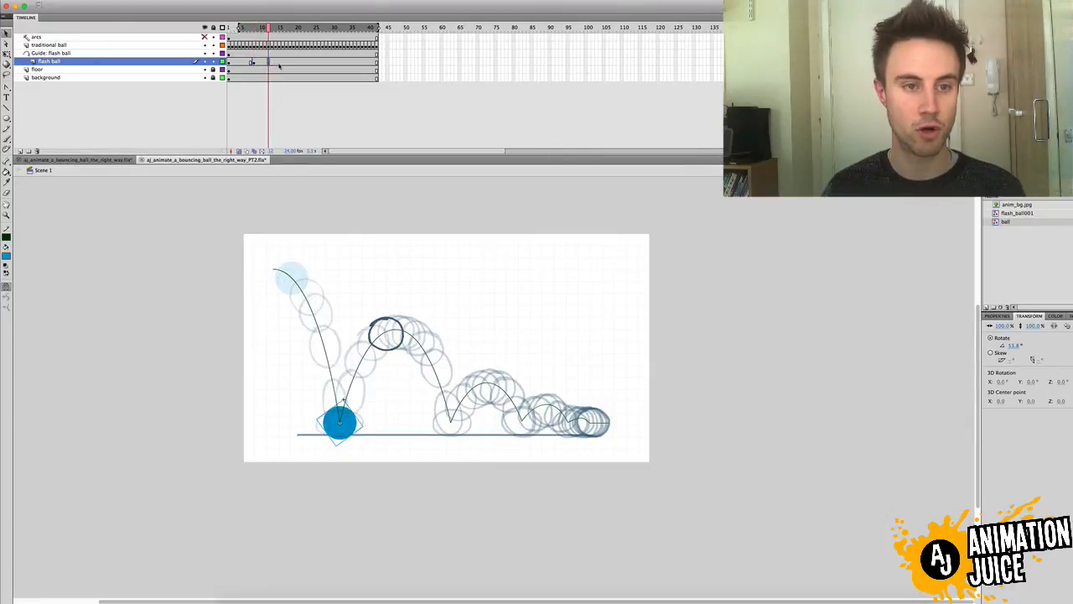
pyautogui.click(276, 63)
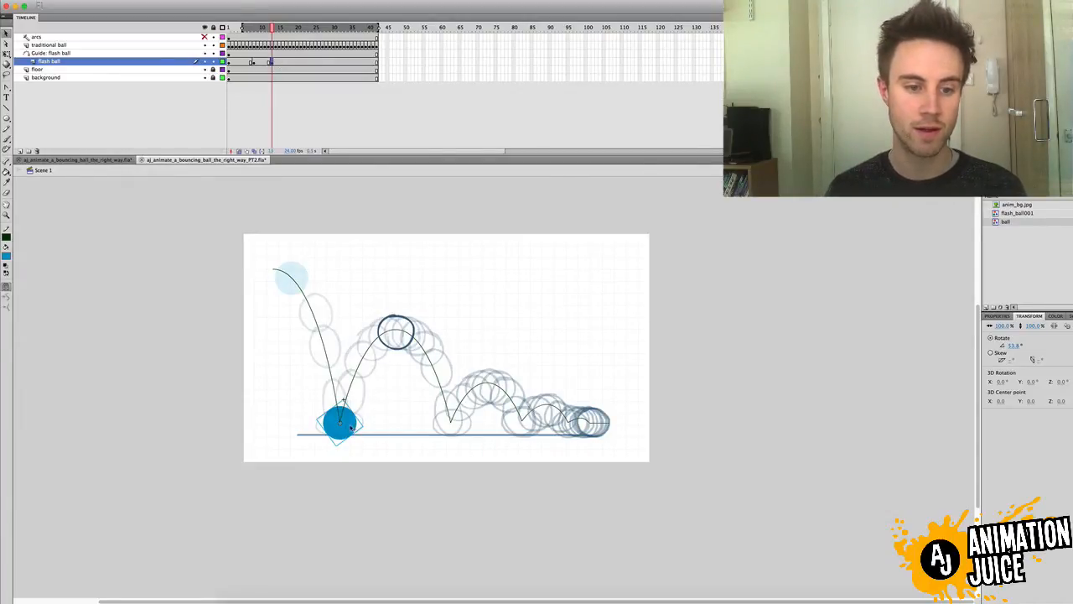
pyautogui.moveTo(352, 428); pyautogui.dragTo(406, 334)
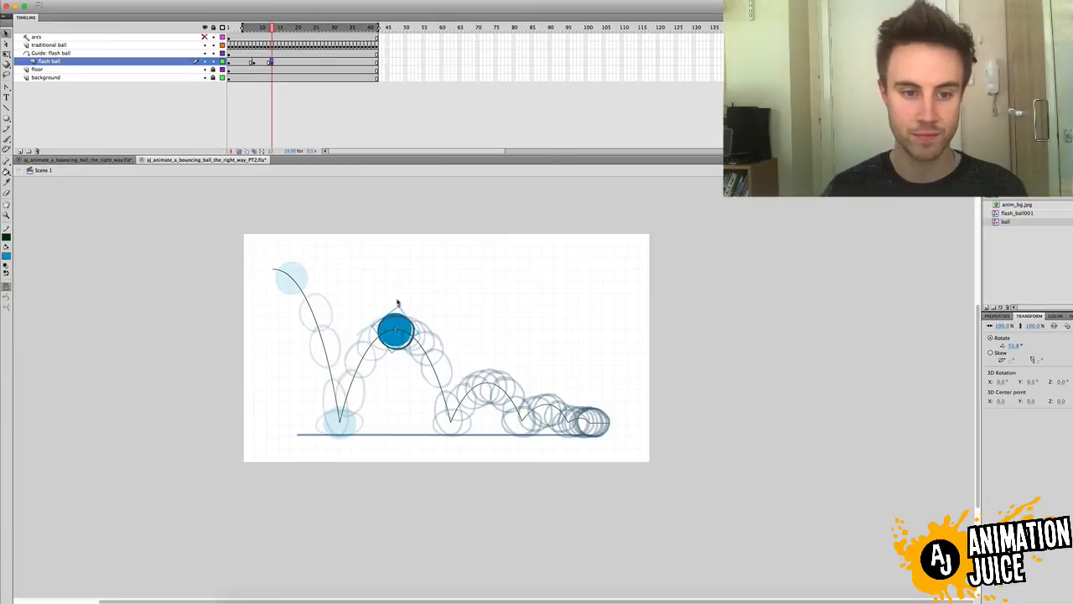
# Step: Add a keyframe at frame 20 of the flash ball layer and snap the ball to the guide's second ground contact
pyautogui.click(284, 62)
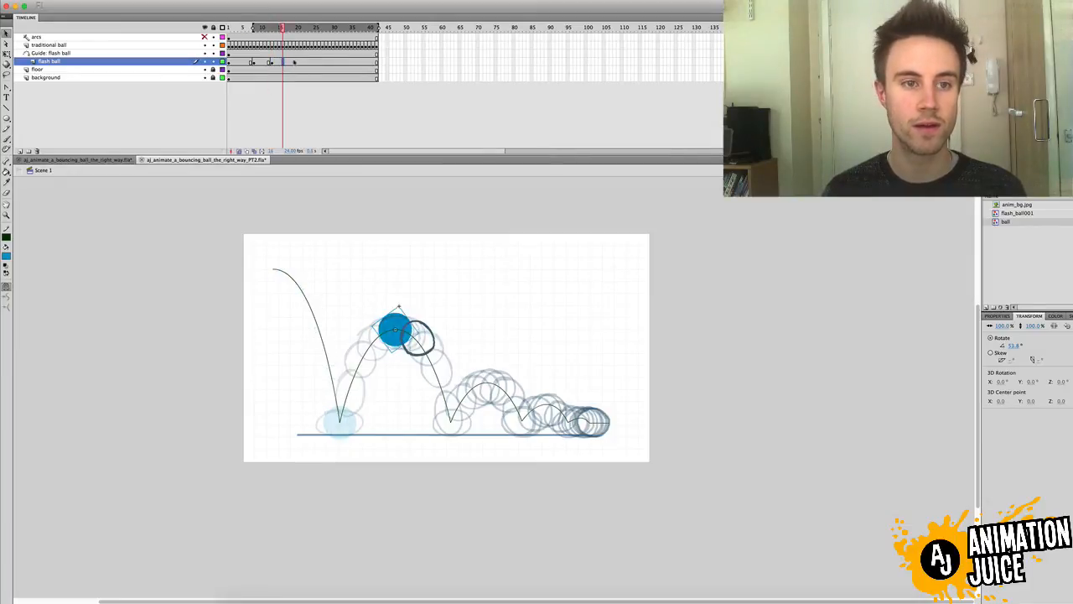
pyautogui.click(296, 62)
pyautogui.click(300, 62)
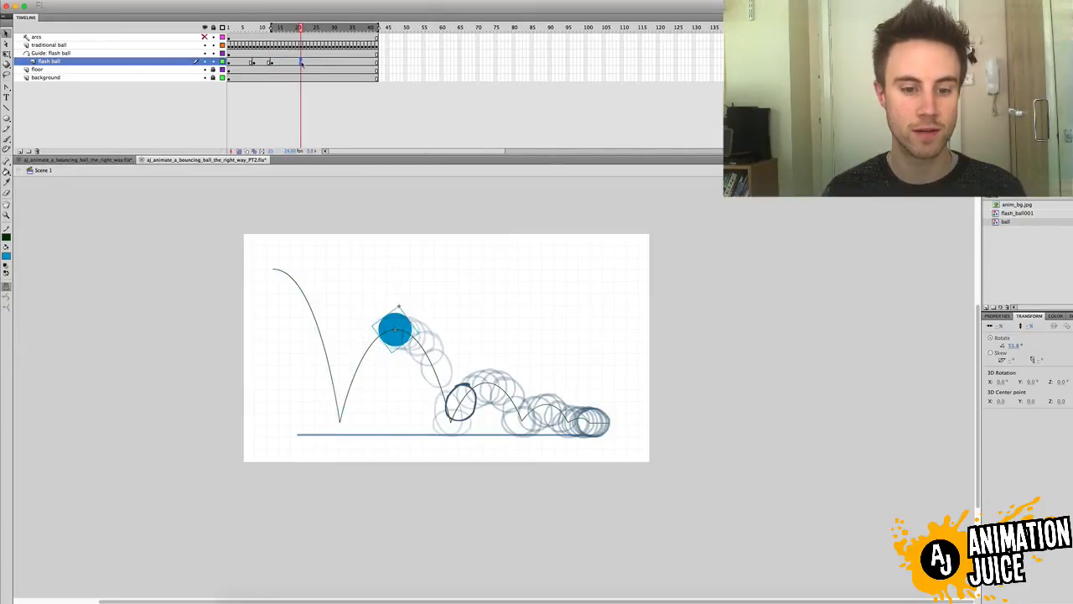
pyautogui.click(298, 63)
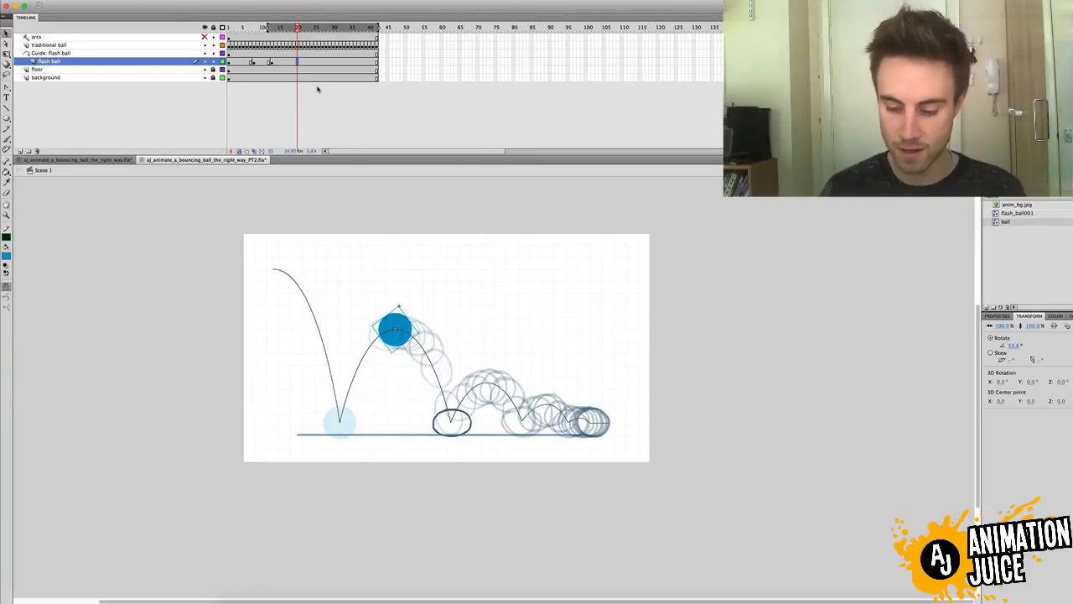
pyautogui.press('F6')
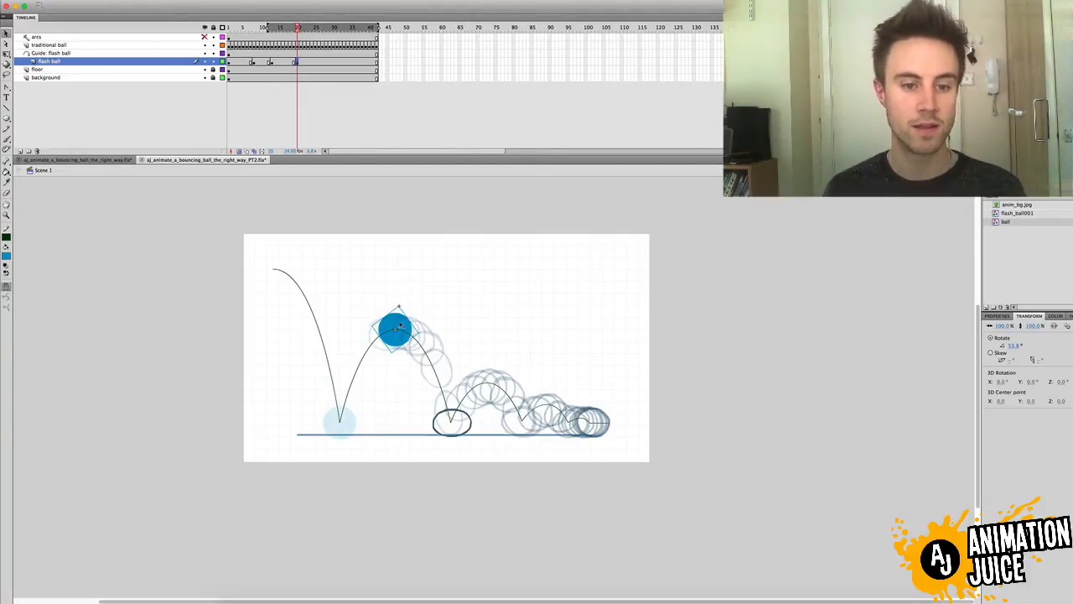
pyautogui.moveTo(401, 322); pyautogui.dragTo(461, 419)
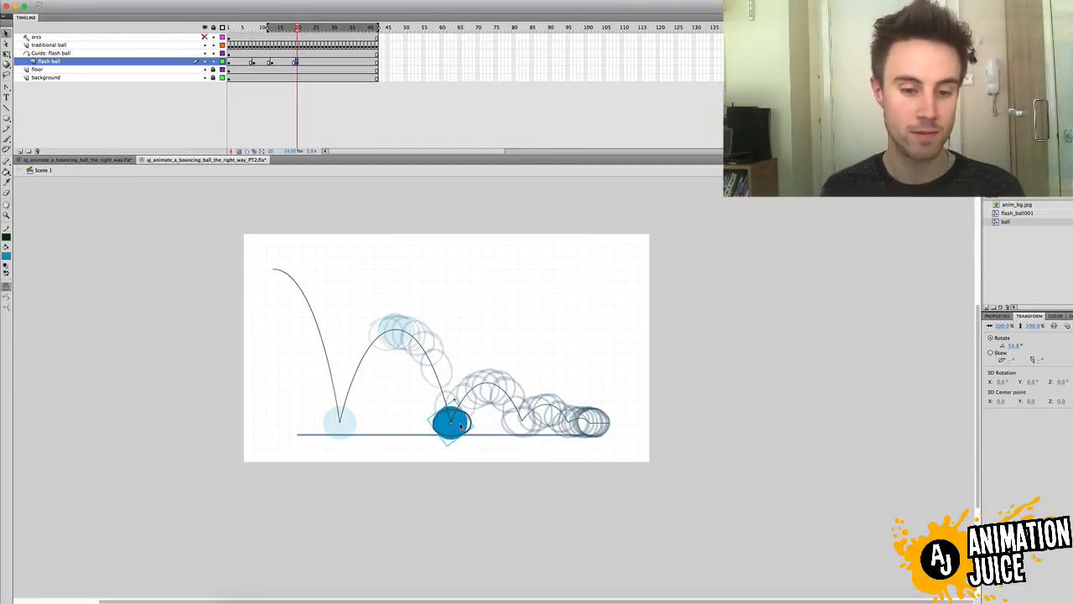
# Step: Keyframe the ball at frame 24 on the guide's second bounce peak and at frame 28 on its third ground contact
pyautogui.click(314, 63)
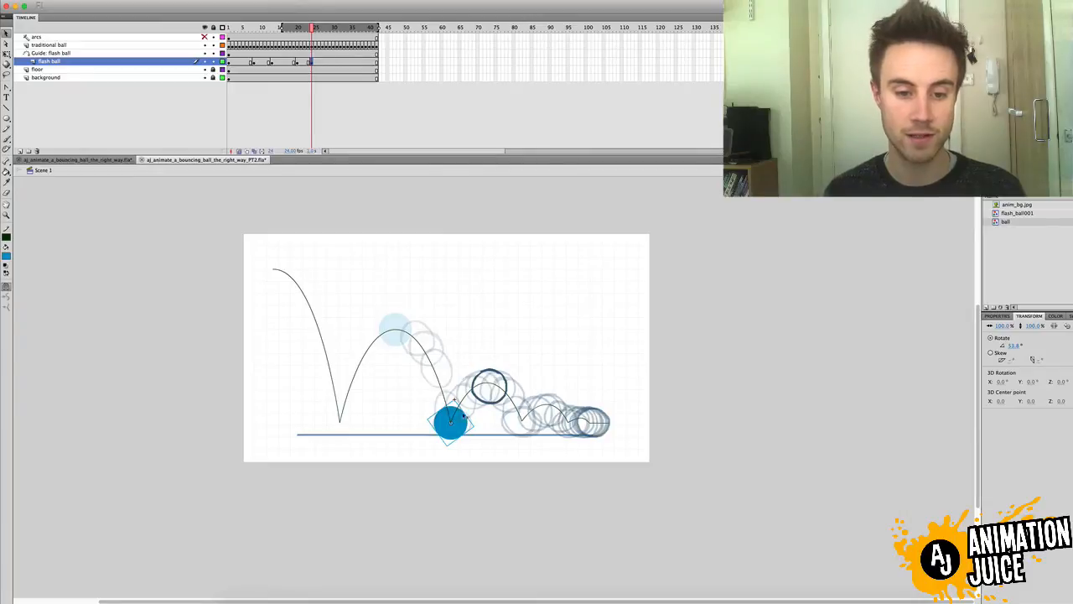
pyautogui.moveTo(464, 415); pyautogui.dragTo(492, 392)
pyautogui.click(323, 63)
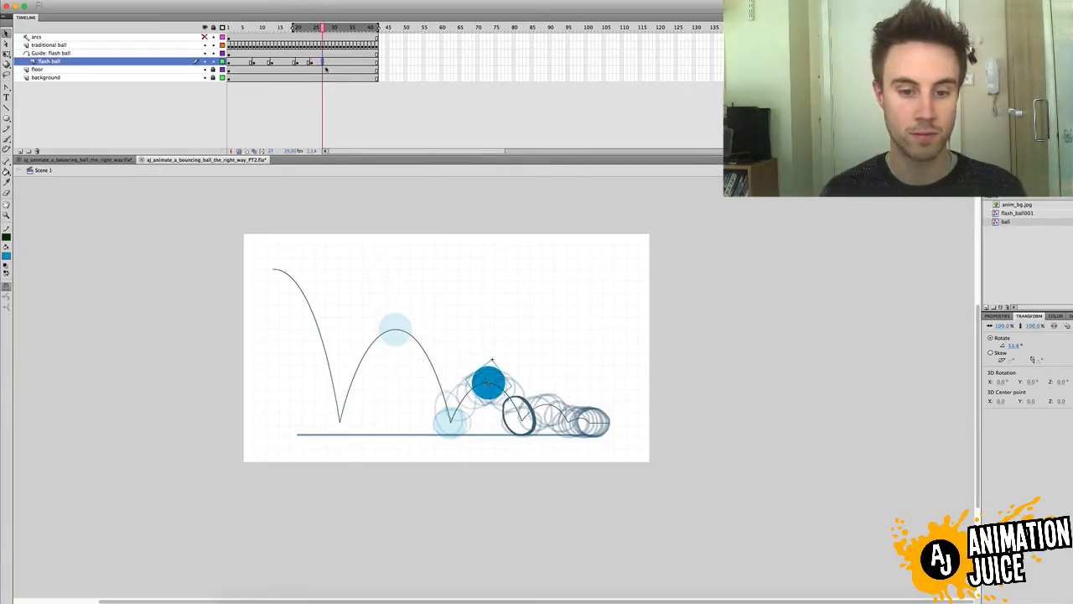
pyautogui.click(326, 63)
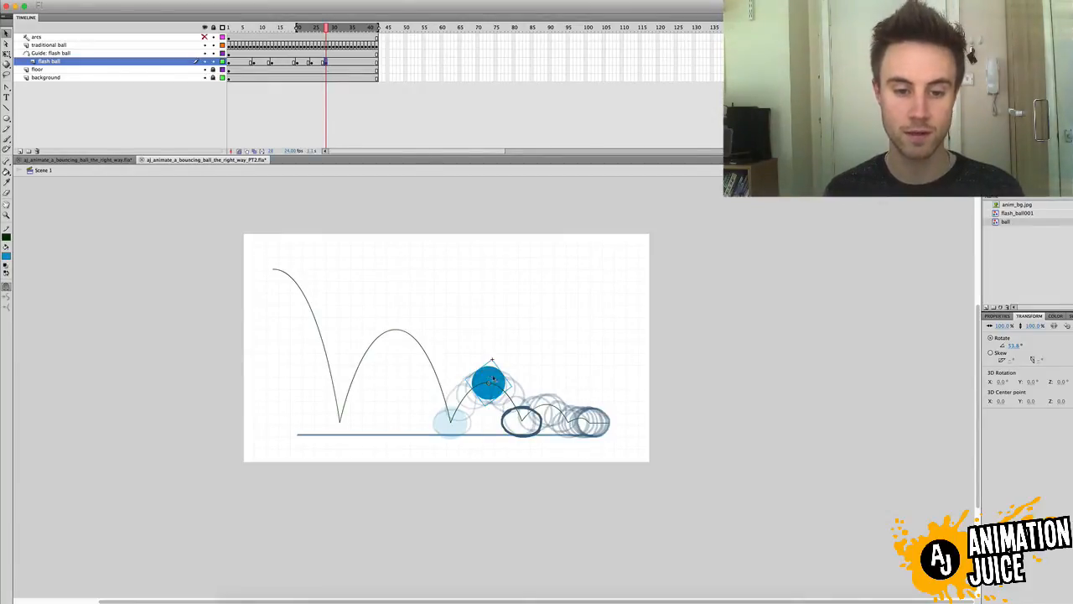
pyautogui.moveTo(493, 379); pyautogui.dragTo(522, 419)
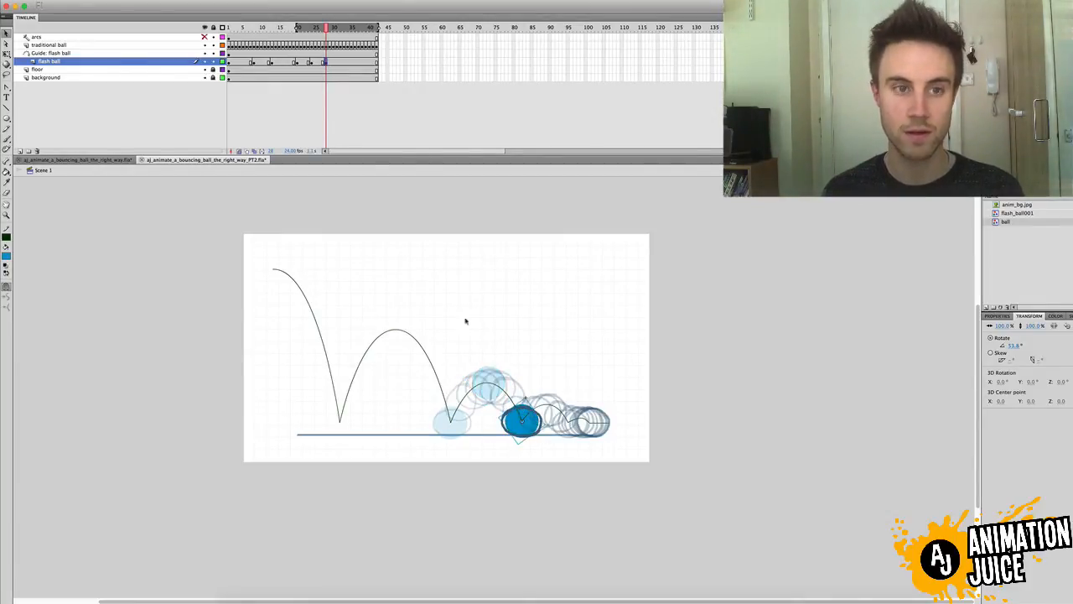
# Step: Keyframe the ball at frame 30 on the guide's third bounce peak and at frame 33 on its fourth ground contact
pyautogui.click(338, 62)
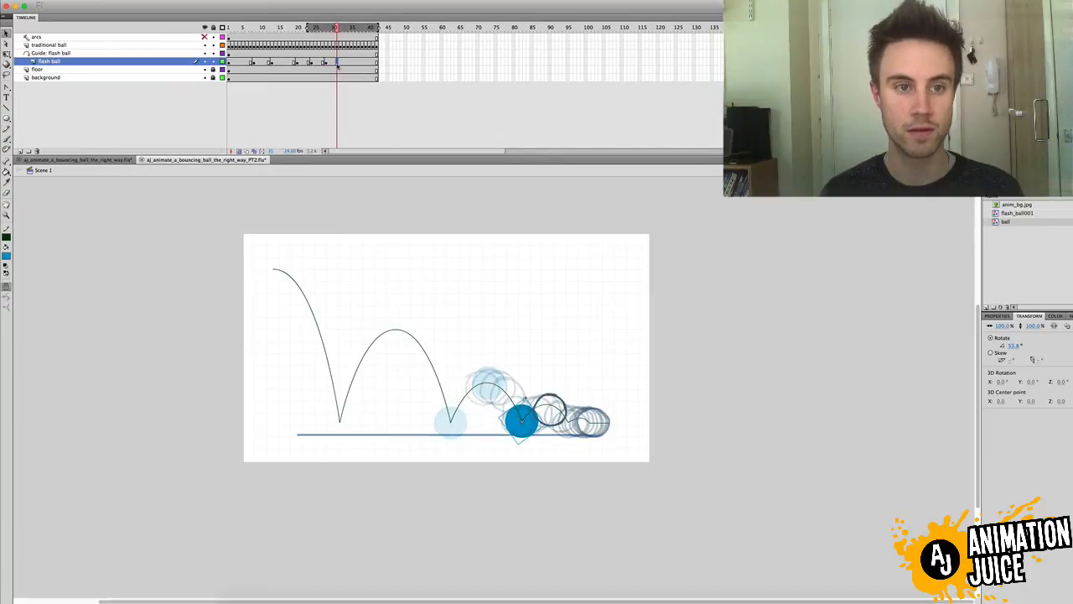
pyautogui.press(',')
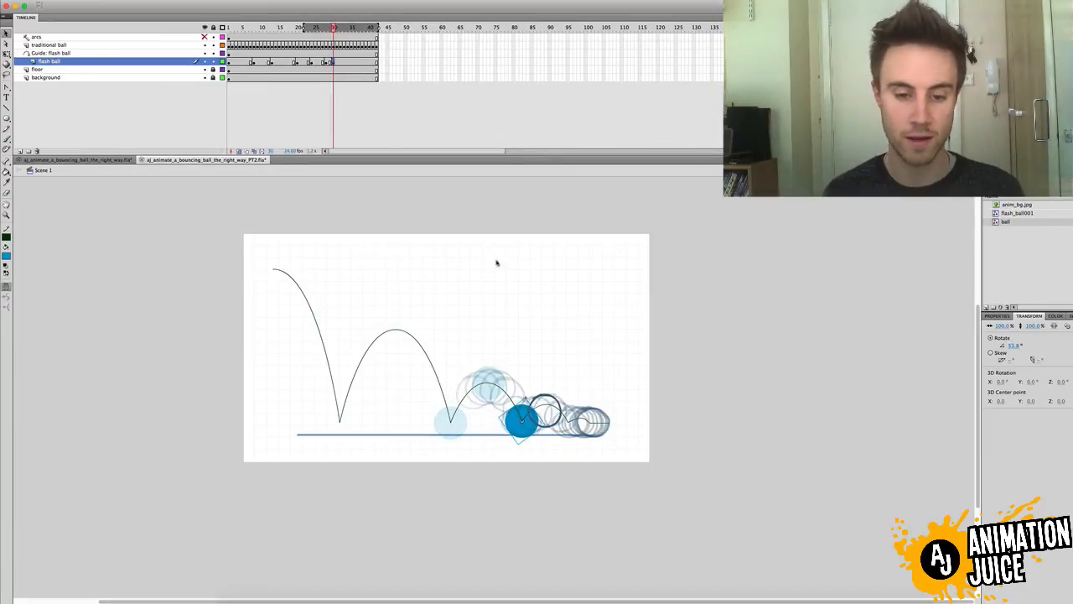
pyautogui.moveTo(522, 421); pyautogui.dragTo(546, 416)
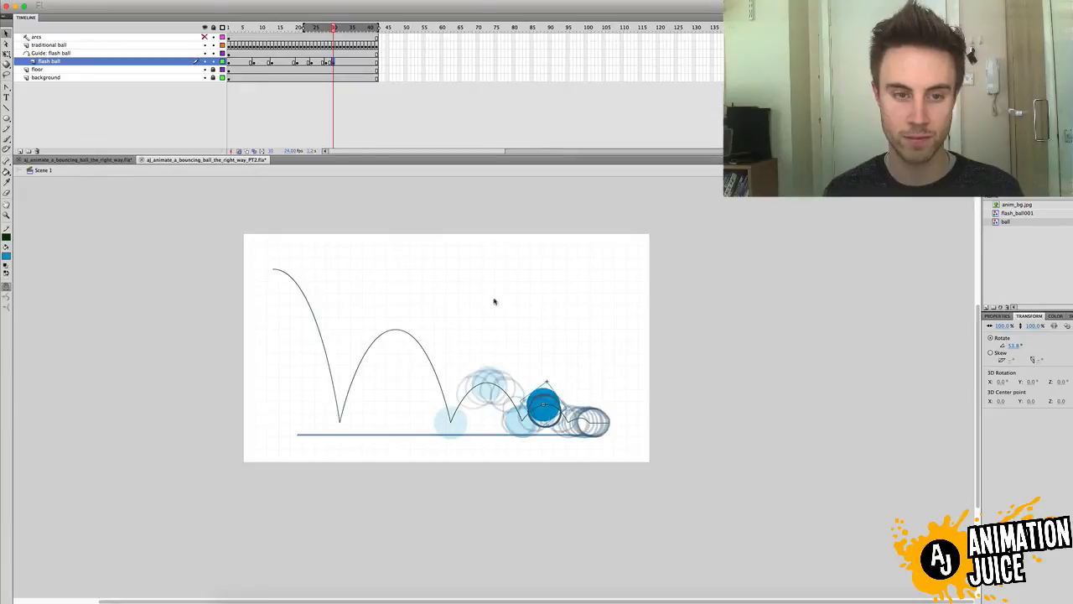
pyautogui.press('.')
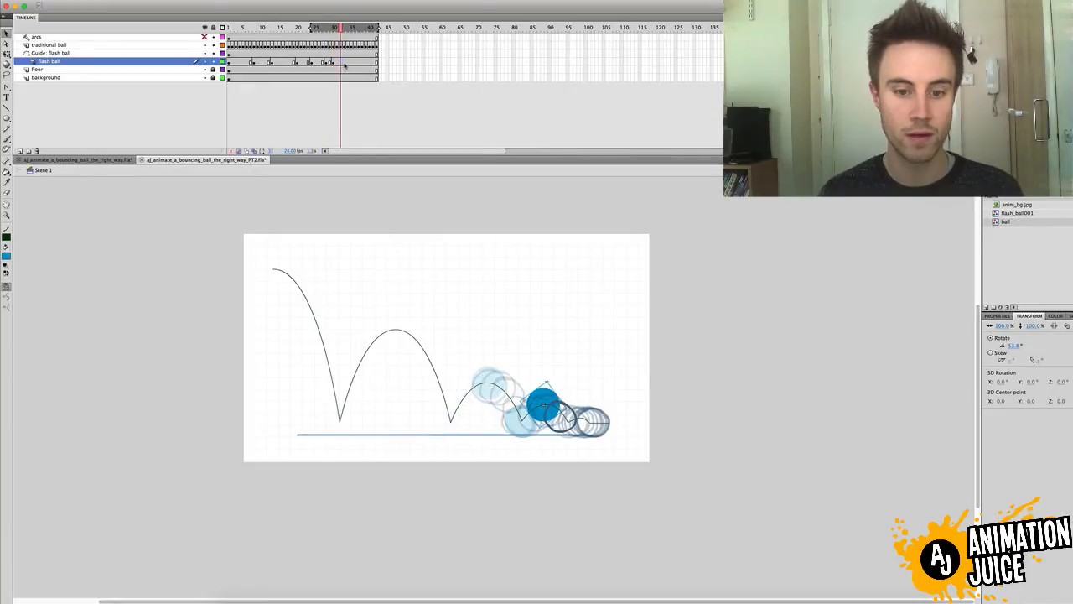
pyautogui.press('.')
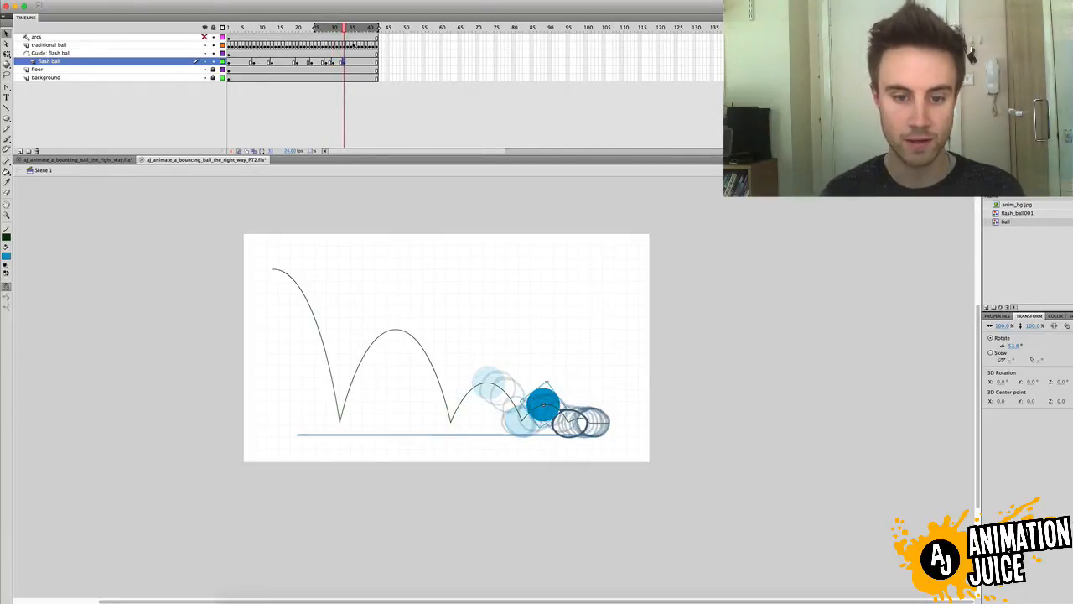
pyautogui.moveTo(549, 394); pyautogui.dragTo(575, 410)
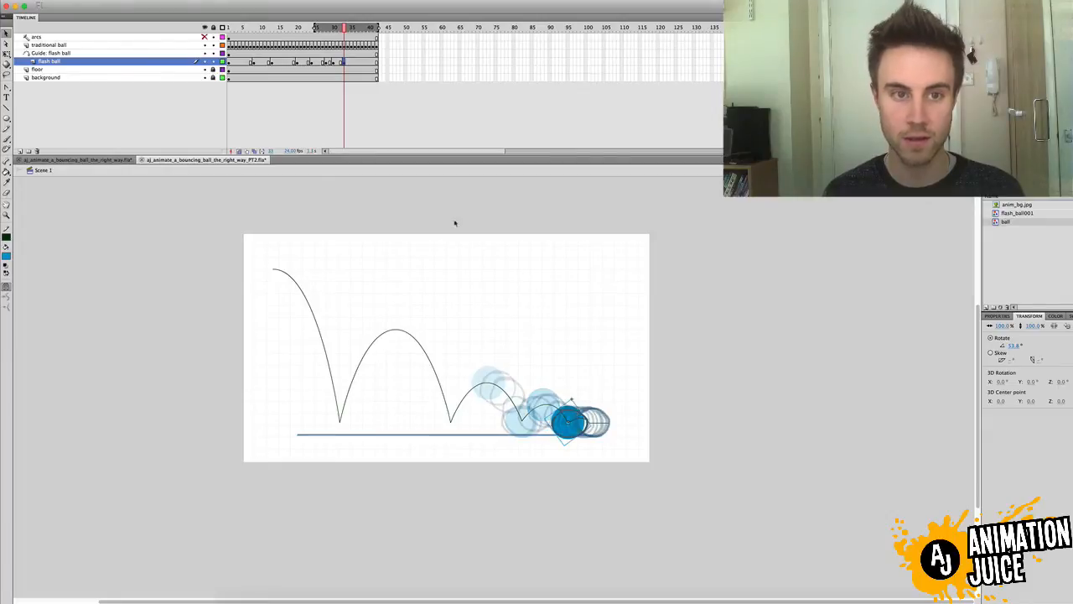
# Step: Add a keyframe at frame 42 of the flash ball layer and snap the ball to the end of the guide
pyautogui.click(351, 62)
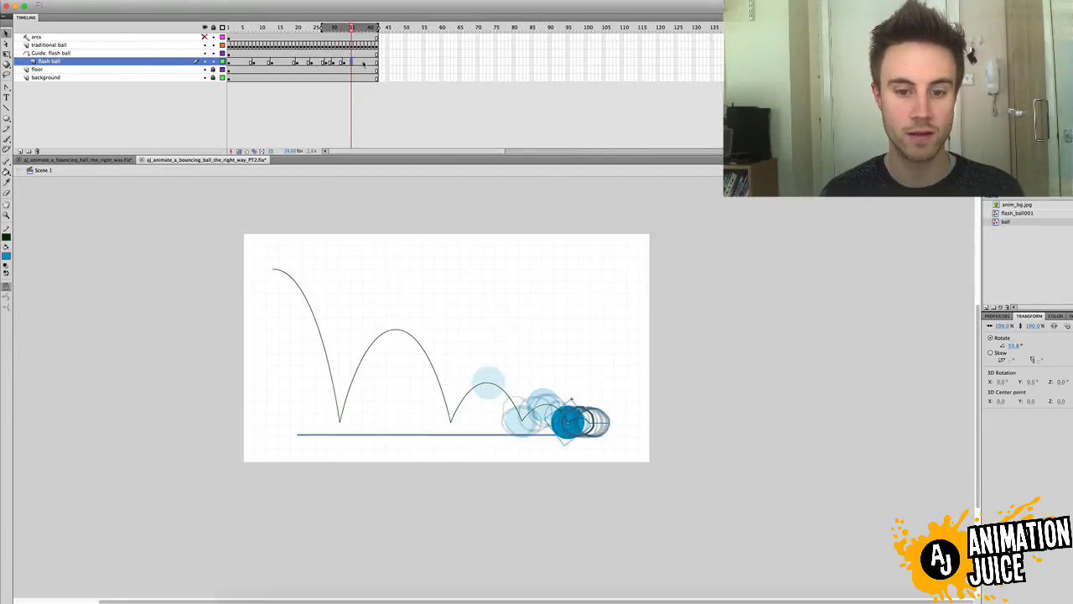
pyautogui.click(366, 62)
pyautogui.click(377, 63)
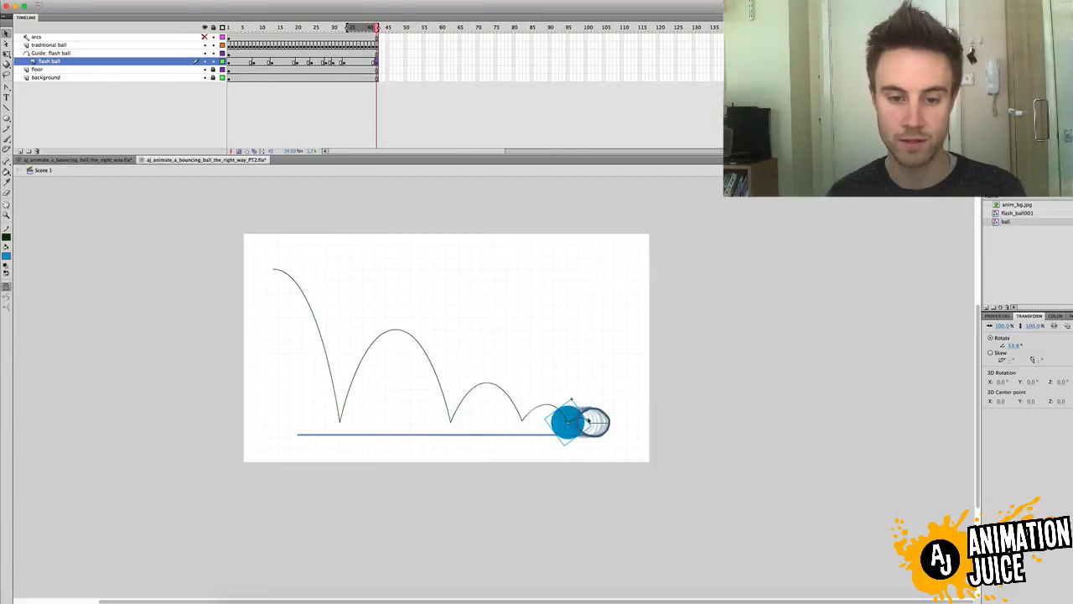
pyautogui.moveTo(576, 416); pyautogui.dragTo(618, 413)
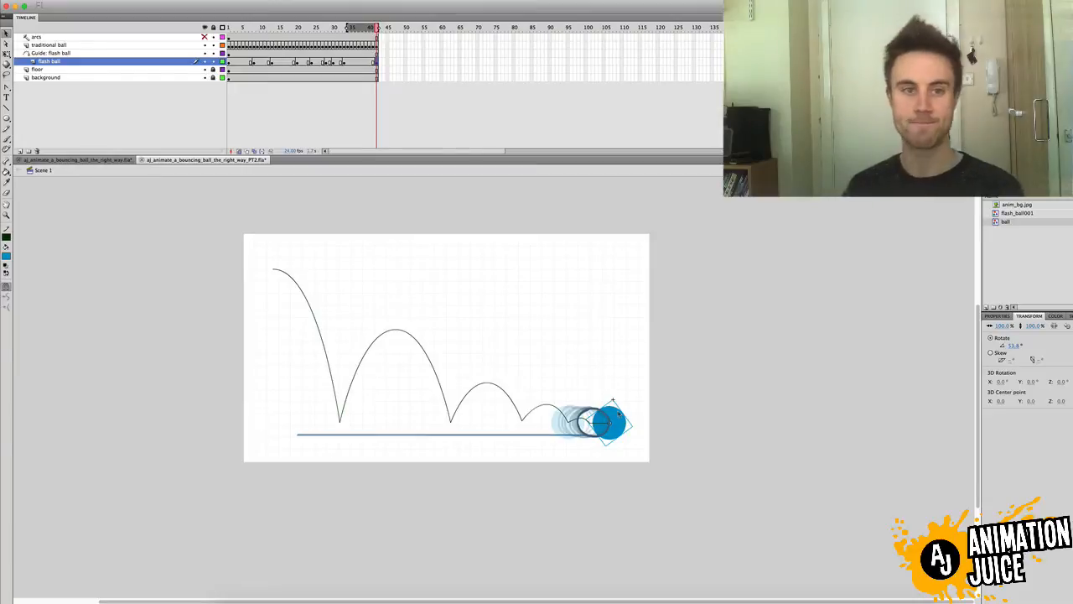
# Step: Turn off onion skinning, hide the traditional ball layer and return to frame 1
pyautogui.click(228, 28)
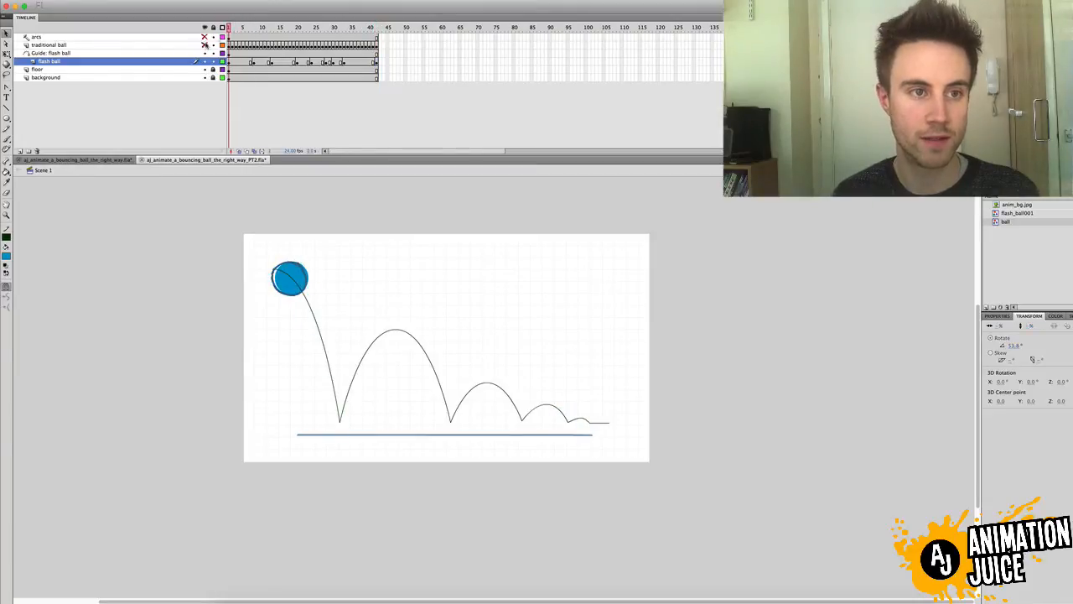
pyautogui.moveTo(228, 27); pyautogui.dragTo(181, 71)
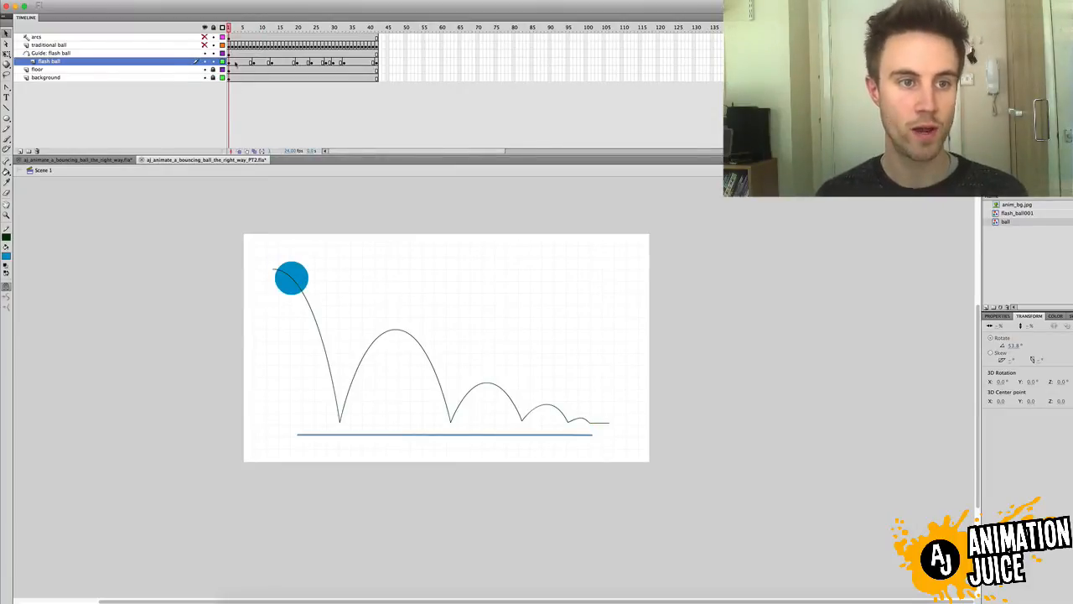
pyautogui.click(237, 63)
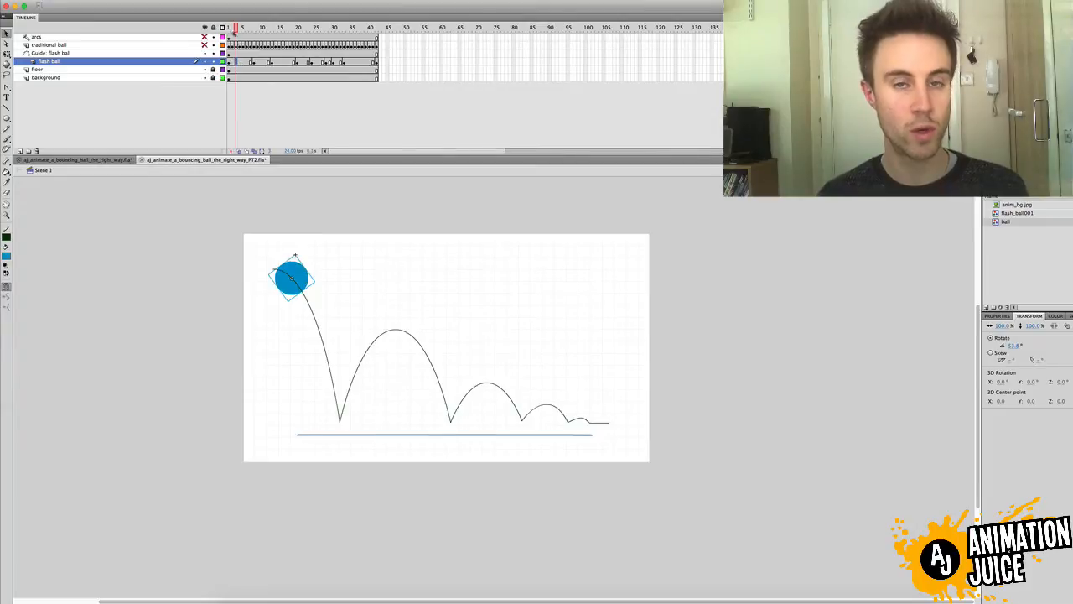
pyautogui.click(229, 28)
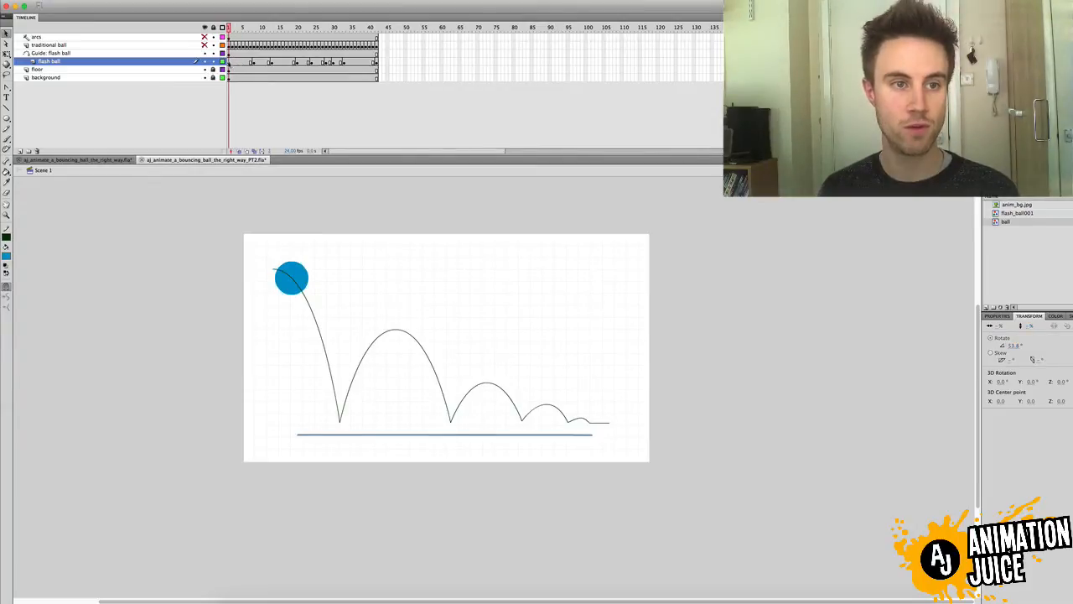
# Step: Create classic tweens across all flash ball frames from 1 to 42
pyautogui.moveTo(229, 63); pyautogui.dragTo(378, 63)
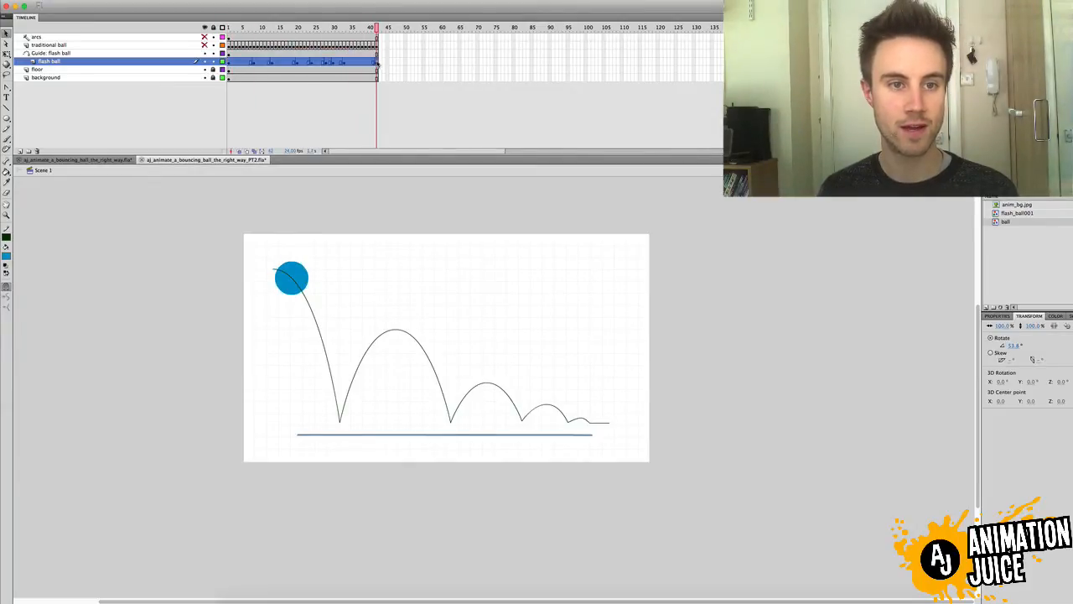
pyautogui.rightClick(242, 67)
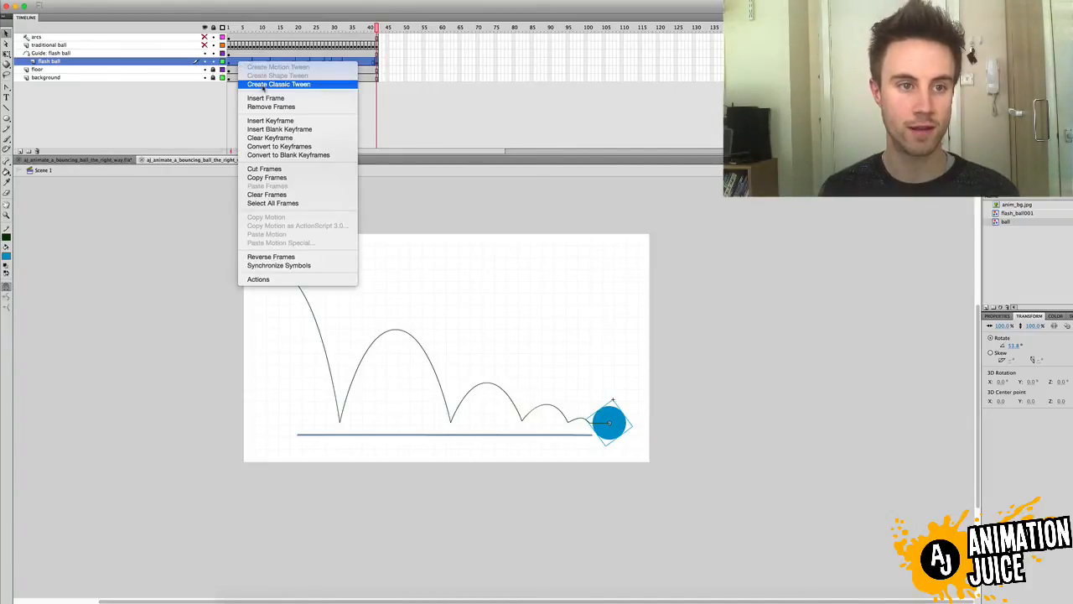
pyautogui.click(262, 85)
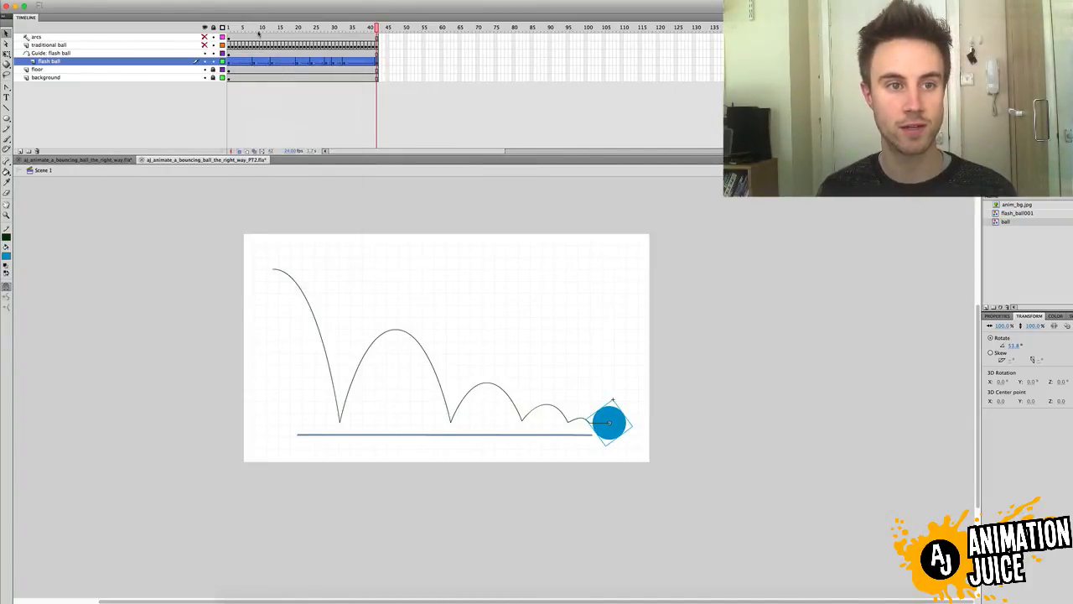
# Step: Play the tweened flash ball animation from frame 1 and return to the start
pyautogui.click(228, 28)
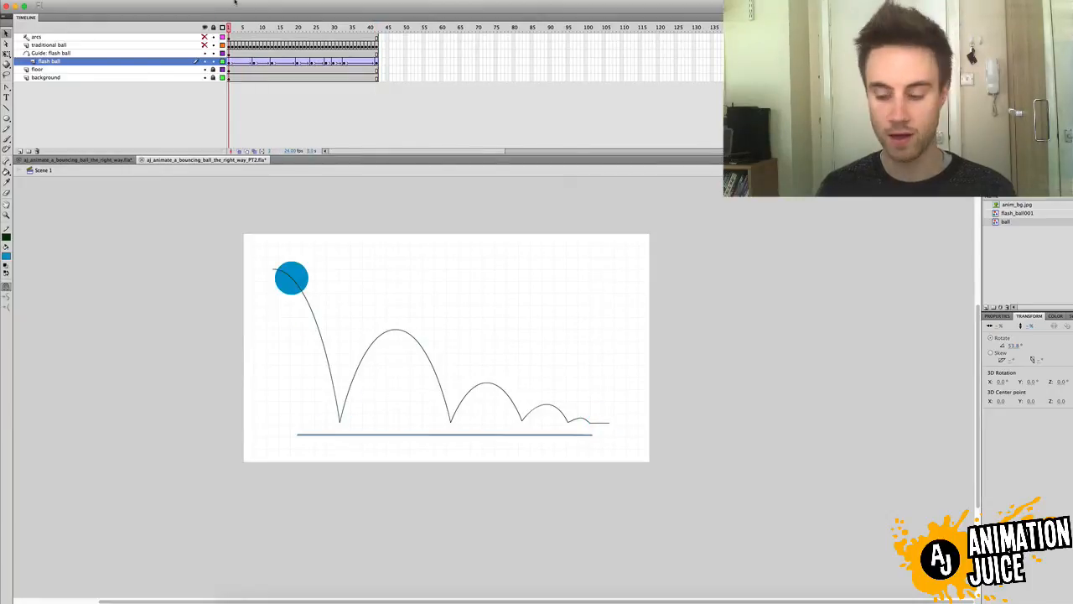
pyautogui.press('Return')
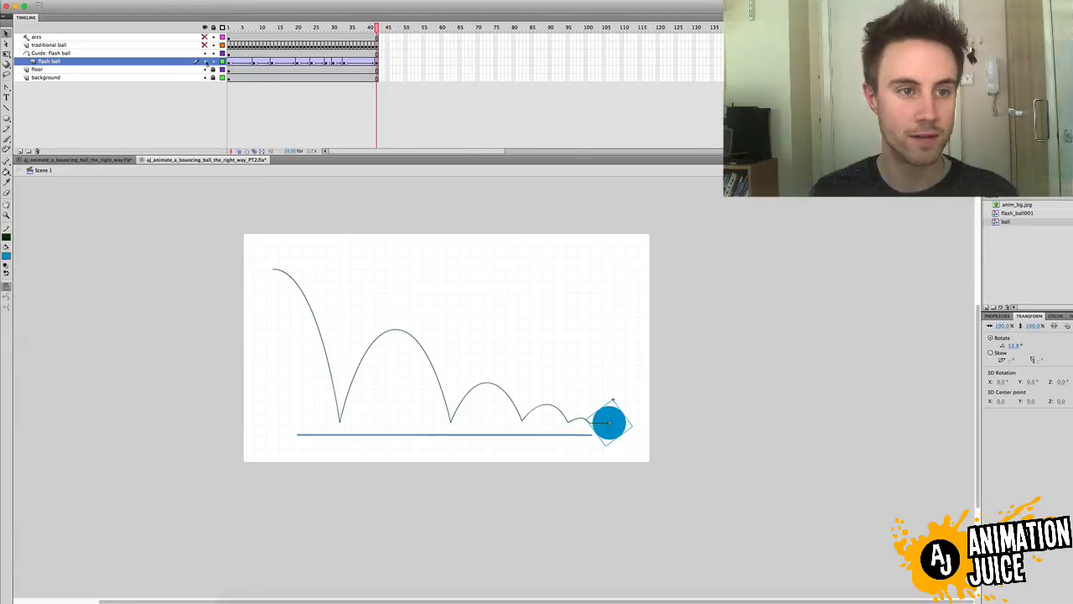
pyautogui.press('Home')
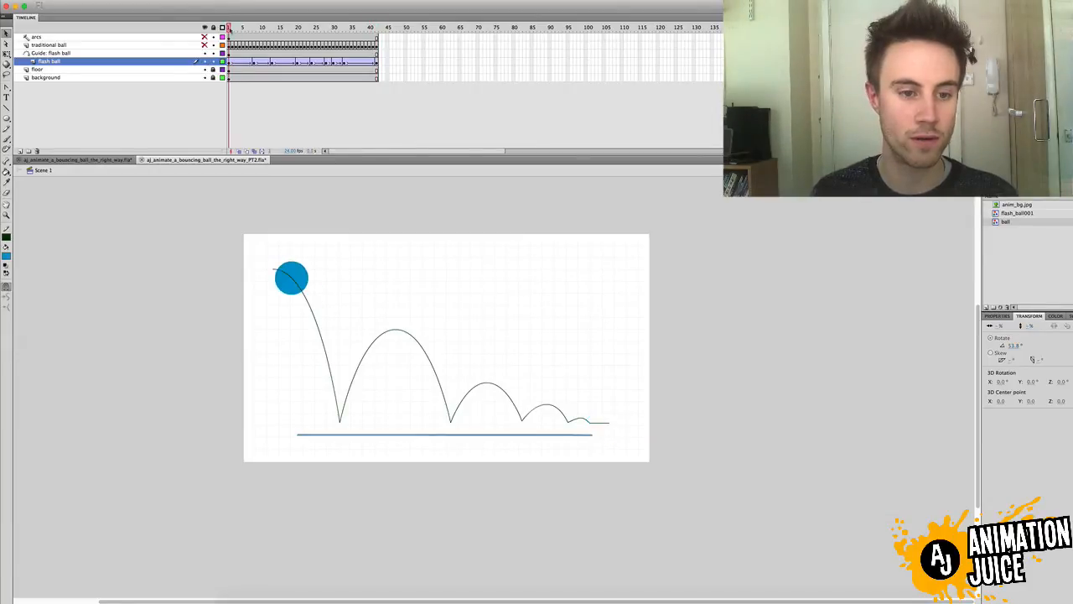
# Step: Hide the flash ball layer, show the traditional ball layer and play the hand-drawn animation repeatedly to review its motion
pyautogui.click(205, 61)
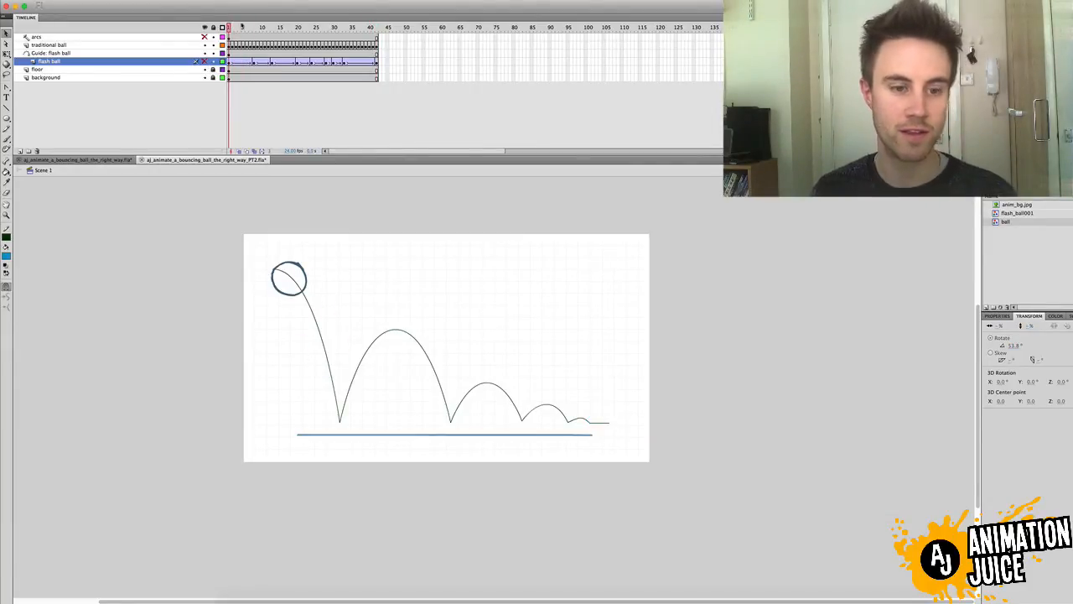
pyautogui.press('Return')
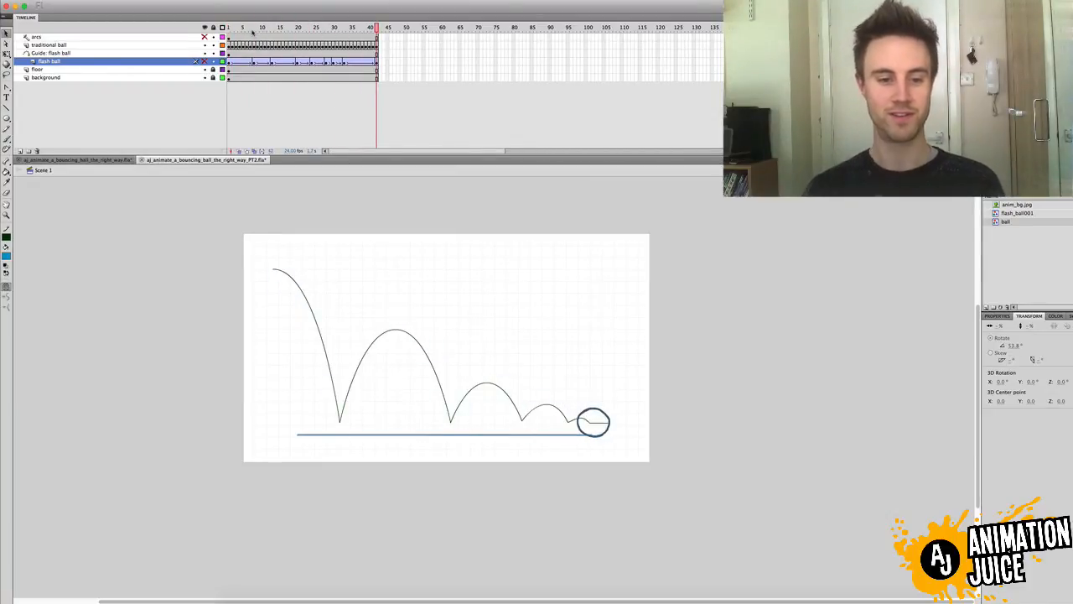
pyautogui.press('Return')
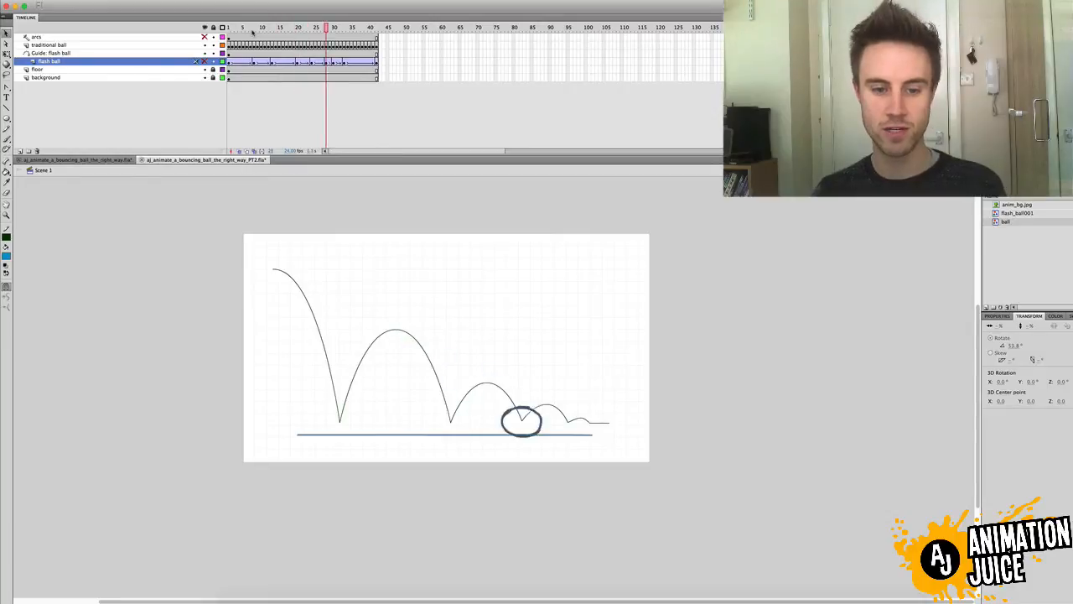
pyautogui.press('Return')
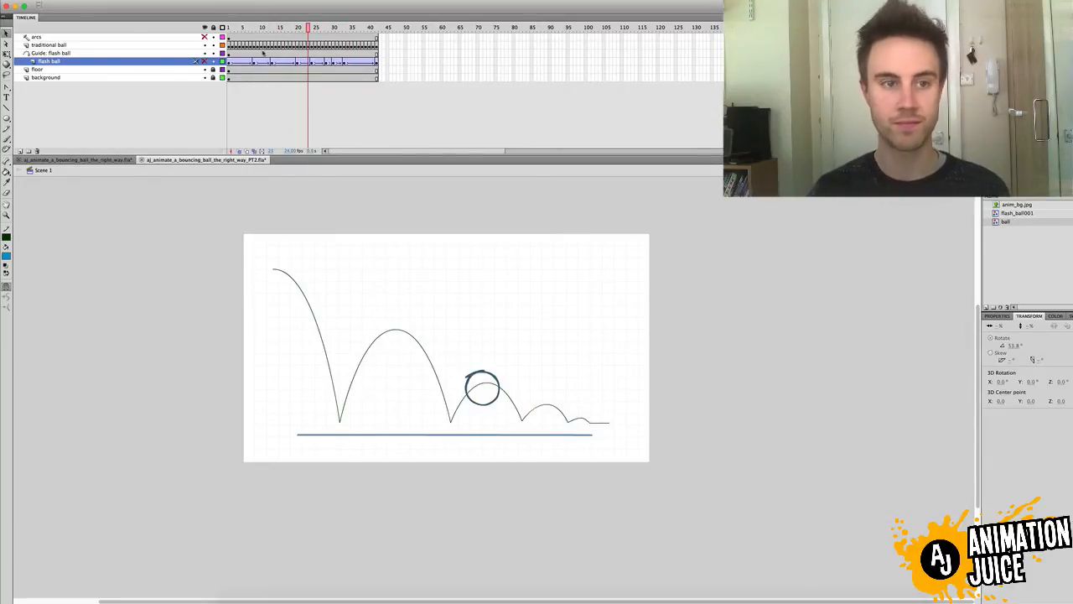
# Step: Show the flash ball together with the traditional ball and play both from frame 1 to compare their timing
pyautogui.click(204, 62)
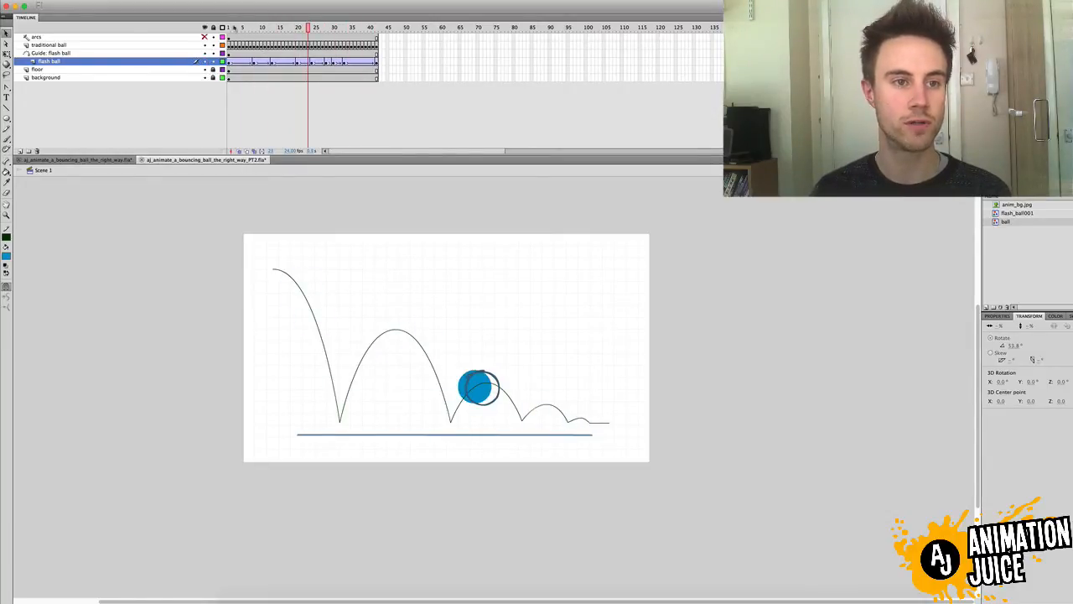
pyautogui.click(232, 27)
pyautogui.click(204, 45)
pyautogui.click(205, 44)
pyautogui.click(204, 45)
pyautogui.click(204, 45)
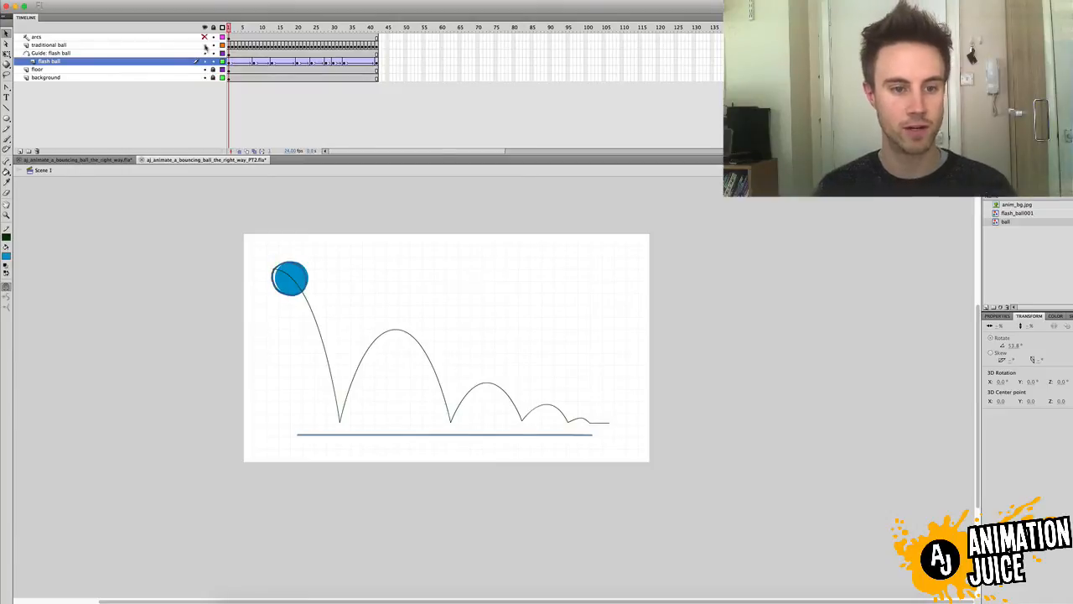
pyautogui.press('Return')
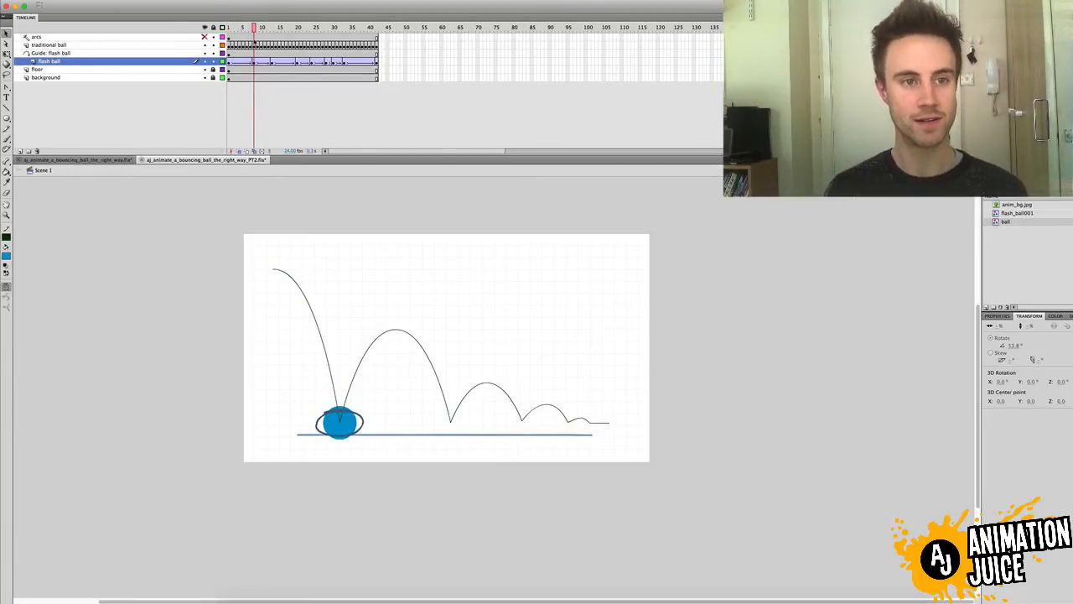
# Step: Insert flash ball keyframes at frames 7, 19 and 27, one frame before each of the first three ground contacts
pyautogui.moveTo(254, 42); pyautogui.dragTo(250, 31)
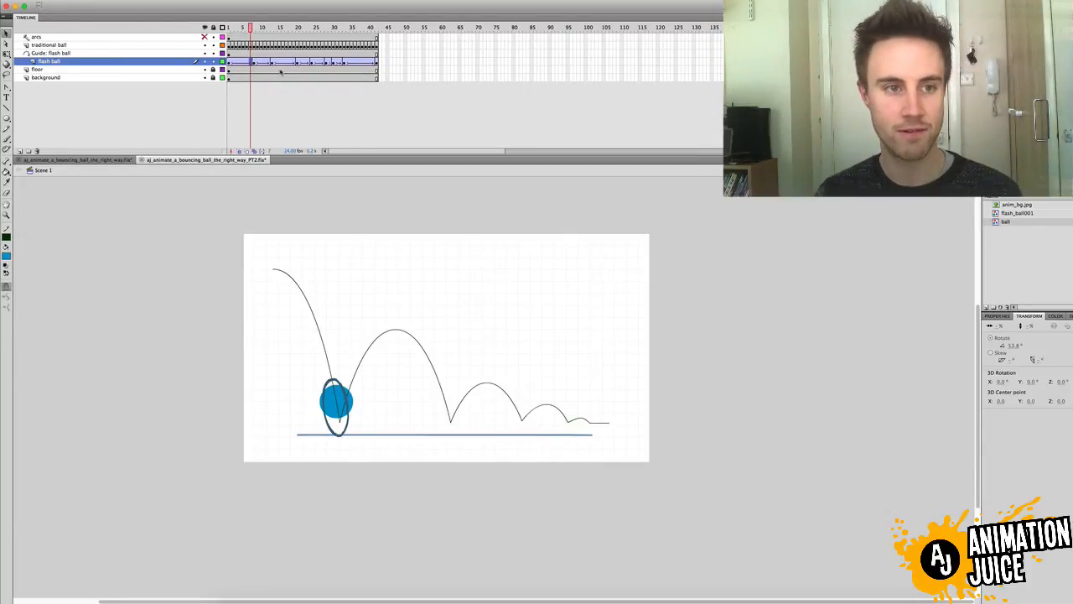
pyautogui.press('F6')
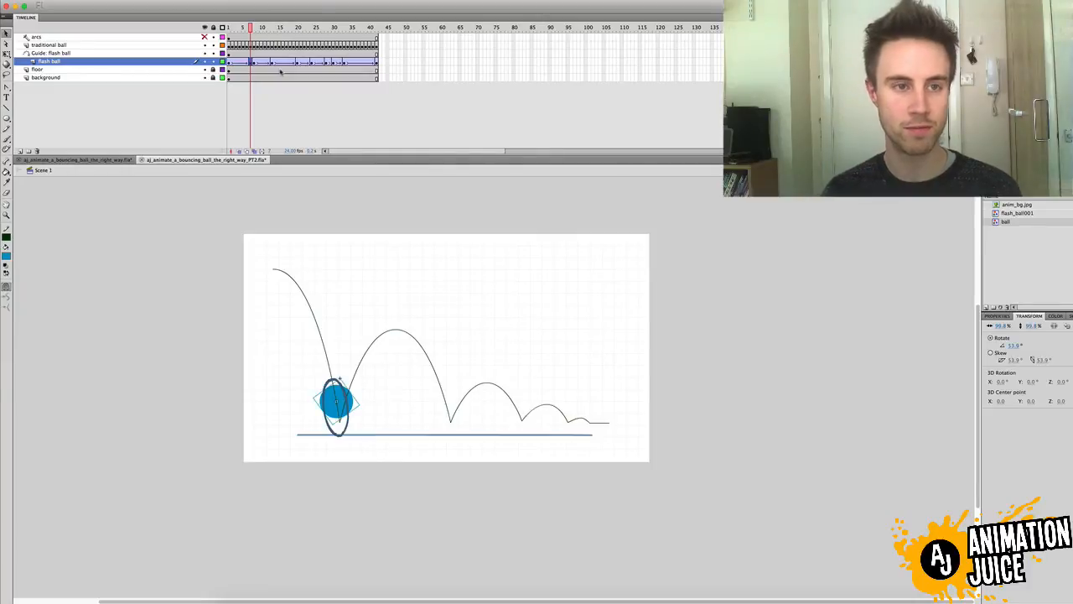
pyautogui.moveTo(251, 28); pyautogui.dragTo(294, 27)
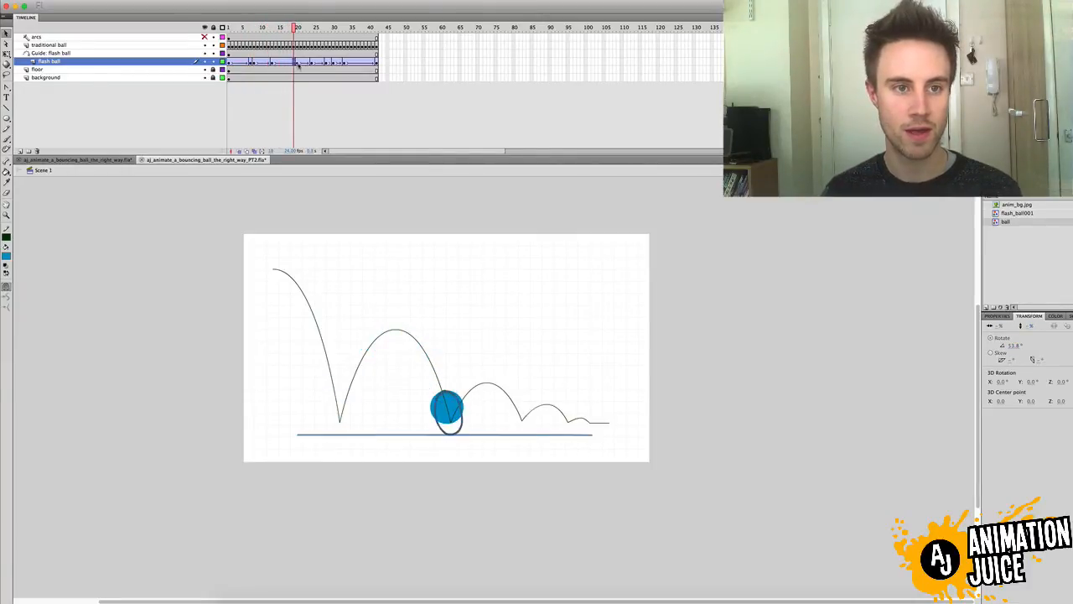
pyautogui.press('F6')
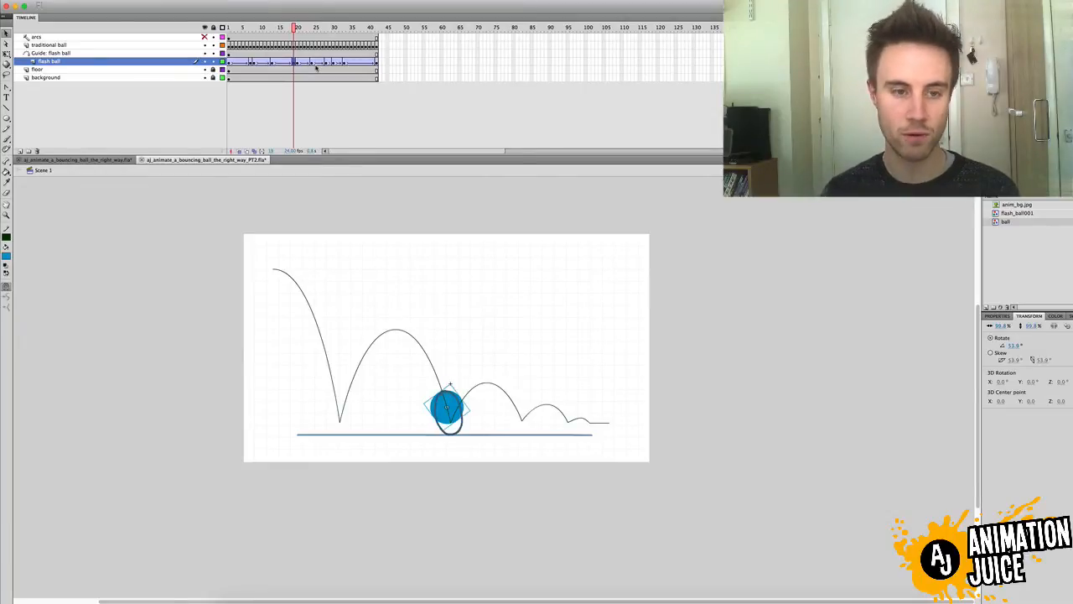
pyautogui.moveTo(300, 30); pyautogui.dragTo(326, 27)
pyautogui.click(325, 64)
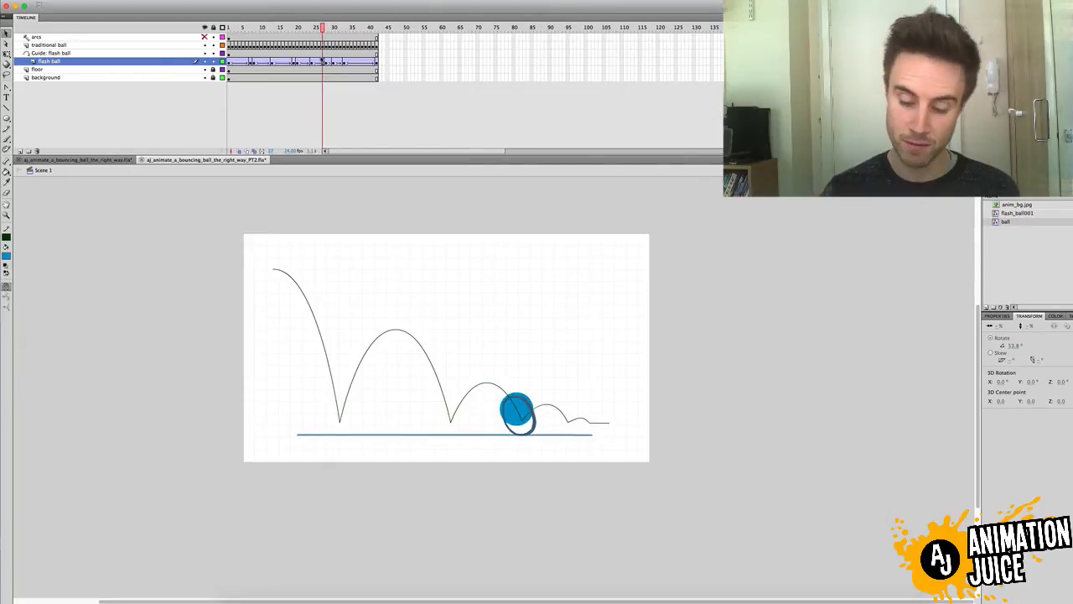
pyautogui.click(516, 409)
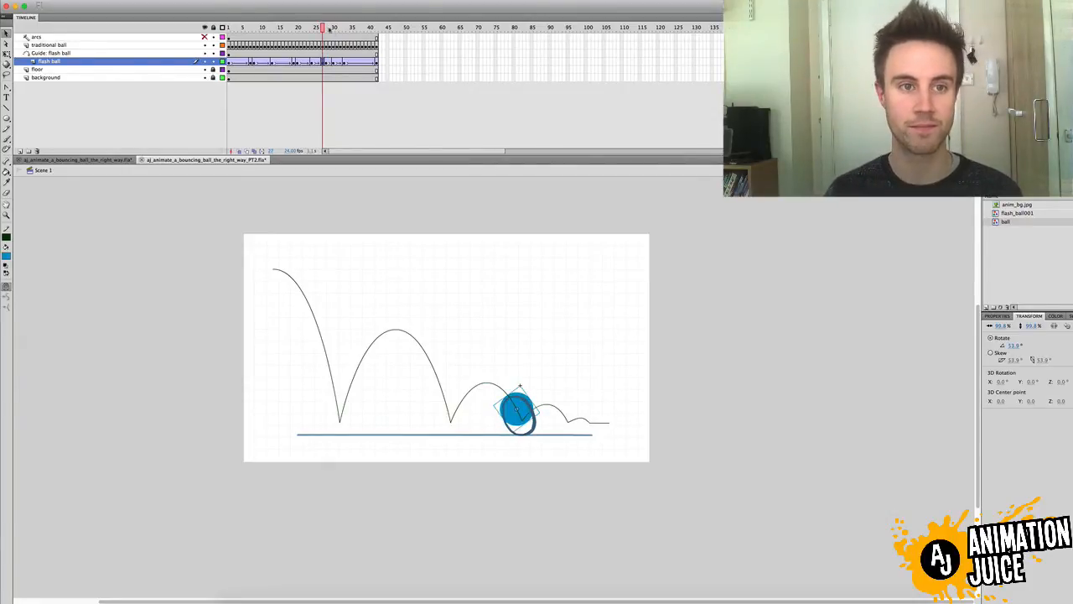
# Step: Insert flash ball keyframes at frames 9 and 21, one frame after the first two ground contacts
pyautogui.moveTo(324, 28); pyautogui.dragTo(249, 126)
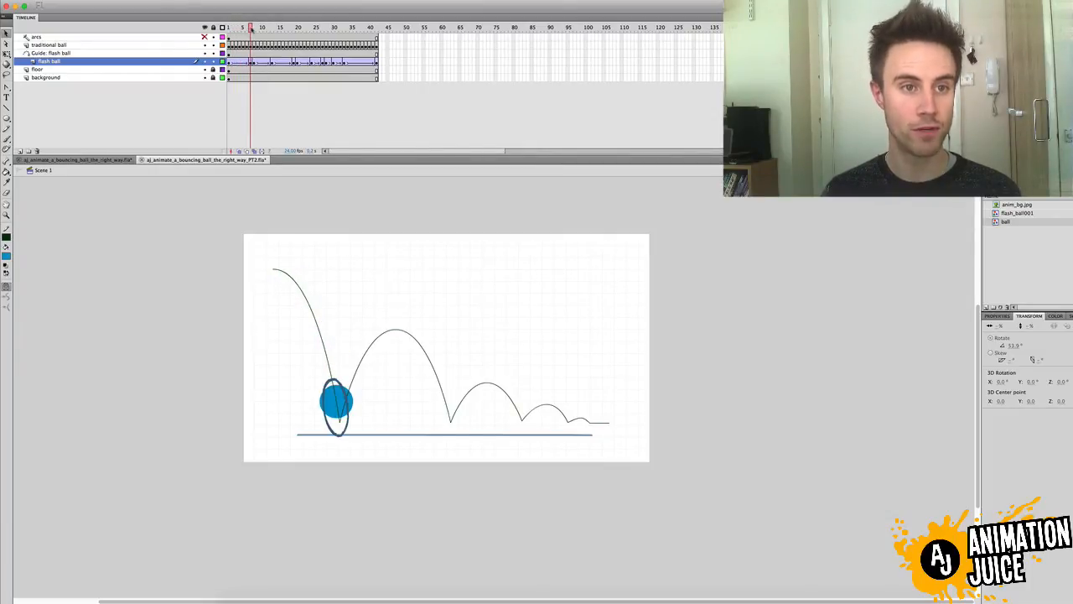
pyautogui.moveTo(251, 29); pyautogui.dragTo(260, 29)
pyautogui.click(258, 61)
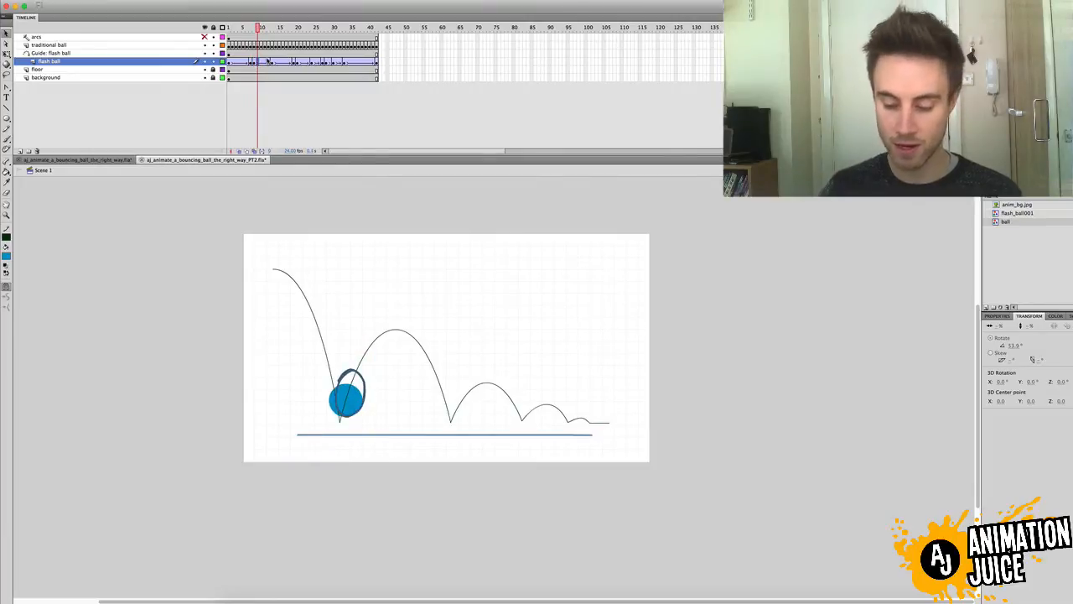
pyautogui.press('F6')
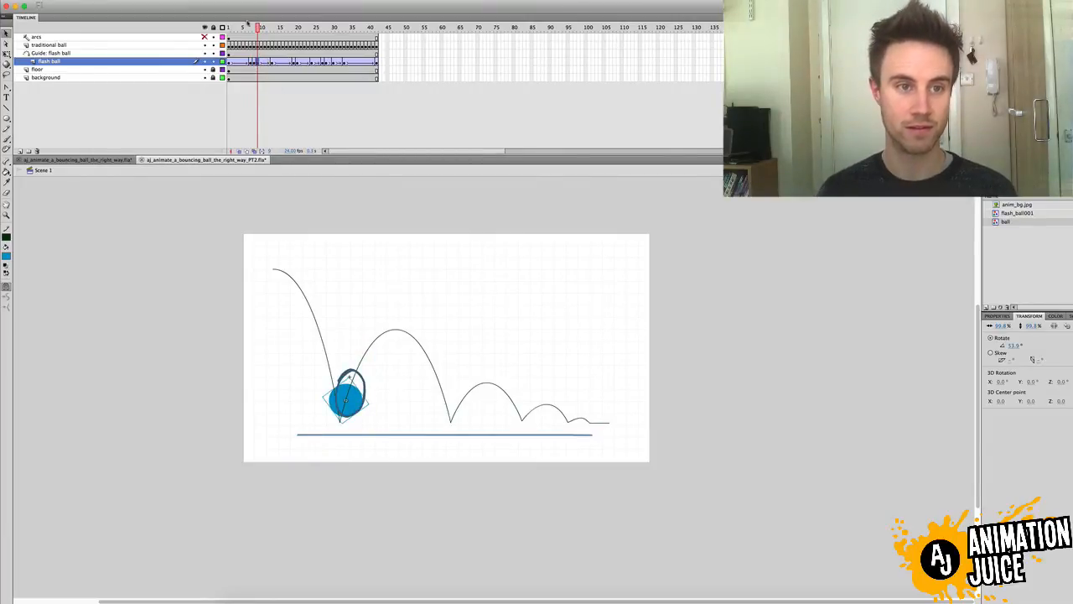
pyautogui.moveTo(260, 29); pyautogui.dragTo(296, 32)
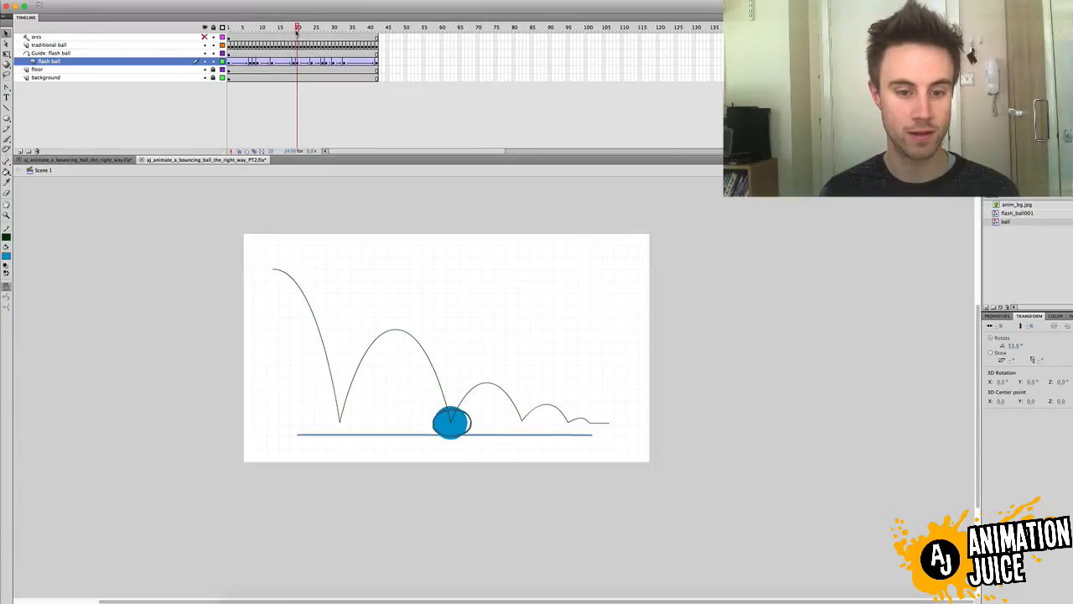
pyautogui.click(297, 62)
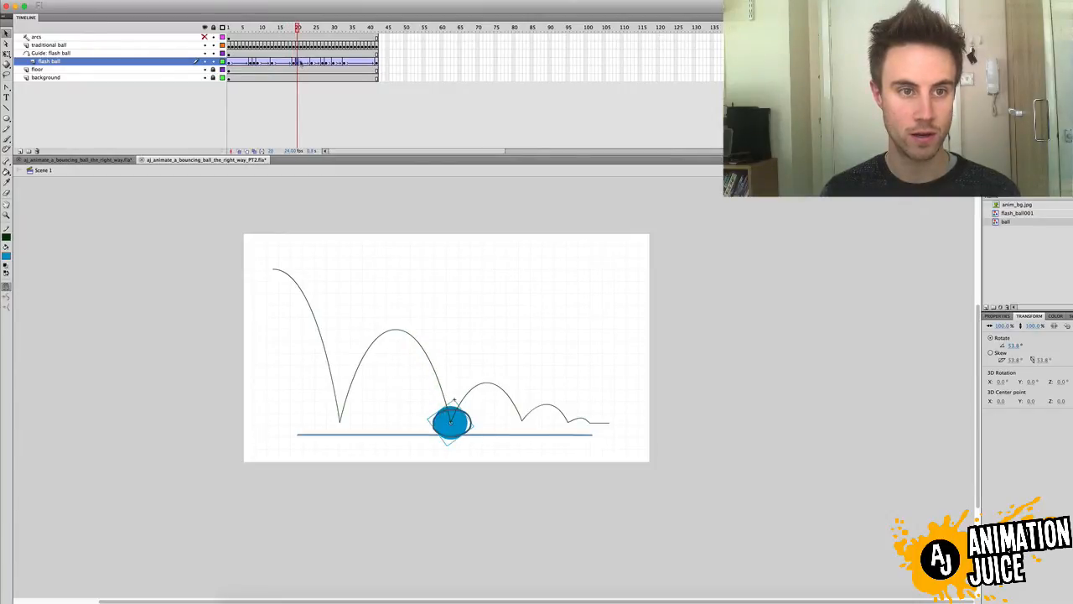
pyautogui.click(301, 62)
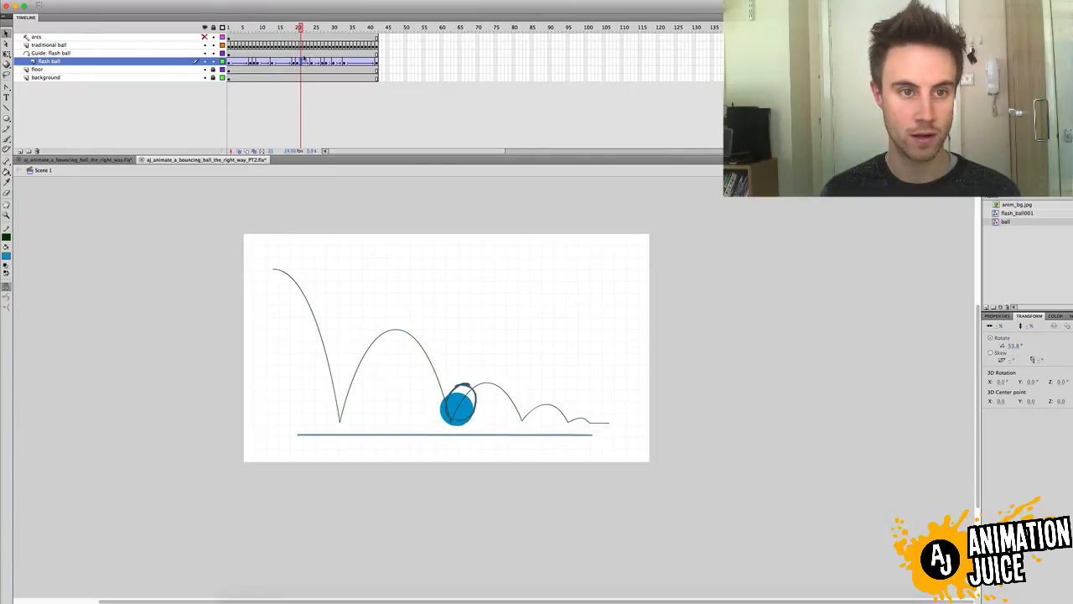
# Step: Hide the traditional ball layer and play the flash ball animation from frame 1
pyautogui.click(205, 45)
pyautogui.moveTo(301, 29)
pyautogui.mouseDown()
pyautogui.moveTo(342, 30)
pyautogui.moveTo(228, 29)
pyautogui.mouseUp()
pyautogui.hotkey('ctrl', 'a')
pyautogui.click(205, 61)
pyautogui.click(205, 62)
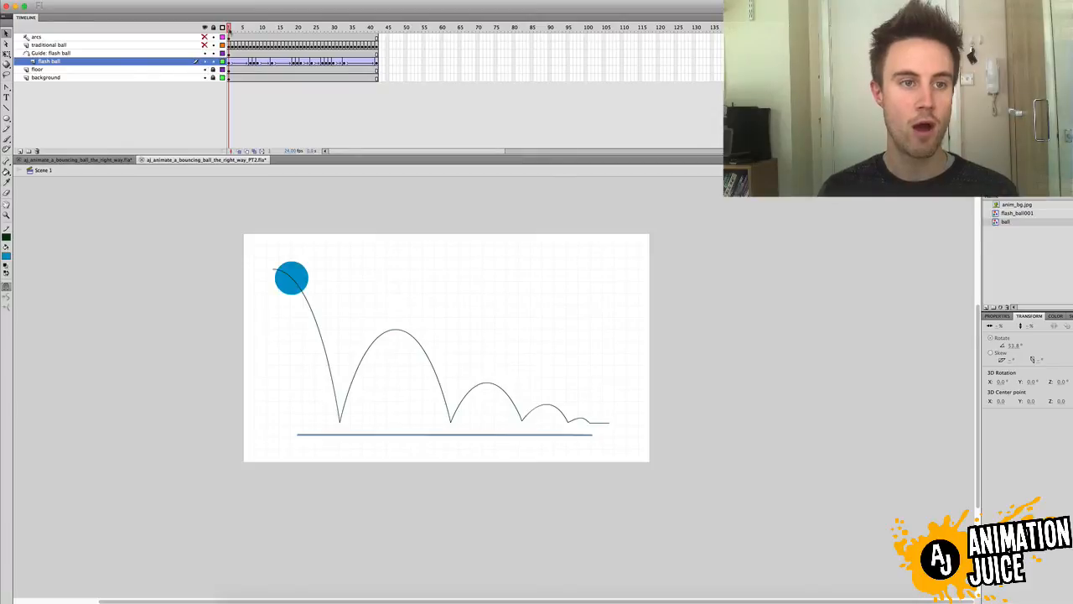
pyautogui.press('Return')
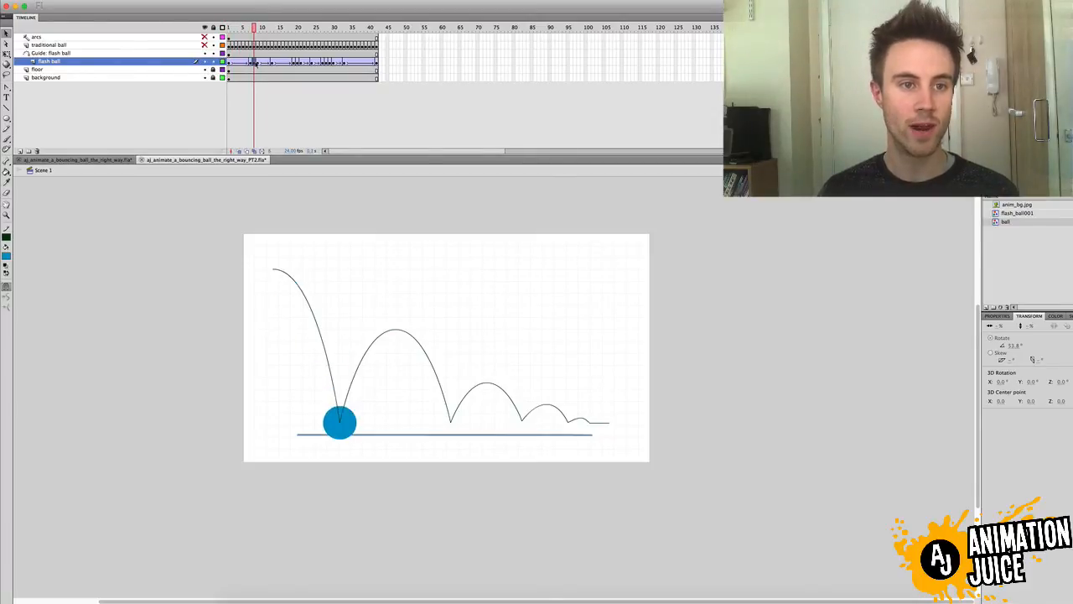
# Step: Check the ball's spacing across the whole animation with onion skinning from frame 8, and turn onion skinning off
pyautogui.click(256, 63)
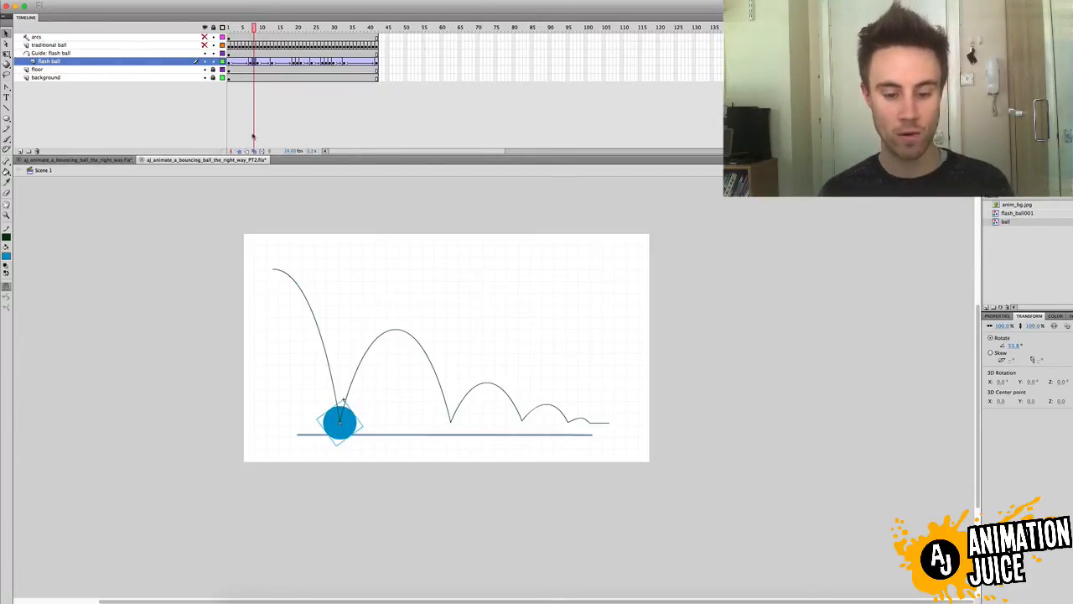
pyautogui.click(239, 152)
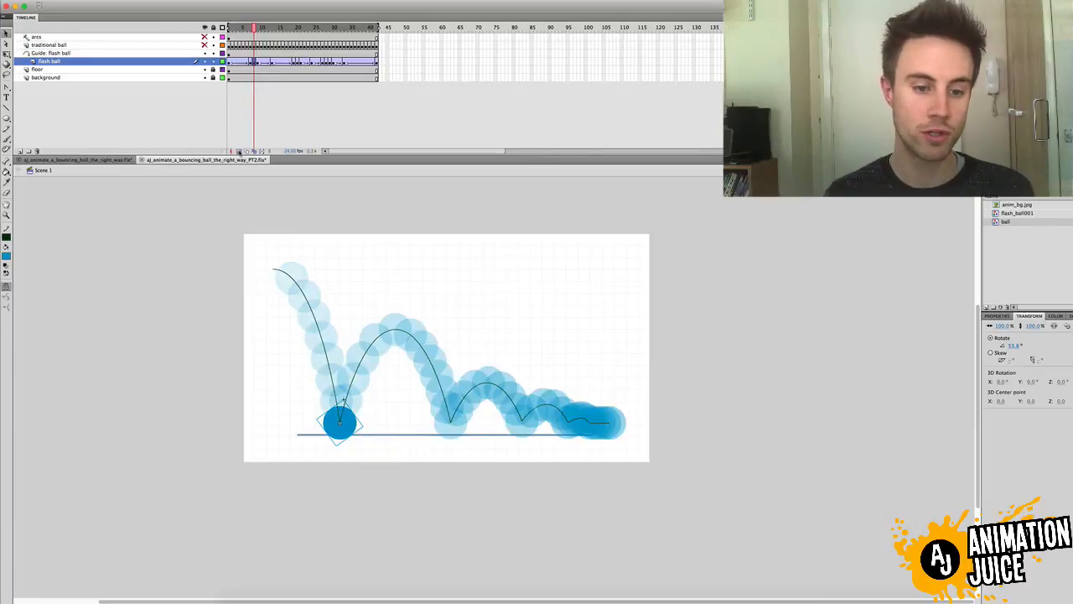
pyautogui.click(239, 151)
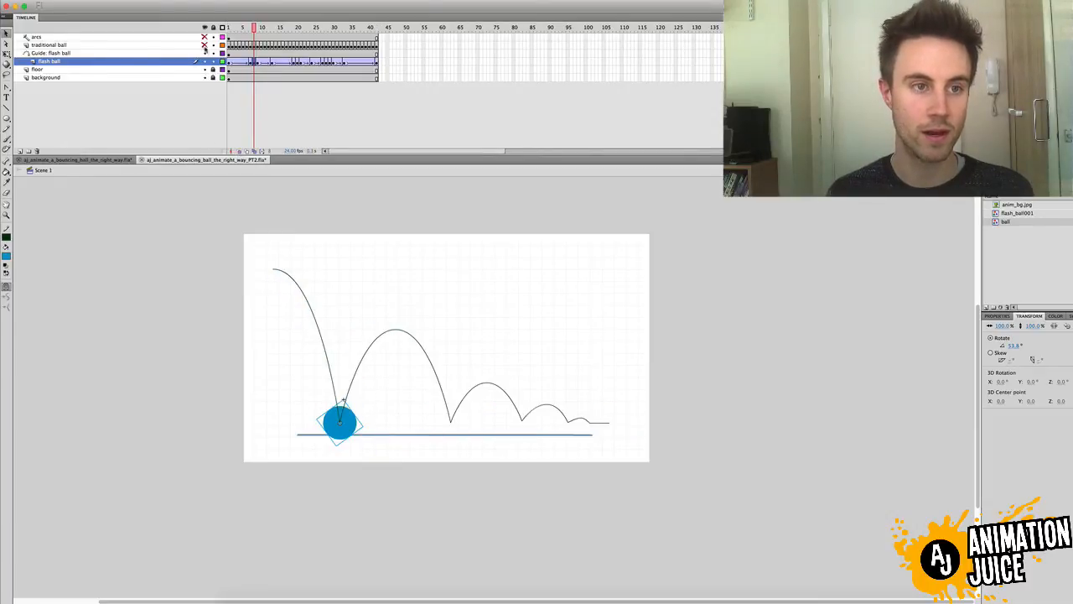
# Step: Show the traditional ball layer, turn off object snapping, and squash the frame 8 flash ball to about 78% by 139%, rotated 88.4°, matching the drawn outline
pyautogui.click(204, 44)
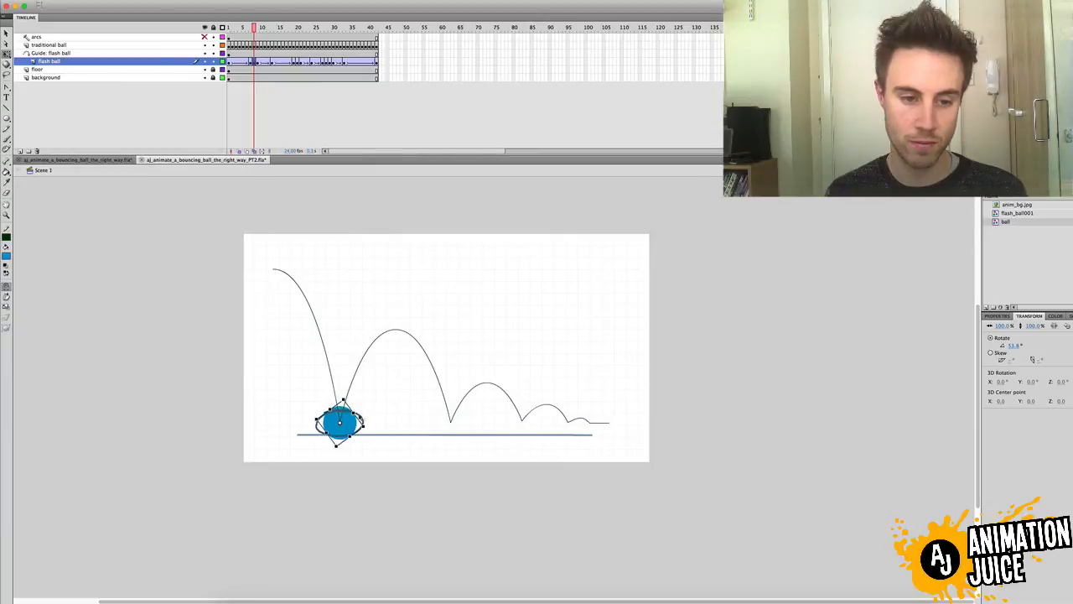
pyautogui.moveTo(367, 428); pyautogui.dragTo(339, 411)
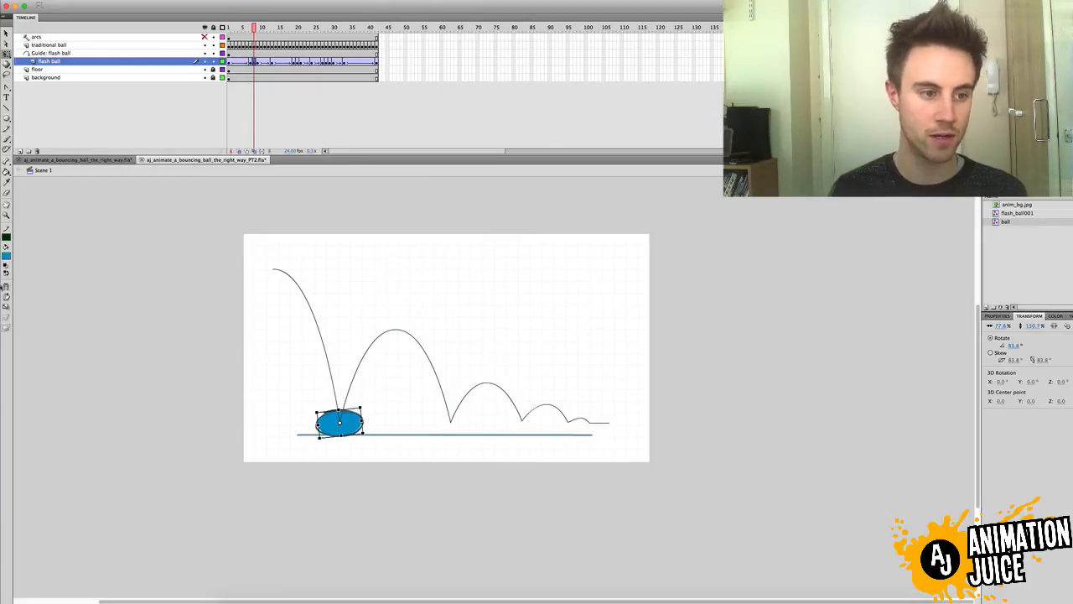
pyautogui.click(8, 287)
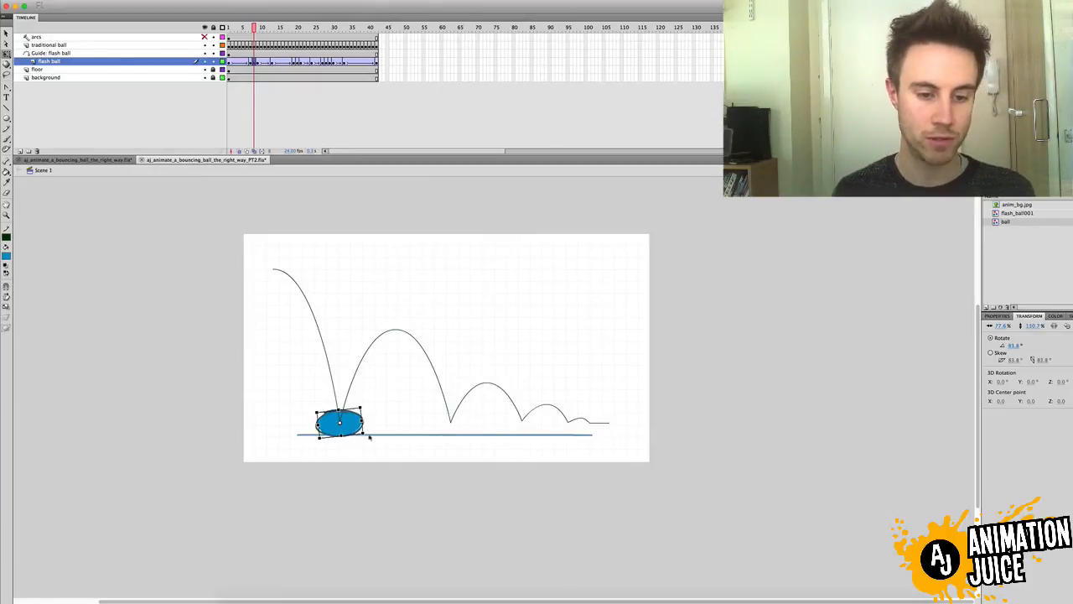
pyautogui.moveTo(369, 434); pyautogui.dragTo(368, 411)
# Step: Squash the flash ball at frame 20 to about 86% by 116%, rotated 88.2°, matching the drawn outline
pyautogui.click(265, 27)
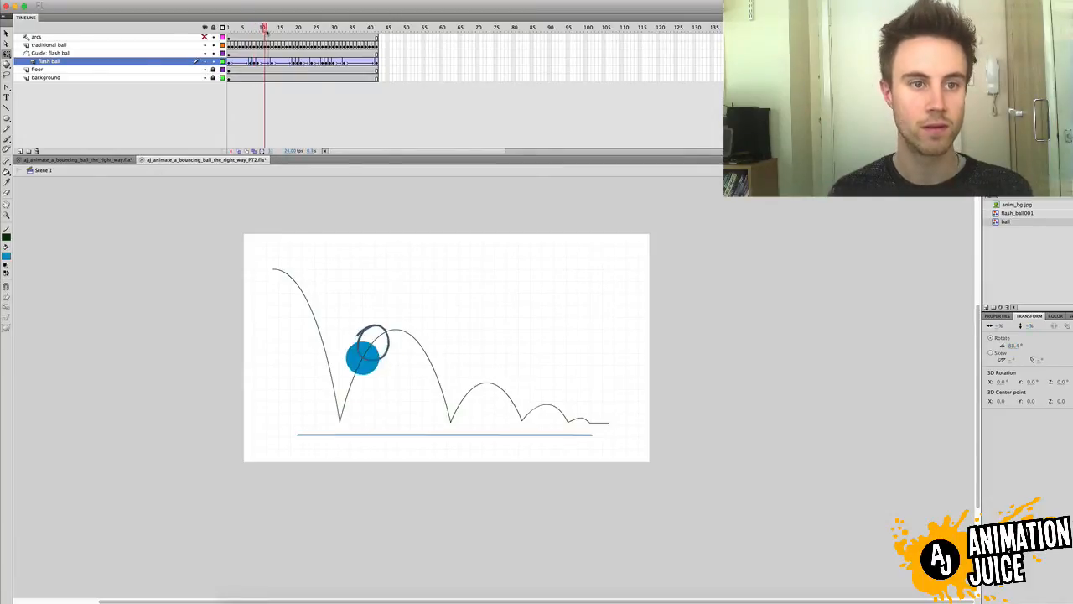
pyautogui.moveTo(265, 28); pyautogui.dragTo(298, 28)
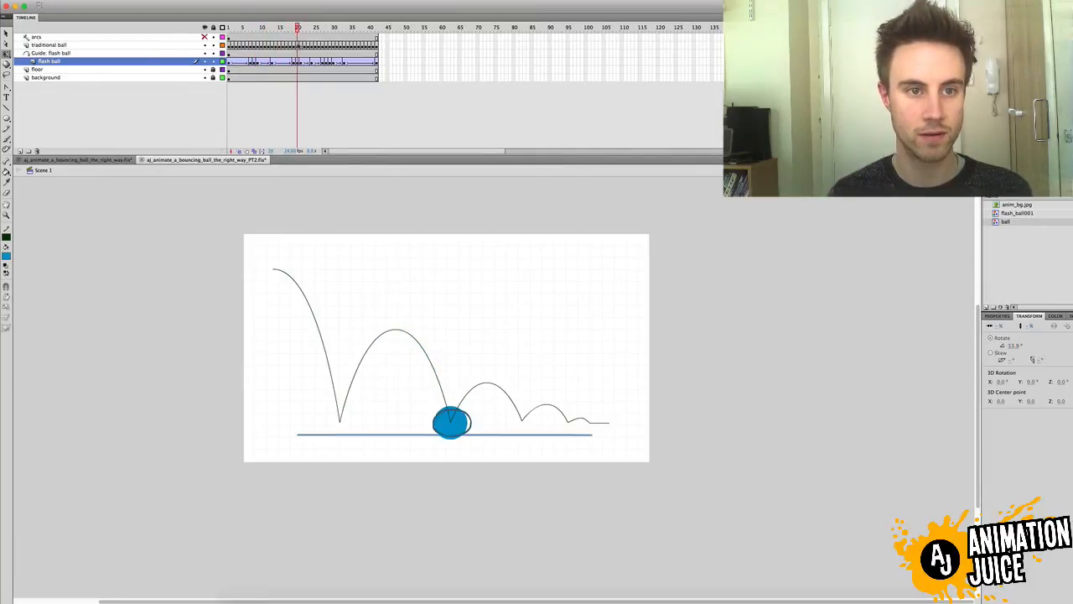
pyautogui.click(466, 425)
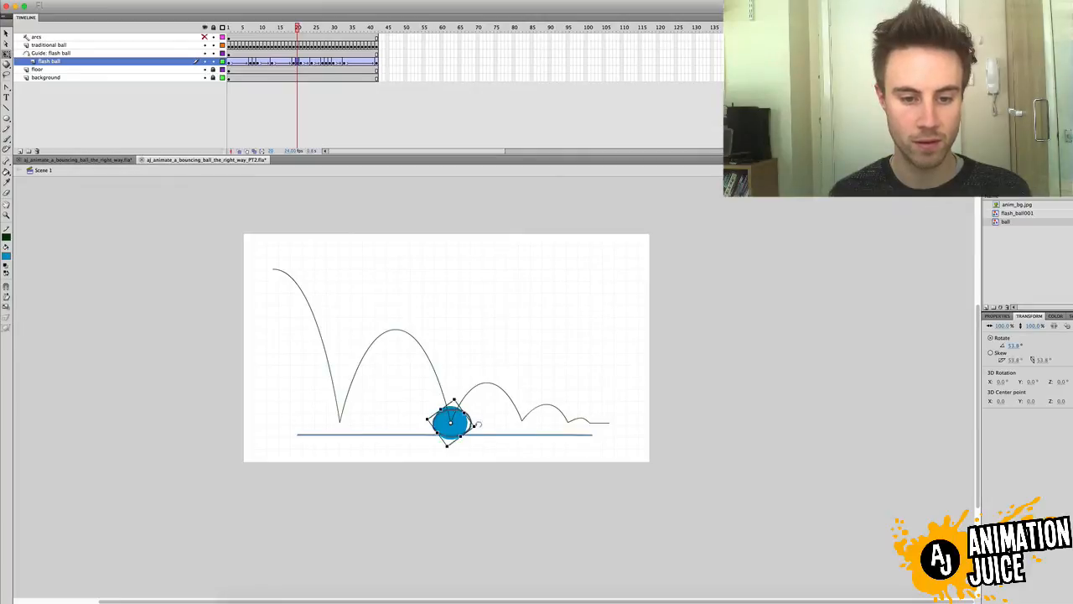
pyautogui.moveTo(479, 425); pyautogui.dragTo(431, 423)
# Step: Squash the flash ball at frame 28 to about 84% by 121%, rotated 90.2°, matching the drawn outline
pyautogui.click(299, 28)
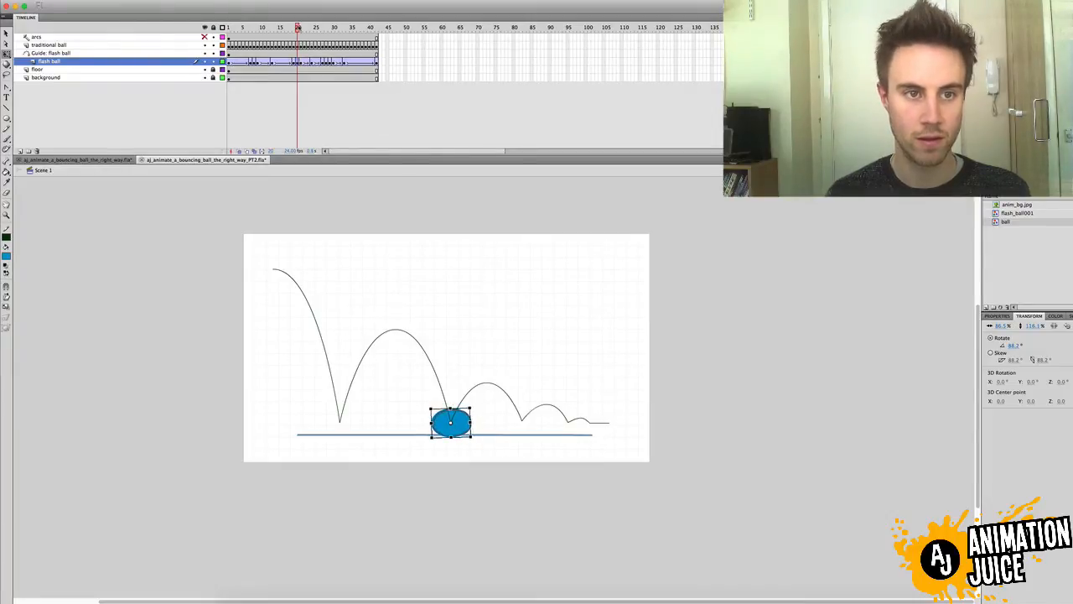
pyautogui.moveTo(298, 28); pyautogui.dragTo(327, 31)
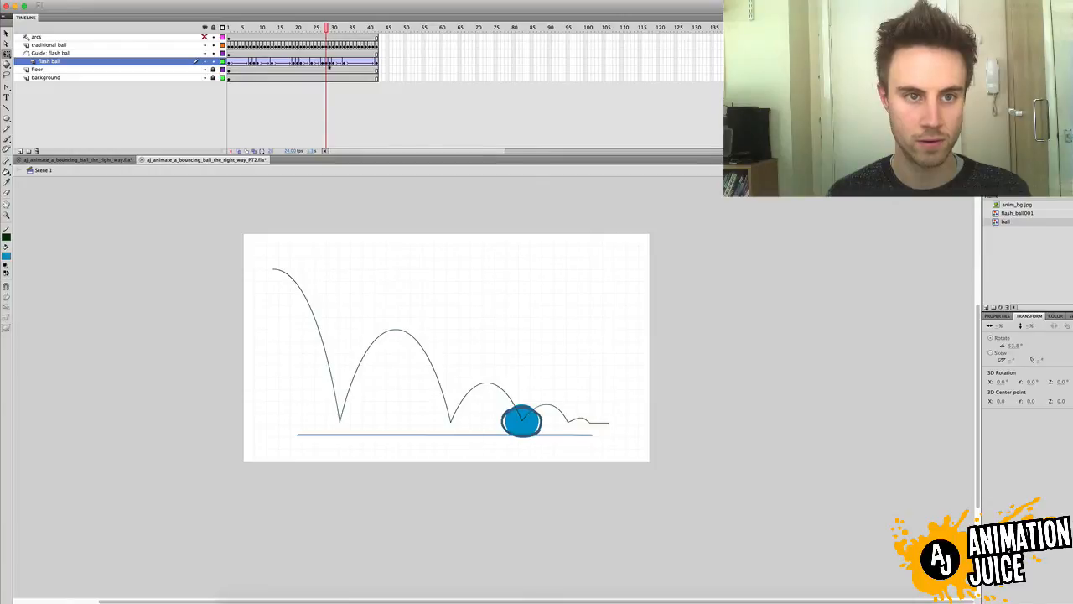
pyautogui.click(327, 64)
pyautogui.moveTo(531, 397); pyautogui.dragTo(550, 404)
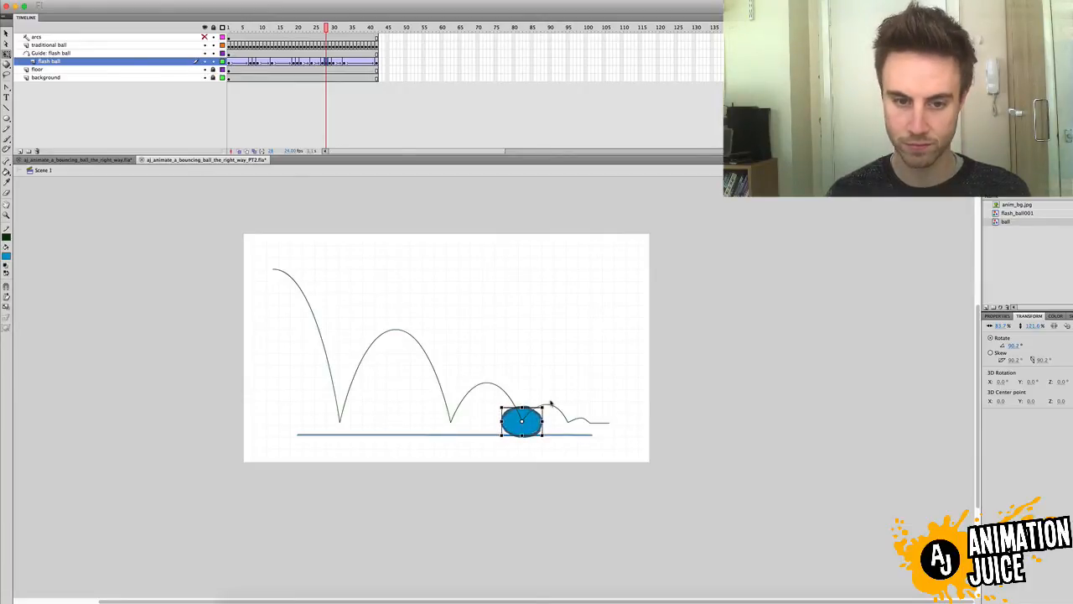
# Step: Hide the traditional ball, compare the squashes at frames 8, 20 and 28, and reduce the frame 28 ball's stretched dimension to 110.9%
pyautogui.click(323, 28)
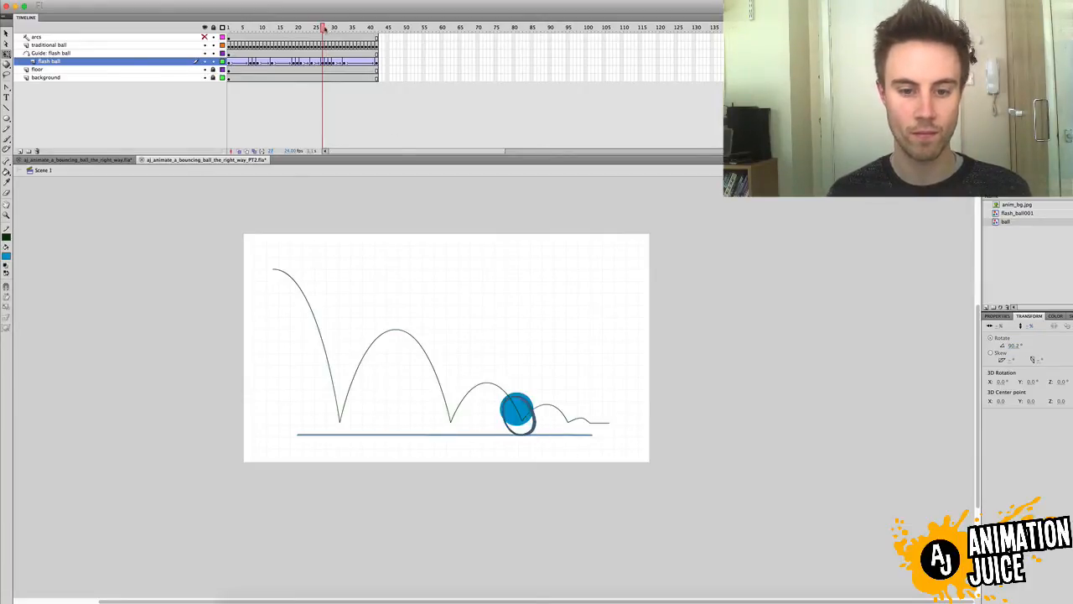
pyautogui.press('.')
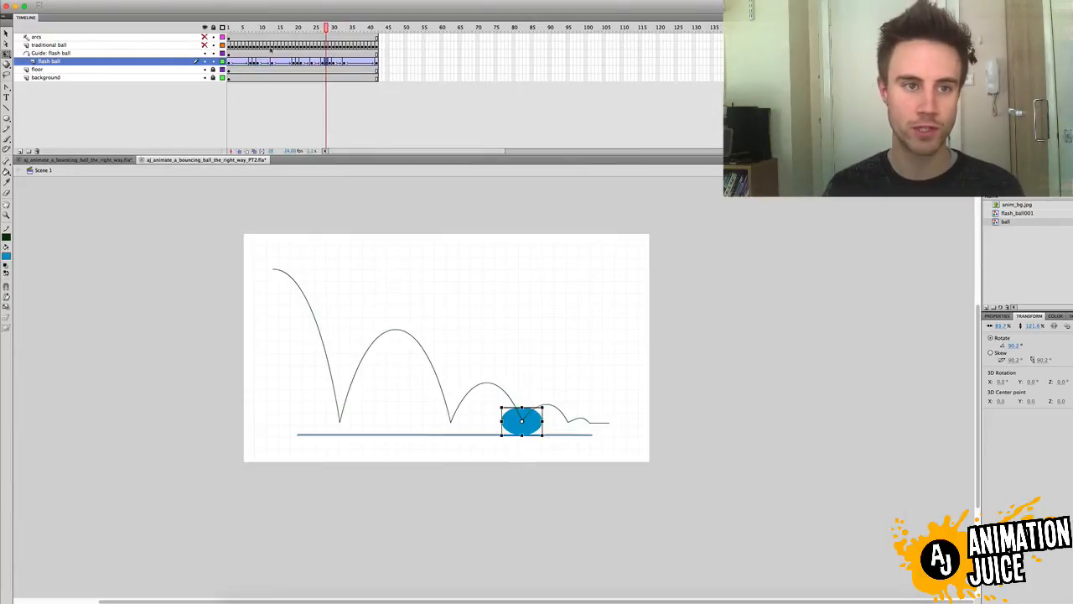
pyautogui.click(254, 63)
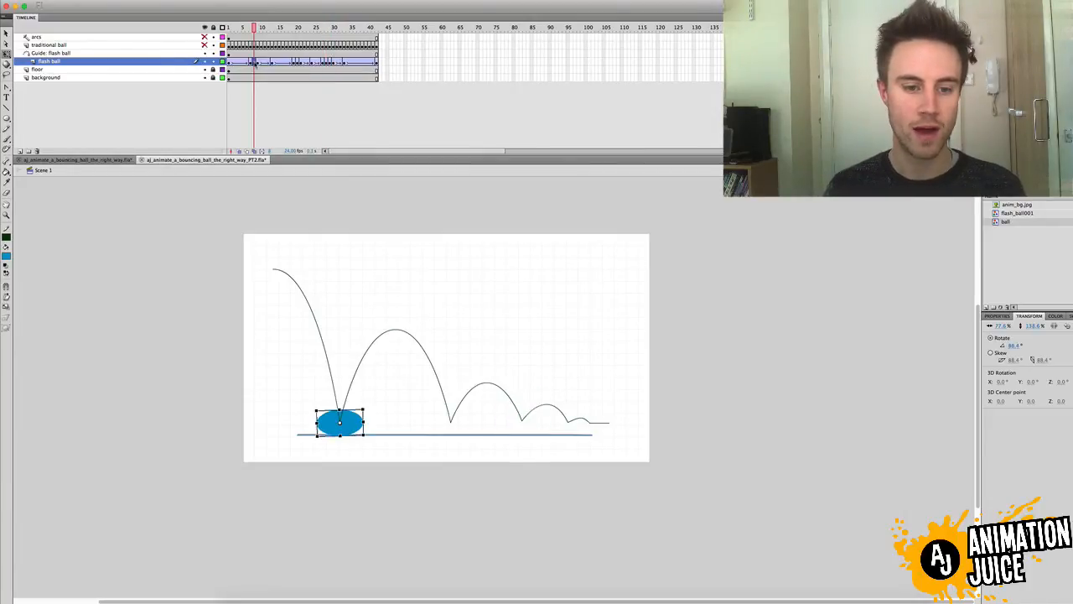
pyautogui.click(296, 64)
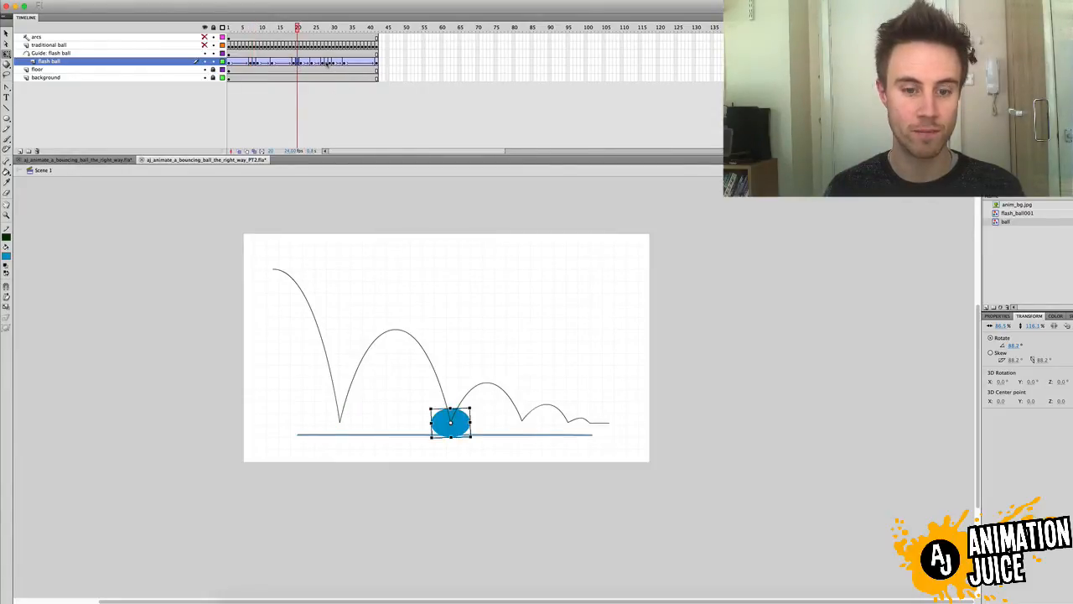
pyautogui.click(326, 63)
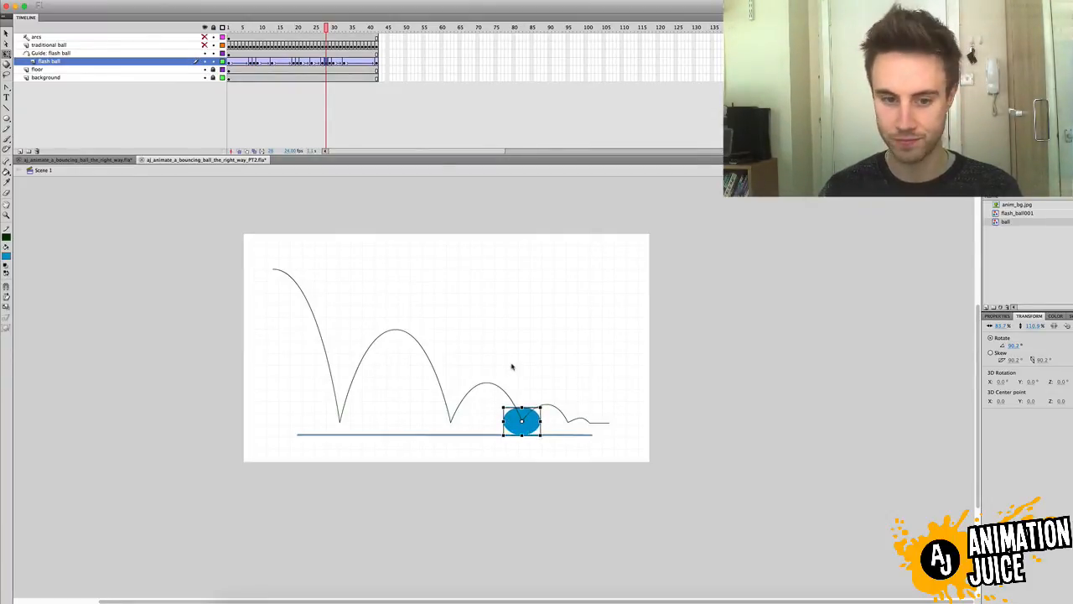
pyautogui.click(298, 63)
pyautogui.click(253, 63)
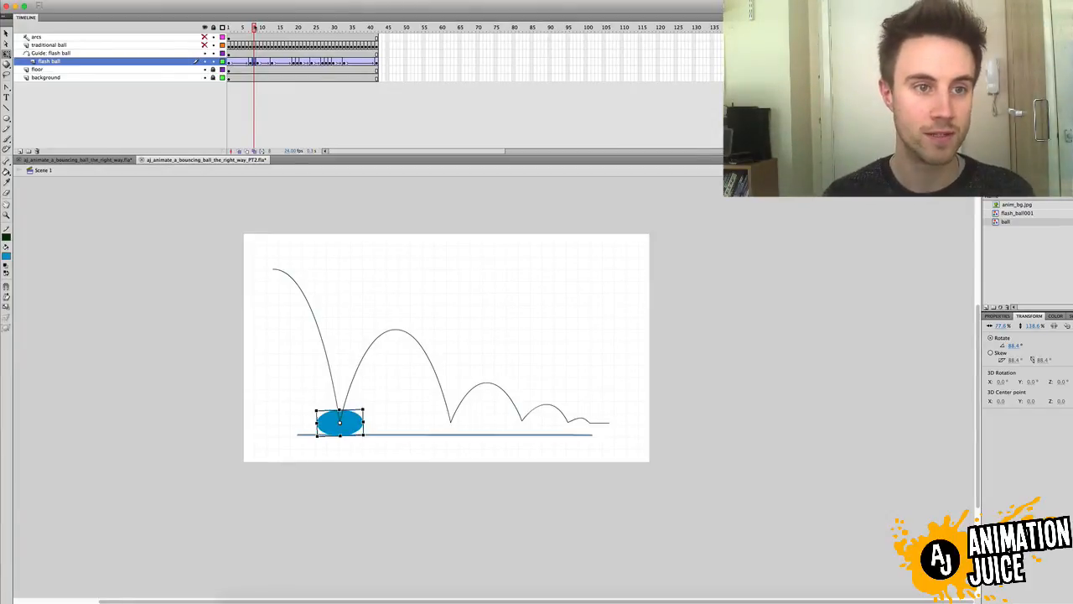
# Step: Show the traditional ball and stretch the frame 7 flash ball to about 163% by 84%, rotated 81.6°, aligned with the drawn outline
pyautogui.moveTo(254, 27)
pyautogui.mouseDown()
pyautogui.moveTo(228, 28)
pyautogui.moveTo(247, 30)
pyautogui.mouseUp()
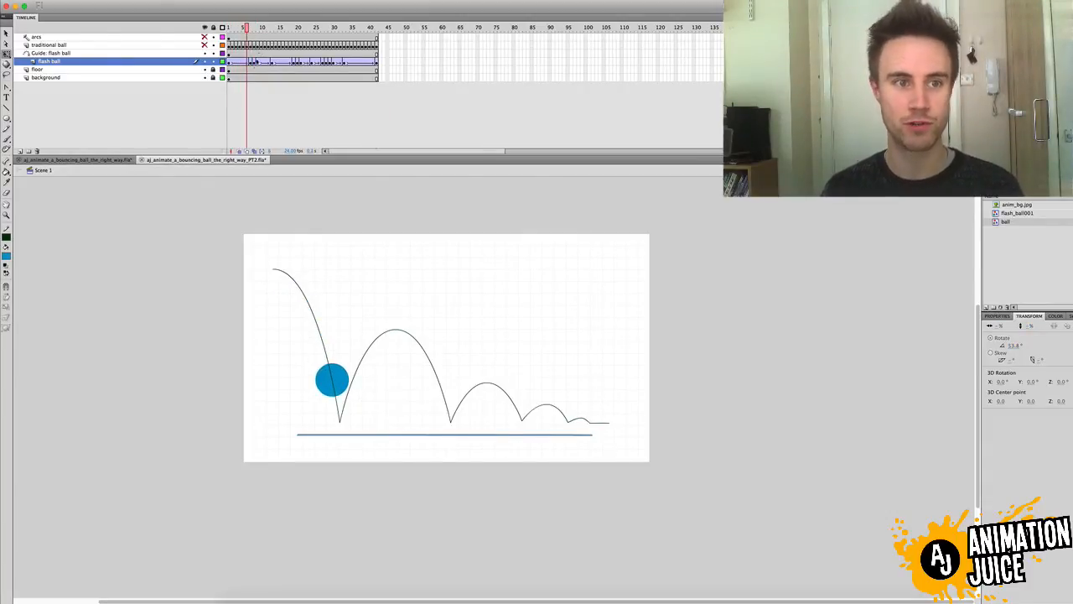
pyautogui.click(251, 62)
pyautogui.click(204, 46)
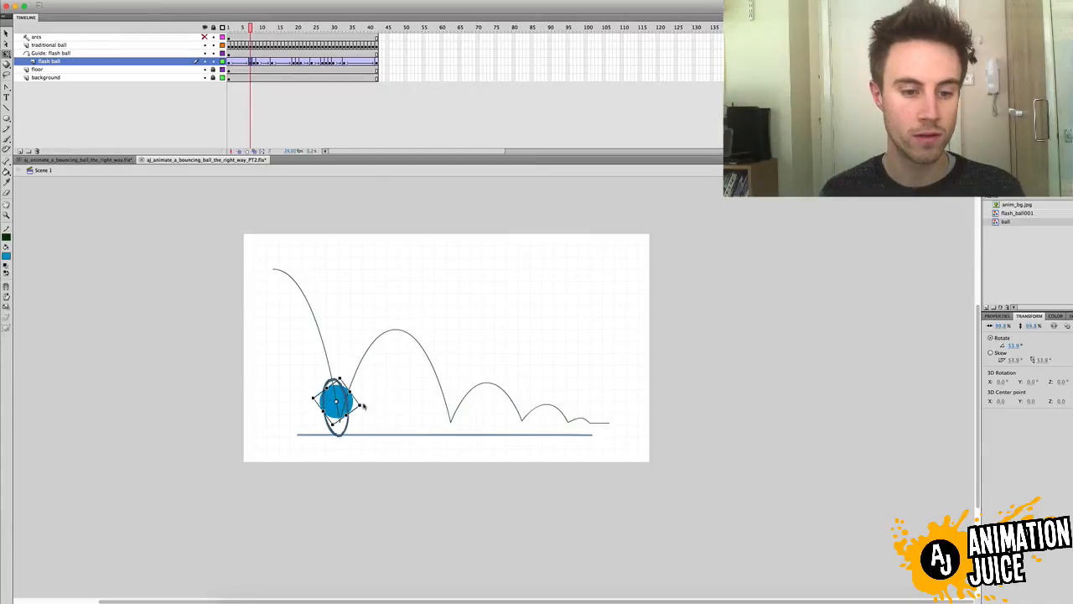
pyautogui.moveTo(364, 407); pyautogui.dragTo(354, 382)
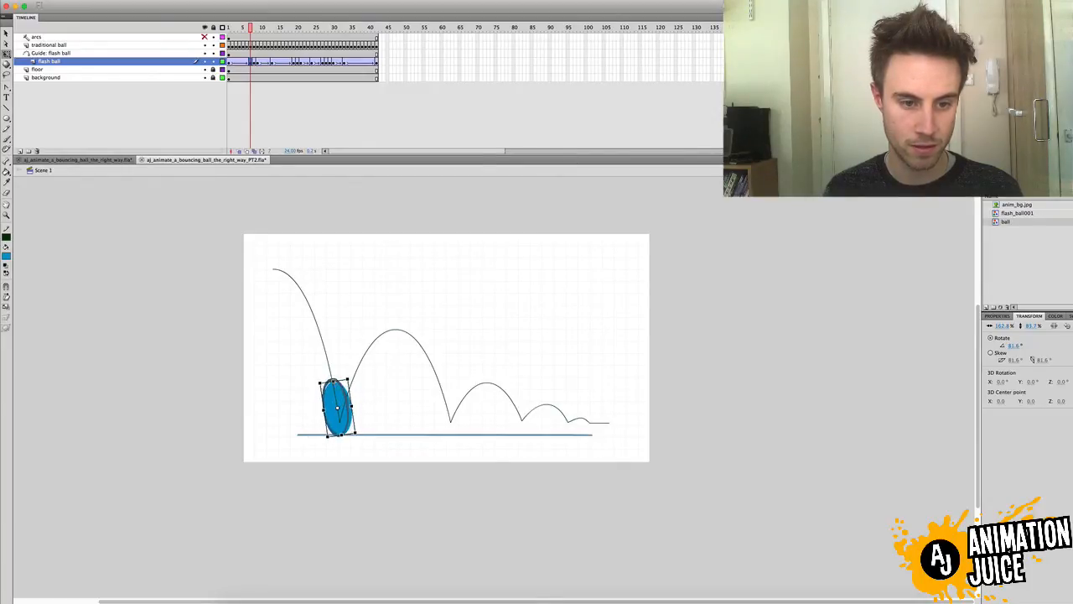
# Step: Fine-tune the stretch of the frame 7 flash ball so its width fits the drawn outline, and deselect it
pyautogui.moveTo(342, 435); pyautogui.dragTo(342, 435)
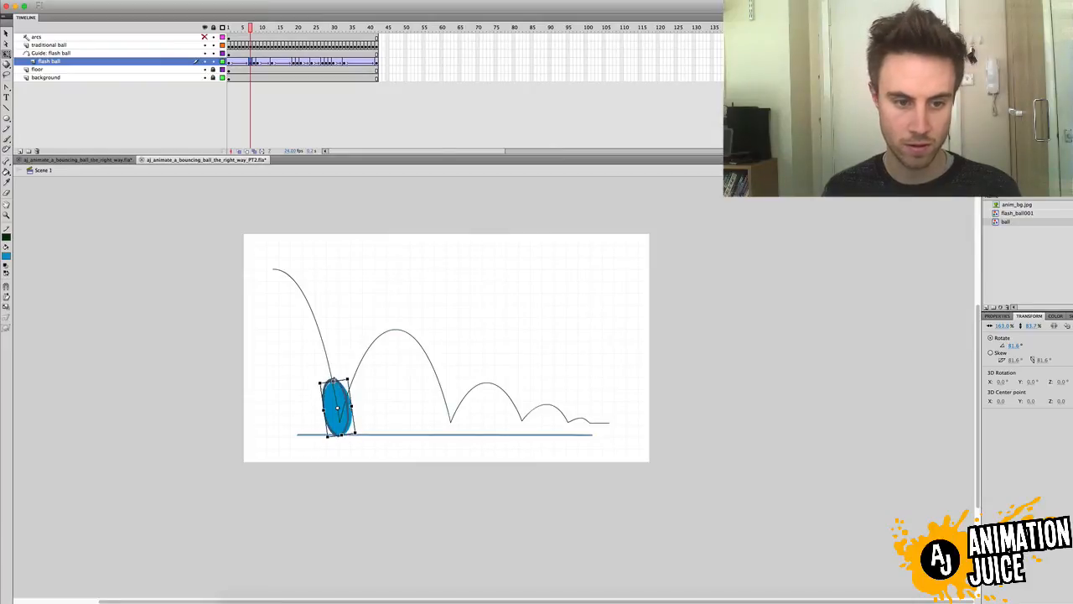
pyautogui.moveTo(352, 406); pyautogui.dragTo(349, 406)
pyautogui.click(362, 405)
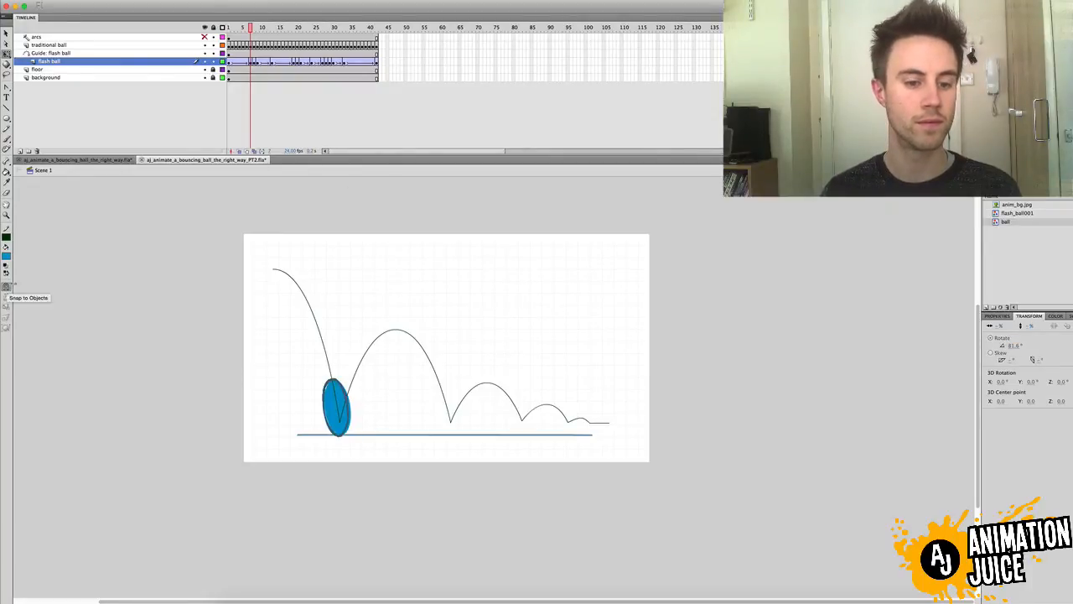
# Step: Stretch the frame 9 flash ball to about 84% by 145%, rotated 11.4°, matching the drawn outline, toggling Snap to Objects as needed
pyautogui.click(7, 286)
pyautogui.press('.')
pyautogui.press('.')
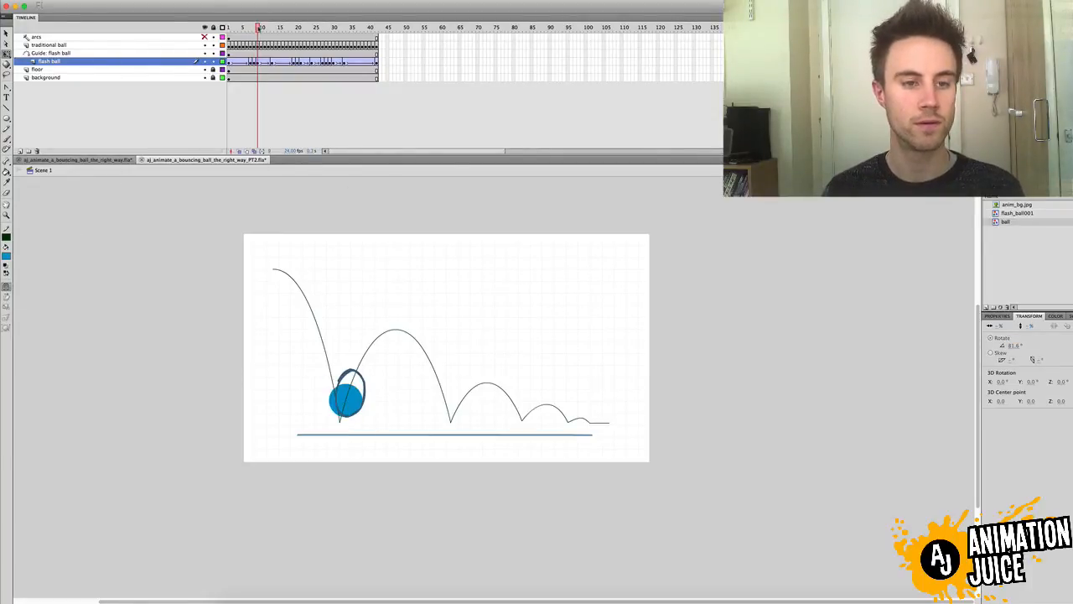
pyautogui.click(258, 64)
pyautogui.moveTo(373, 403); pyautogui.dragTo(336, 392)
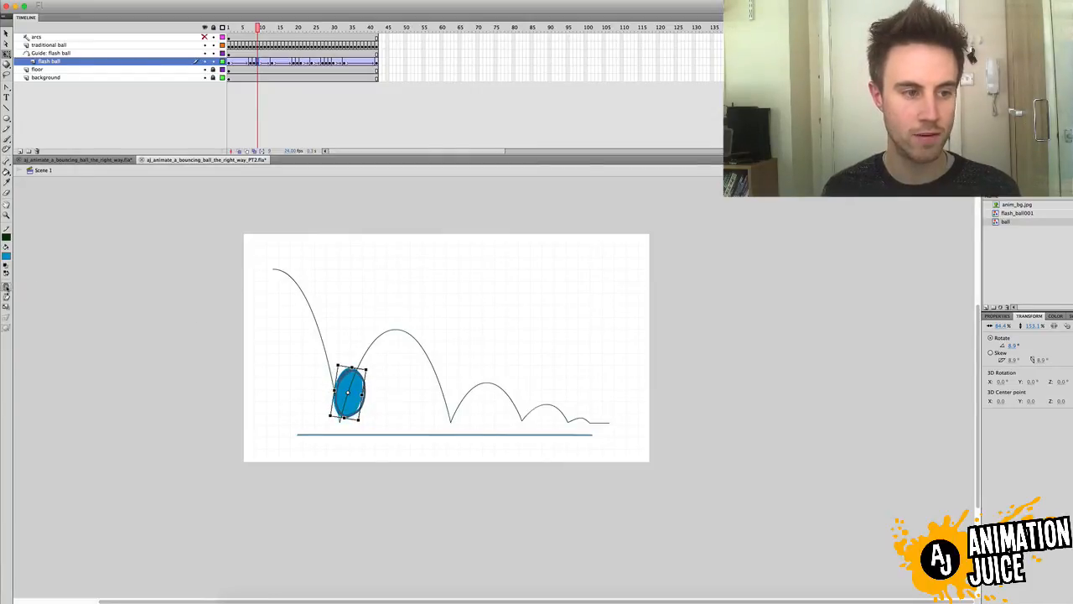
pyautogui.click(6, 287)
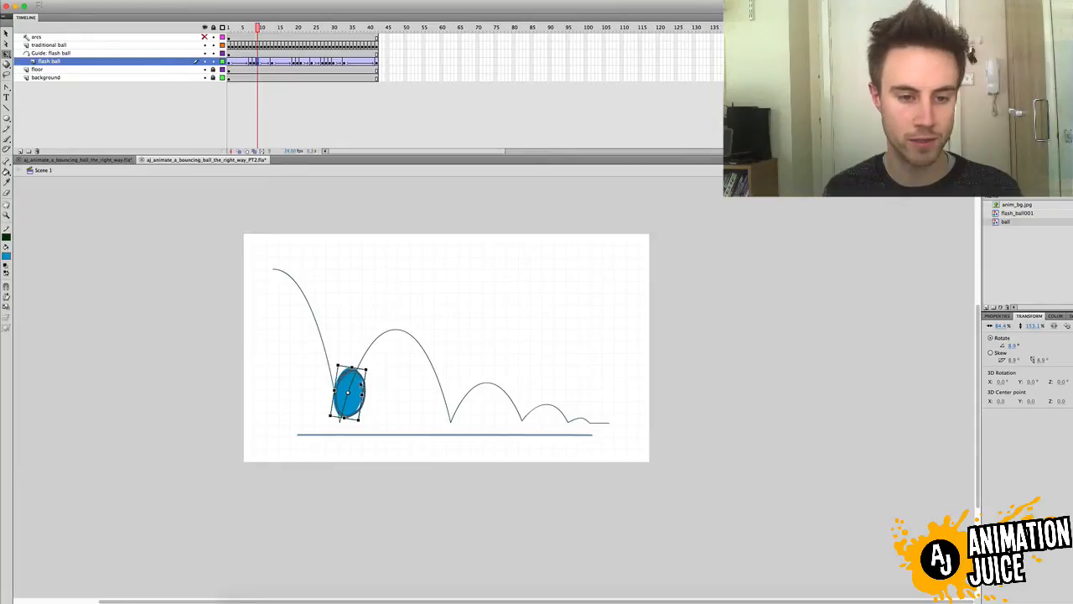
pyautogui.moveTo(371, 369); pyautogui.dragTo(367, 370)
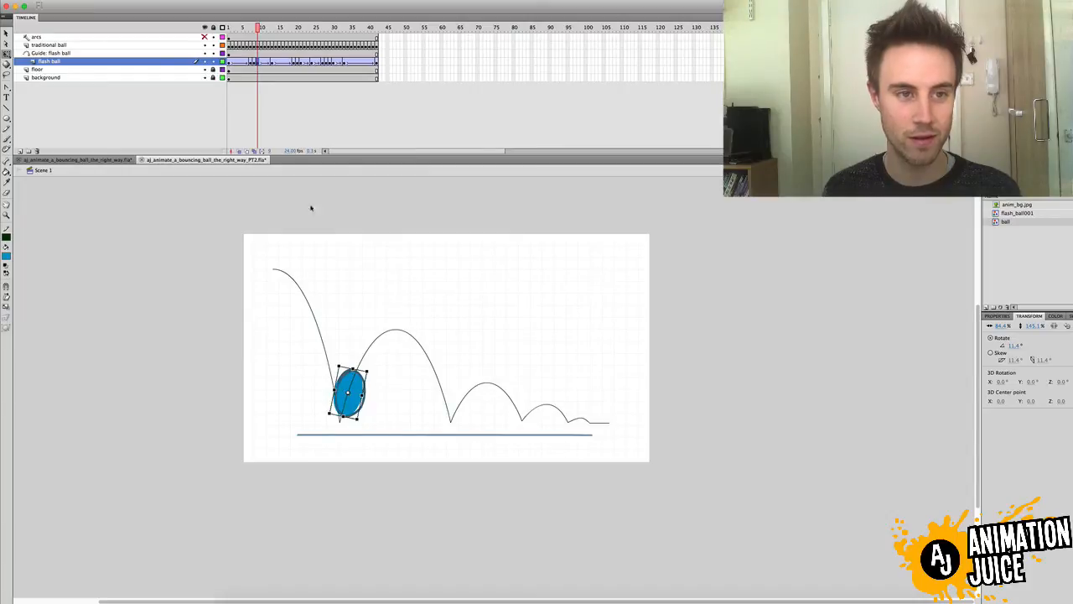
# Step: Stretch the flash ball onto its drawn outlines: about 133% long at 75.1° in frame 19, and 90% by 116% at 26.9° in frame 21
pyautogui.click(272, 63)
pyautogui.click(294, 62)
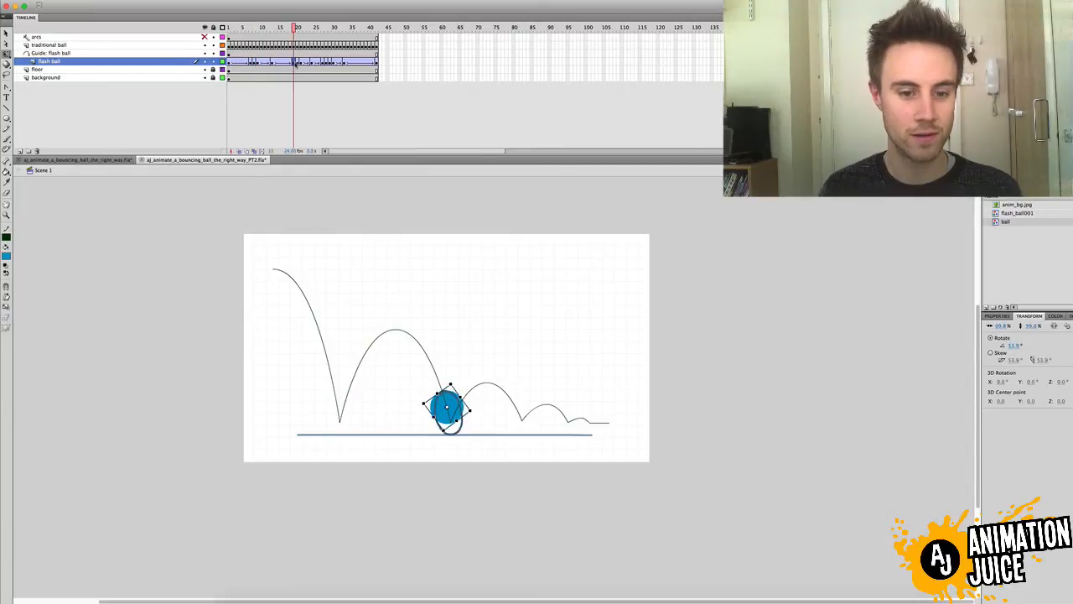
pyautogui.moveTo(474, 410); pyautogui.dragTo(437, 415)
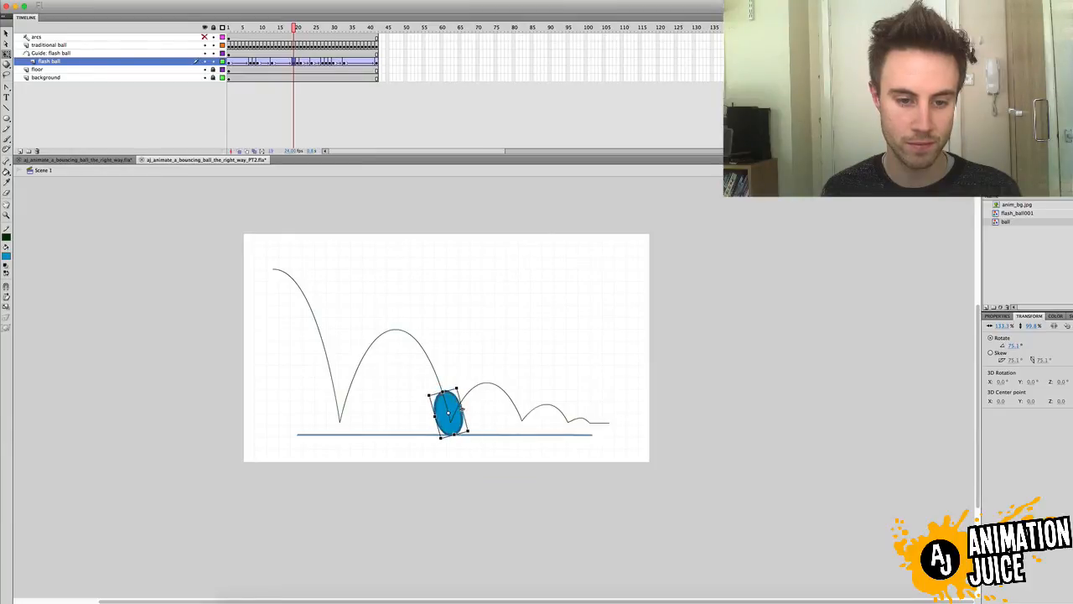
pyautogui.click(301, 65)
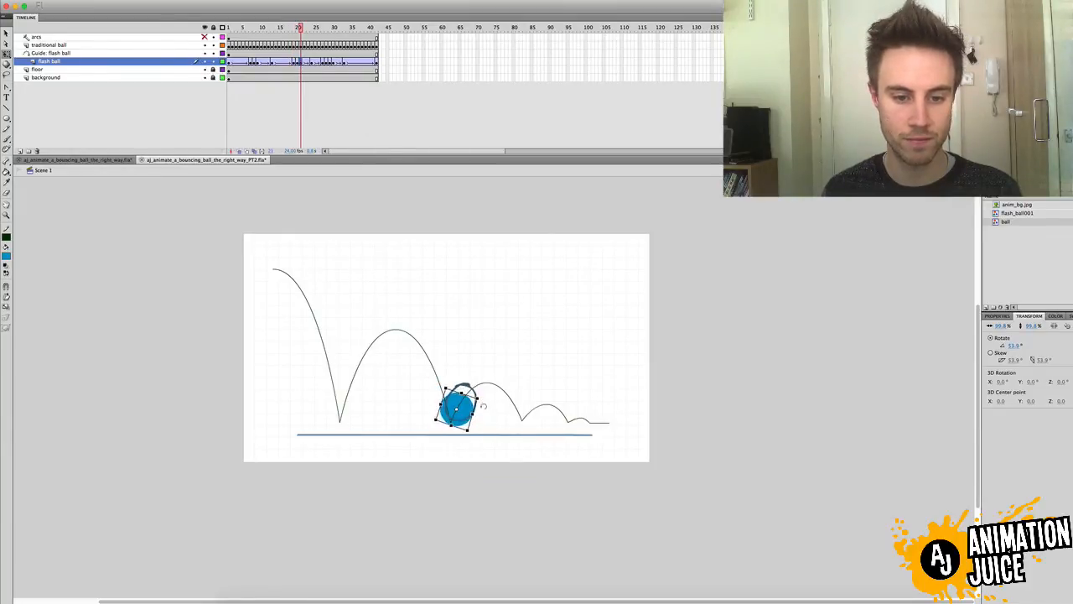
pyautogui.moveTo(482, 406); pyautogui.dragTo(467, 428)
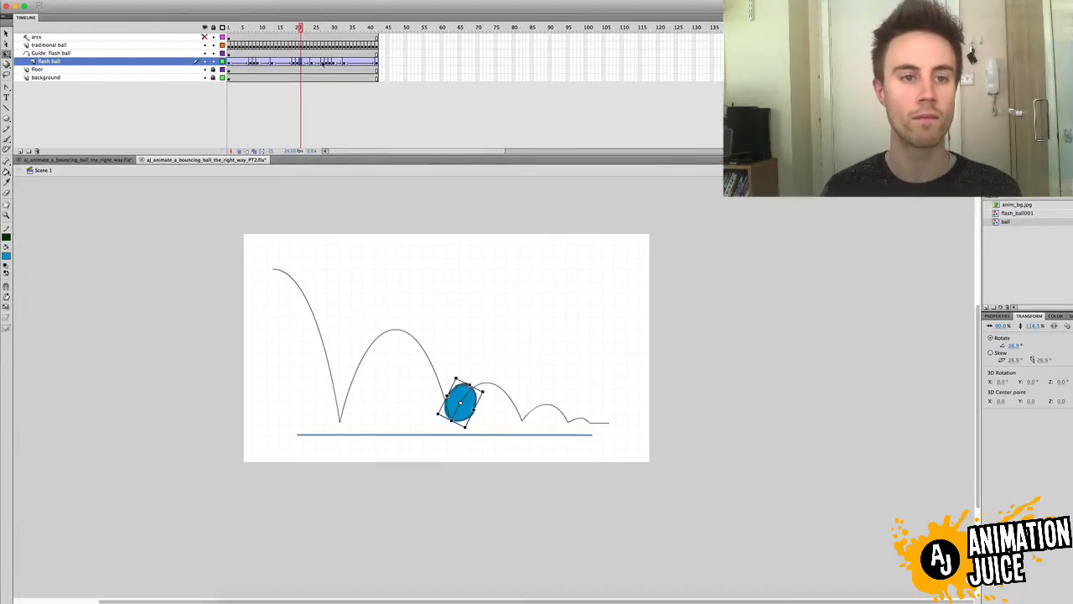
# Step: Stretch the flash ball to about 123% at 70.3° in frame 27 and to about 109% in frame 29, following the drawn outlines
pyautogui.click(327, 62)
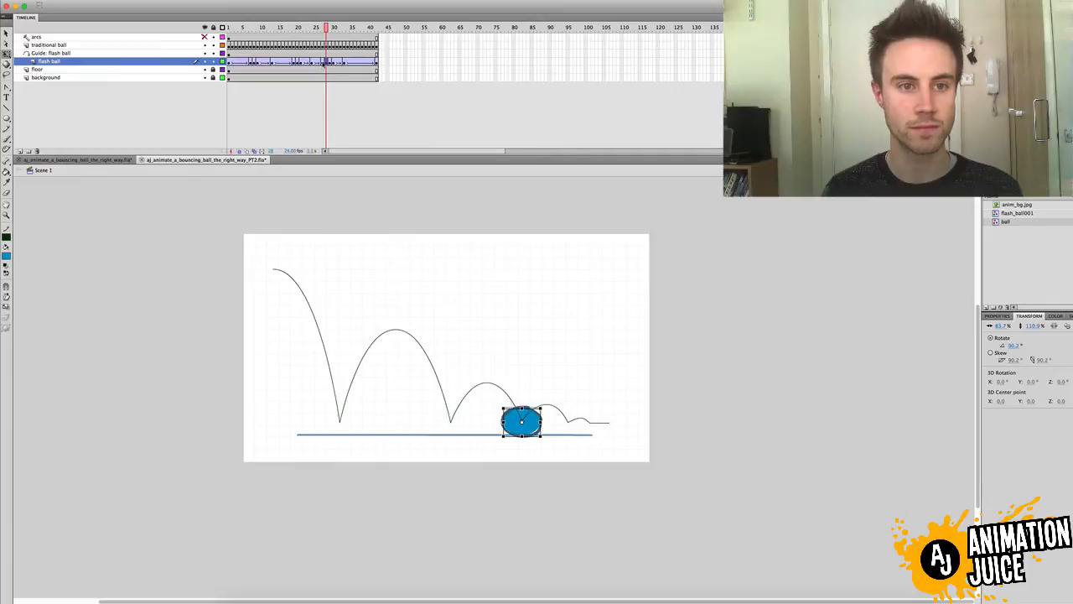
pyautogui.click(322, 62)
pyautogui.moveTo(546, 411)
pyautogui.mouseDown()
pyautogui.moveTo(527, 430)
pyautogui.moveTo(524, 407)
pyautogui.moveTo(534, 413)
pyautogui.mouseUp()
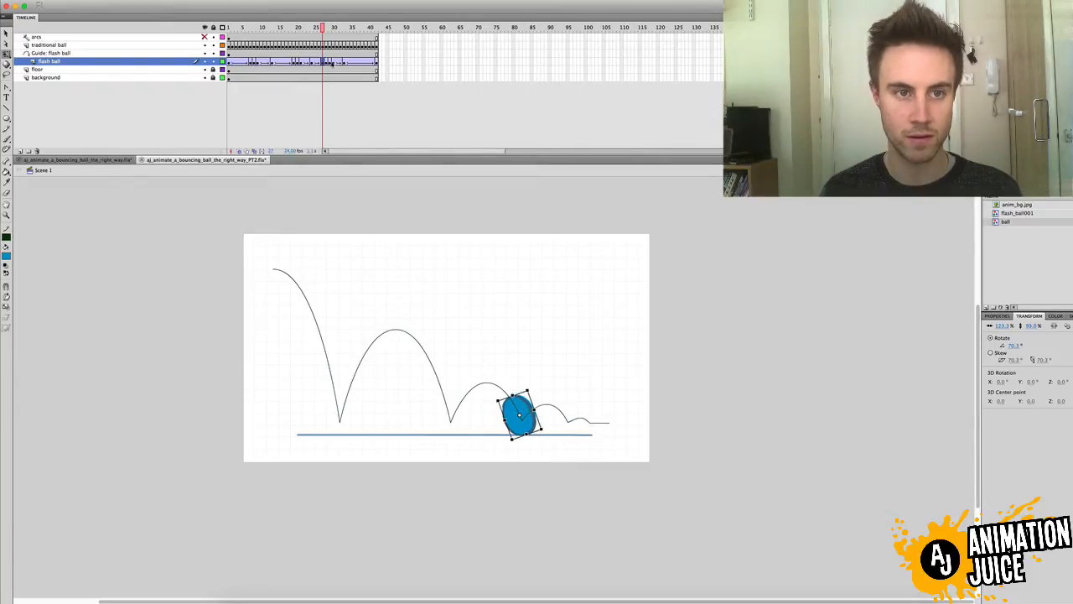
pyautogui.press('.')
pyautogui.press('.')
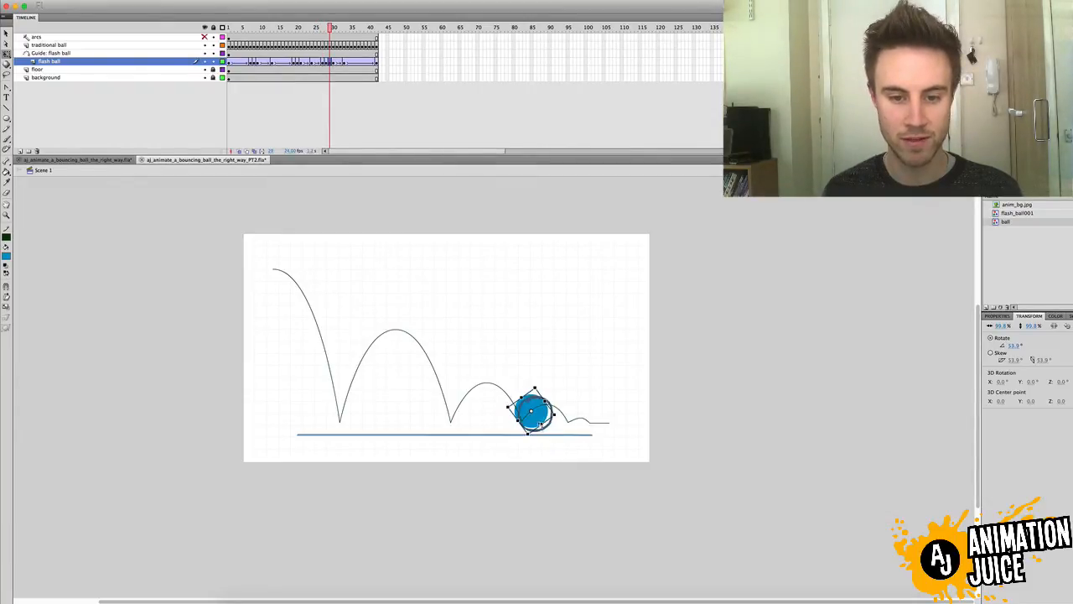
pyautogui.moveTo(541, 423)
pyautogui.mouseDown()
pyautogui.moveTo(547, 400)
pyautogui.moveTo(543, 417)
pyautogui.mouseUp()
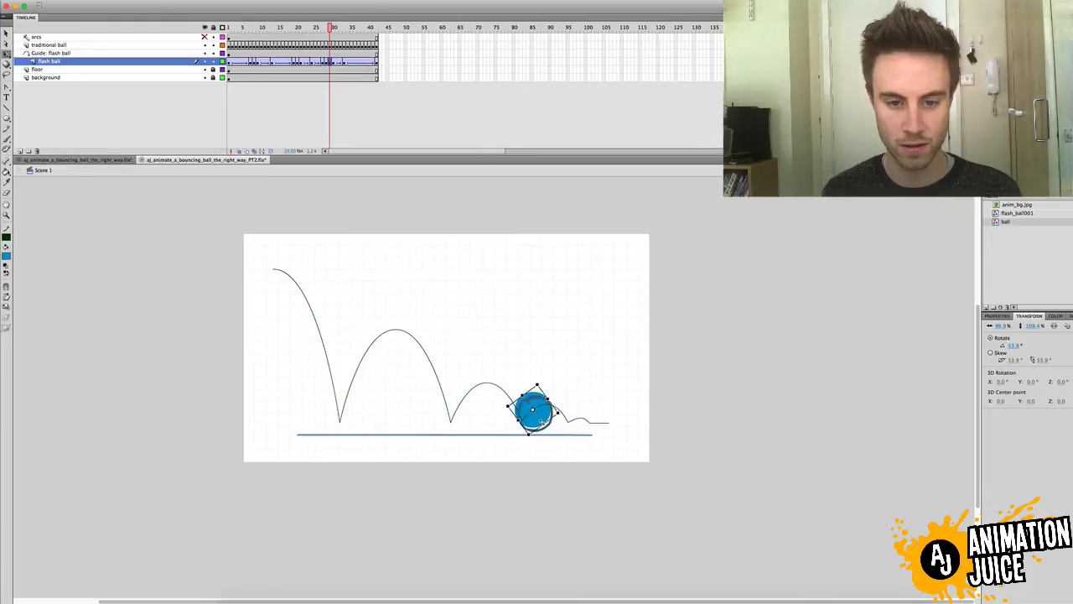
pyautogui.click(582, 377)
# Step: Hide the traditional ball layer and play back the flash ball's squash and stretch animation
pyautogui.moveTo(330, 25); pyautogui.dragTo(262, 27)
pyautogui.click(204, 44)
pyautogui.press('Return')
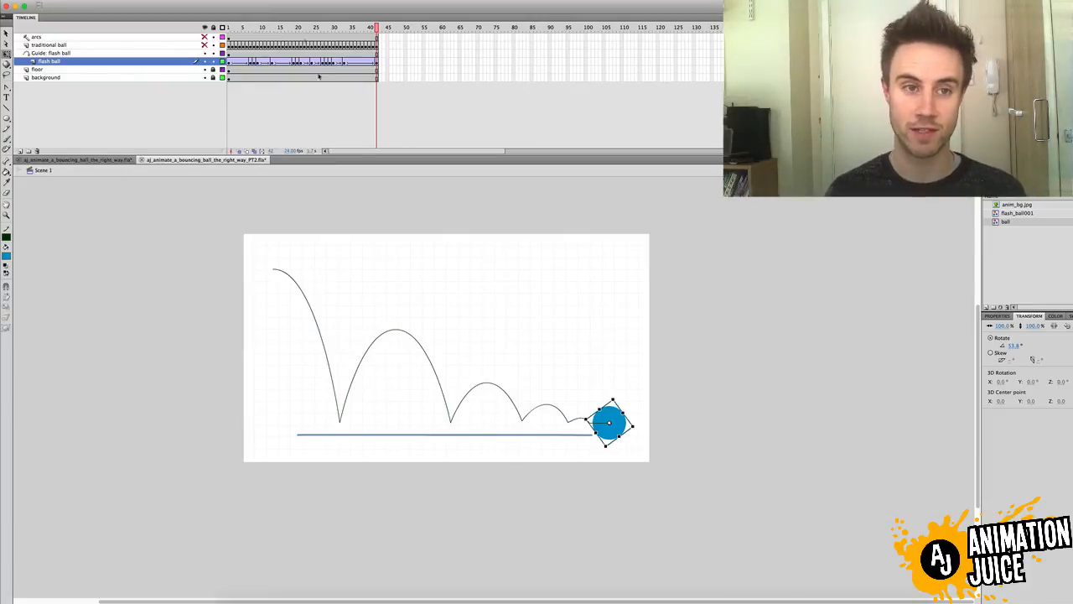
pyautogui.press('Return')
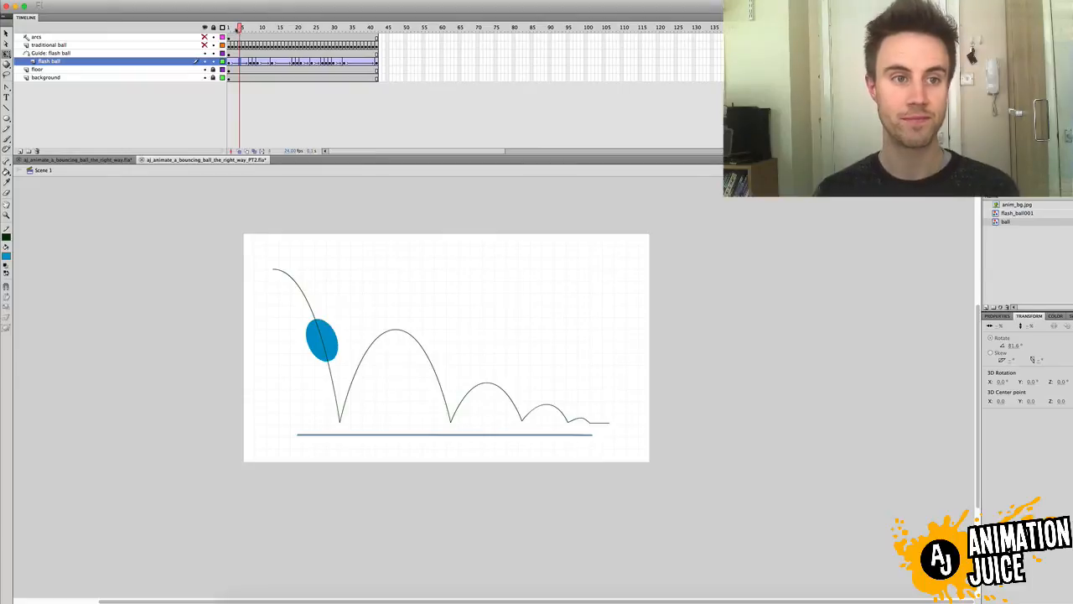
pyautogui.moveTo(239, 30)
pyautogui.mouseDown()
pyautogui.moveTo(229, 30)
pyautogui.moveTo(239, 33)
pyautogui.mouseUp()
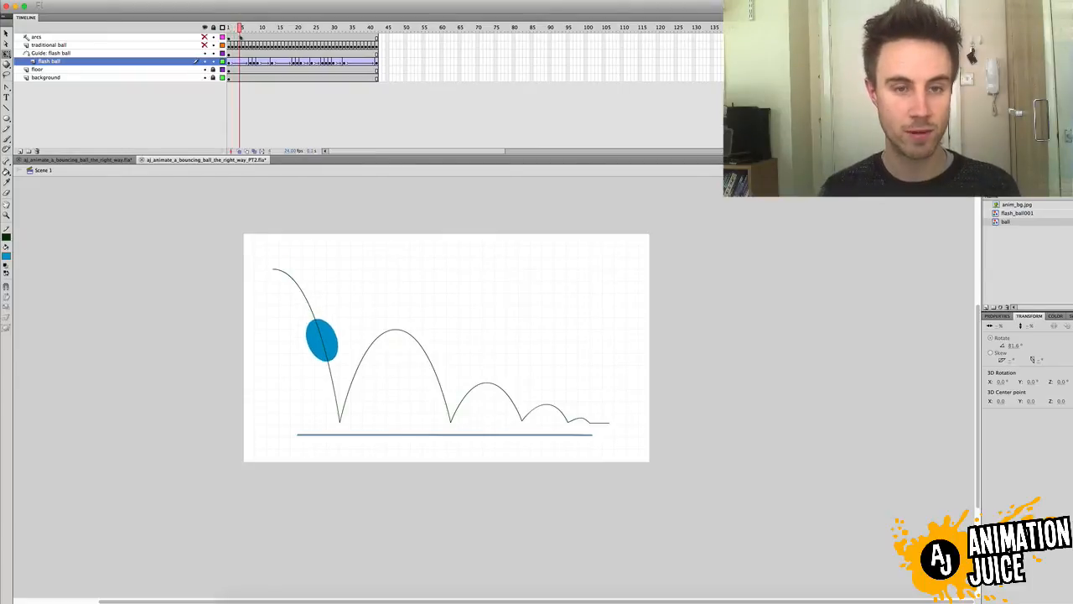
# Step: Show onion skins for the whole animation and check the ball spacing and ease of the tween leading into the first bounce
pyautogui.click(997, 316)
pyautogui.click(1028, 316)
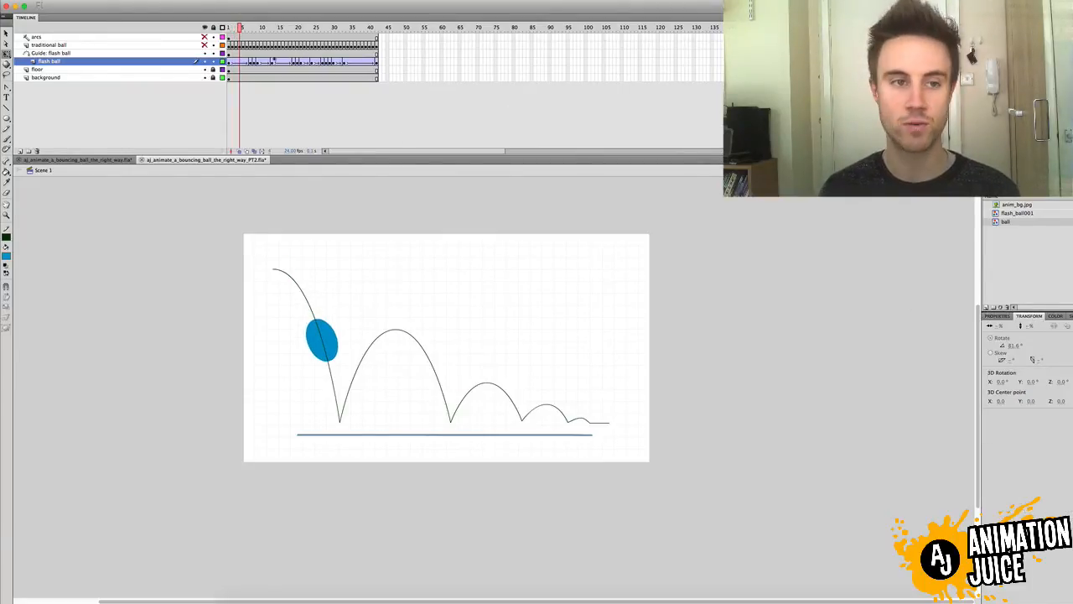
pyautogui.moveTo(244, 29)
pyautogui.mouseDown()
pyautogui.moveTo(231, 30)
pyautogui.moveTo(240, 30)
pyautogui.mouseUp()
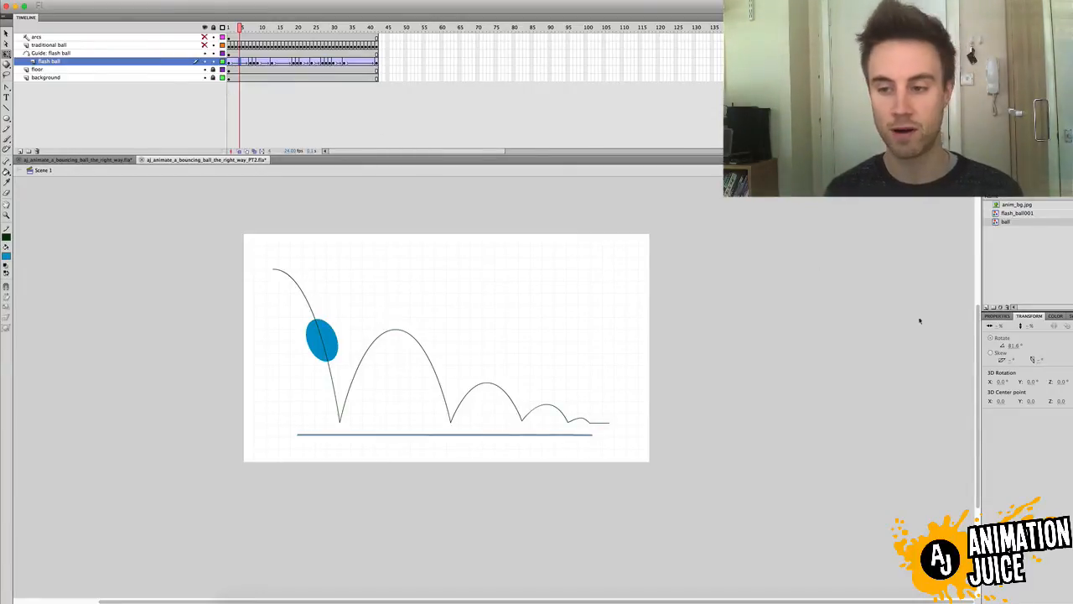
pyautogui.click(1002, 318)
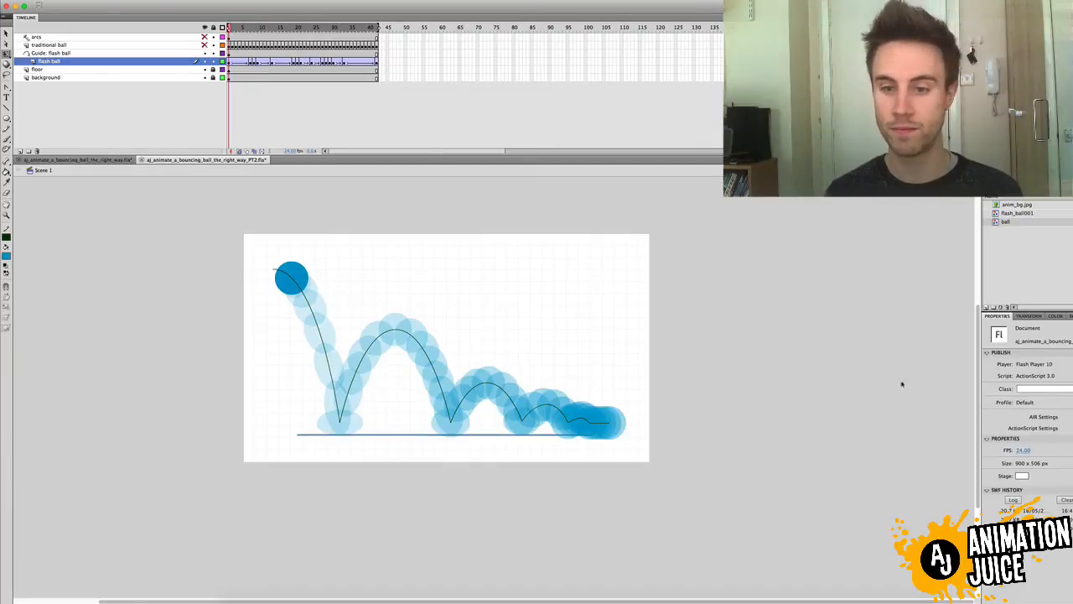
pyautogui.click(237, 62)
pyautogui.click(1024, 400)
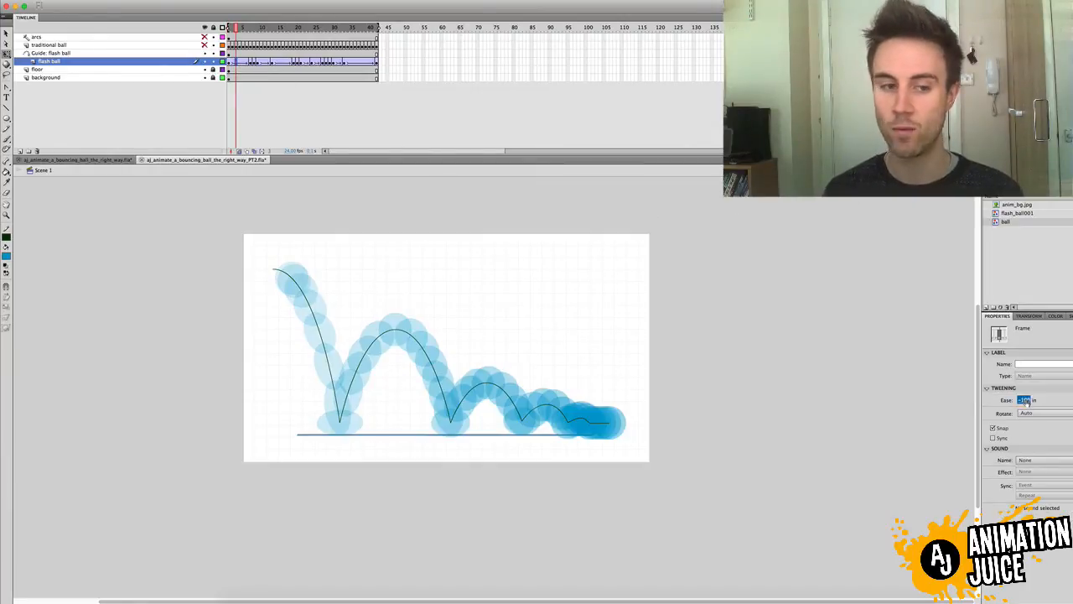
pyautogui.click(560, 378)
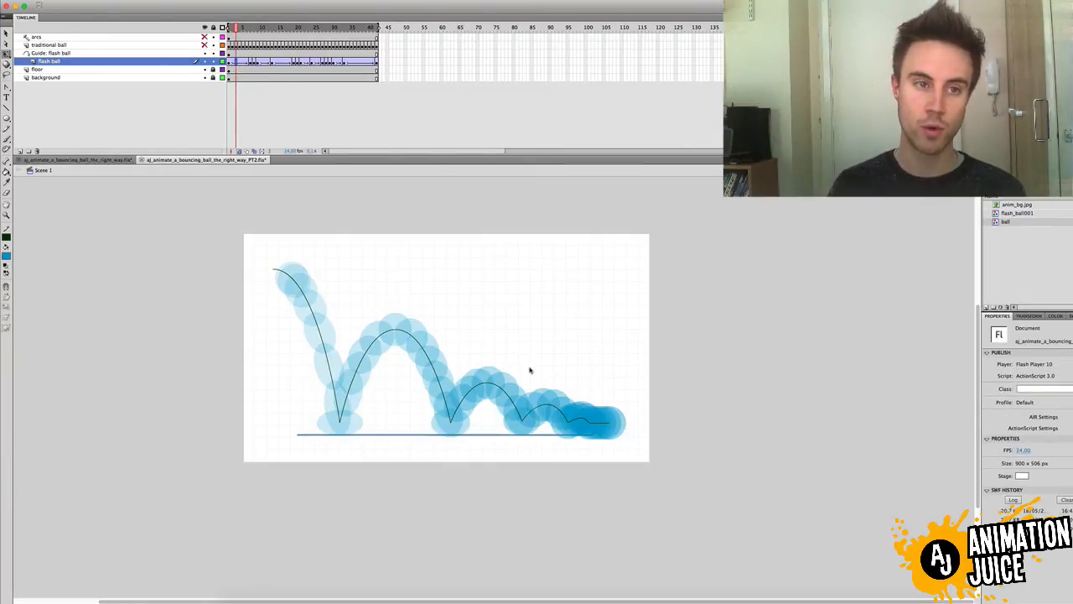
pyautogui.click(243, 64)
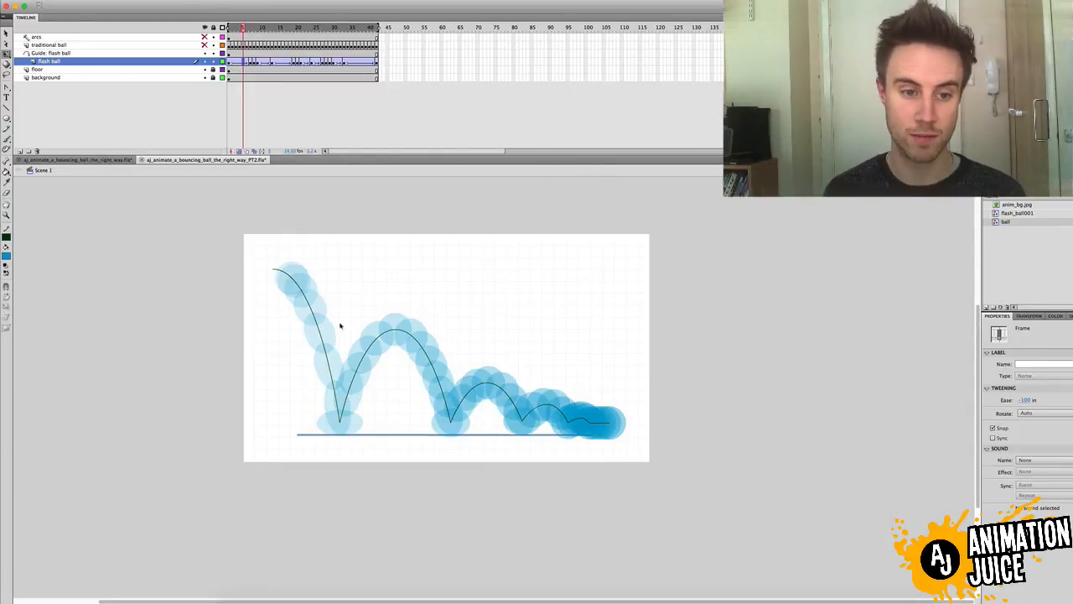
pyautogui.click(961, 266)
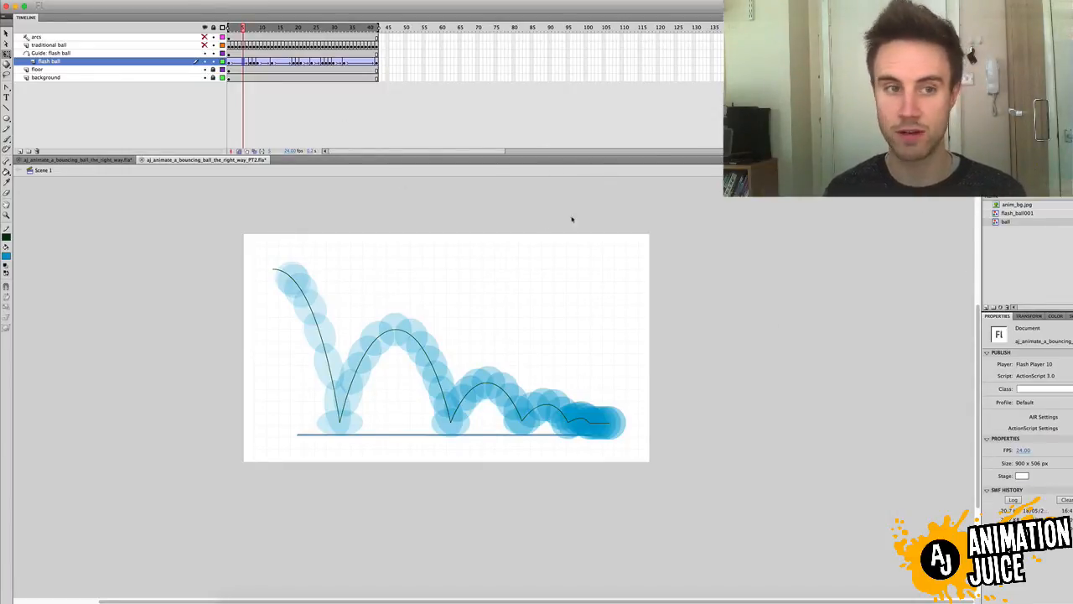
# Step: Try ease-out values of 100 and 99 on the first fall's tween and set its ease back to -100
pyautogui.click(240, 61)
pyautogui.click(1023, 400)
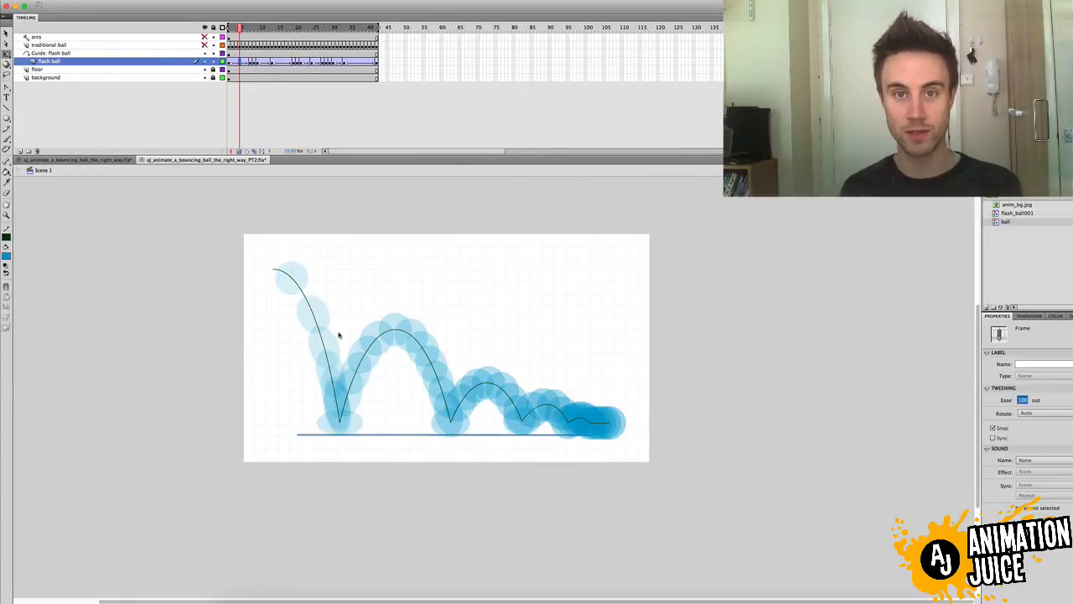
pyautogui.write('99')
pyautogui.press('Return')
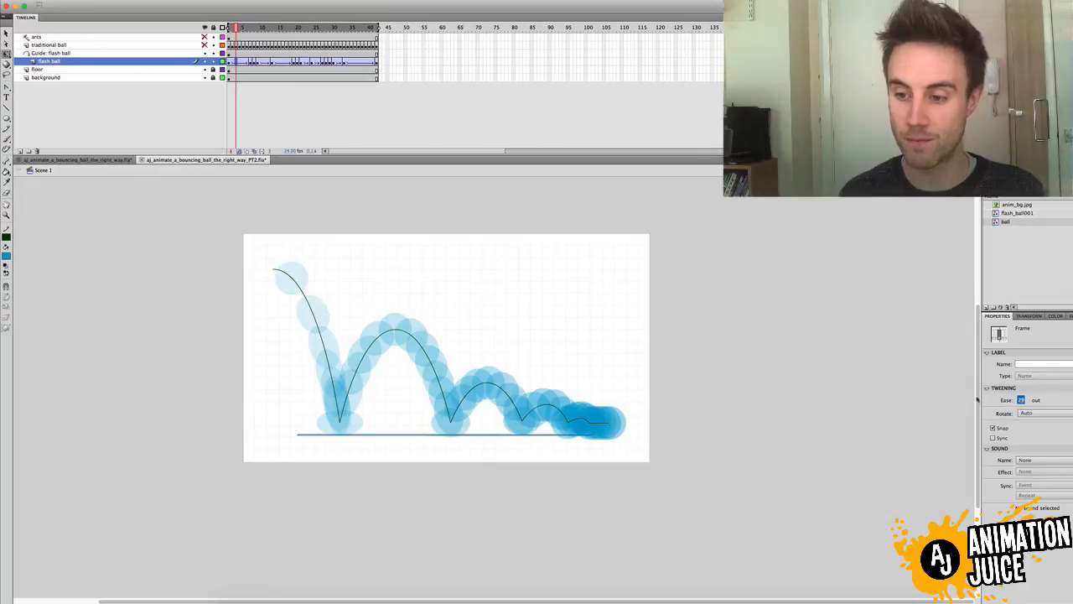
pyautogui.moveTo(1023, 400); pyautogui.dragTo(816, 378)
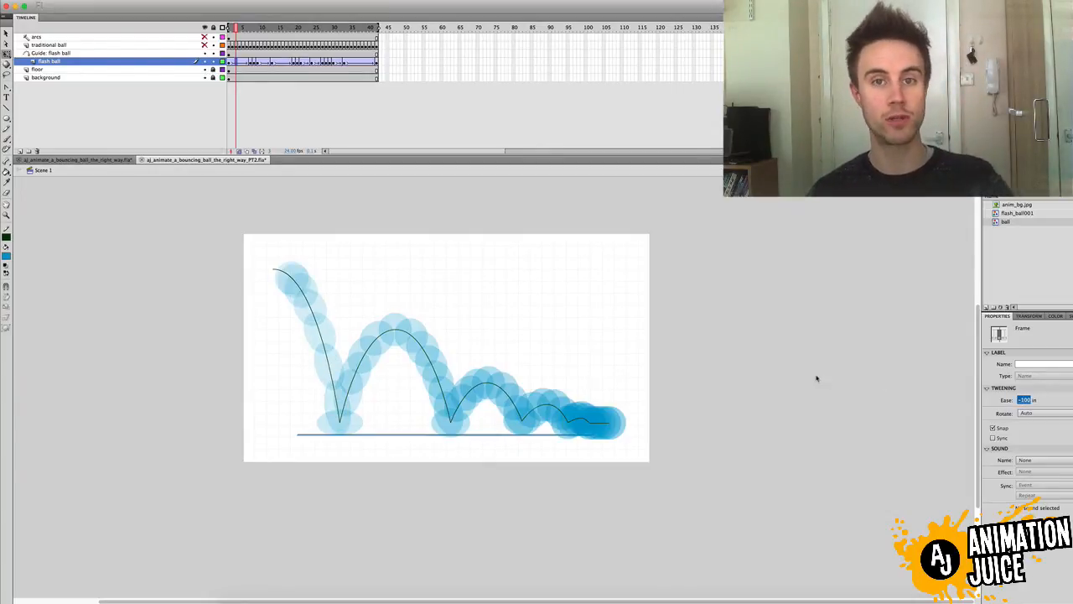
pyautogui.click(817, 379)
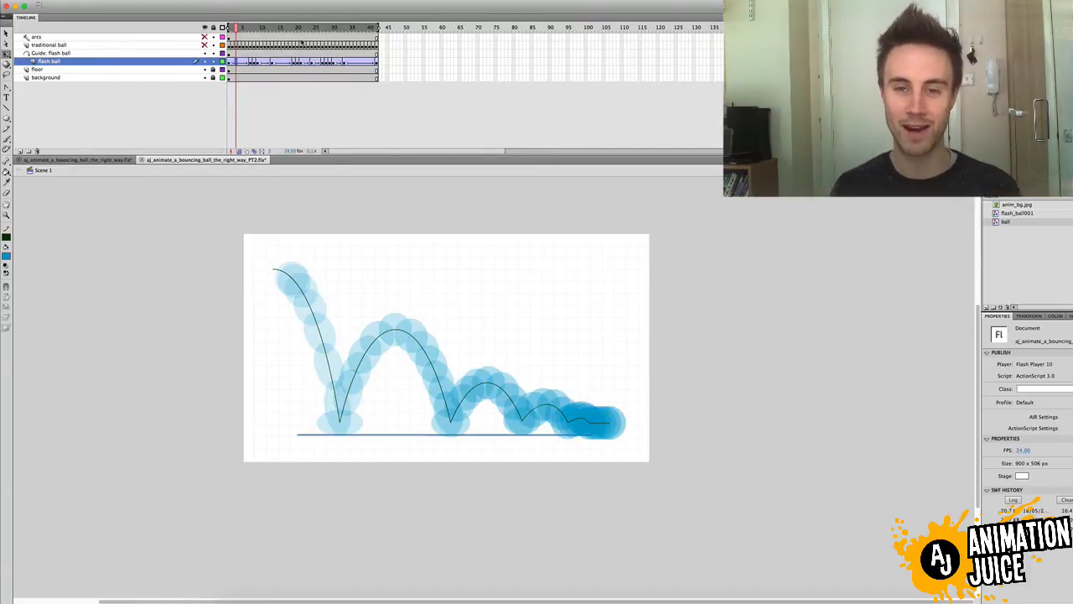
# Step: Turn off onion skinning and replay the flash ball animation from frame 1
pyautogui.click(244, 150)
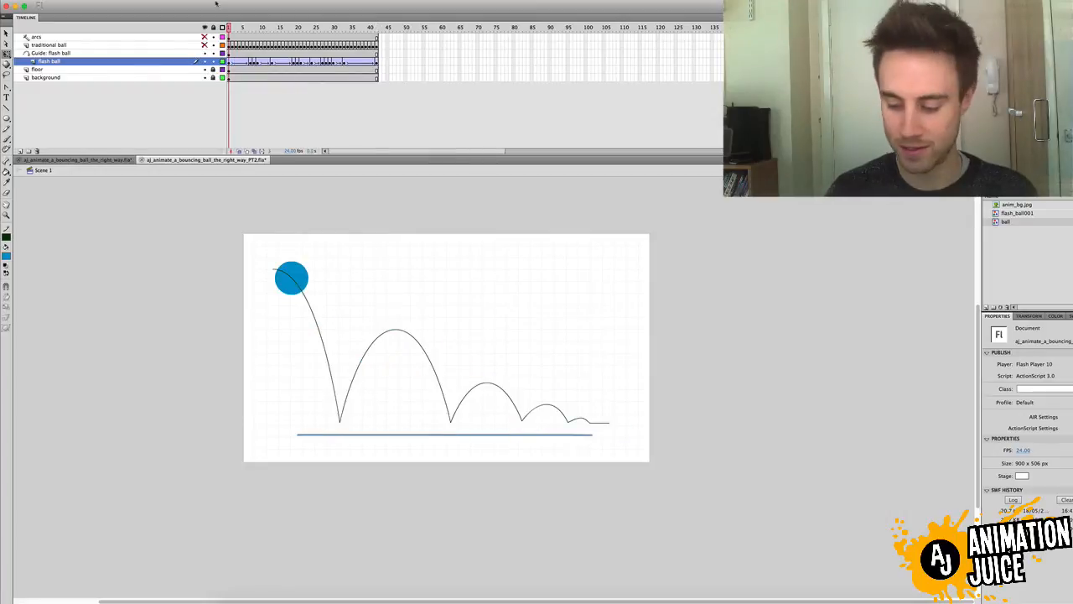
pyautogui.press('Return')
pyautogui.click(228, 27)
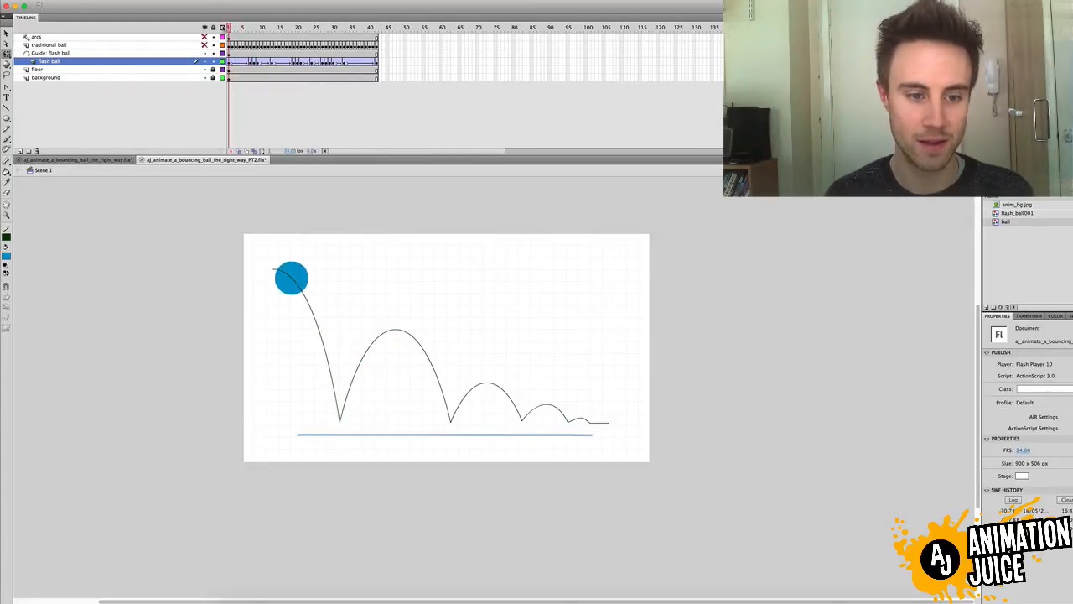
pyautogui.press('Return')
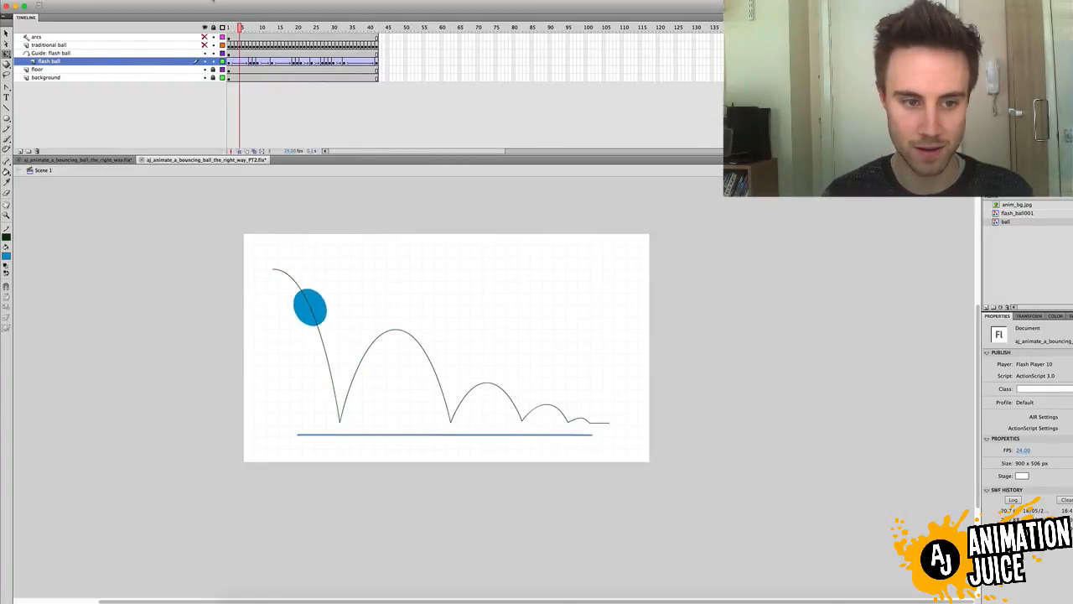
pyautogui.press(',')
pyautogui.press(',')
pyautogui.press(',')
pyautogui.press(',')
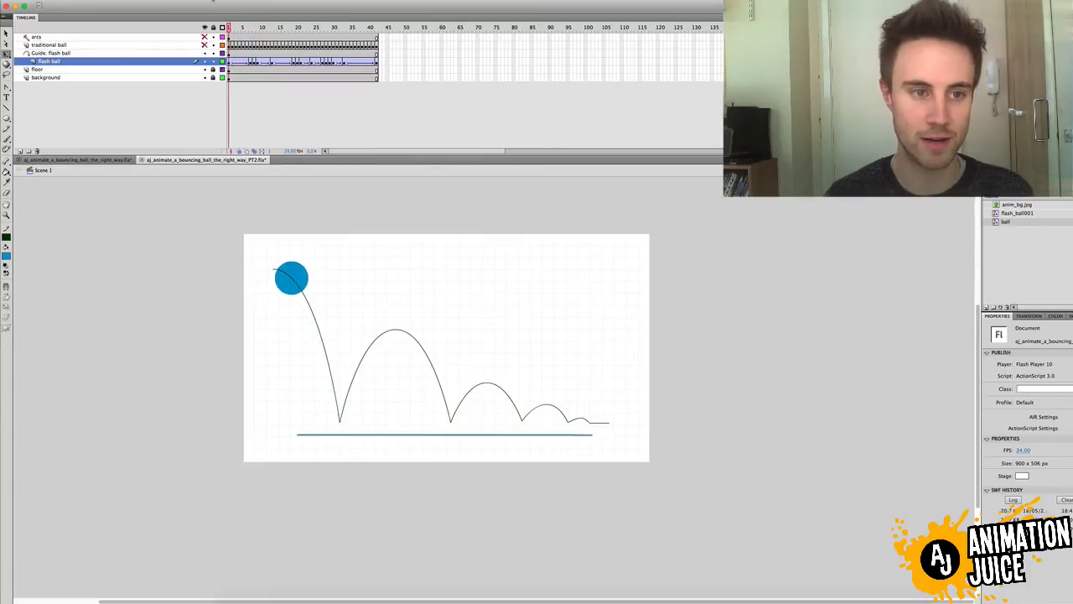
# Step: Examine the flash ball frames rising from the first impact to the peak of the first bounce
pyautogui.click(241, 152)
pyautogui.click(241, 151)
pyautogui.moveTo(248, 27); pyautogui.dragTo(261, 31)
pyautogui.click(265, 63)
pyautogui.click(268, 63)
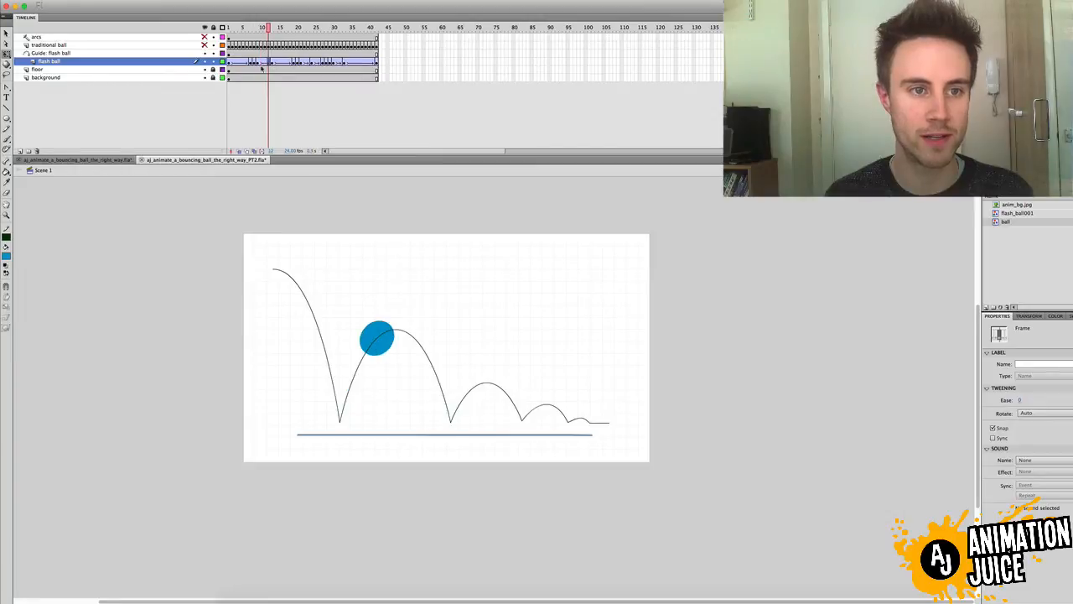
pyautogui.click(264, 63)
pyautogui.click(265, 63)
pyautogui.click(258, 63)
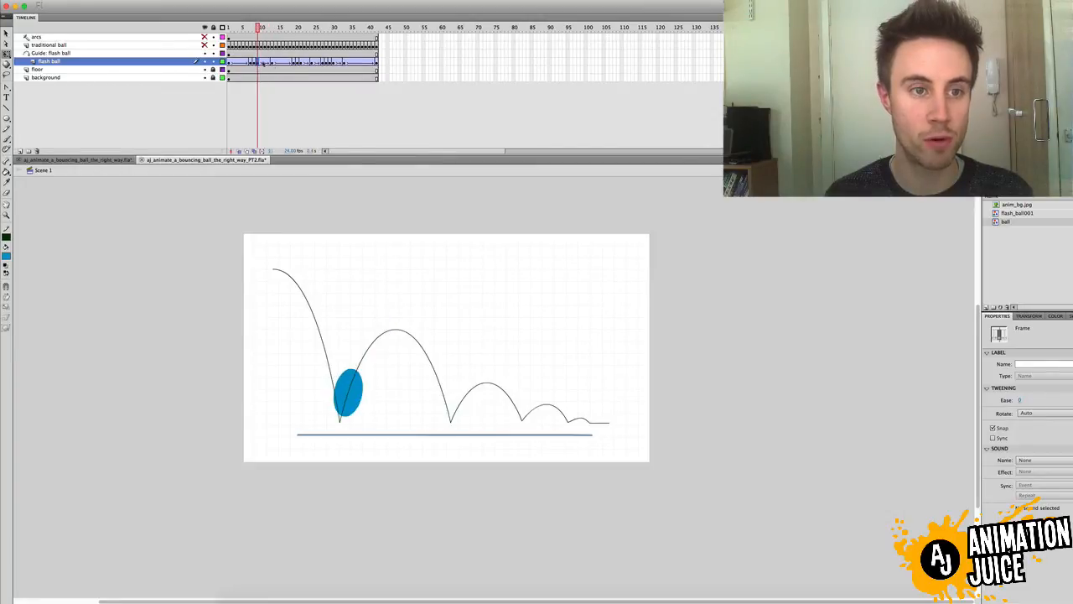
pyautogui.click(271, 62)
pyautogui.click(271, 63)
pyautogui.click(263, 63)
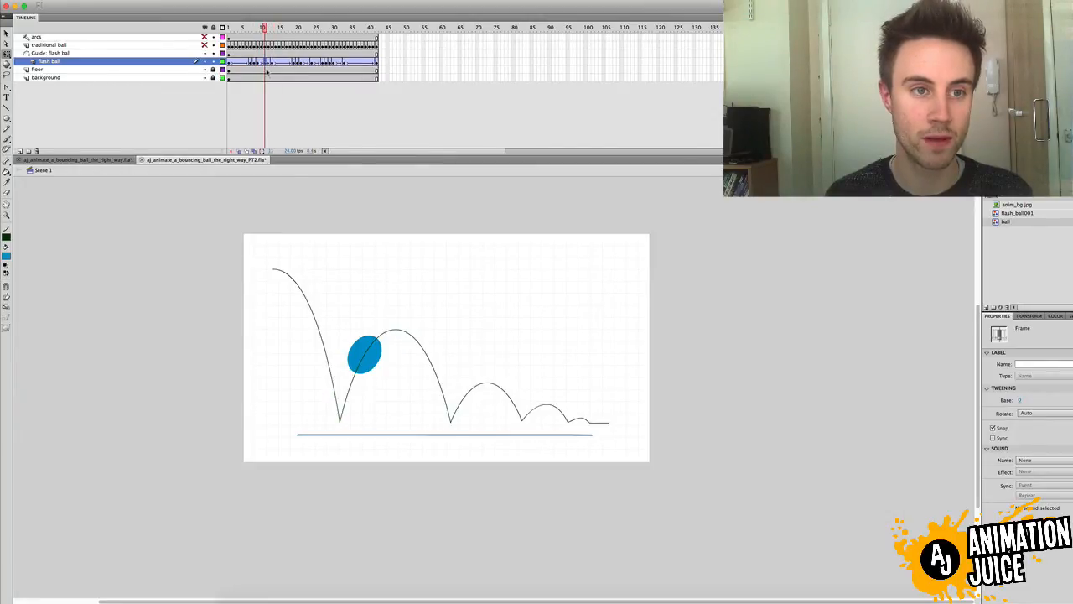
pyautogui.click(272, 63)
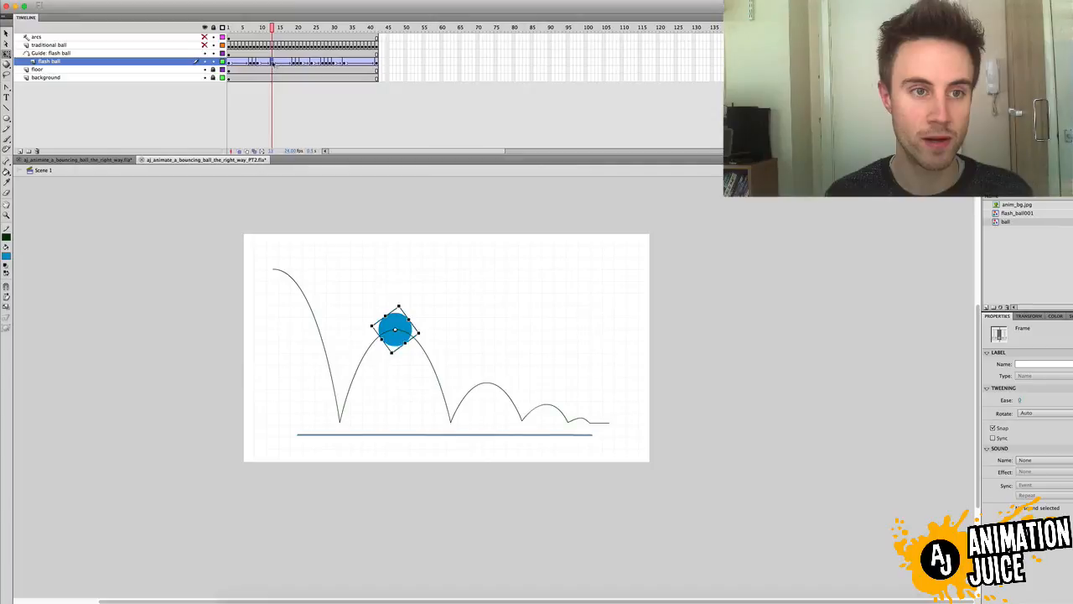
# Step: Set the ease of the tween rising to the first bounce's peak to 100 and show onion skins
pyautogui.click(263, 63)
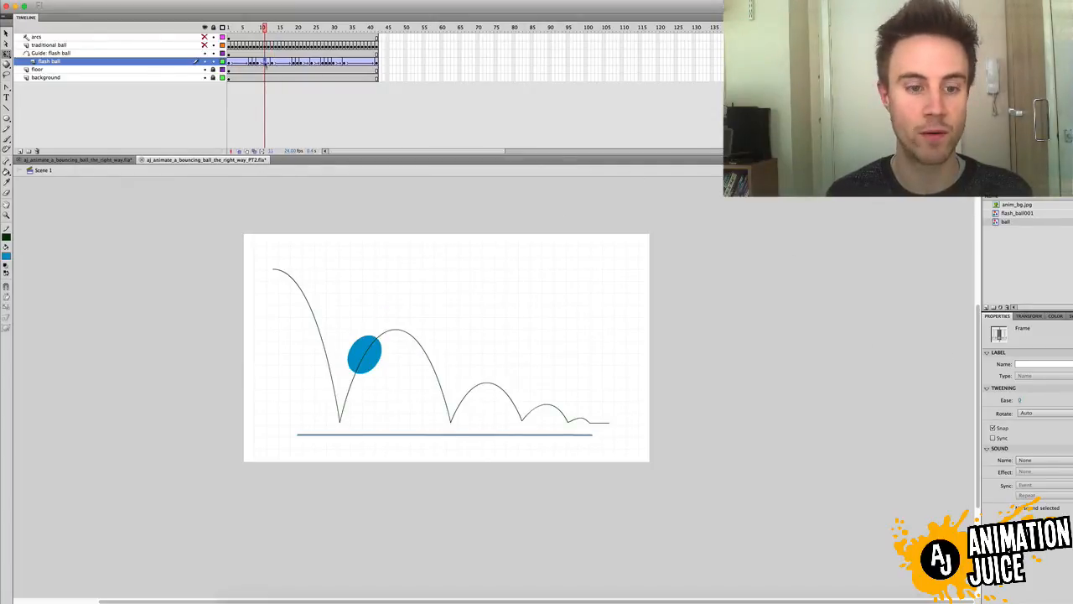
pyautogui.click(1020, 400)
pyautogui.write('100')
pyautogui.press('Return')
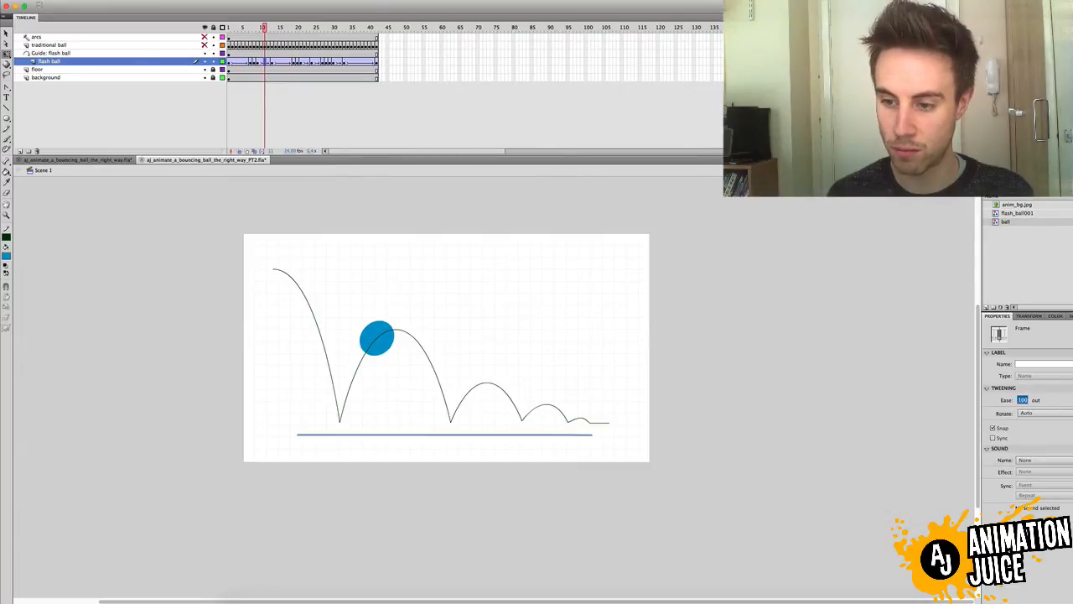
pyautogui.click(364, 124)
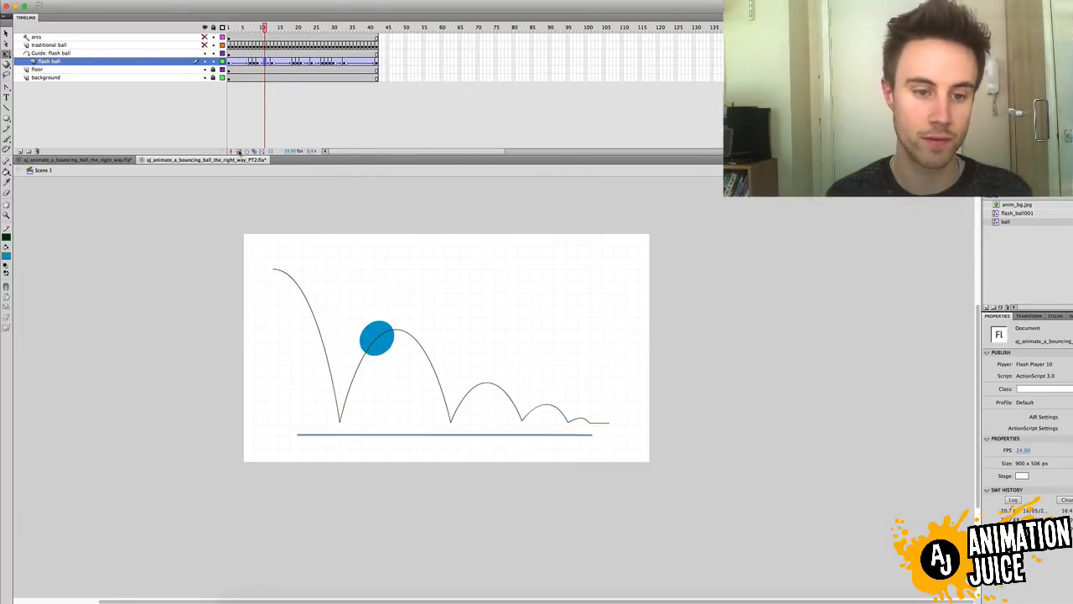
pyautogui.click(238, 151)
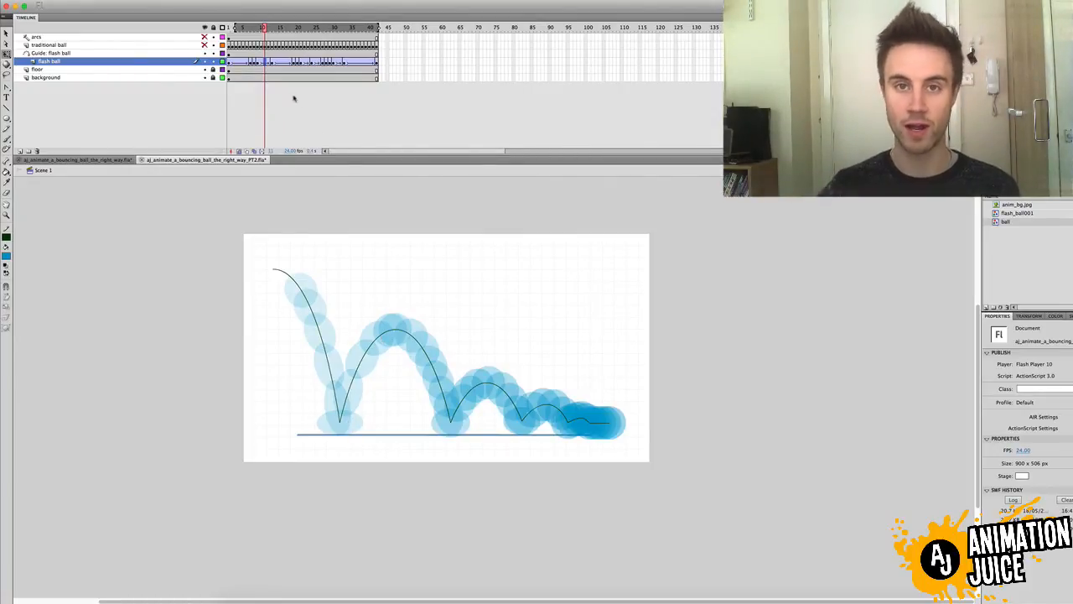
# Step: Move the first bounce's peak keyframe one frame later and add an ease-in to the tween falling from it
pyautogui.click(271, 62)
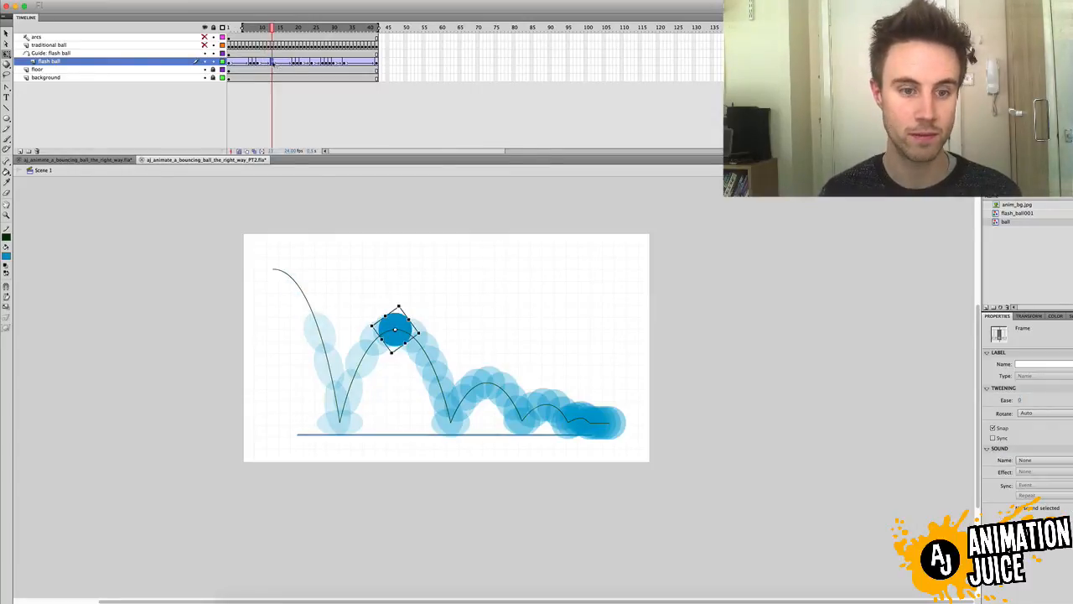
pyautogui.click(276, 62)
pyautogui.click(282, 62)
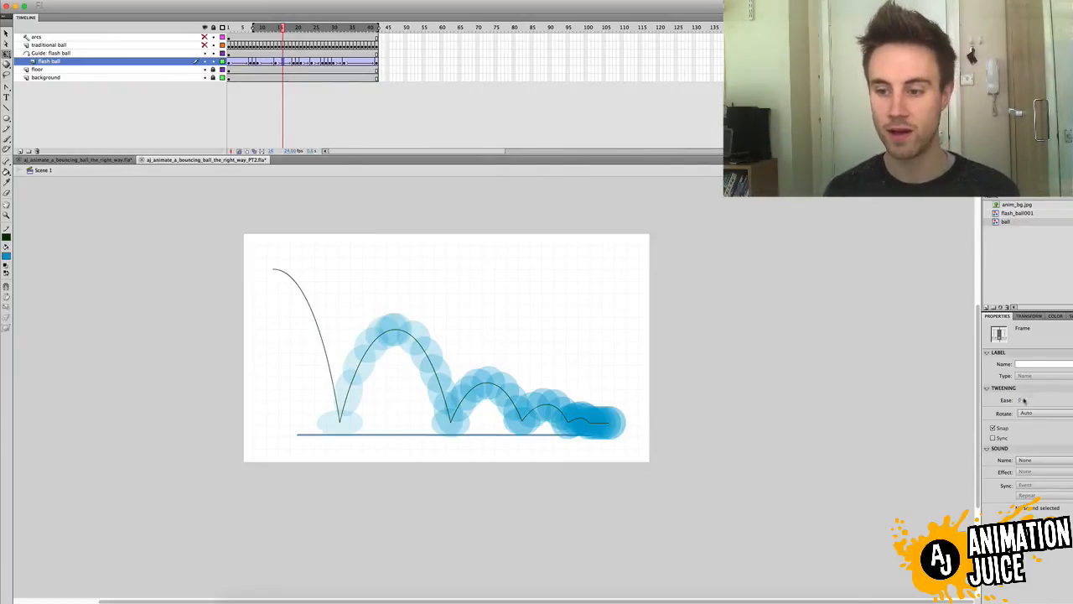
pyautogui.click(403, 124)
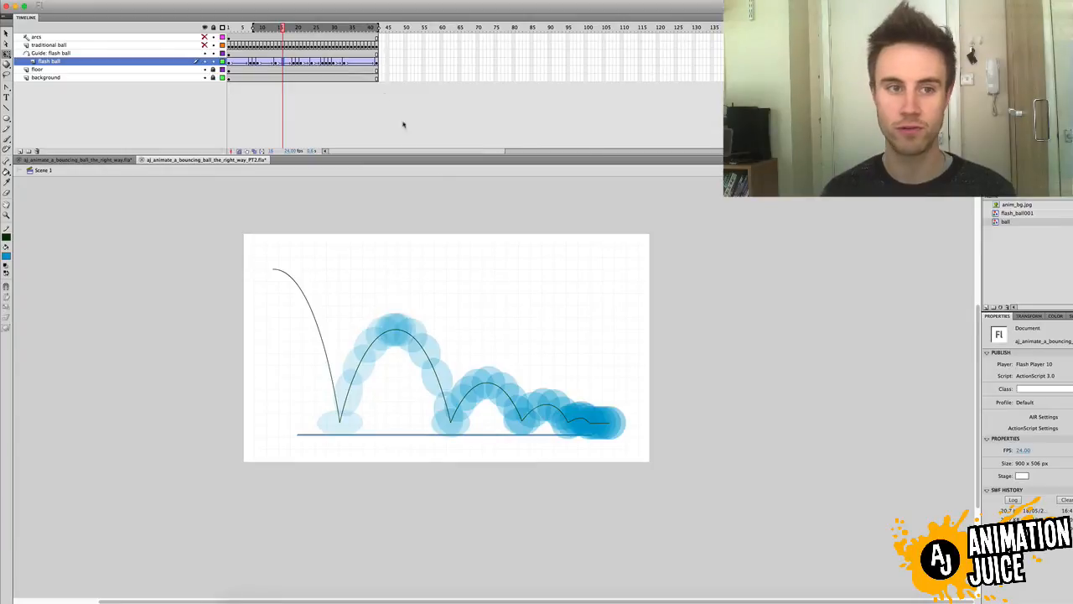
# Step: Check the onion-skinned ball spacing and the ease of the tweens on either side of the first bounce's peak
pyautogui.click(237, 66)
pyautogui.click(433, 115)
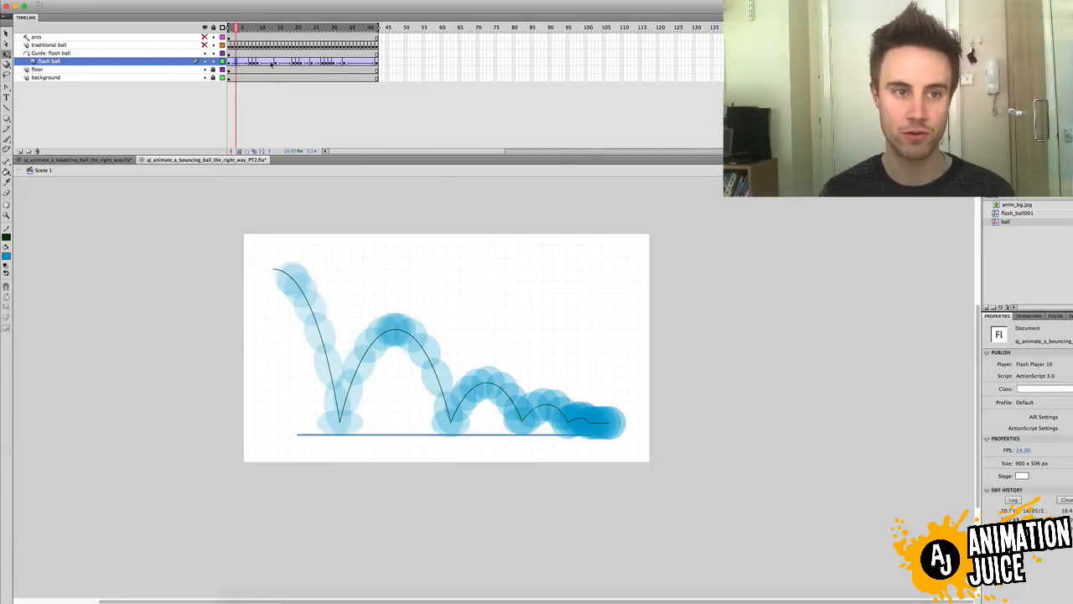
pyautogui.click(263, 64)
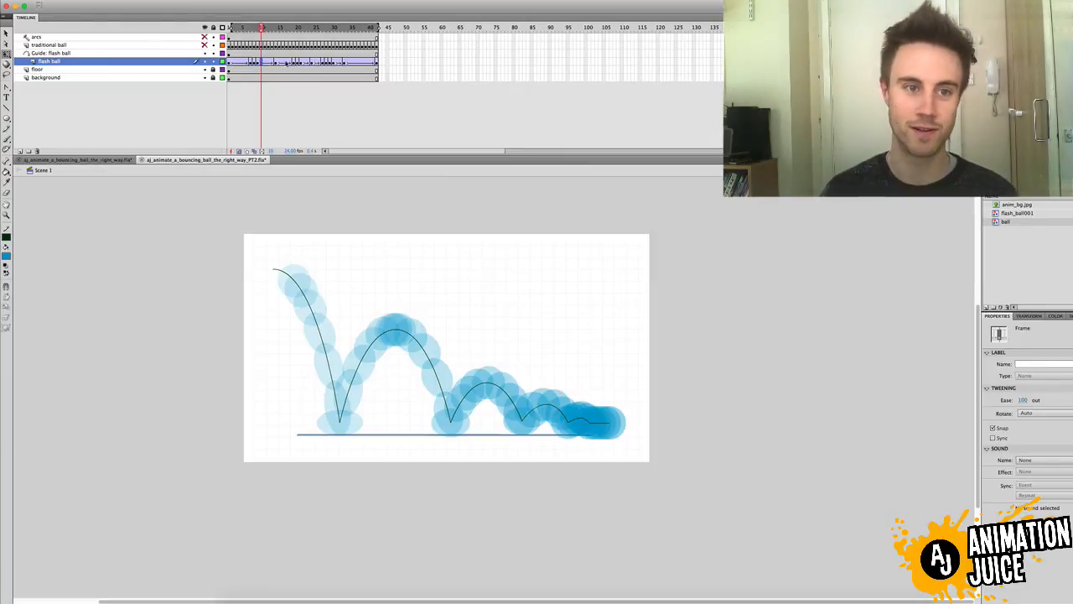
pyautogui.click(283, 62)
# Step: Ease out the rise to the second bounce's peak and set the ease of the fall after it to -100
pyautogui.click(308, 63)
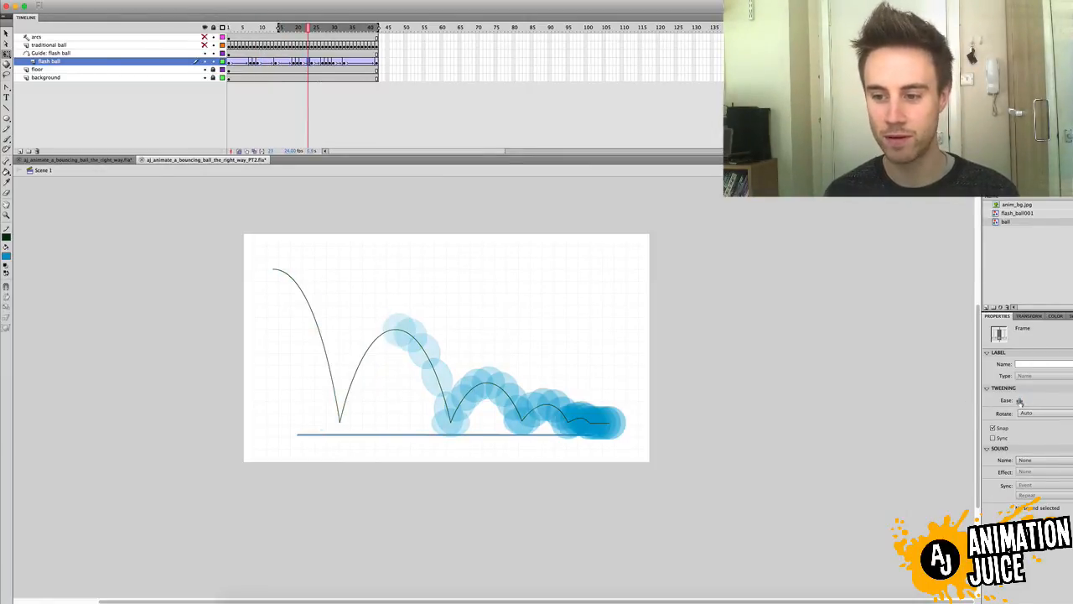
pyautogui.click(773, 287)
pyautogui.click(317, 62)
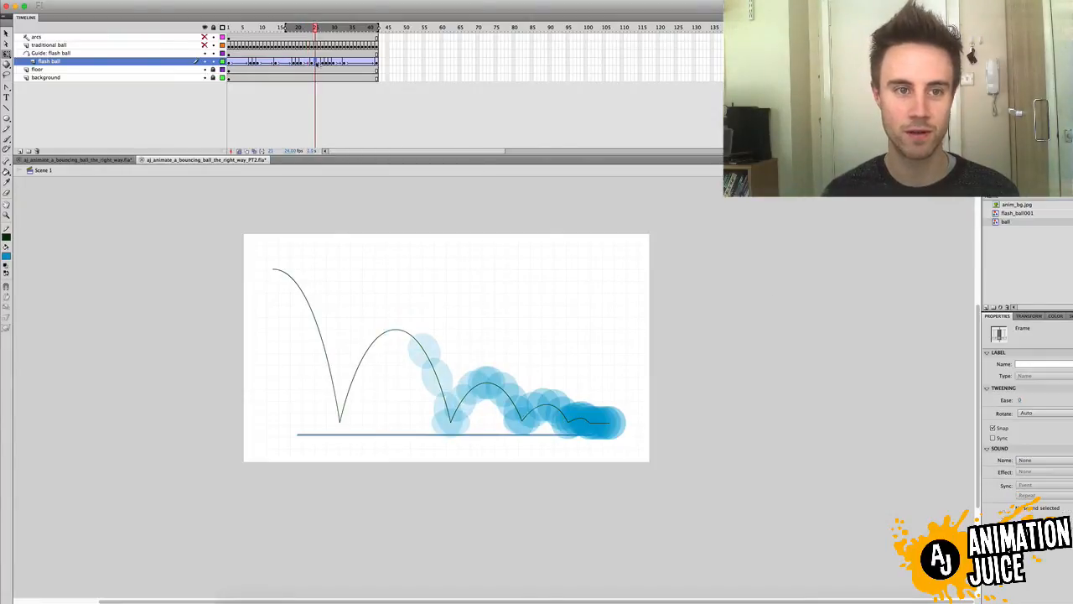
pyautogui.moveTo(1021, 401); pyautogui.dragTo(601, 321)
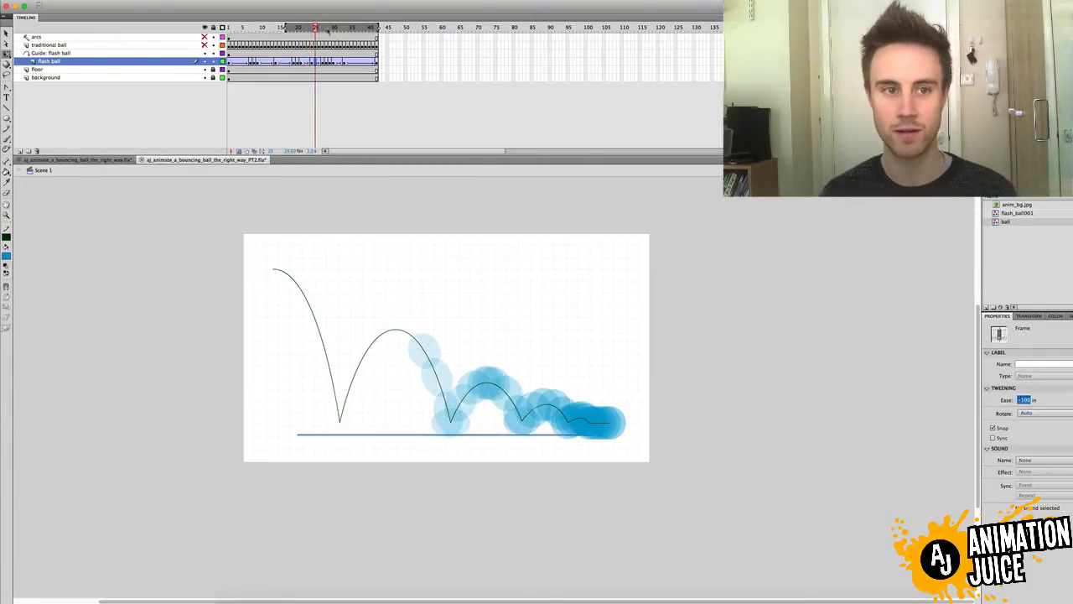
# Step: Turn off onion skinning, replay the animation from frame 1 and preview it as a test movie
pyautogui.click(240, 151)
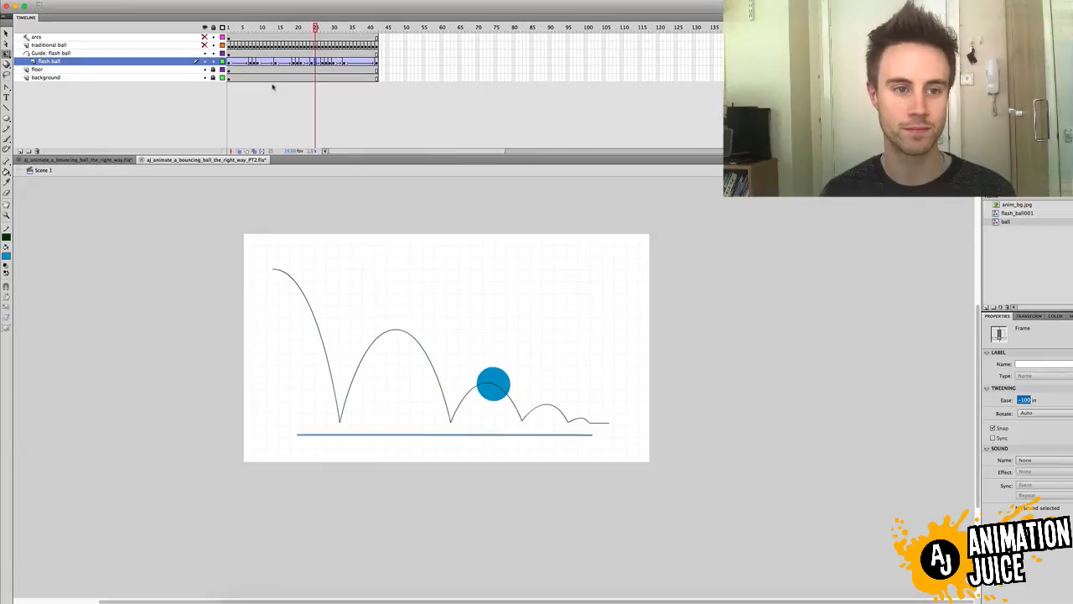
pyautogui.click(228, 27)
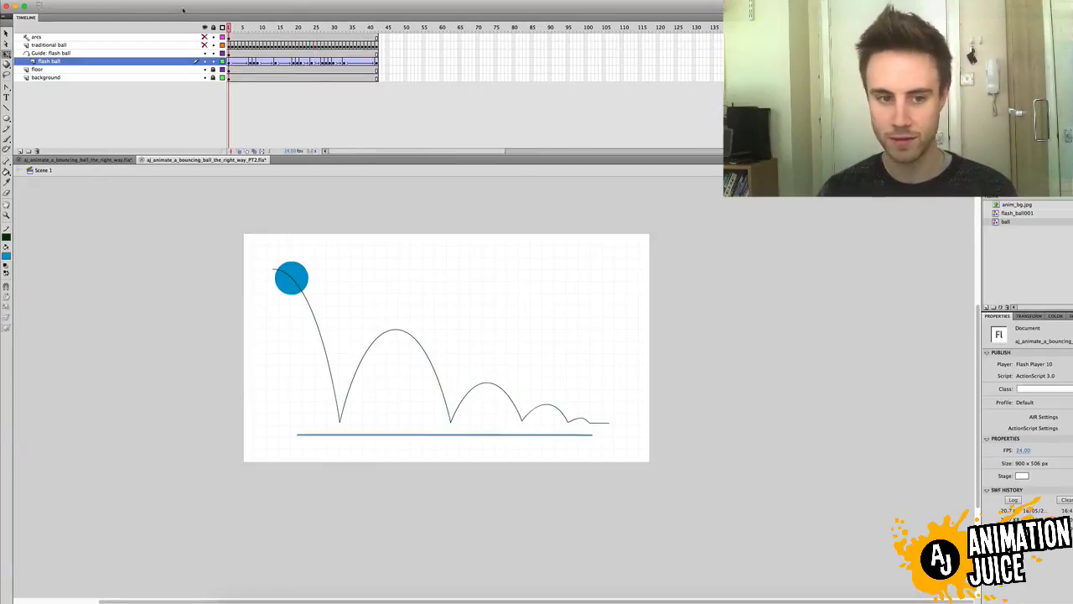
pyautogui.press('Return')
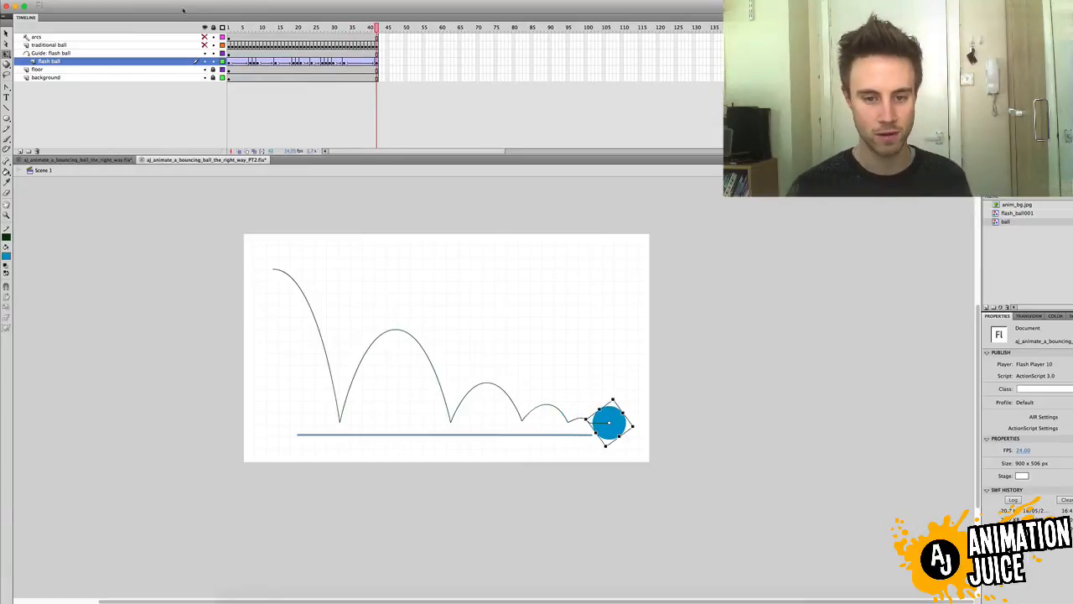
pyautogui.press('super+Return')
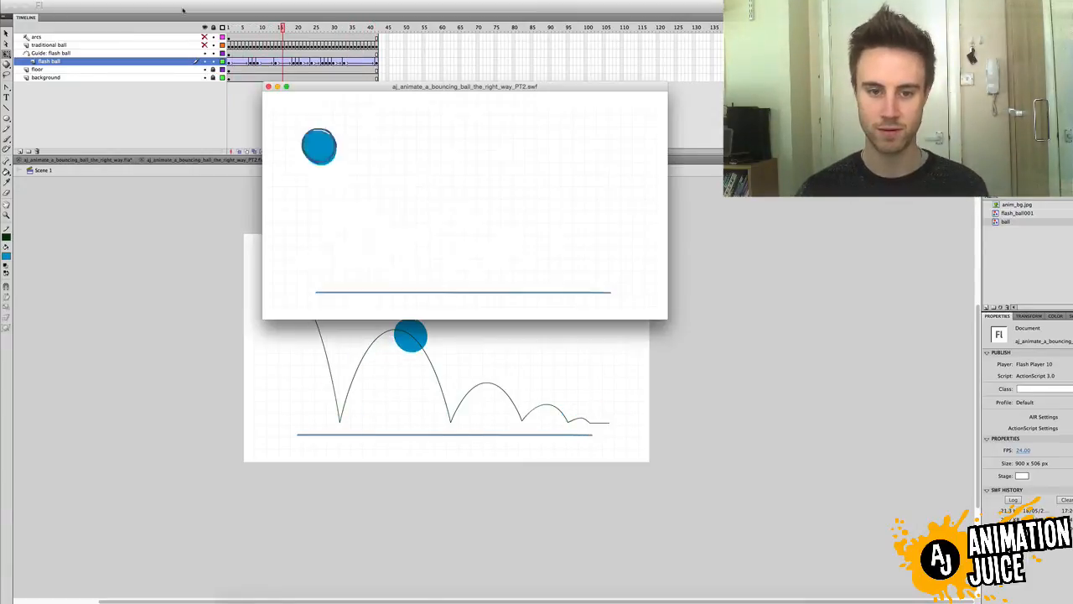
pyautogui.click(268, 87)
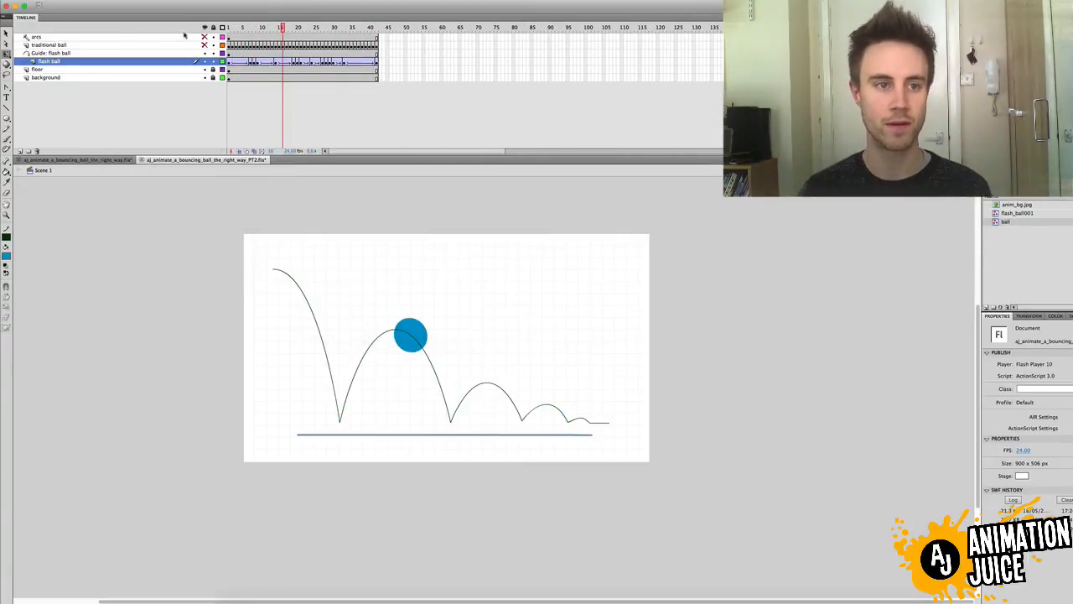
# Step: Convert the traditional ball layer to a guide layer and preview the movie again without it
pyautogui.rightClick(160, 45)
pyautogui.click(182, 101)
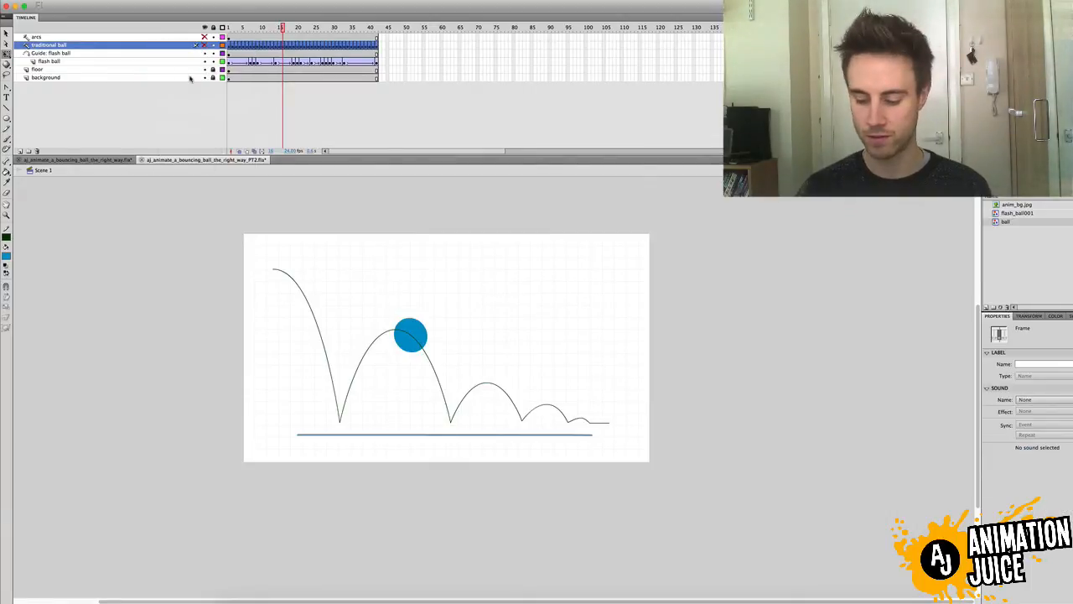
pyautogui.press('super+Return')
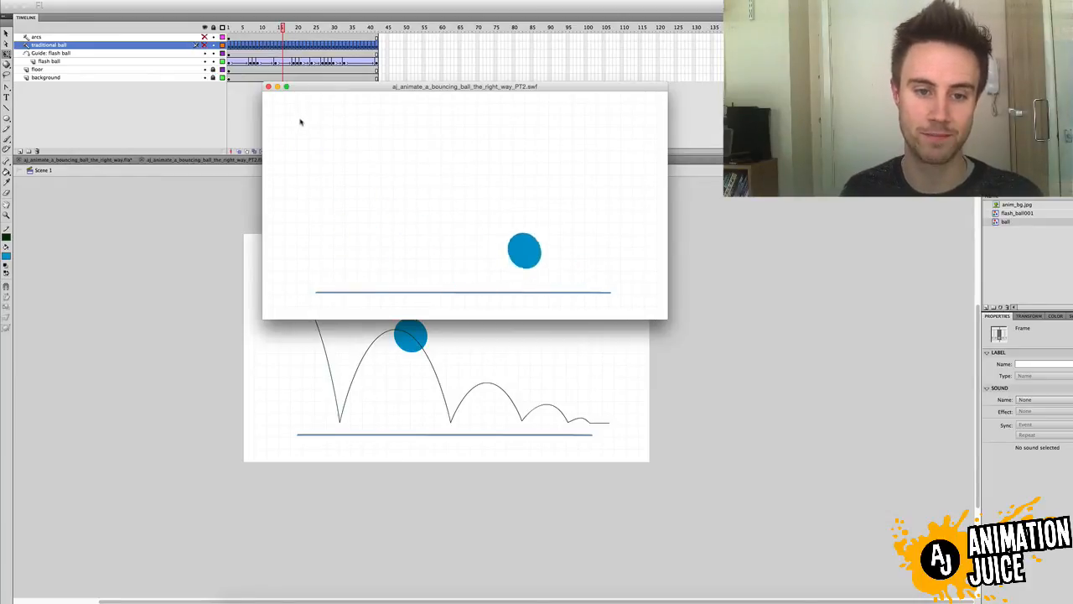
pyautogui.press('super+w')
# Step: Show the traditional ball layer and compare it with the flash ball through the first fall, from frame 1 to frame 7
pyautogui.click(228, 27)
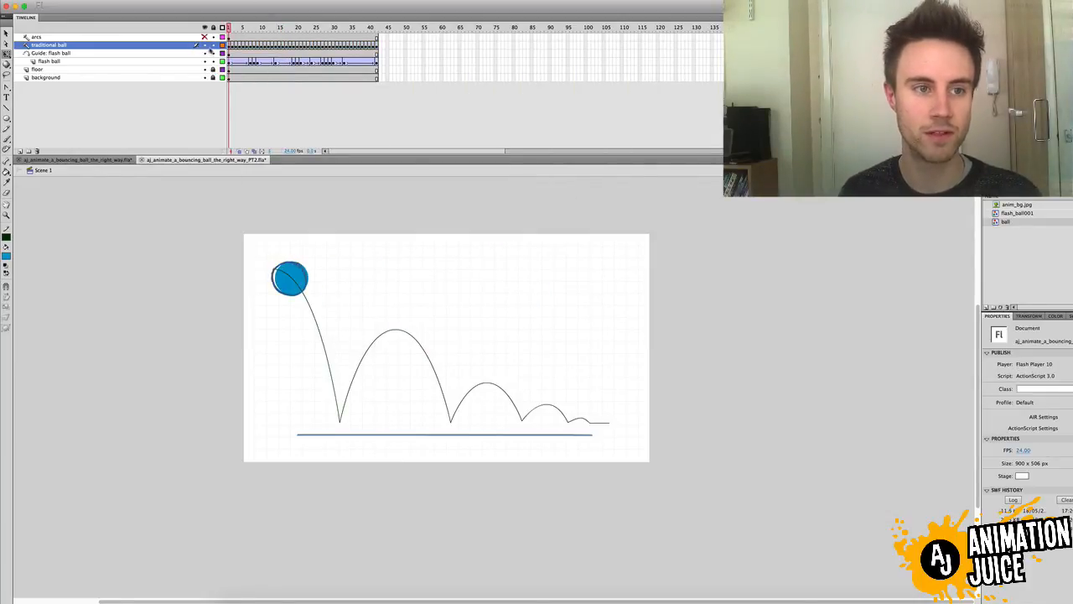
pyautogui.press('Return')
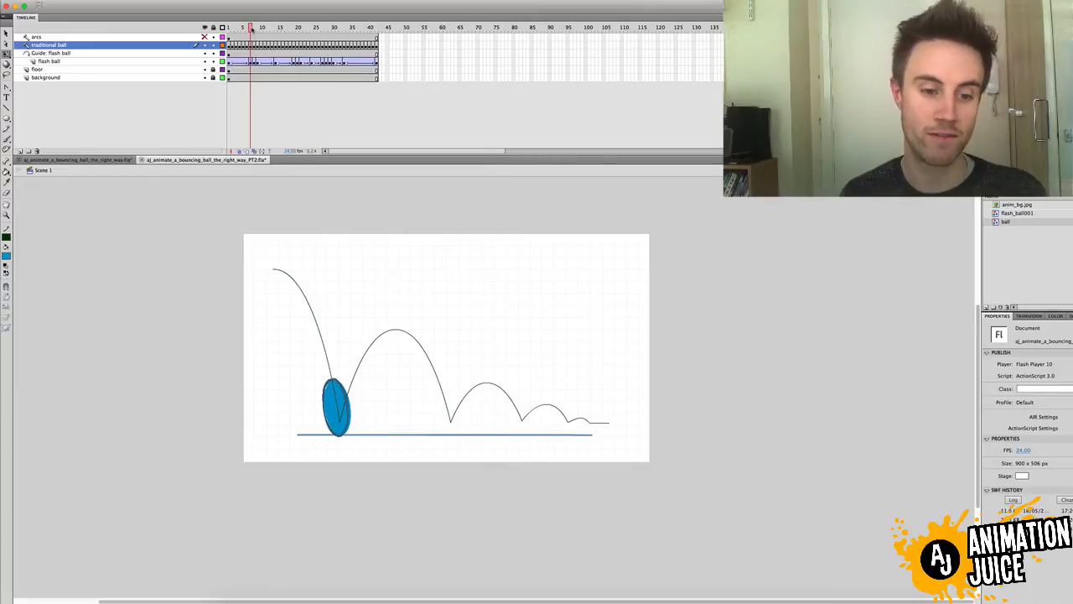
pyautogui.moveTo(252, 30); pyautogui.dragTo(244, 27)
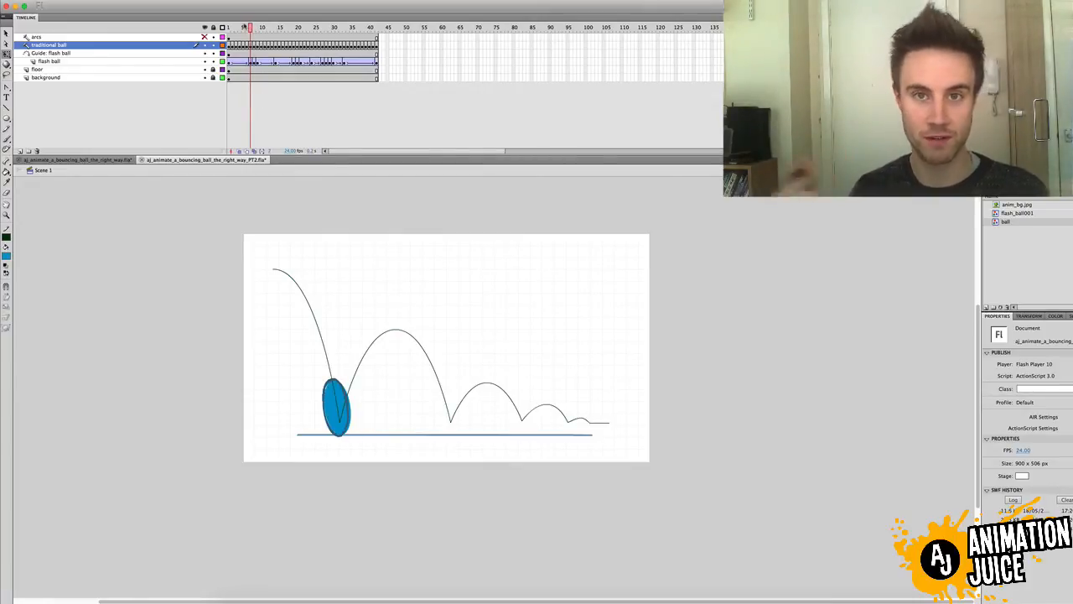
pyautogui.moveTo(244, 30); pyautogui.dragTo(228, 27)
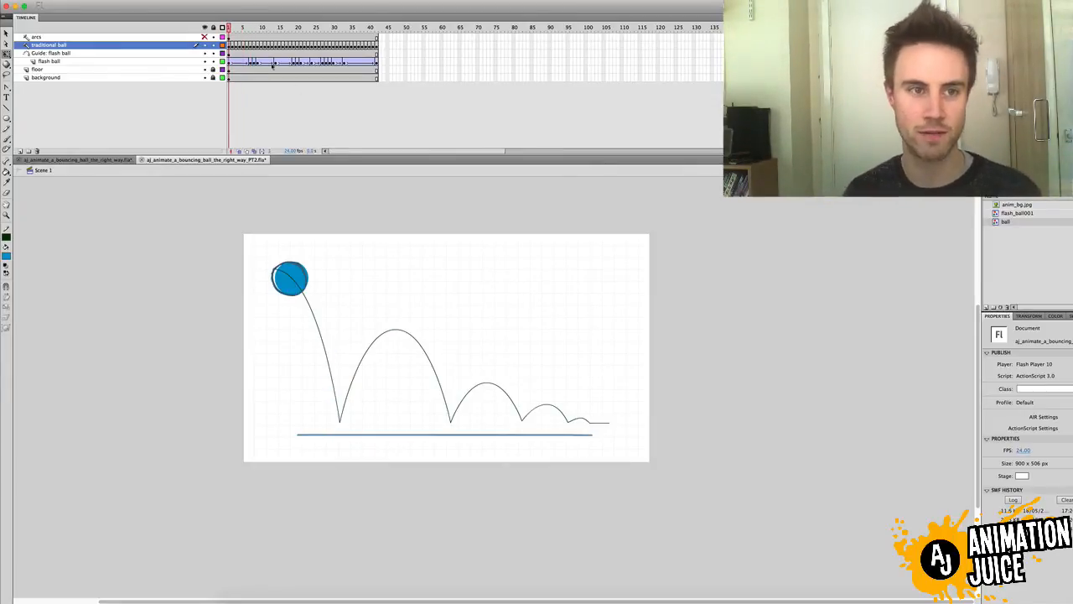
pyautogui.moveTo(229, 28); pyautogui.dragTo(250, 29)
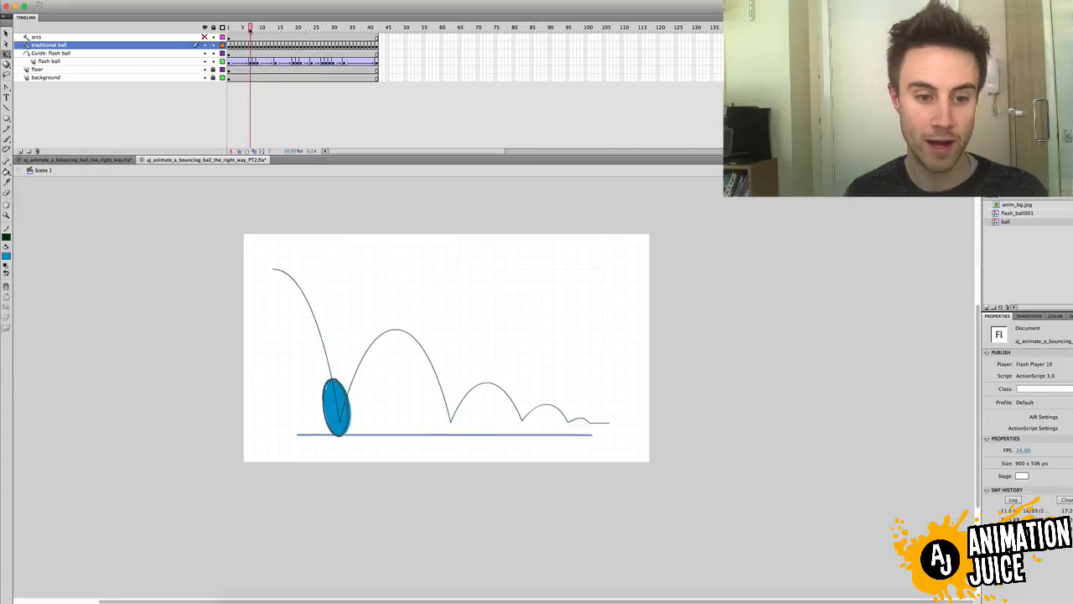
# Step: Add a flash ball keyframe at frame 6 and fit the ball's position, rotation and stretch to the hand-drawn ball
pyautogui.click(253, 62)
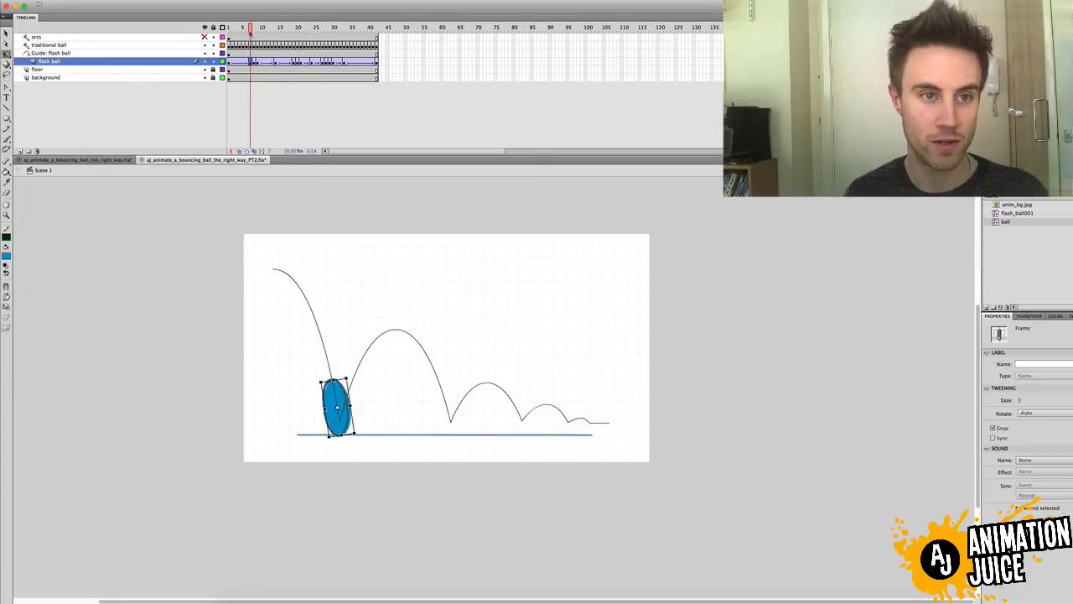
pyautogui.press(',')
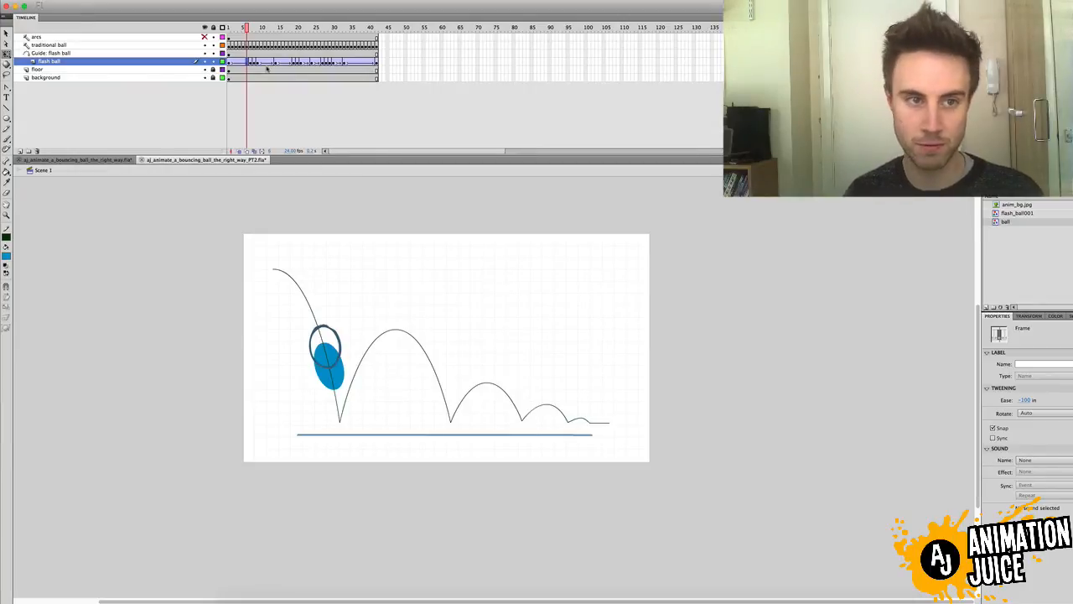
pyautogui.press('F6')
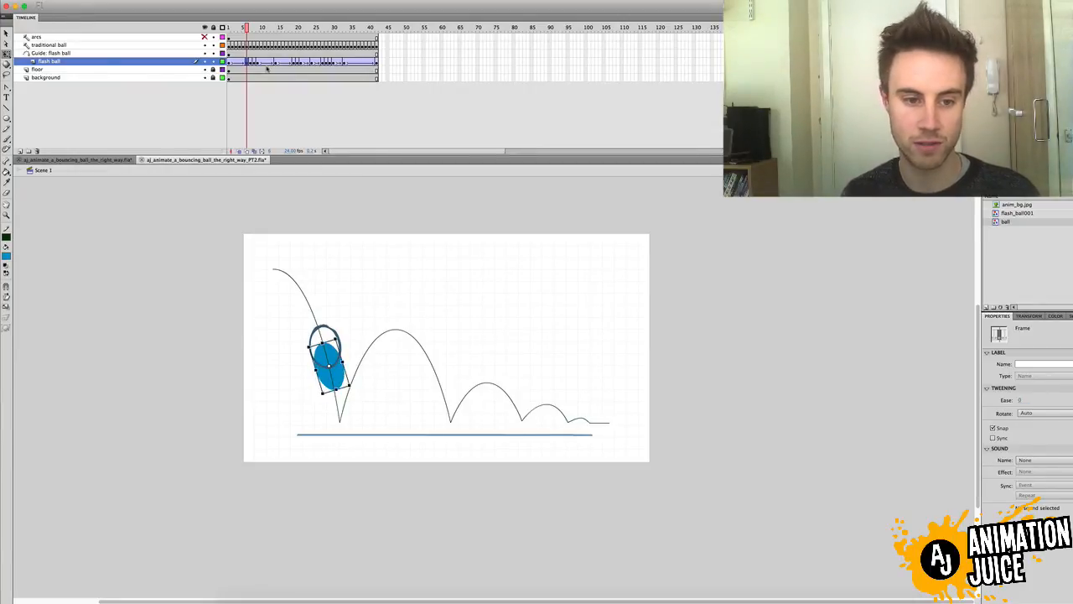
pyautogui.moveTo(329, 362)
pyautogui.mouseDown()
pyautogui.moveTo(324, 347)
pyautogui.moveTo(330, 368)
pyautogui.mouseUp()
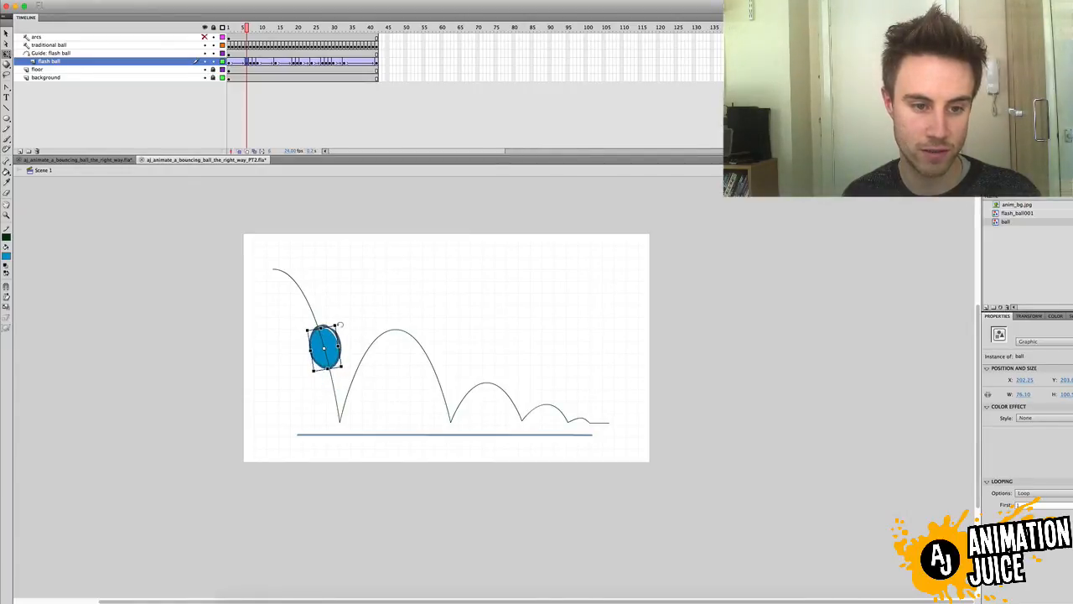
# Step: Step through frames 1 to 6 to compare the flash ball's fit with the hand-drawn ball during the first fall
pyautogui.hotkey('shift', ',')
pyautogui.press('.')
pyautogui.press('.')
pyautogui.press('.')
pyautogui.press('.')
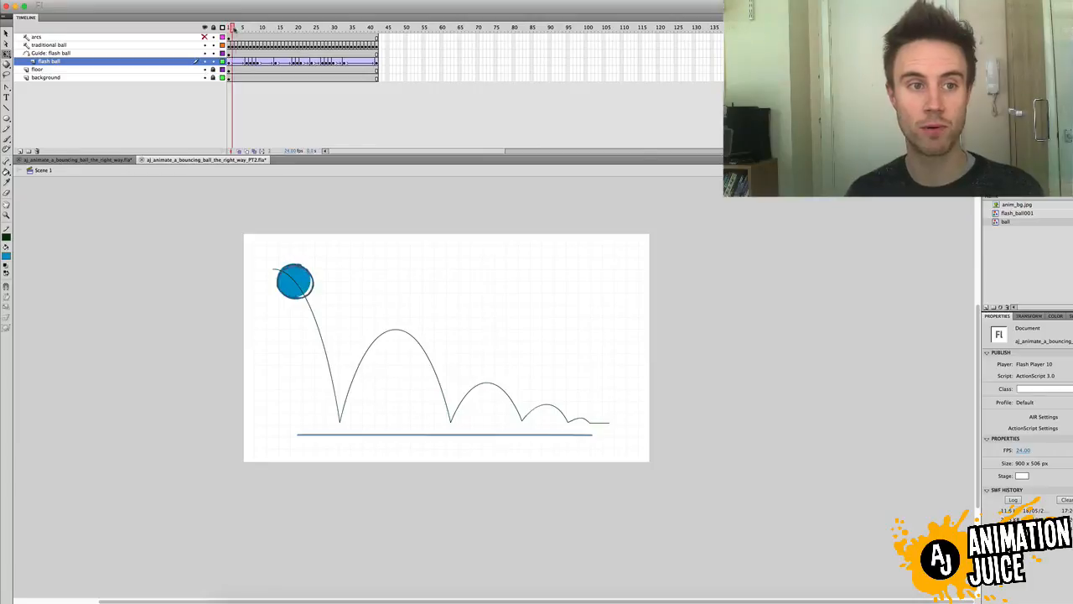
pyautogui.press('.')
pyautogui.press(',')
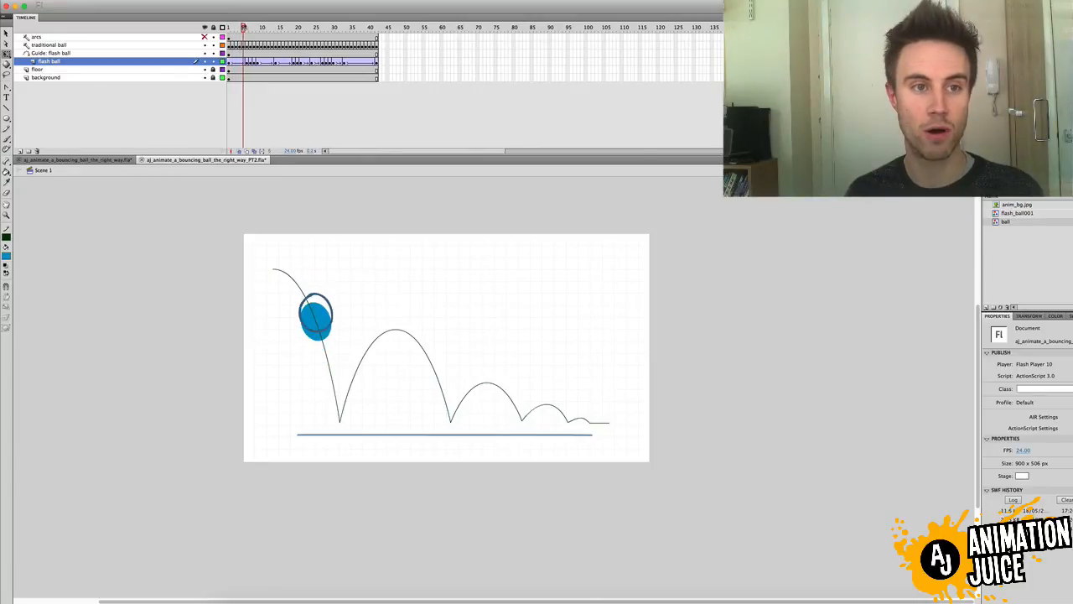
pyautogui.press('.')
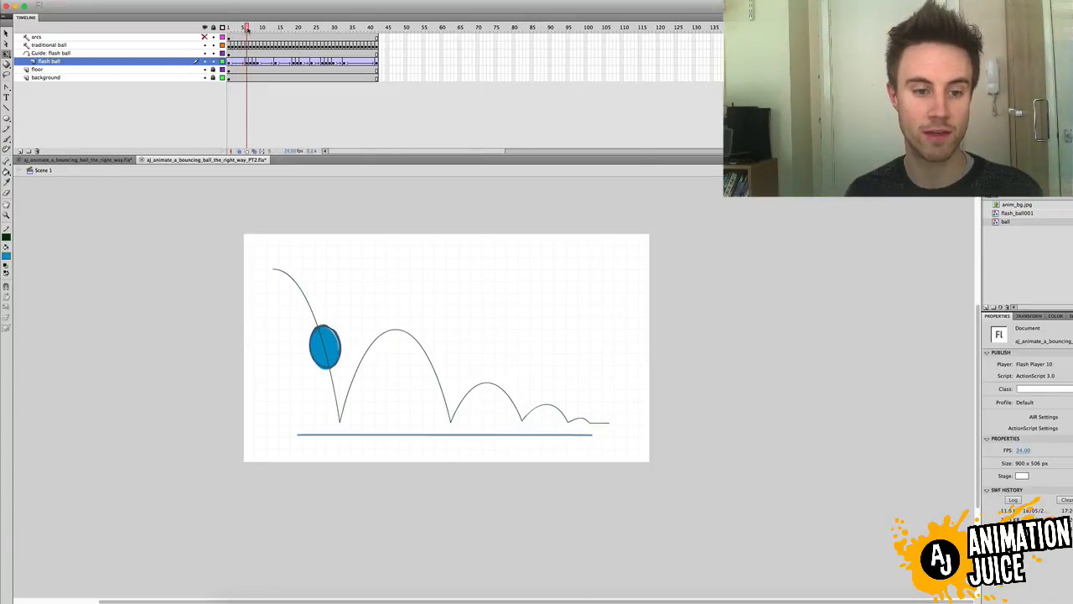
# Step: Add a flash ball keyframe at frame 10 and fit the ball's position and stretch to the hand-drawn ball
pyautogui.press('.')
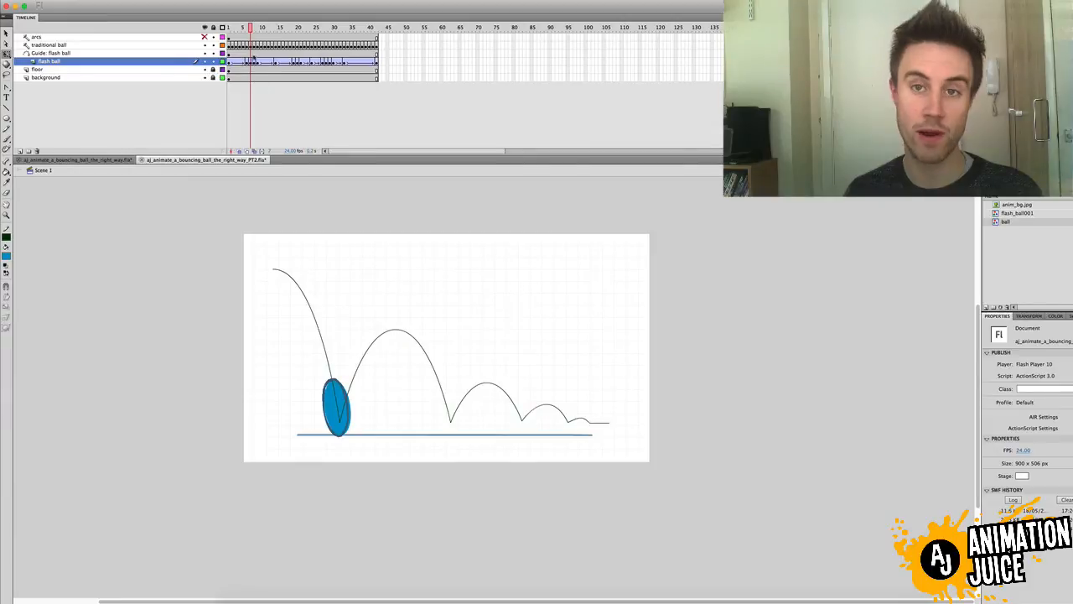
pyautogui.press('.')
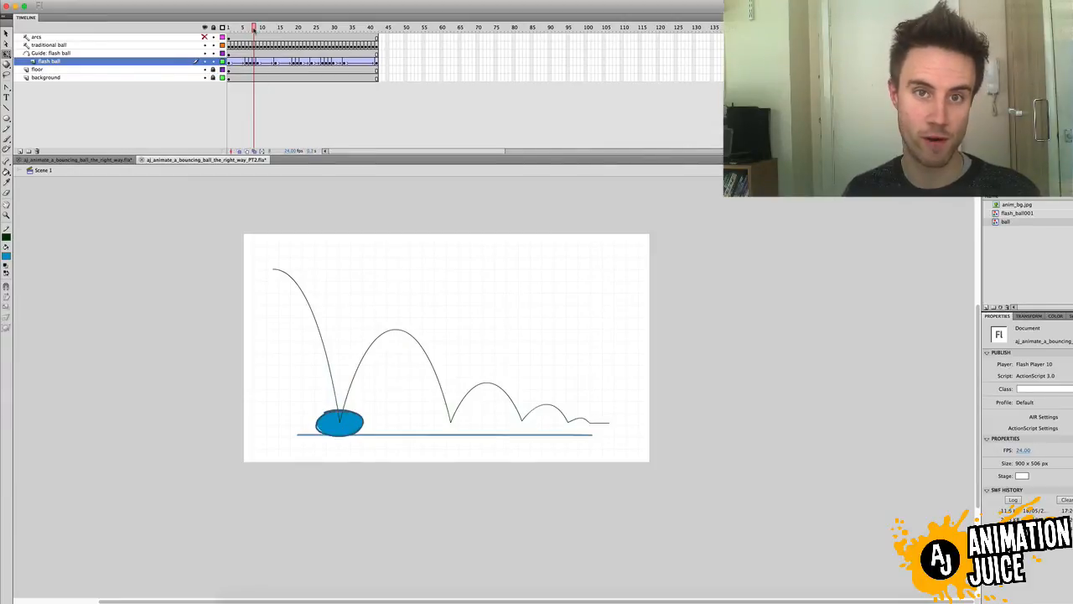
pyautogui.press('.')
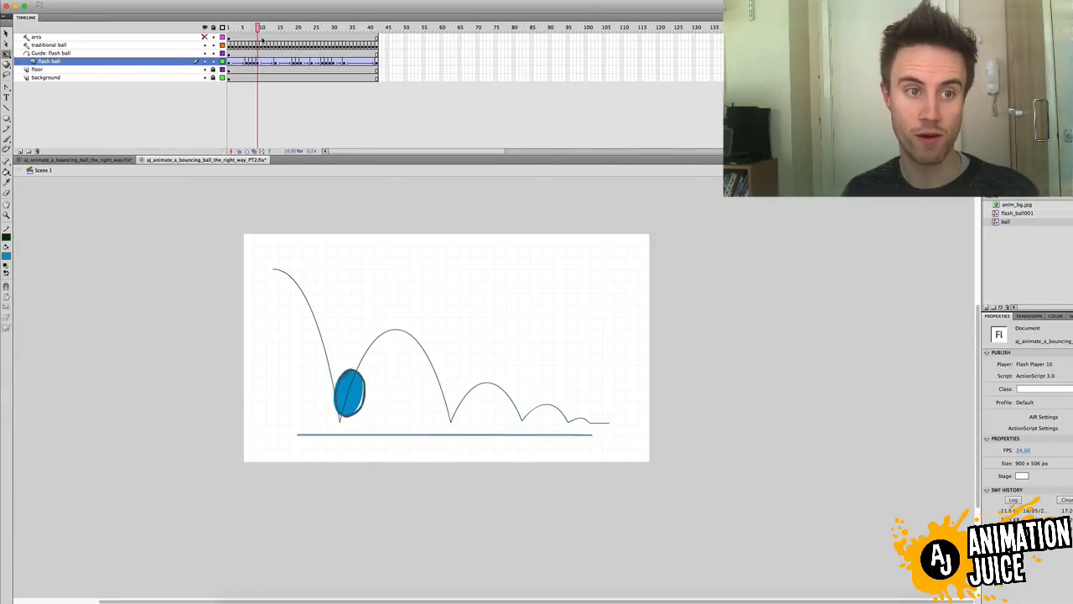
pyautogui.press('.')
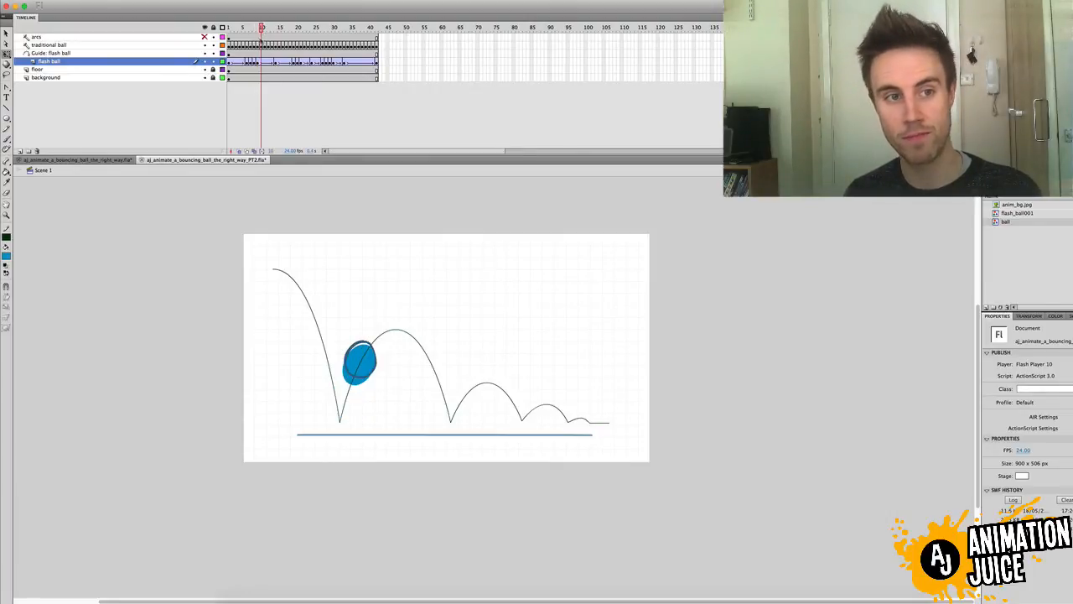
pyautogui.click(262, 61)
pyautogui.press('q')
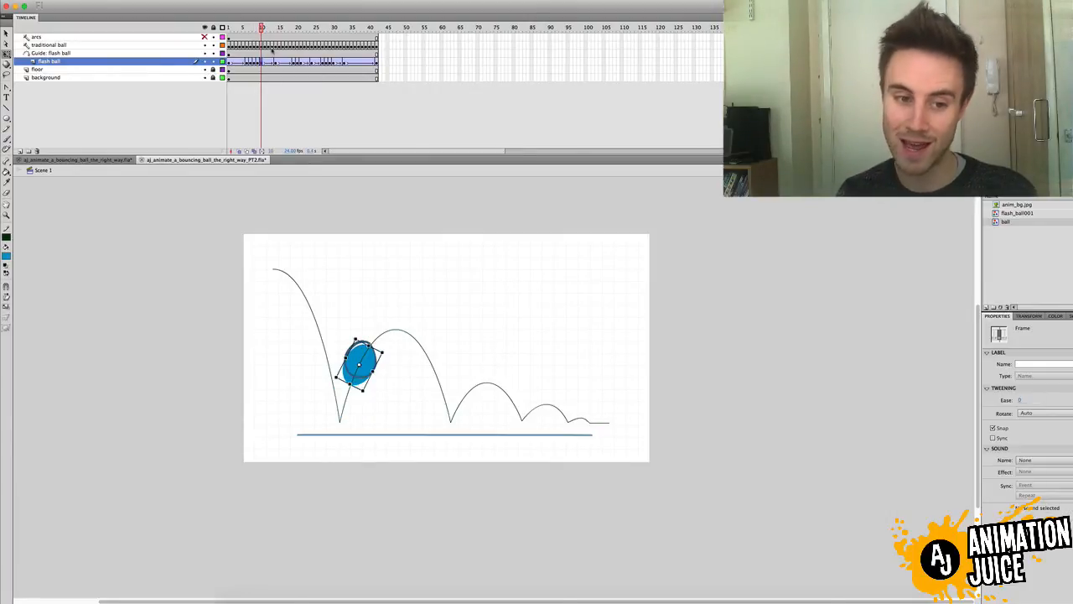
pyautogui.click(359, 363)
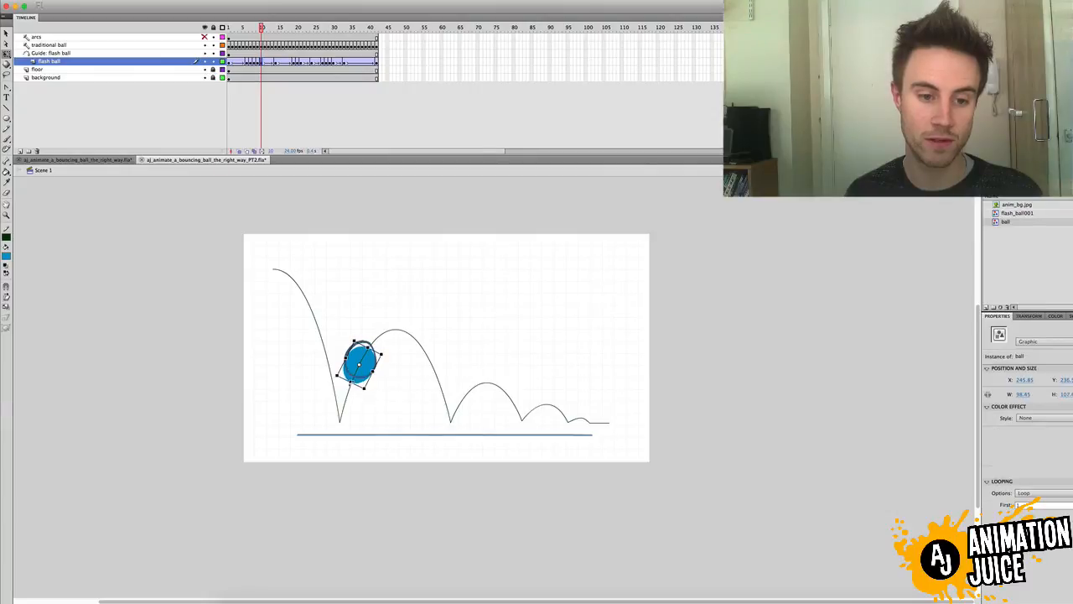
pyautogui.moveTo(369, 367)
pyautogui.mouseDown()
pyautogui.moveTo(354, 376)
pyautogui.moveTo(379, 371)
pyautogui.mouseUp()
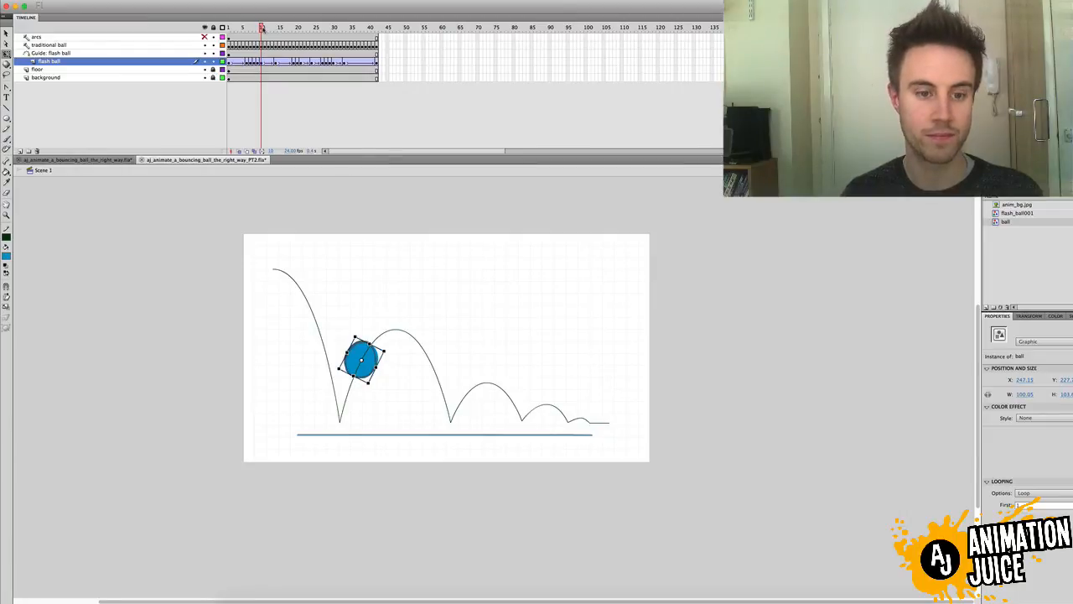
# Step: Set the flash ball tween's easing to 100 out on the rise after frame 10
pyautogui.click(268, 28)
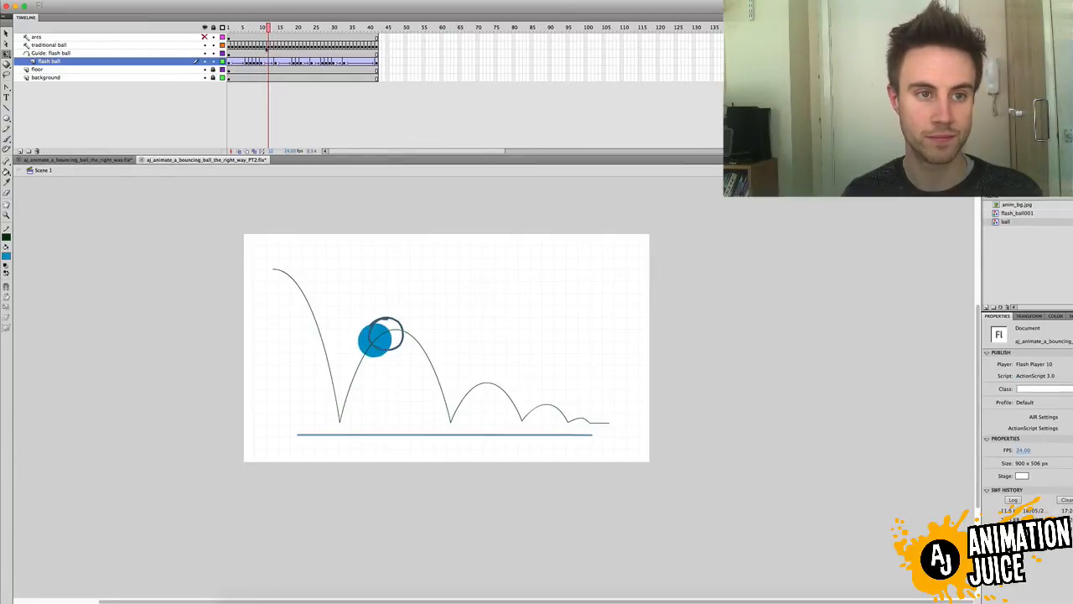
pyautogui.press(',')
pyautogui.click(269, 62)
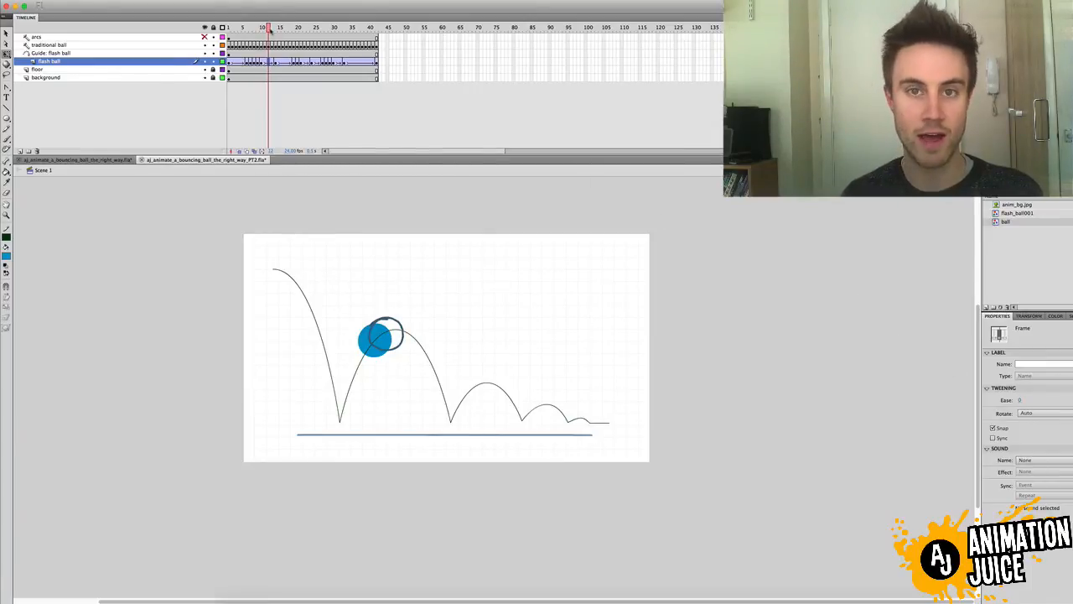
pyautogui.moveTo(269, 30); pyautogui.dragTo(264, 30)
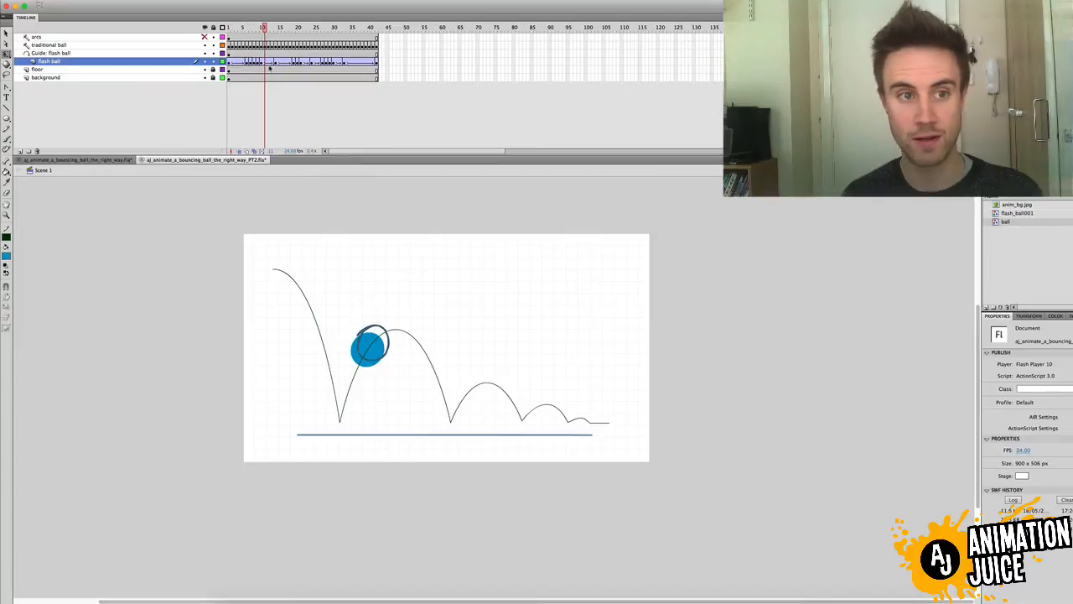
pyautogui.click(267, 63)
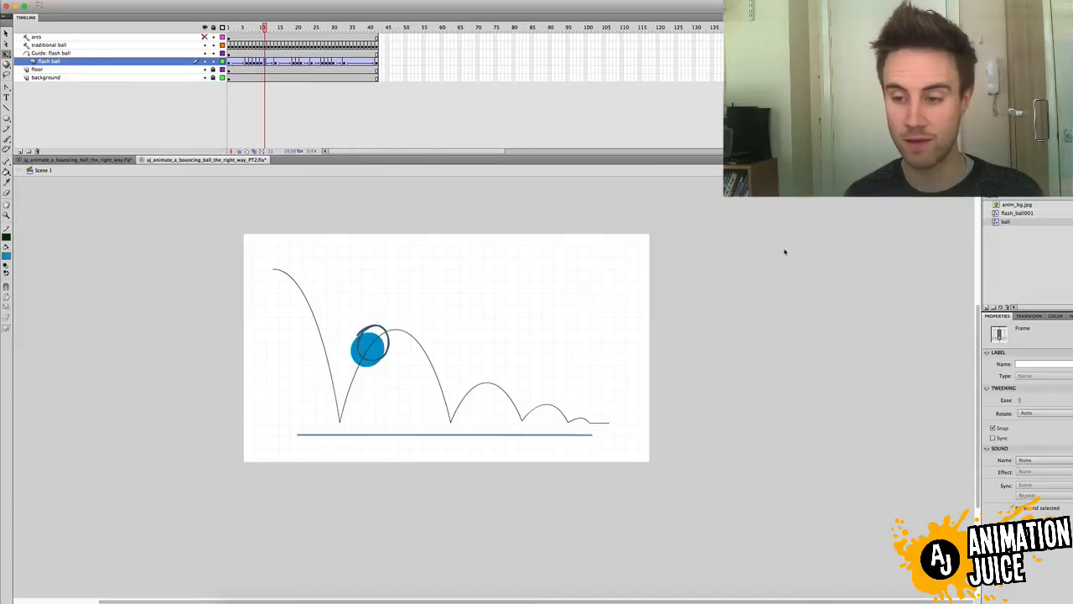
pyautogui.click(1021, 401)
pyautogui.press('Return')
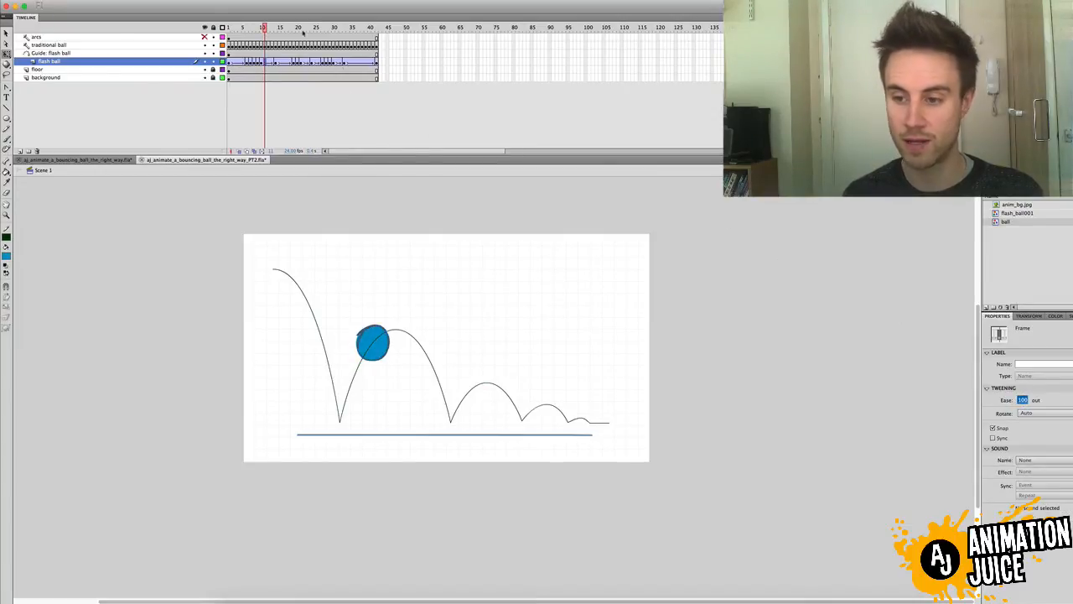
# Step: Add a flash ball keyframe at frame 18 and fit the ball's position, rotation and stretch to the hand-drawn ball
pyautogui.moveTo(265, 31); pyautogui.dragTo(293, 37)
pyautogui.click(294, 62)
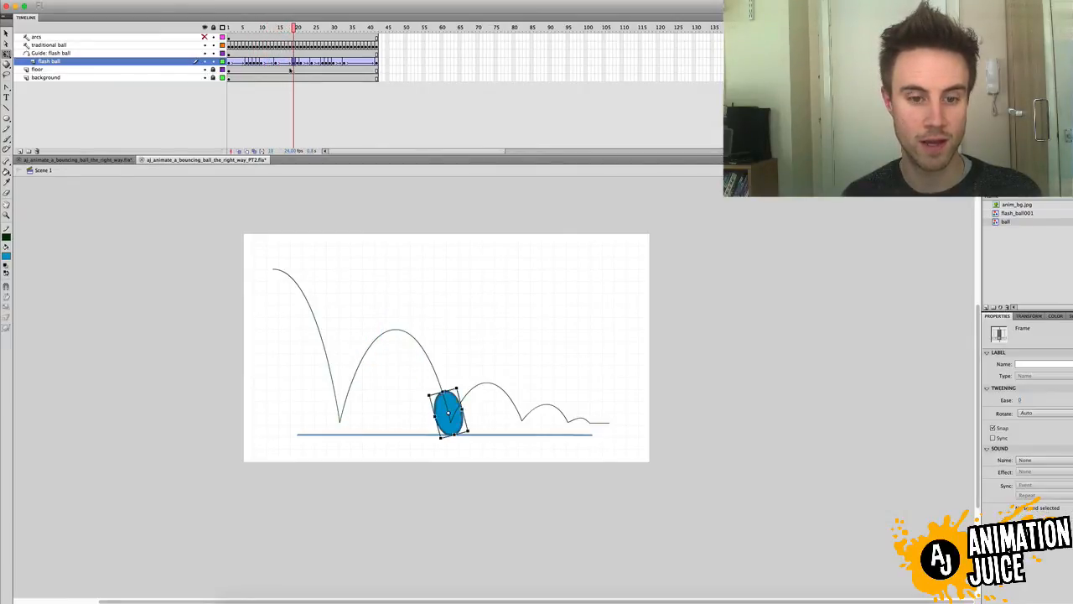
pyautogui.click(291, 62)
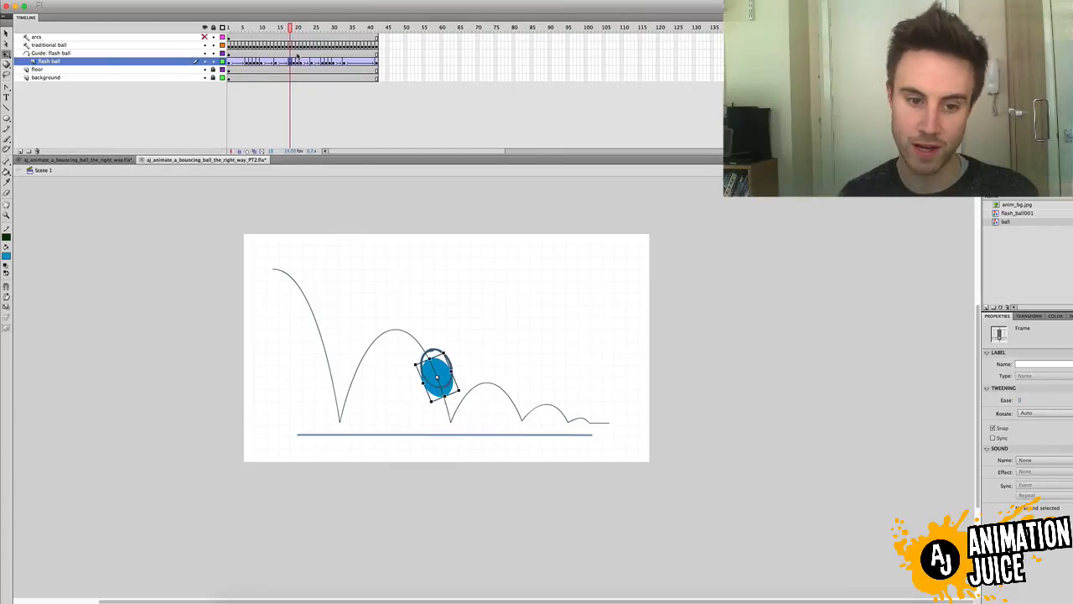
pyautogui.click(445, 366)
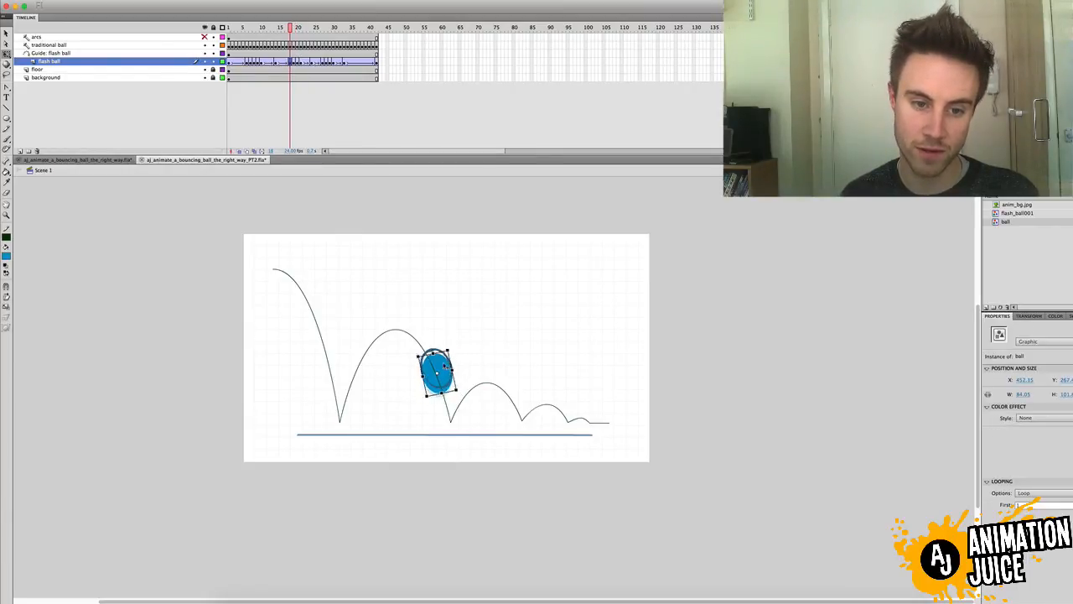
pyautogui.moveTo(445, 367); pyautogui.dragTo(442, 363)
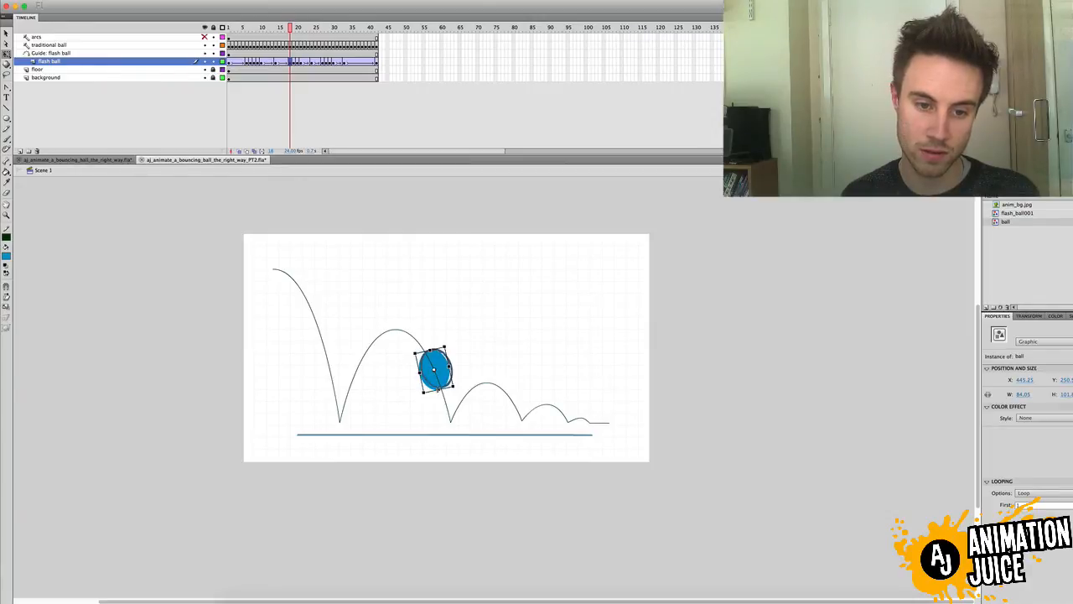
pyautogui.moveTo(444, 347); pyautogui.dragTo(454, 388)
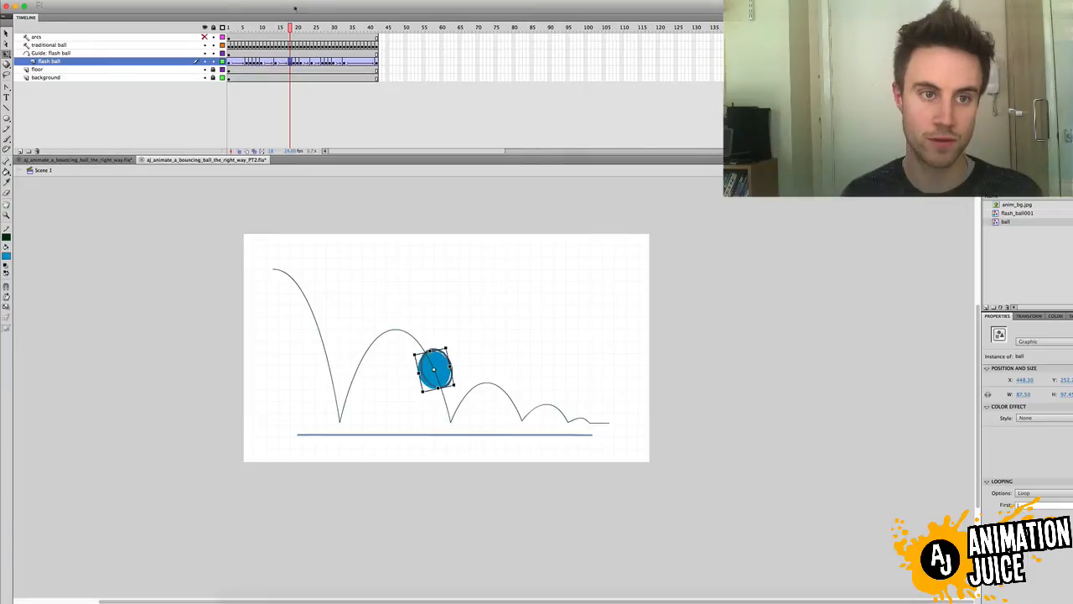
# Step: Hide the traditional ball layer and play the flash ball animation repeatedly from frame 1
pyautogui.moveTo(290, 28); pyautogui.dragTo(222, 117)
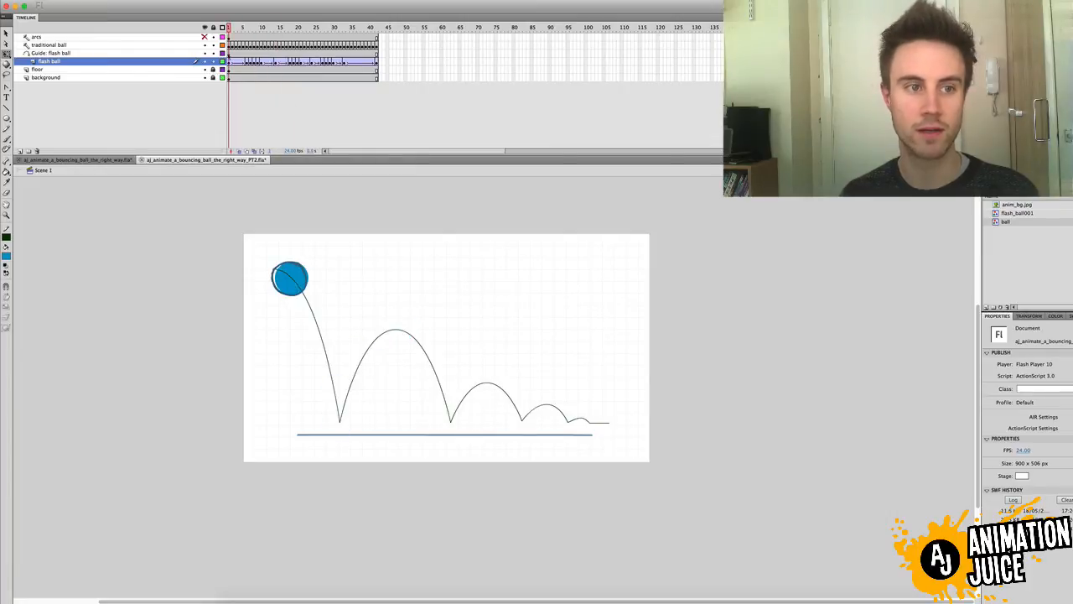
pyautogui.click(204, 44)
pyautogui.press('Return')
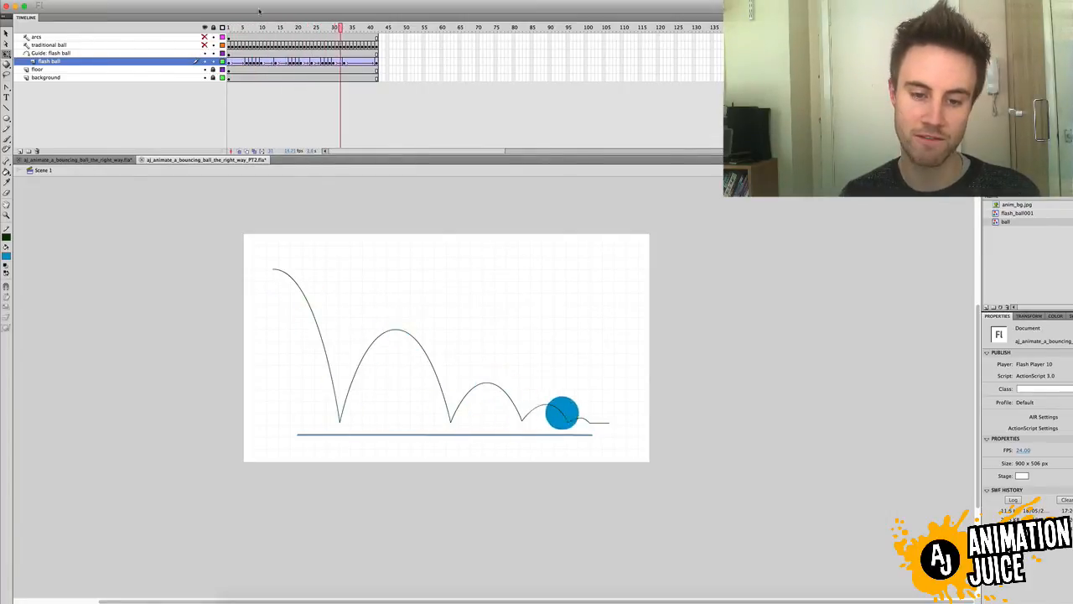
pyautogui.press('Return')
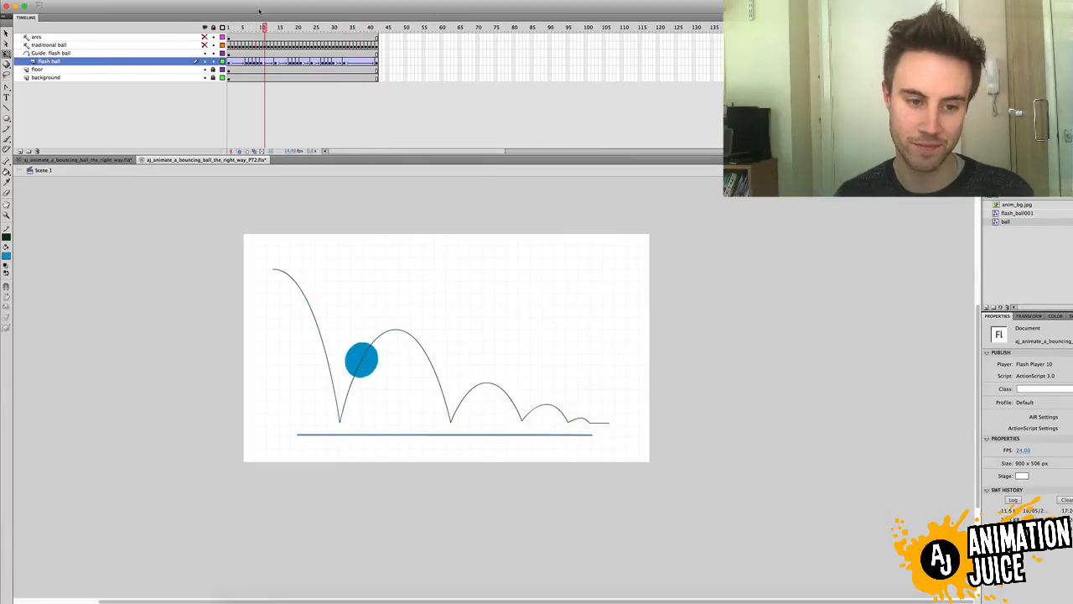
pyautogui.press('Return')
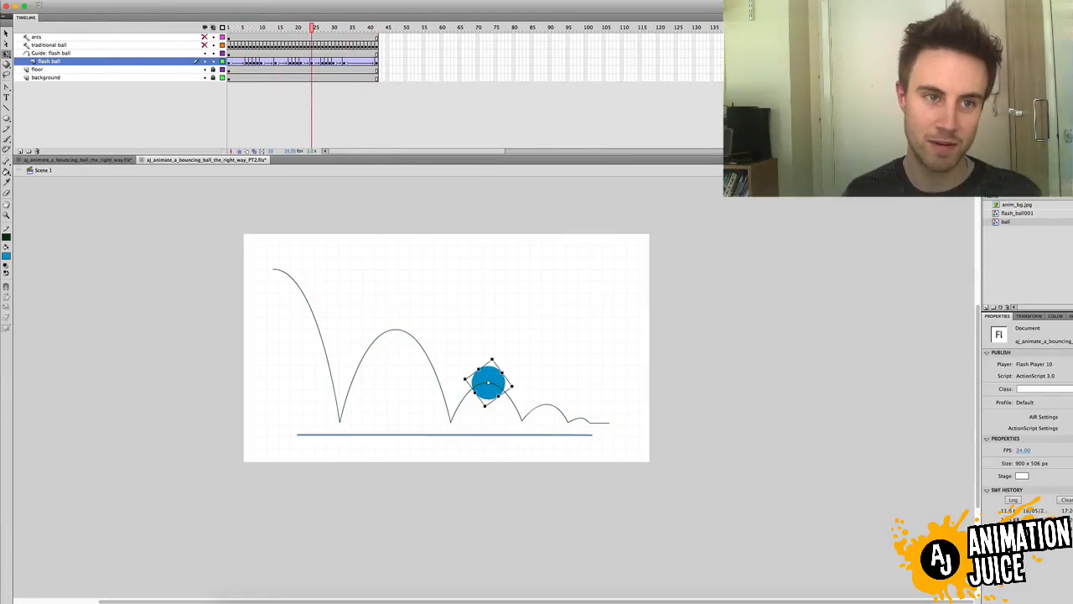
# Step: Step through the first fall from frame 1 to frame 7 and check the whole bounce's spacing with onion skinning
pyautogui.click(228, 27)
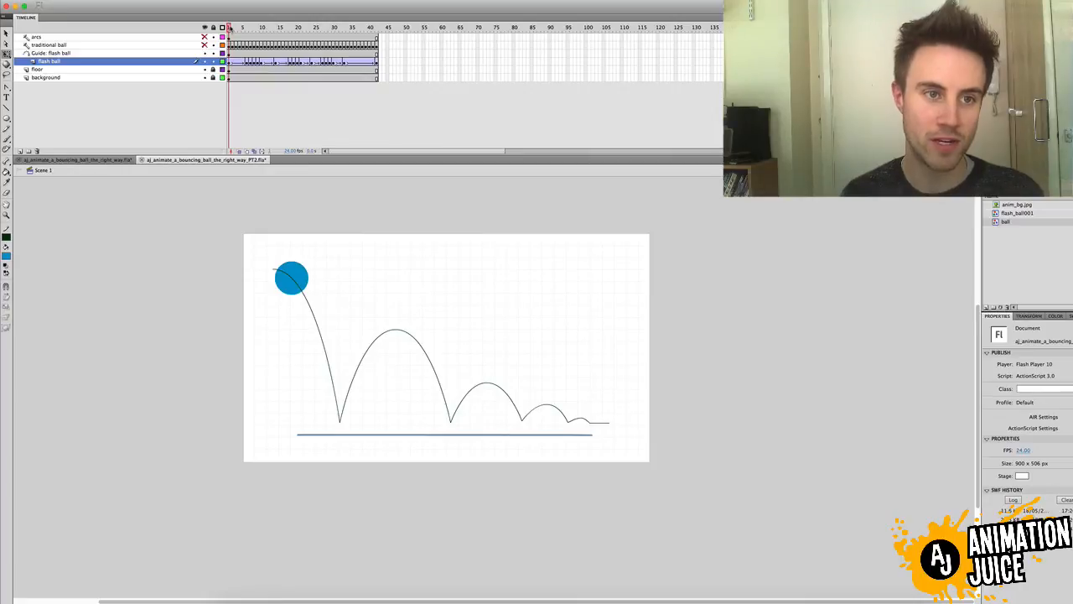
pyautogui.moveTo(229, 27); pyautogui.dragTo(243, 27)
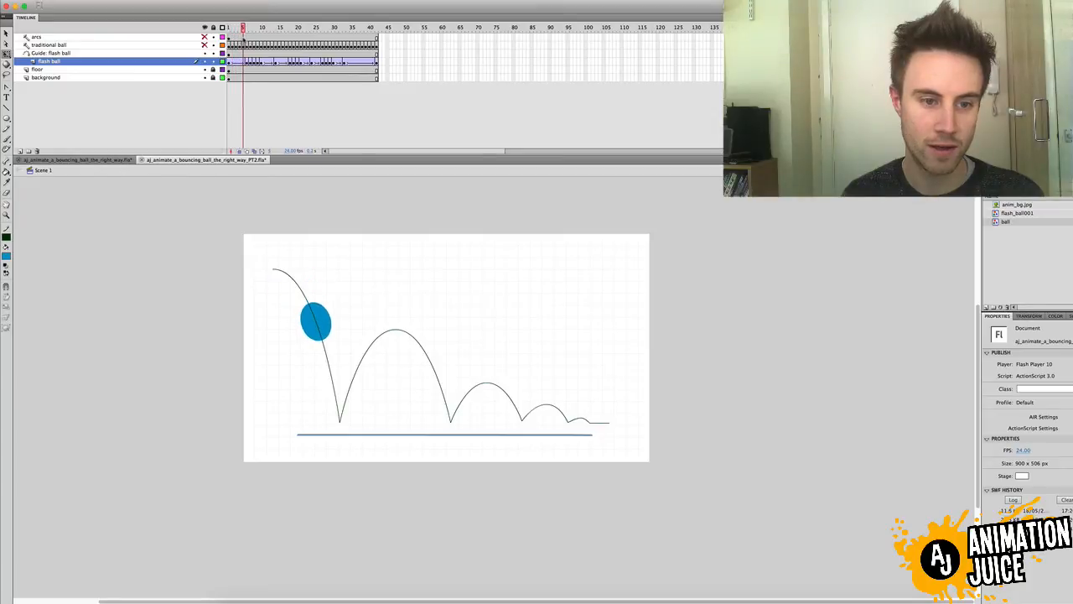
pyautogui.press('.')
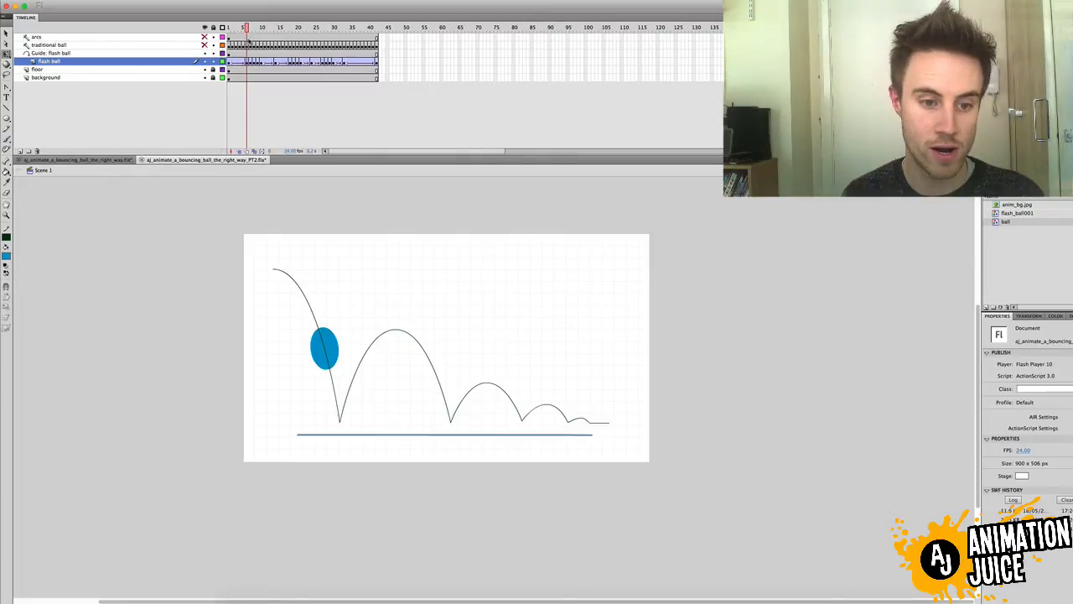
pyautogui.press('.')
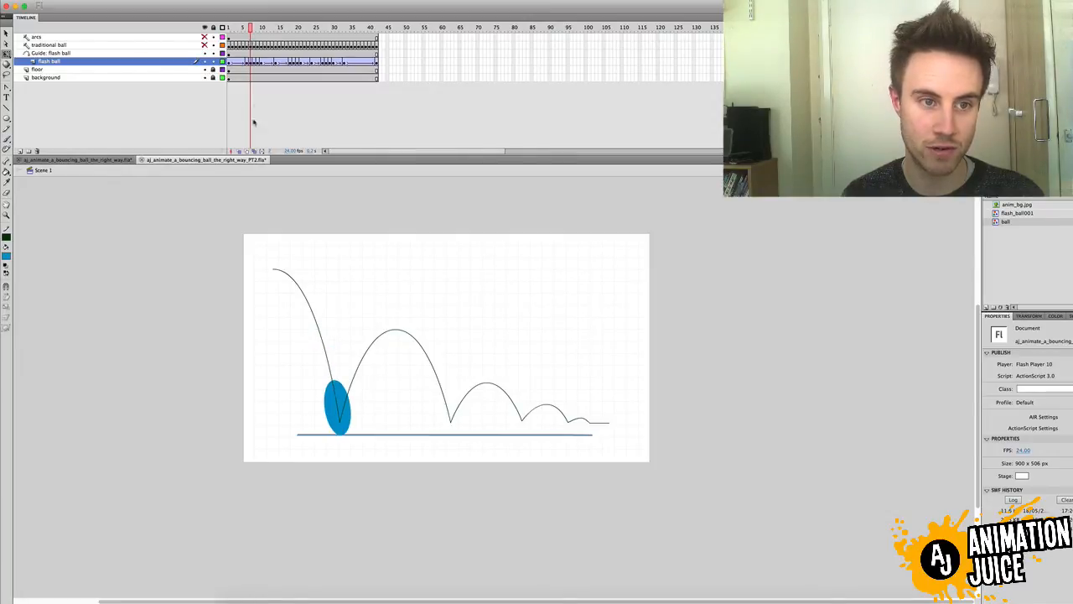
pyautogui.click(238, 151)
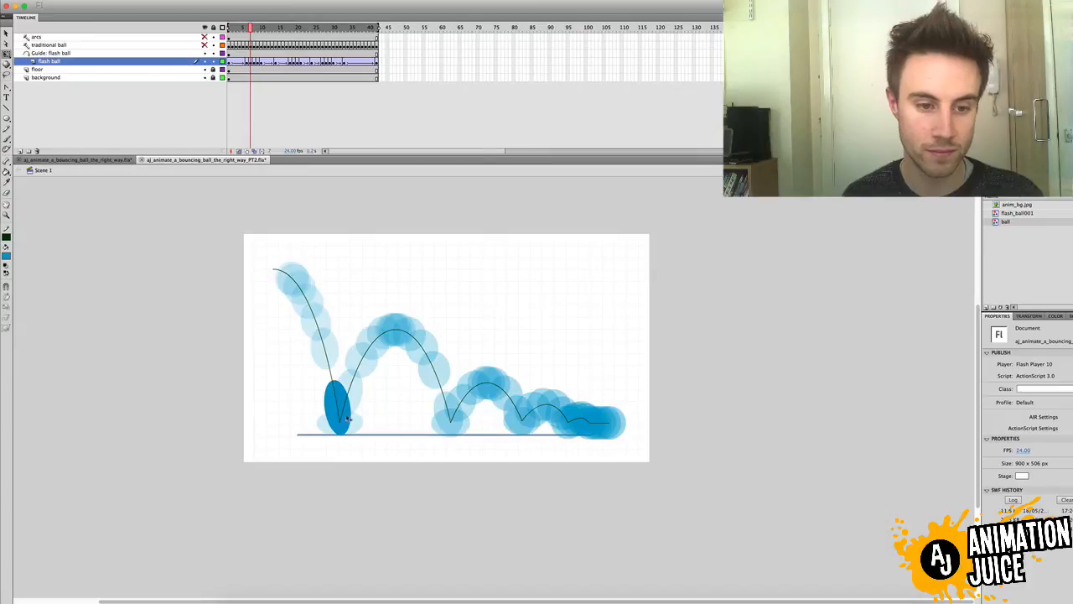
pyautogui.click(239, 151)
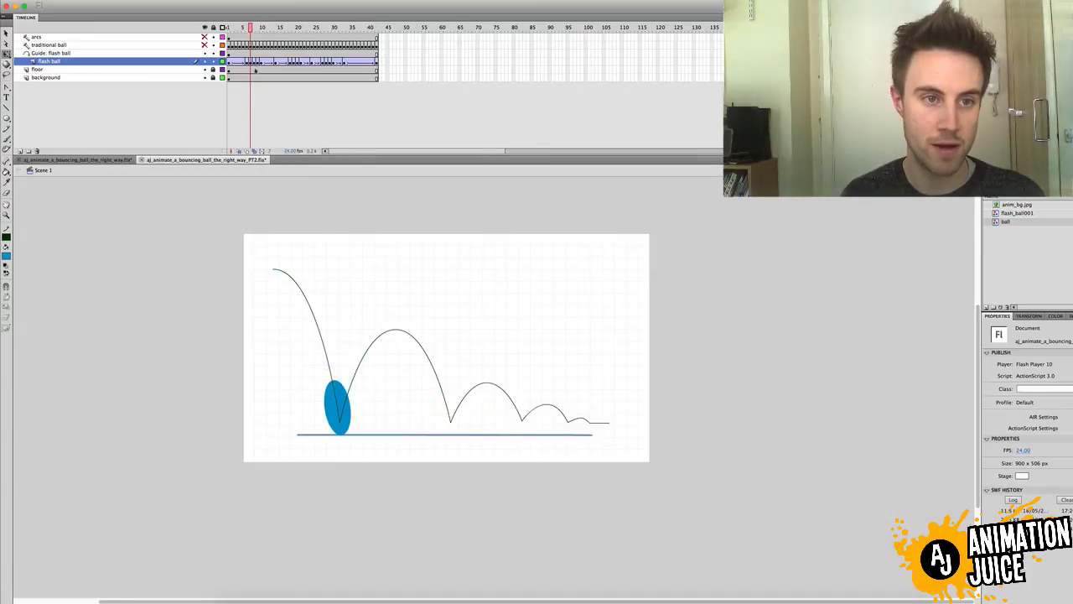
# Step: Compare the flash ball's stretch and squash around the first floor contact, between frames 7 and 9
pyautogui.click(254, 61)
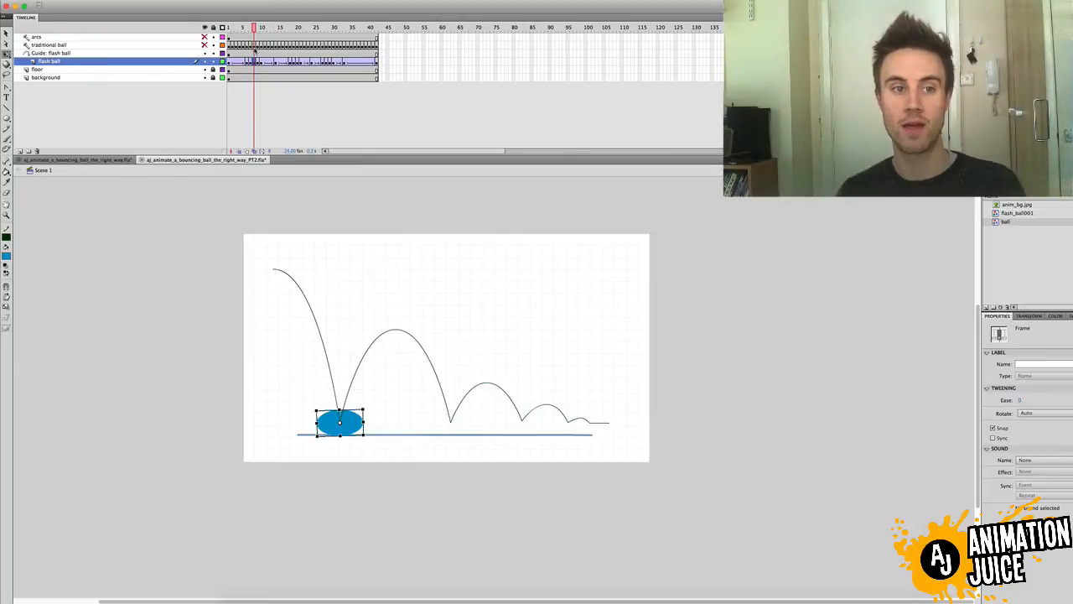
pyautogui.press('.')
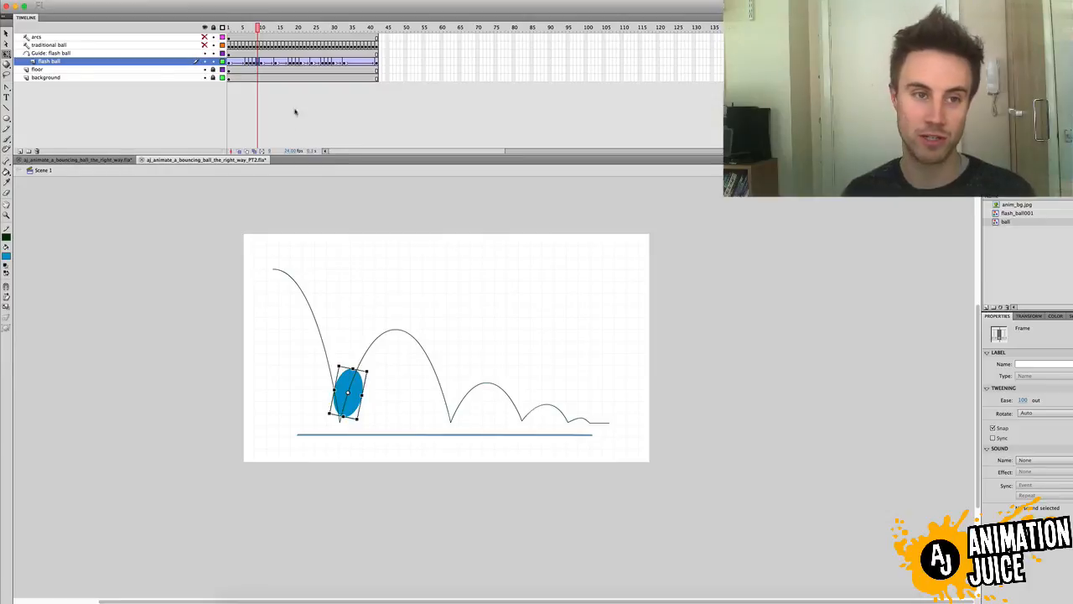
pyautogui.click(251, 28)
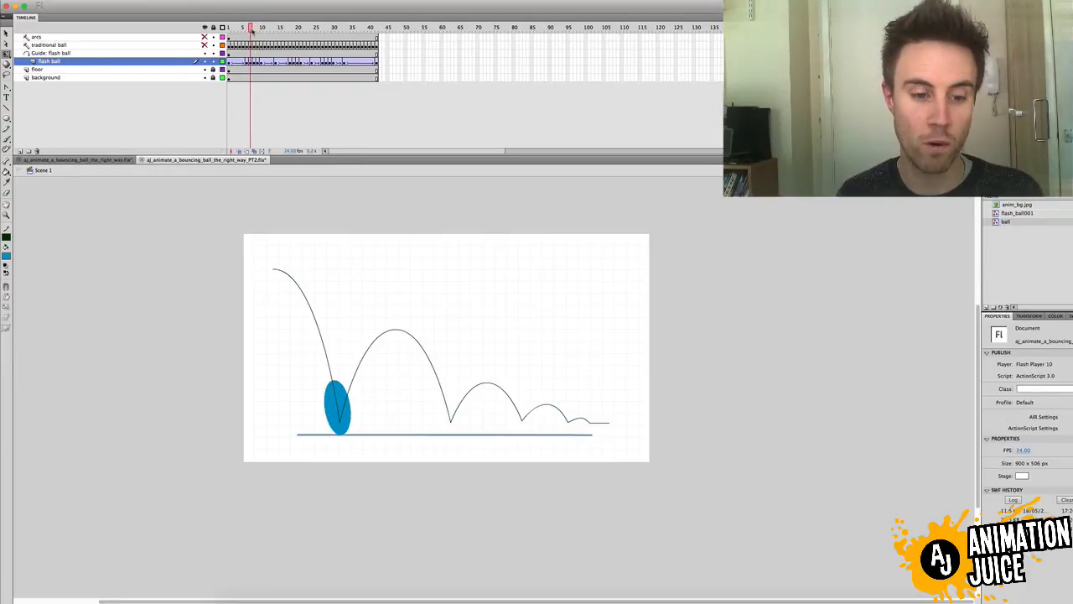
pyautogui.moveTo(251, 29); pyautogui.dragTo(255, 28)
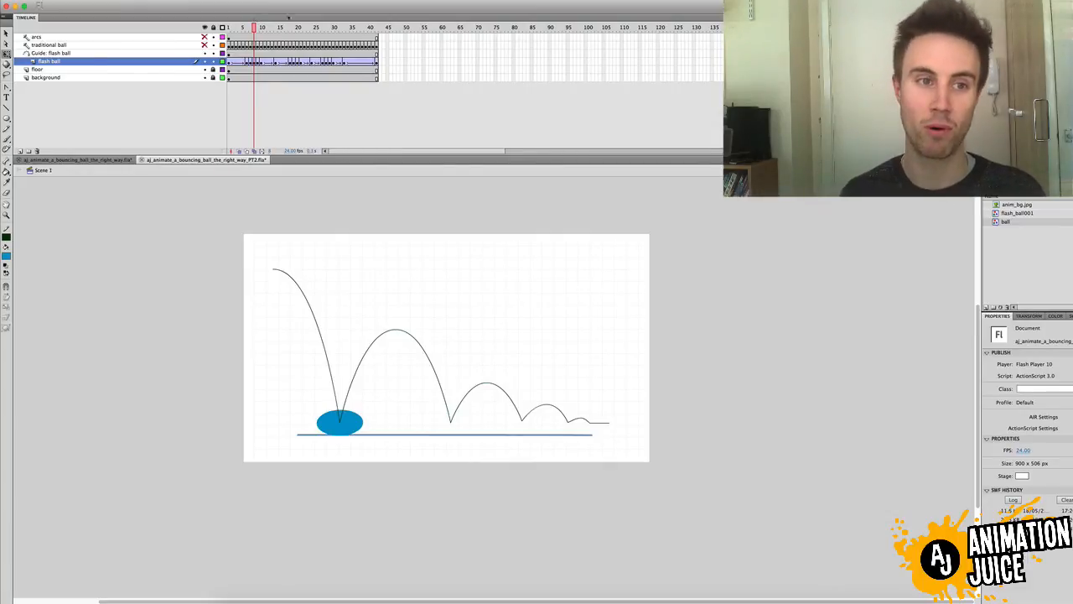
pyautogui.moveTo(254, 28)
pyautogui.mouseDown()
pyautogui.moveTo(228, 27)
pyautogui.moveTo(249, 28)
pyautogui.mouseUp()
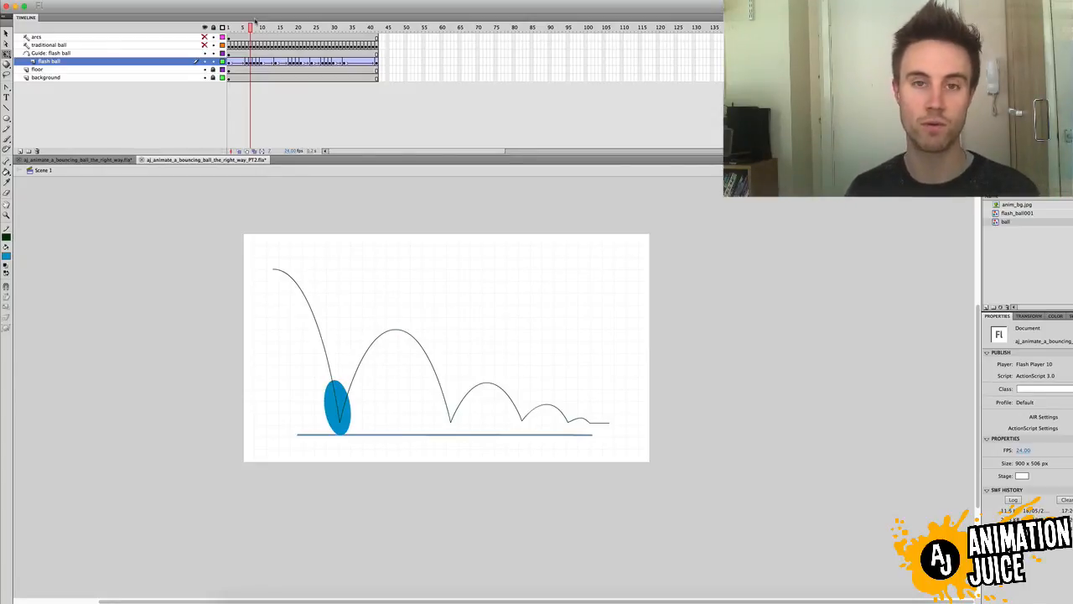
# Step: Review the flash ball's first fall again from frame 1 to frame 6
pyautogui.moveTo(250, 28); pyautogui.dragTo(228, 27)
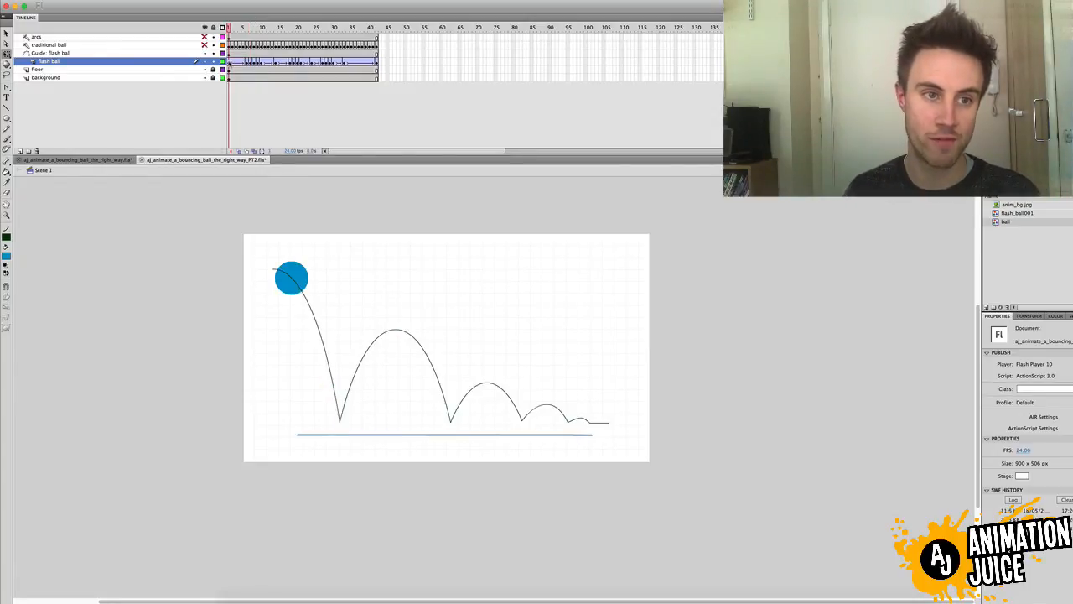
pyautogui.click(232, 28)
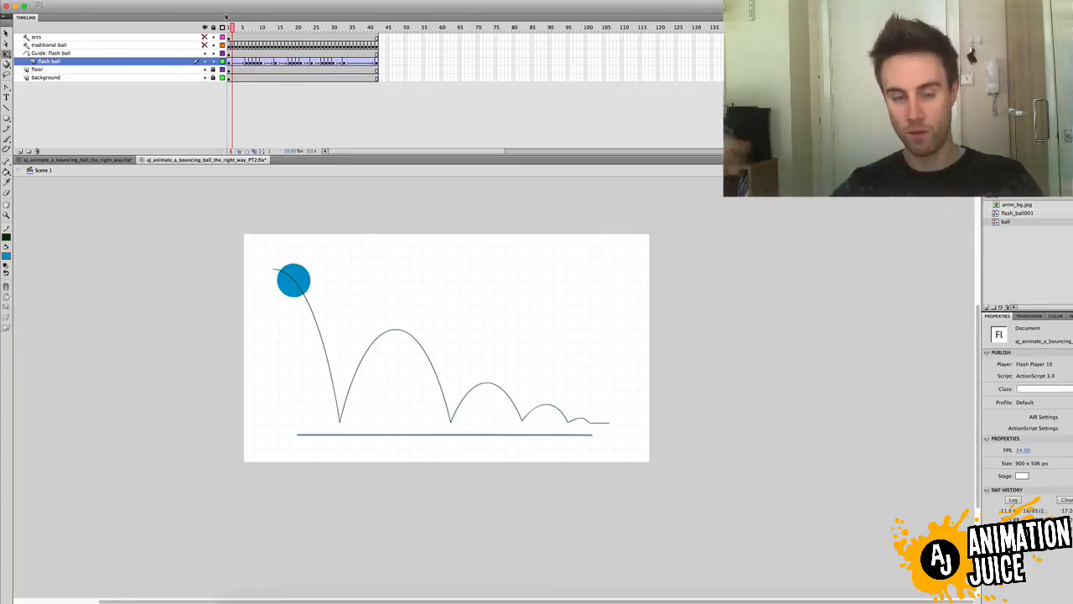
pyautogui.moveTo(232, 27); pyautogui.dragTo(246, 31)
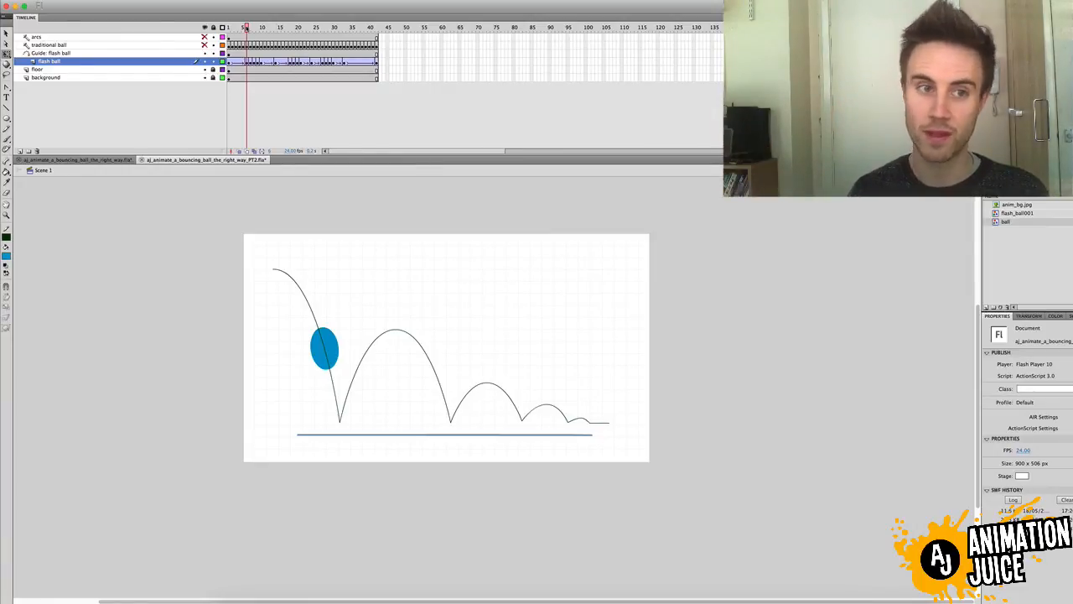
# Step: Return to frame 1 and hide the traditional ball layer
pyautogui.moveTo(247, 29); pyautogui.dragTo(228, 126)
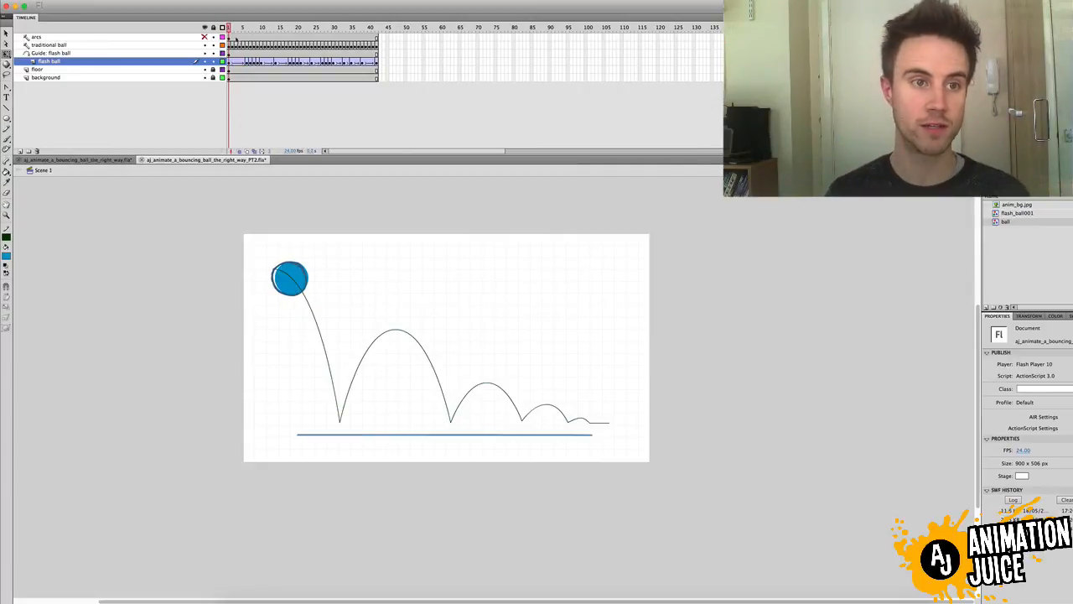
pyautogui.click(204, 45)
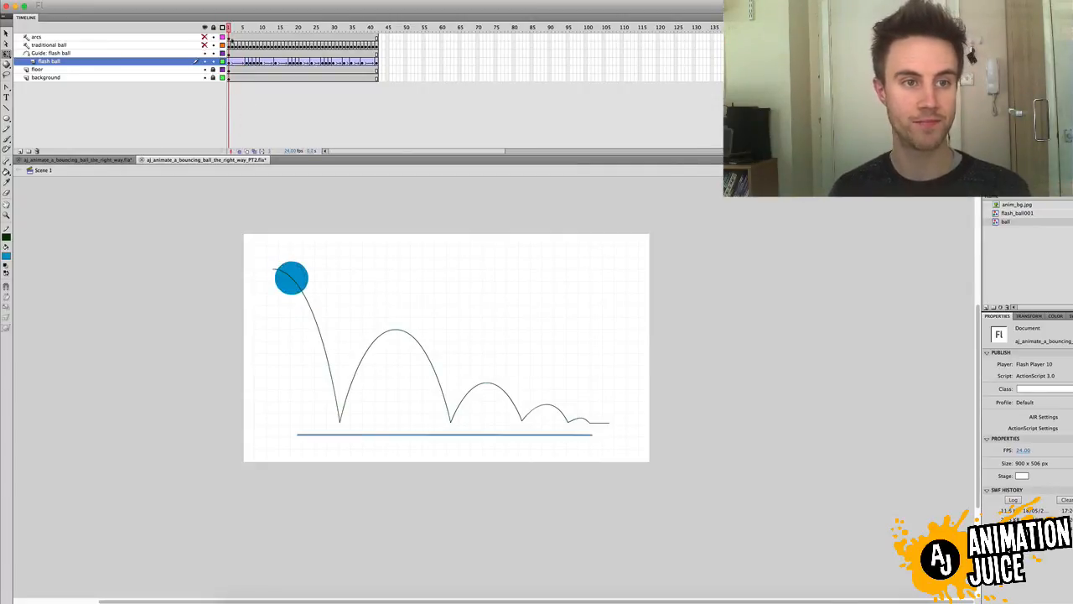
# Step: Check the tween ease values on the flash ball's first fall at frame 3 and its first rise at frame 12
pyautogui.click(235, 61)
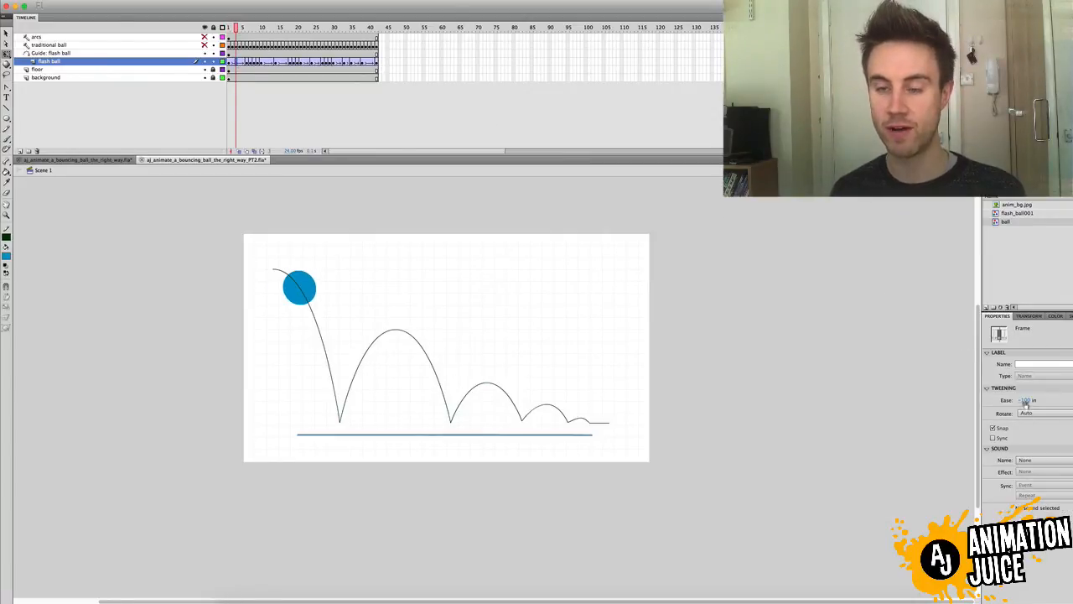
pyautogui.click(239, 28)
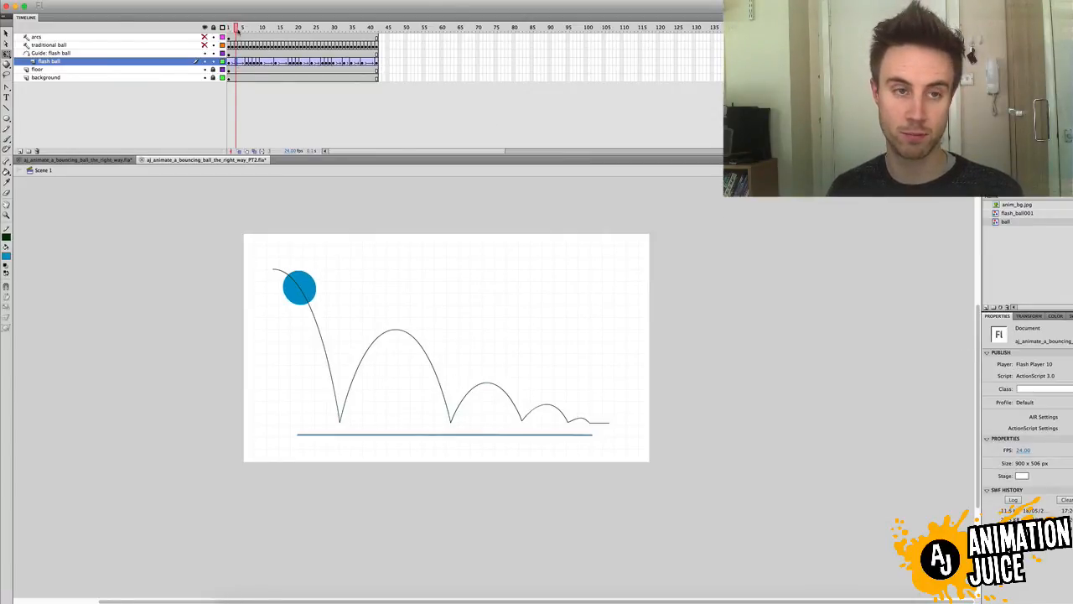
pyautogui.moveTo(239, 27); pyautogui.dragTo(269, 36)
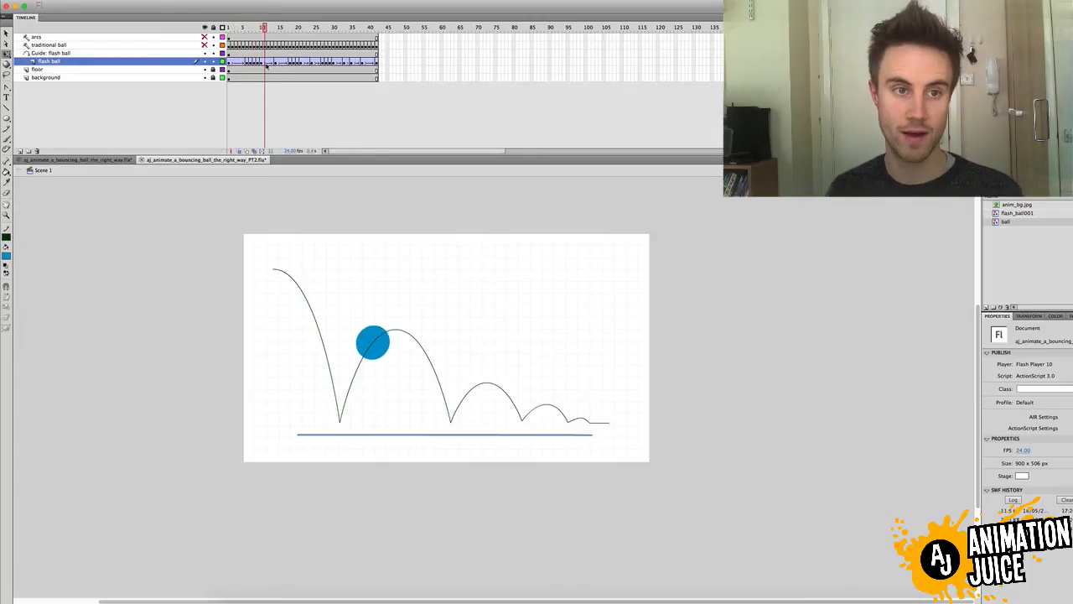
pyautogui.click(270, 63)
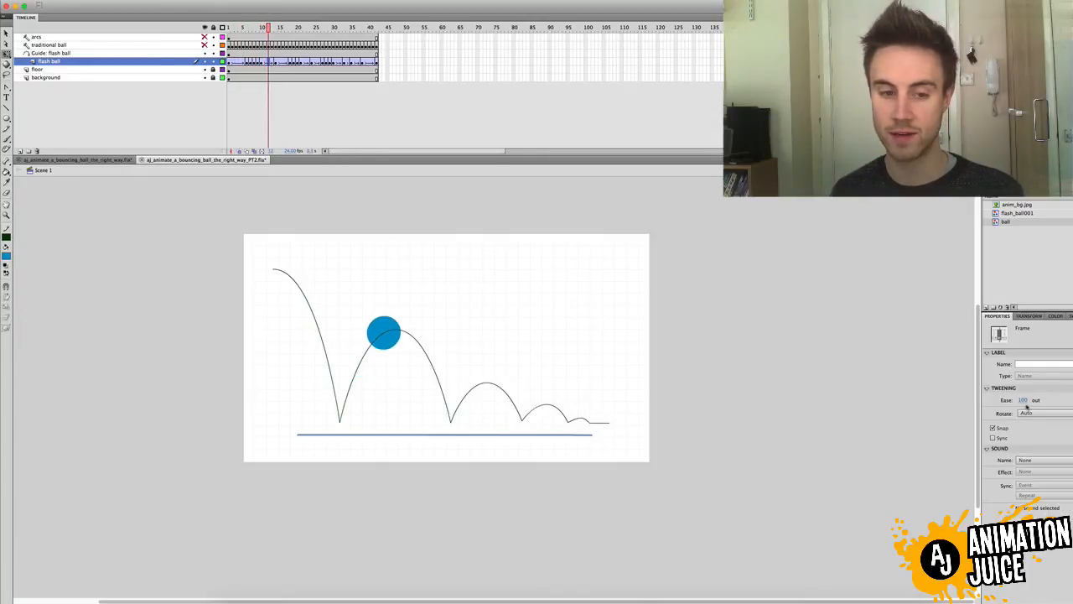
pyautogui.click(925, 371)
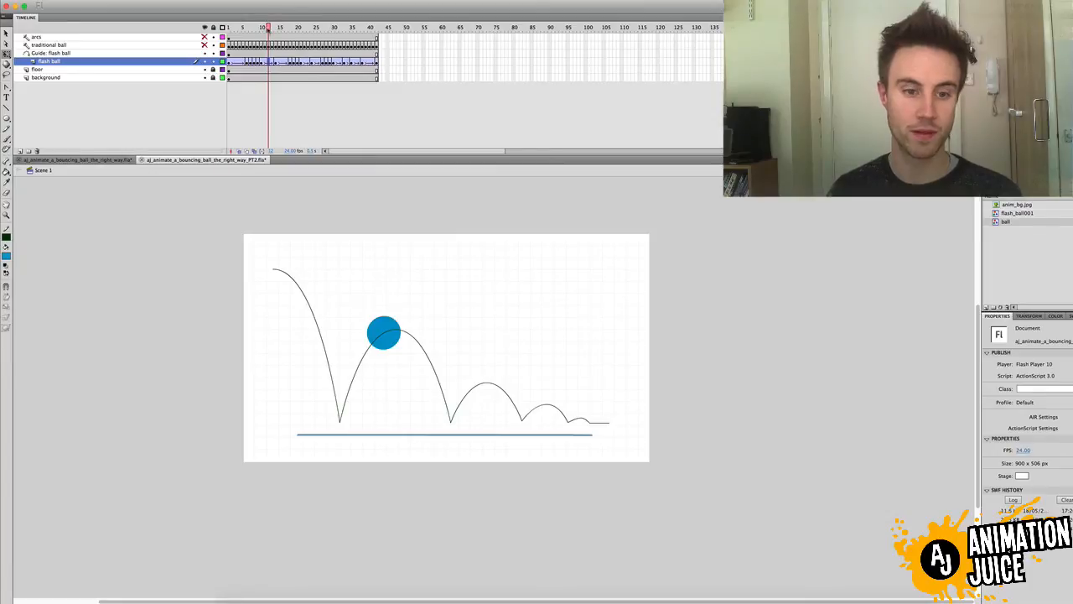
pyautogui.click(272, 29)
pyautogui.moveTo(272, 28)
pyautogui.mouseDown()
pyautogui.moveTo(229, 29)
pyautogui.moveTo(267, 29)
pyautogui.mouseUp()
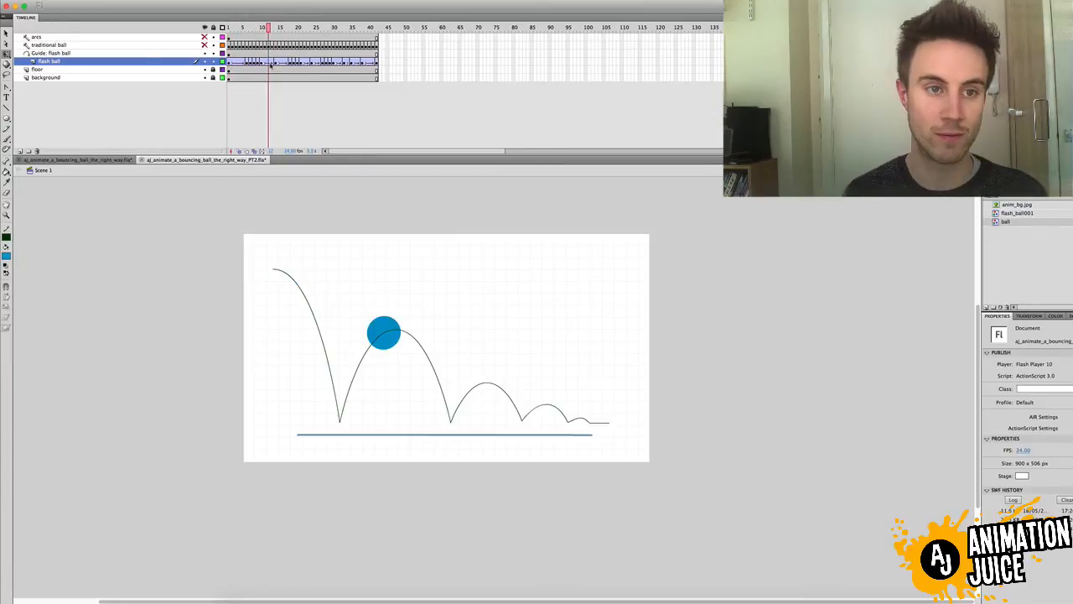
pyautogui.click(269, 64)
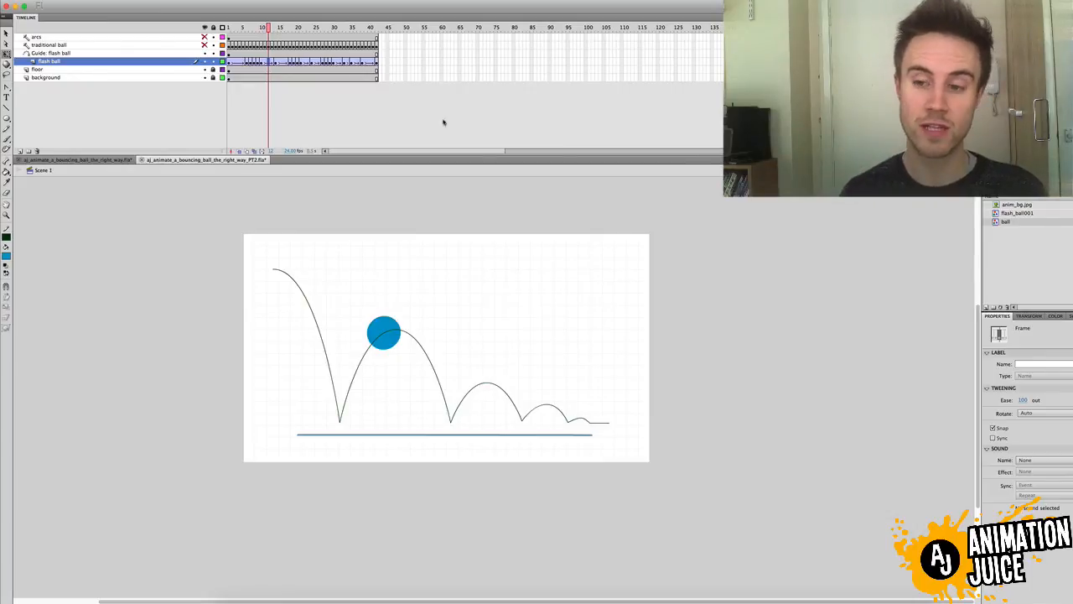
# Step: Compare the flash ball's spacing in the first fall with its movement over the tallest bounce's peak around frame 12
pyautogui.click(232, 61)
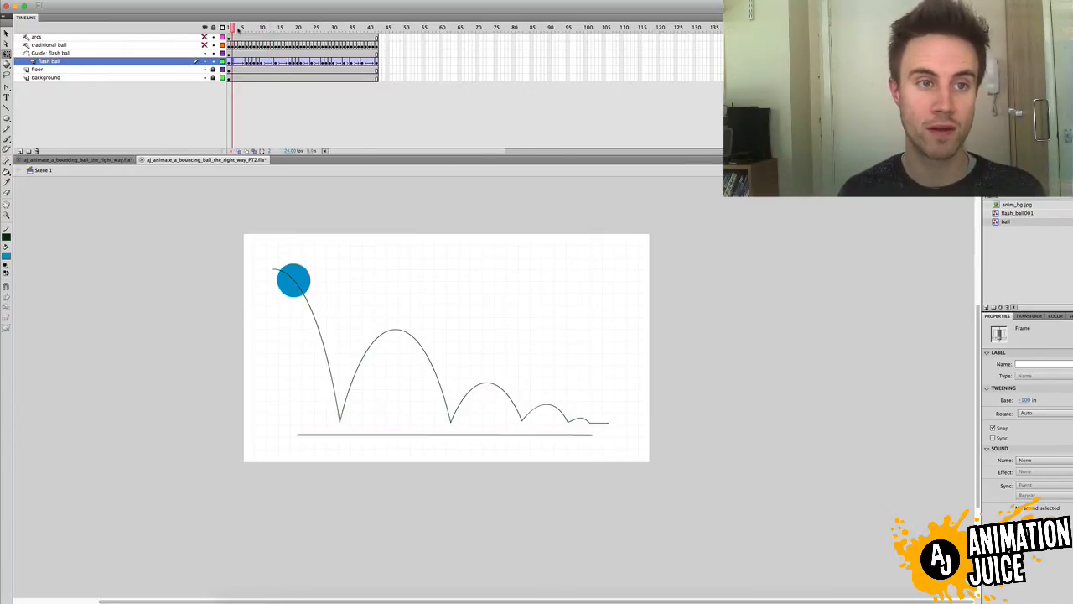
pyautogui.moveTo(239, 29); pyautogui.dragTo(268, 69)
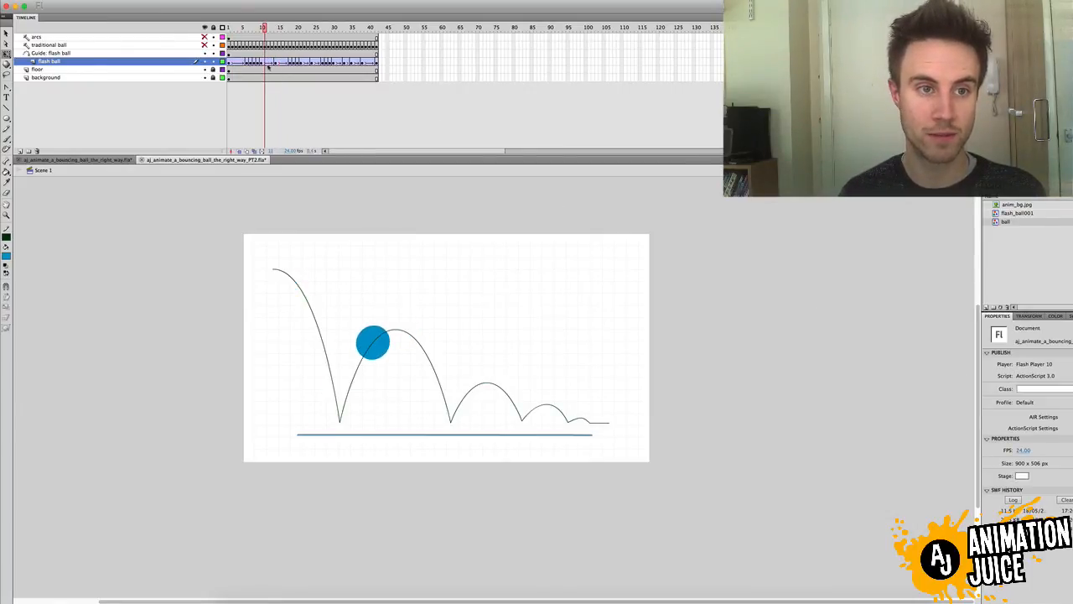
pyautogui.click(269, 63)
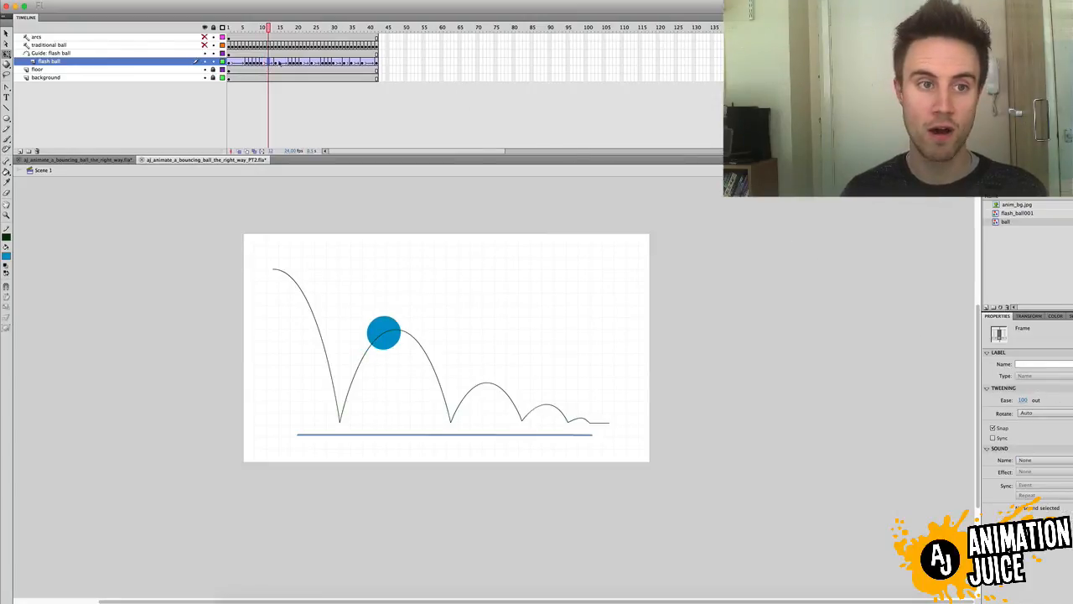
pyautogui.click(277, 63)
pyautogui.press(',')
pyautogui.press(',')
pyautogui.click(275, 64)
pyautogui.press(',')
pyautogui.press(',')
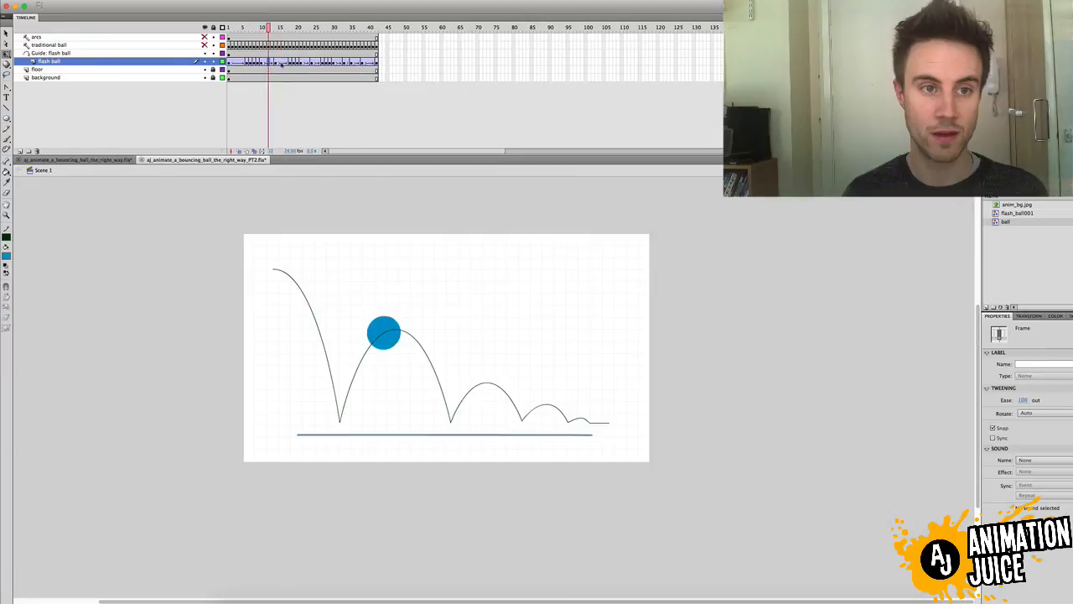
# Step: Set the ease of the flash ball's tween rising to the tallest bounce's peak, around frame 13, to 75
pyautogui.click(269, 64)
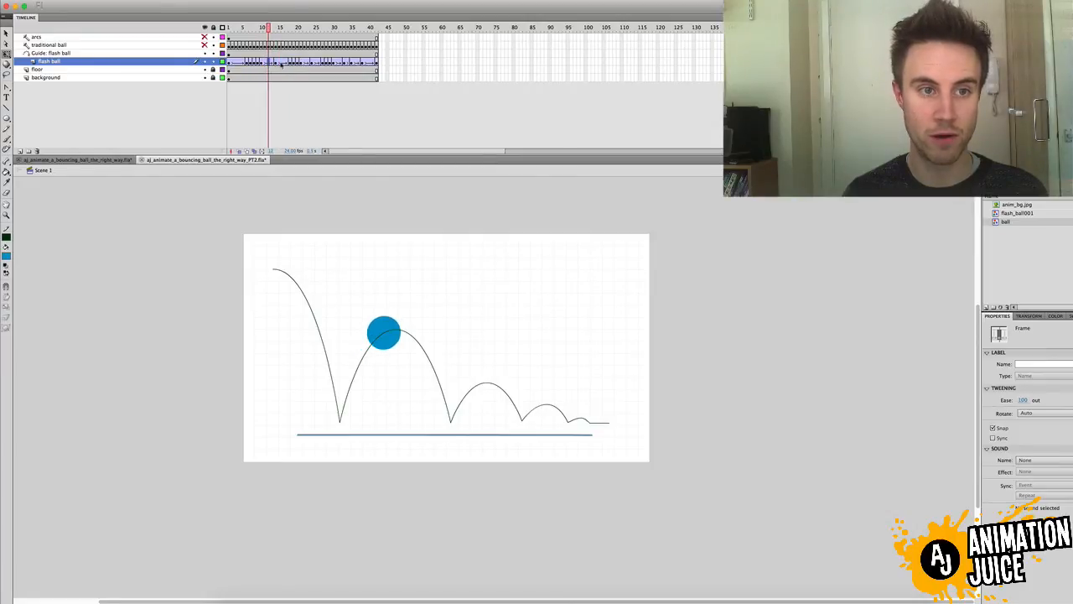
pyautogui.click(280, 64)
pyautogui.press(',')
pyautogui.press(',')
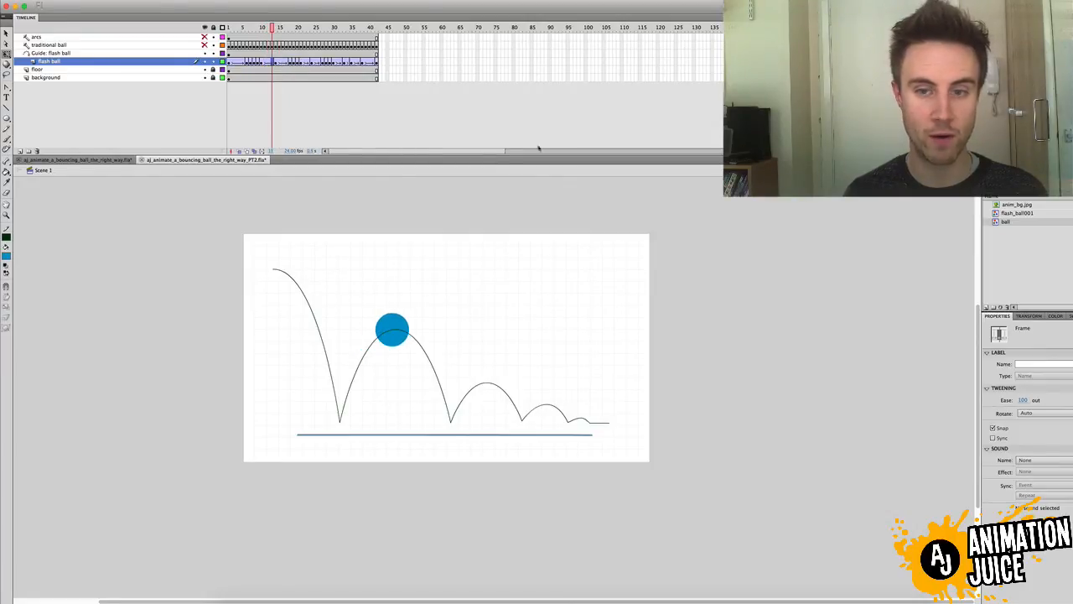
pyautogui.click(1023, 401)
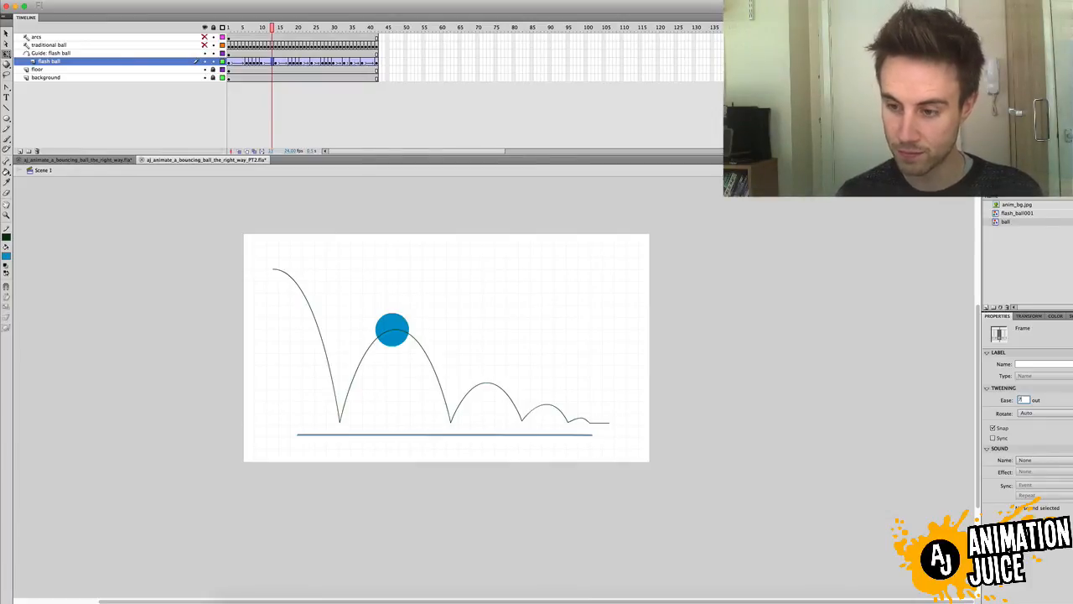
pyautogui.press('Return')
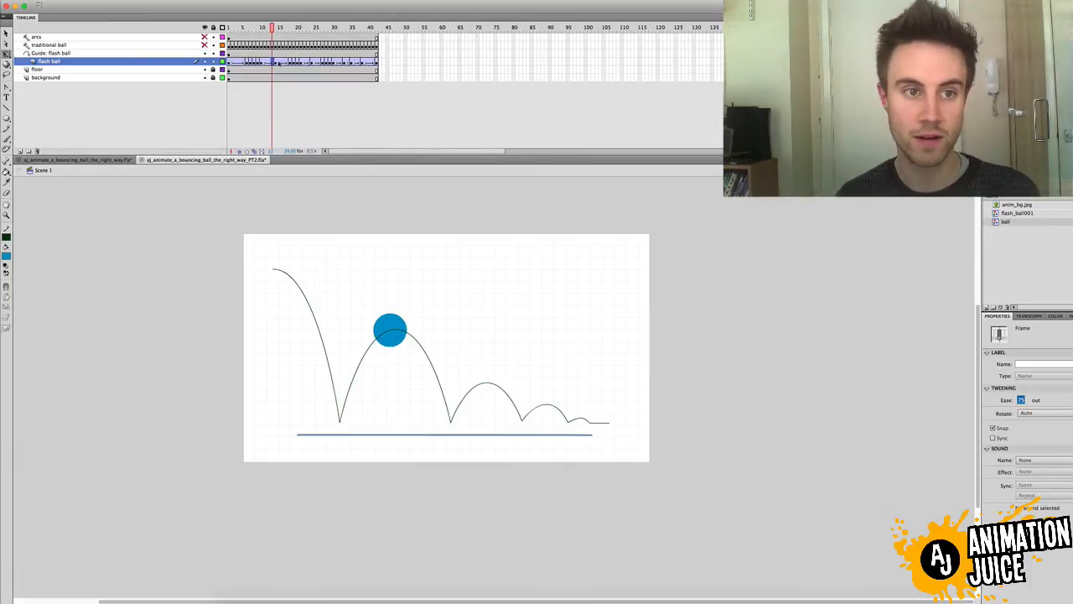
# Step: Set the ease of the flash ball's tween falling from the tallest bounce's peak, around frame 16, to -75
pyautogui.click(282, 61)
pyautogui.click(1022, 400)
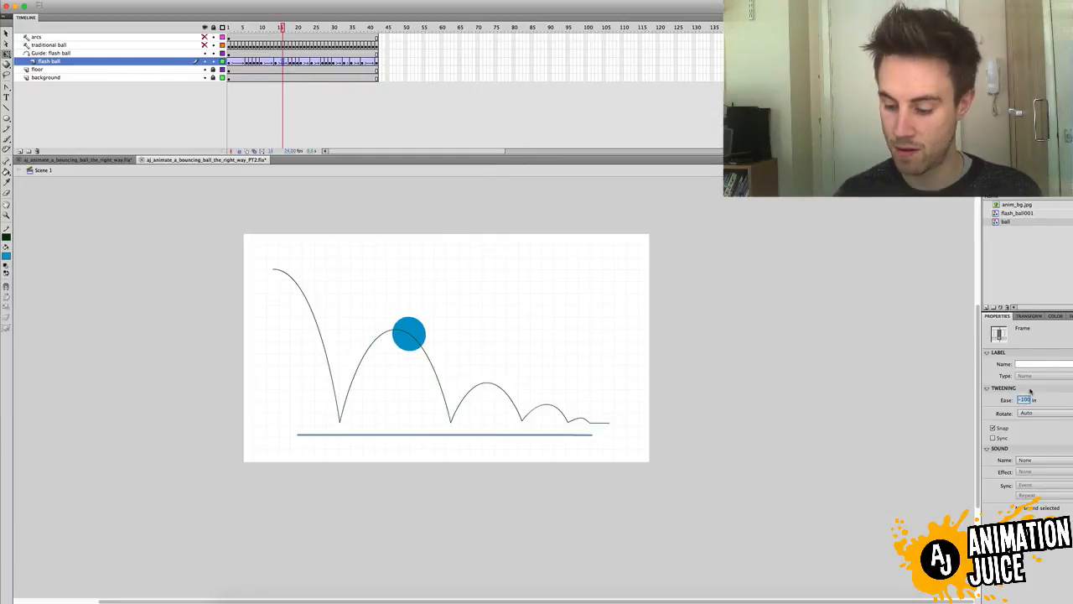
pyautogui.write('-75')
pyautogui.press('Return')
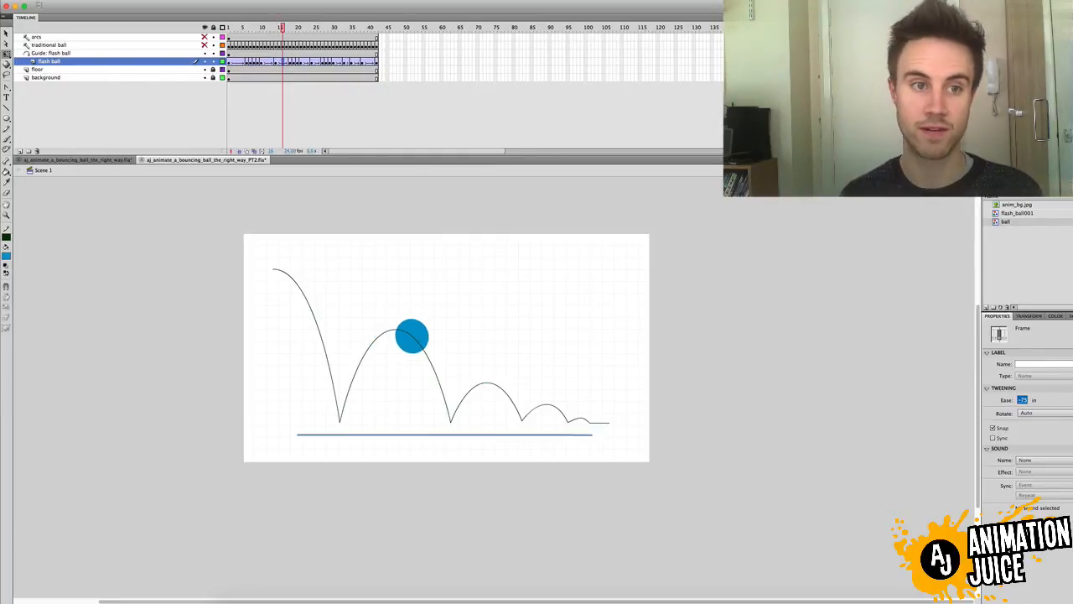
# Step: Compare the easing around the next smaller bounce's peak, frames 22 to 25, with that of the earlier falls and rises
pyautogui.click(305, 64)
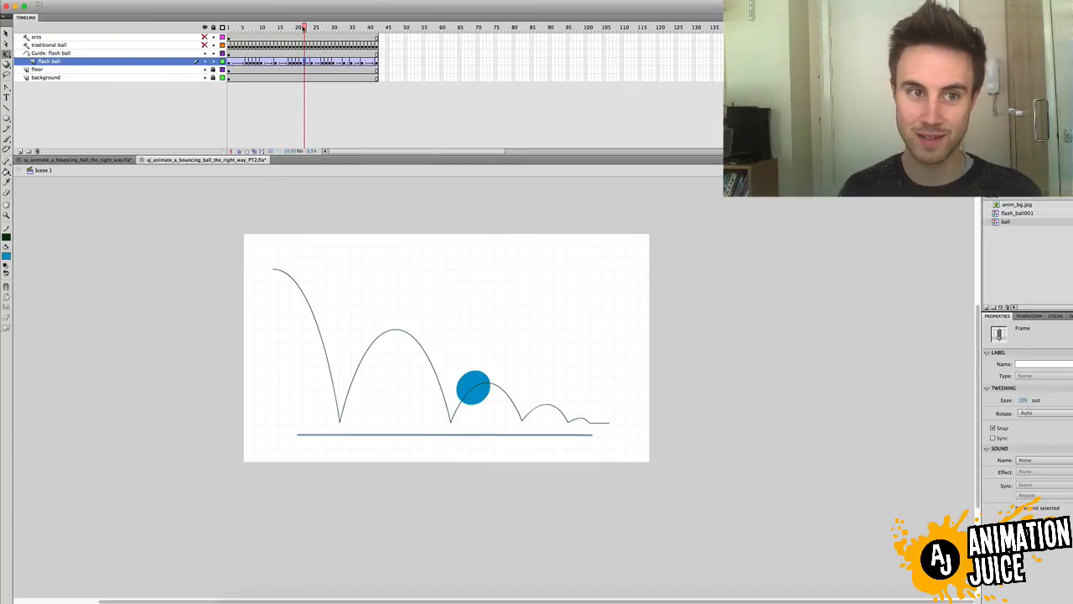
pyautogui.click(308, 63)
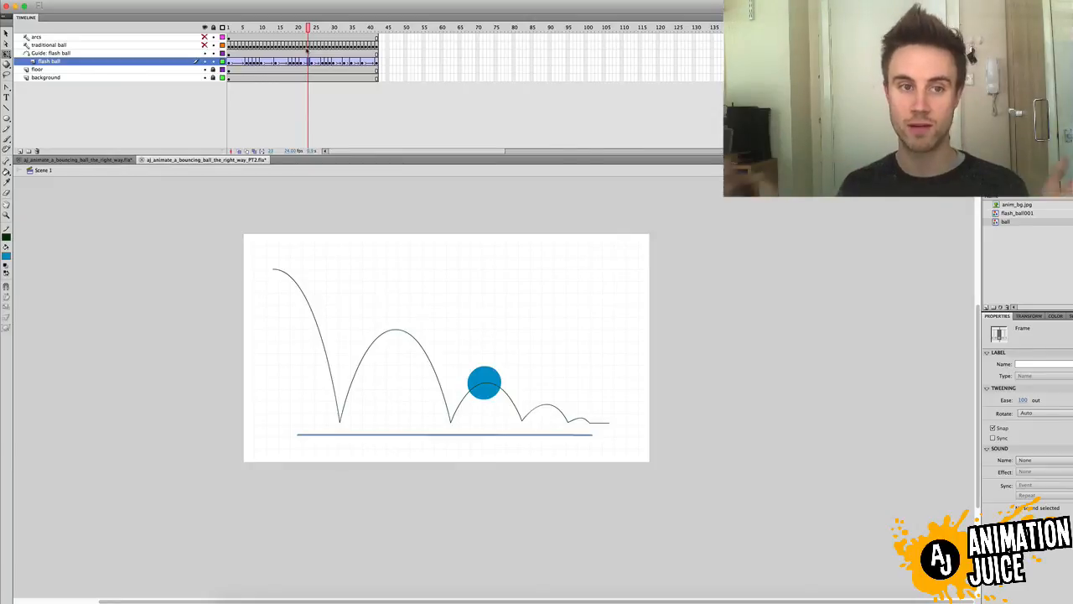
pyautogui.click(314, 64)
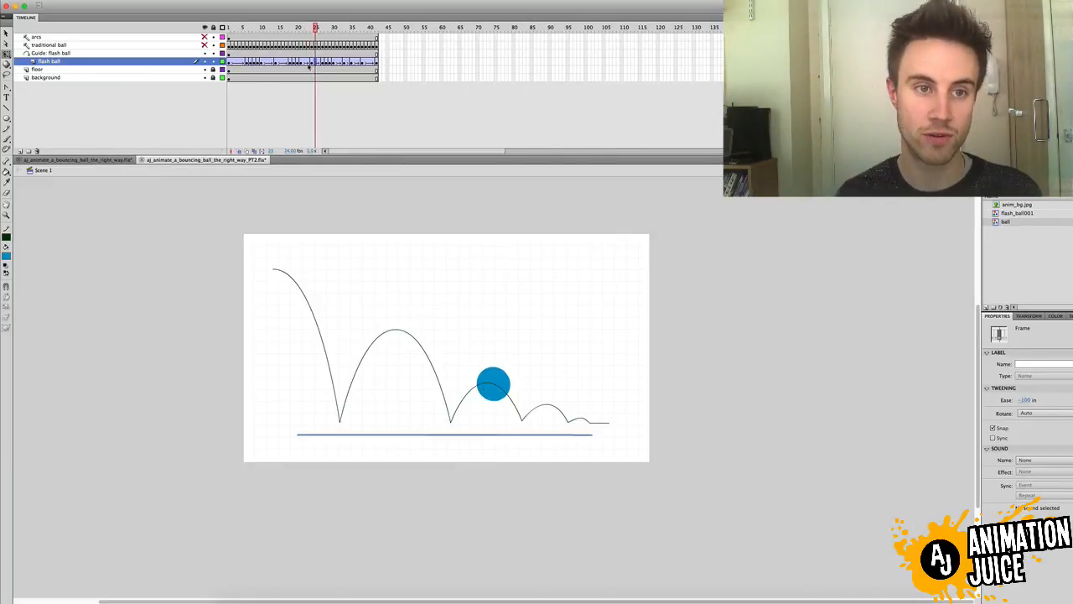
pyautogui.click(308, 64)
pyautogui.click(314, 65)
pyautogui.click(308, 65)
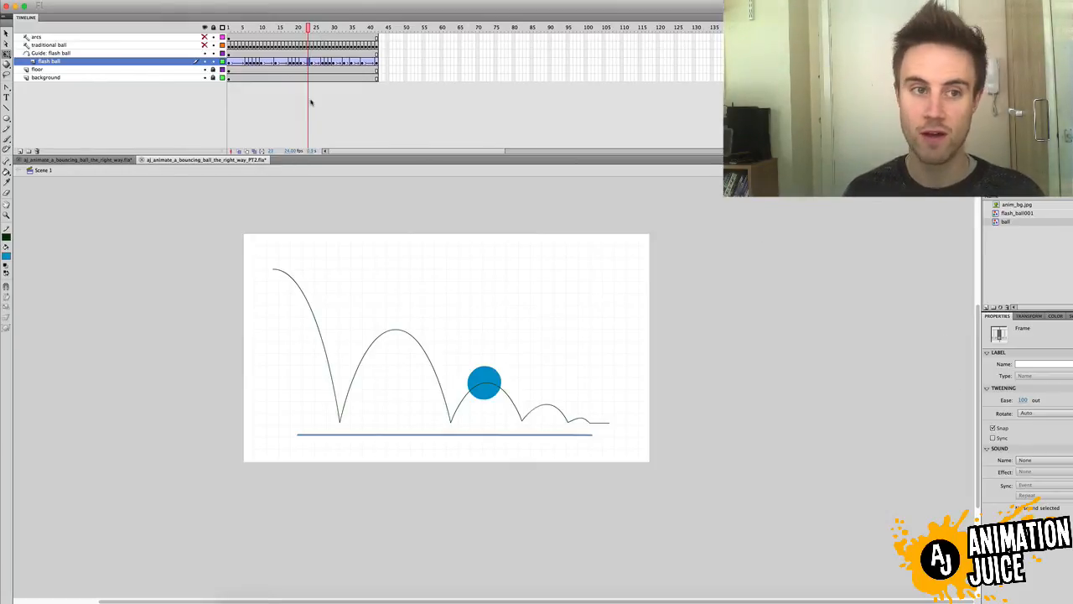
pyautogui.click(236, 62)
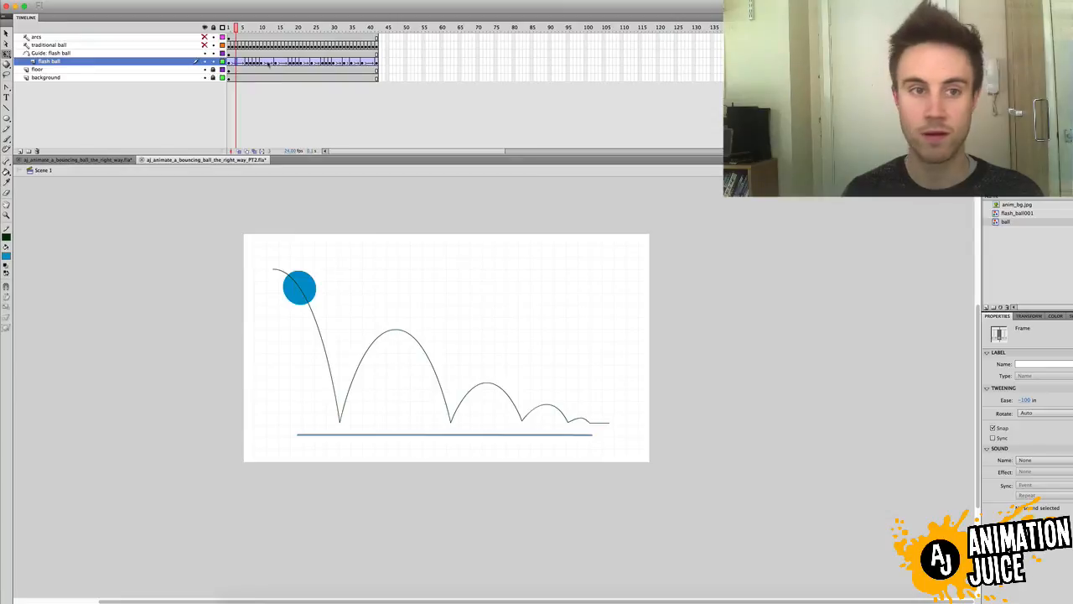
pyautogui.click(269, 62)
pyautogui.click(288, 63)
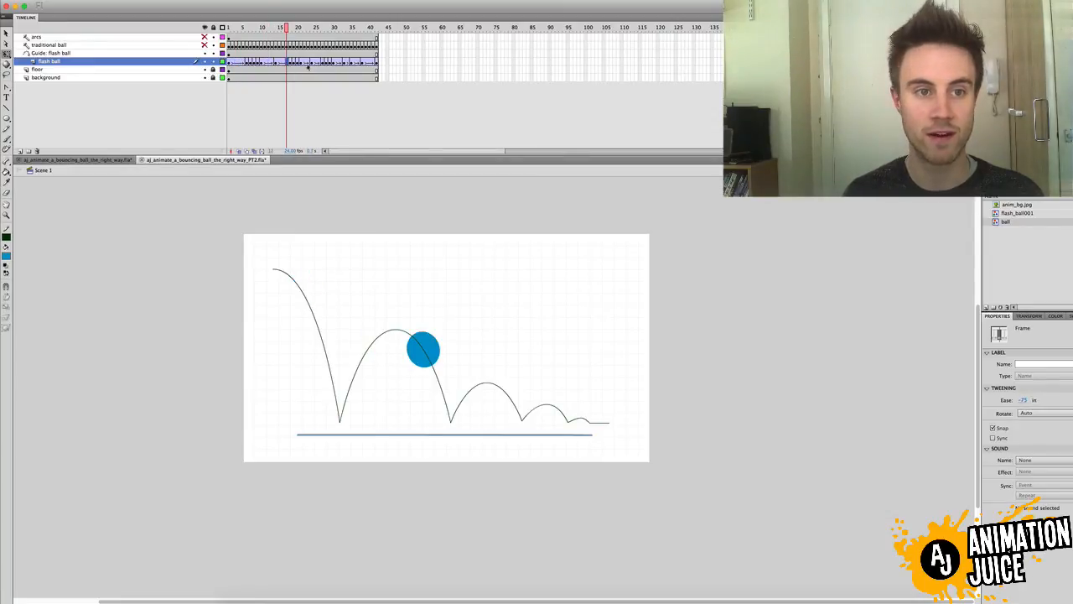
# Step: Set the ease of the flash ball's tween rising into the second-highest bounce, at frame 22, to 50
pyautogui.click(307, 63)
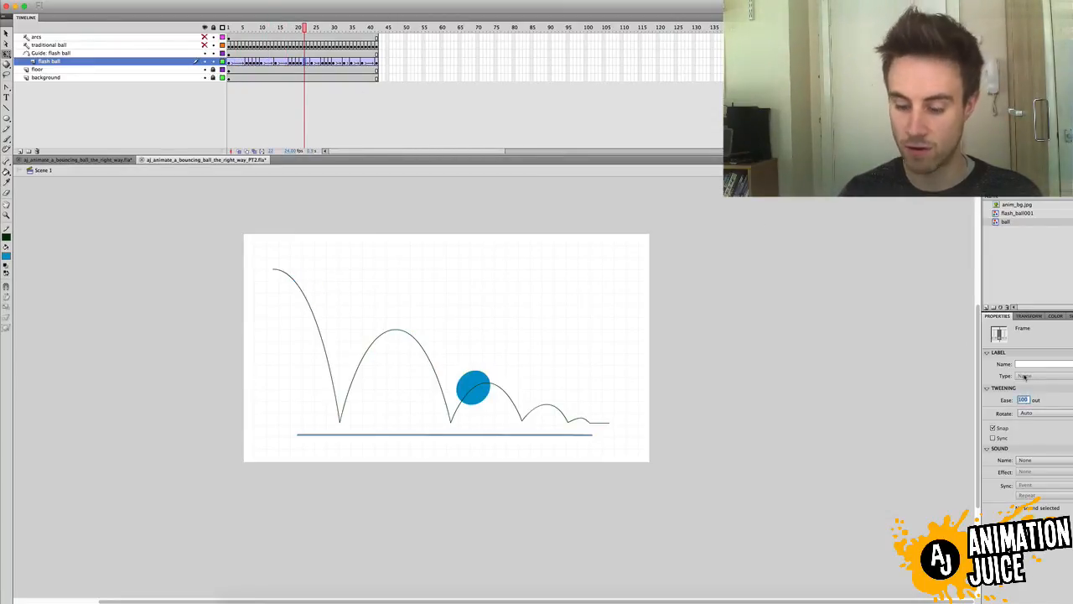
pyautogui.click(1023, 401)
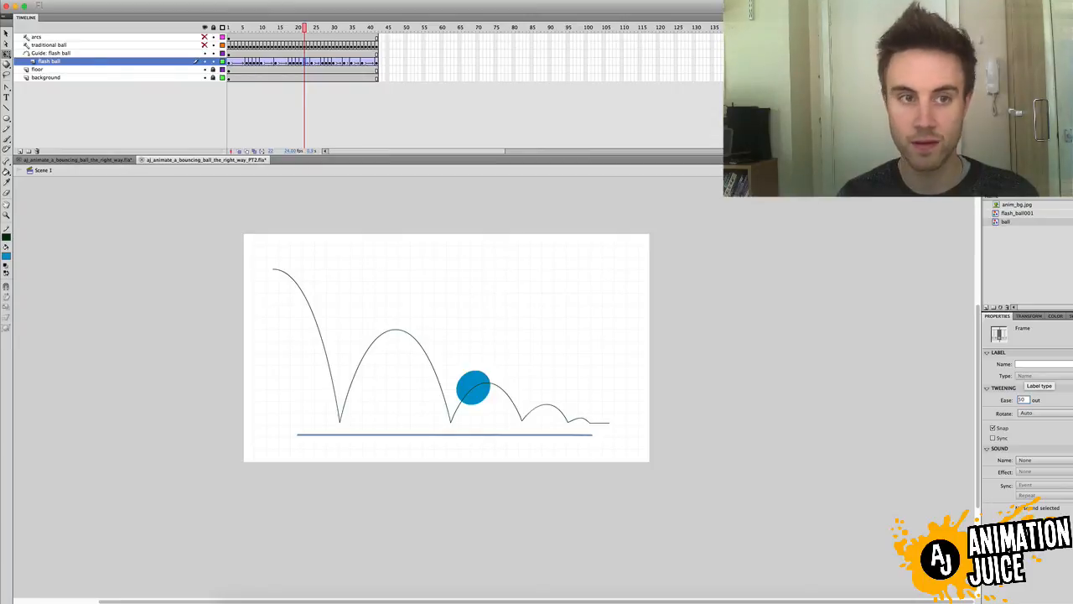
pyautogui.press('Return')
# Step: Set the ease of the flash ball's tween falling from the second-highest bounce, at frame 26, to -50 and play the animation
pyautogui.click(317, 63)
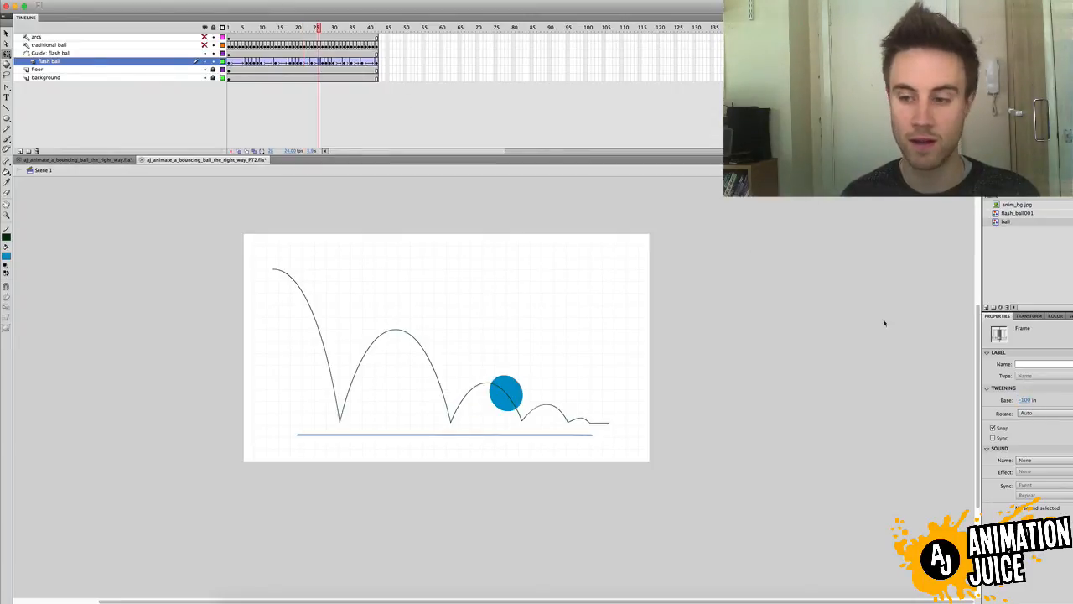
pyautogui.click(1022, 401)
pyautogui.write('-50')
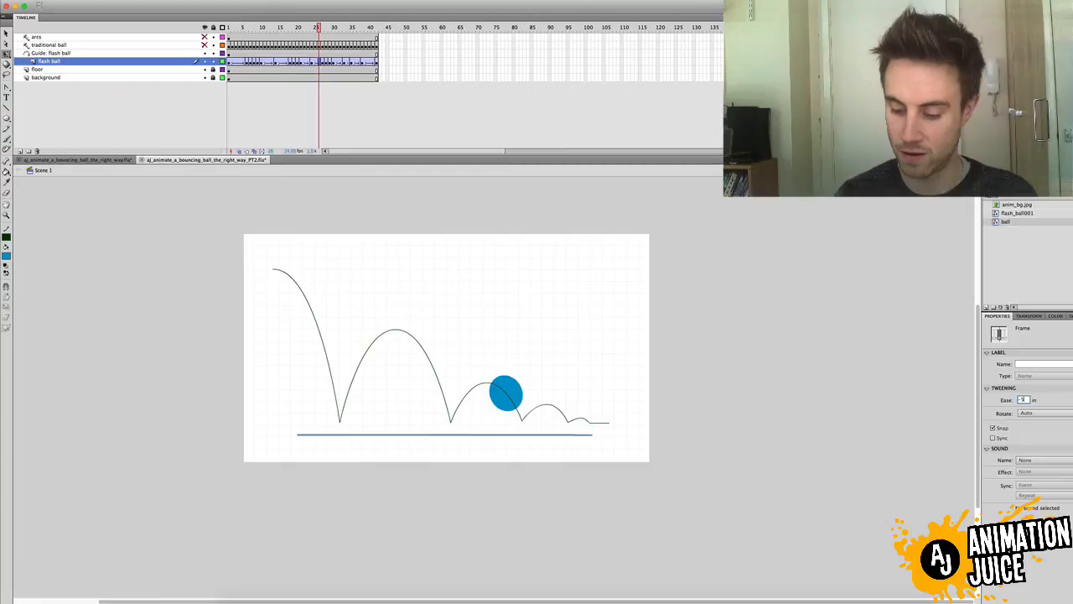
pyautogui.press('Return')
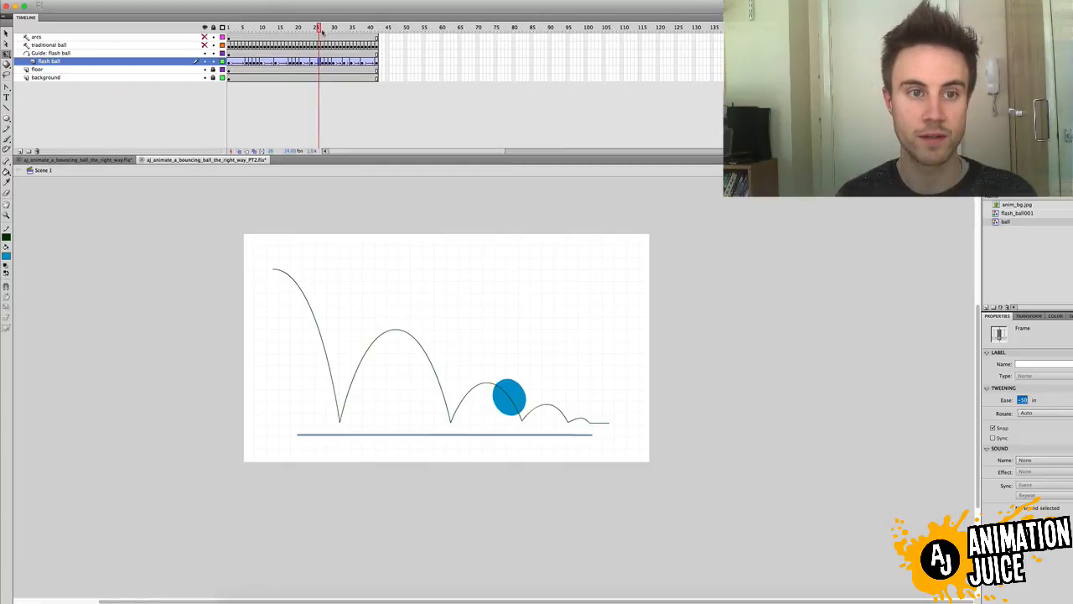
pyautogui.press('Return')
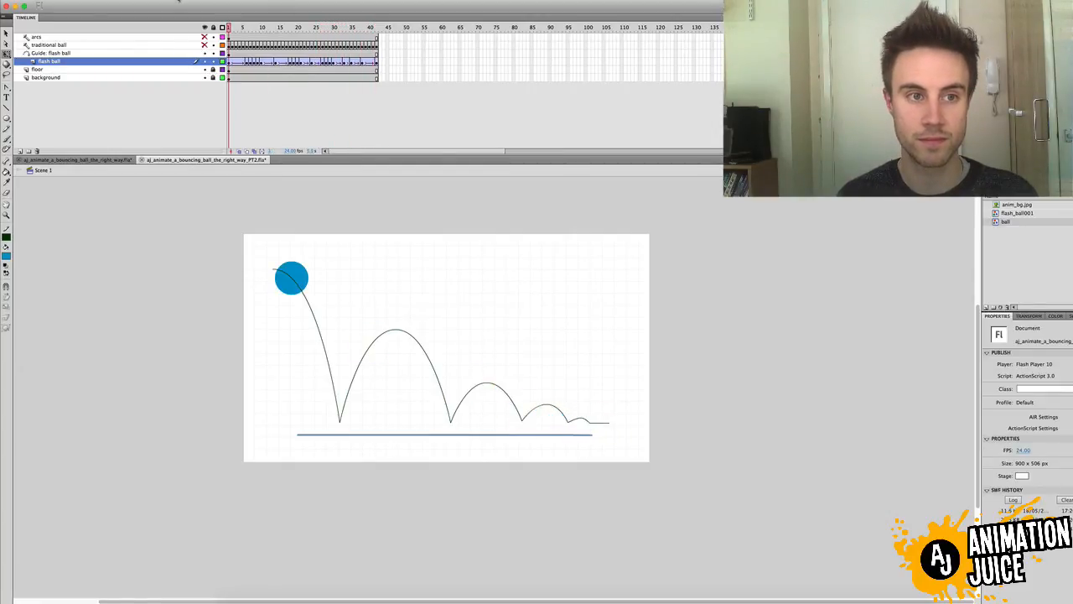
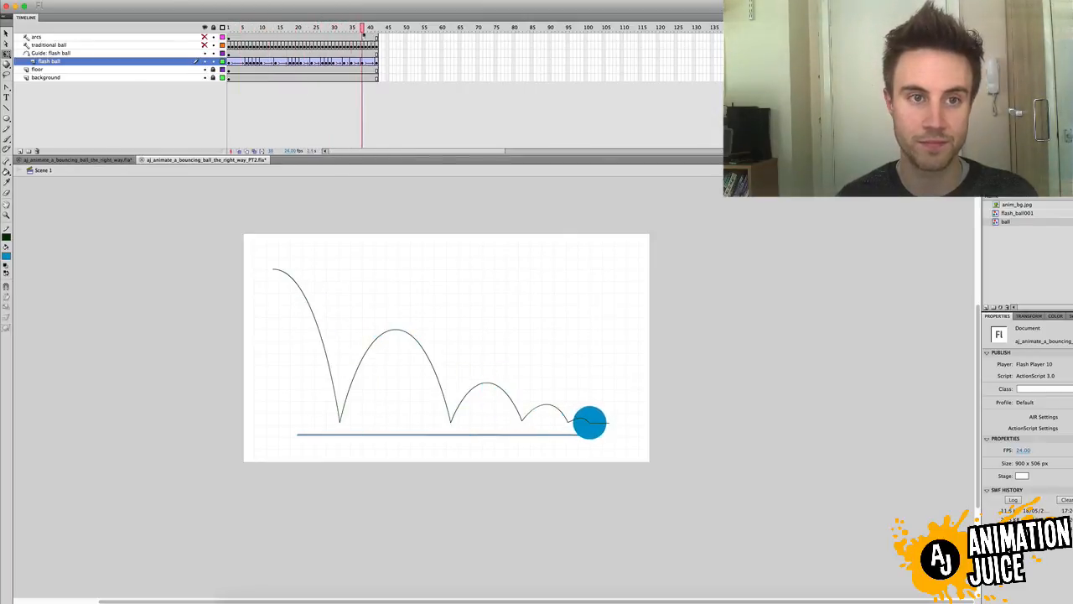
# Step: Select the path on the flash ball's motion guide layer and save the document
pyautogui.click(354, 63)
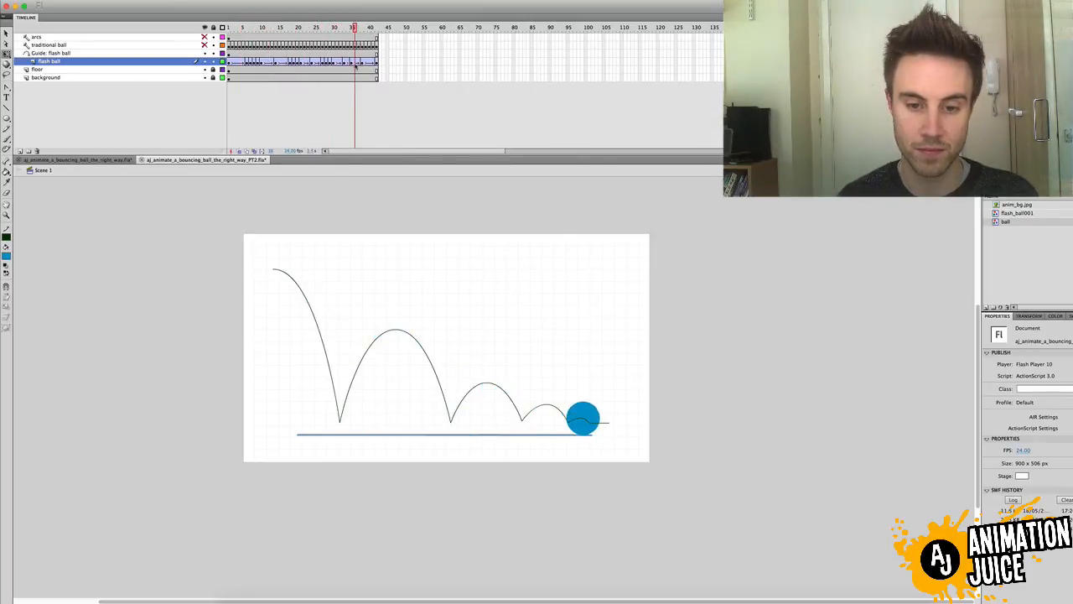
pyautogui.click(180, 54)
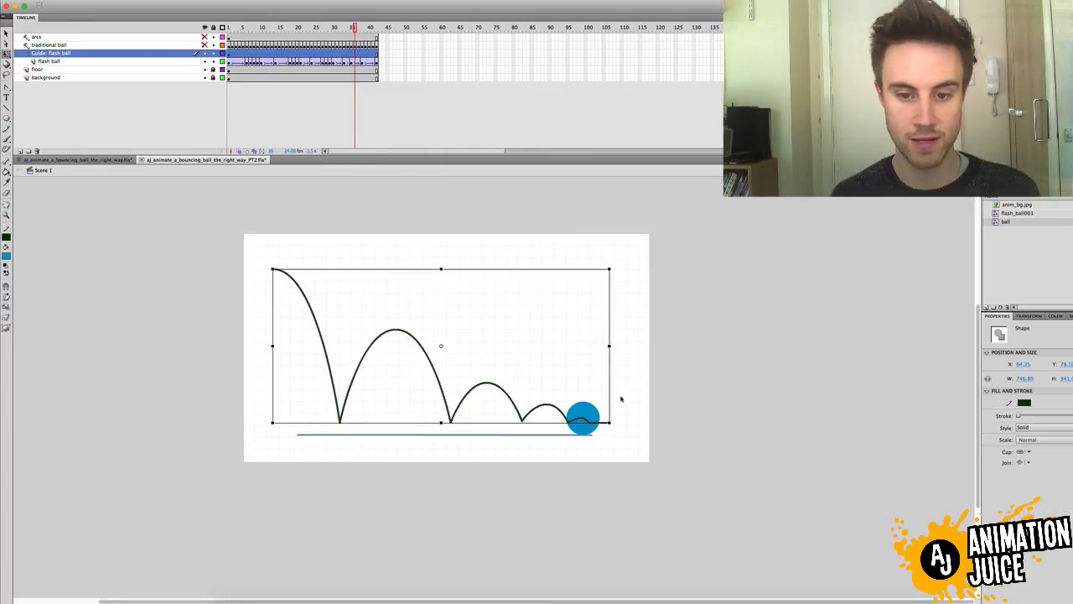
pyautogui.press('super+s')
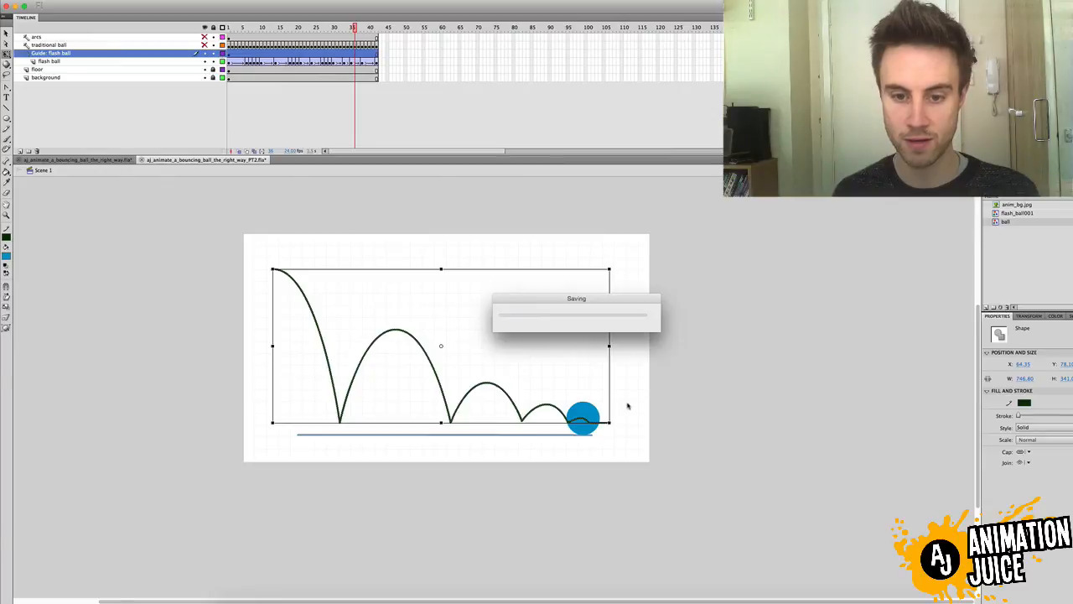
# Step: Reshape the guide path's last, smallest bounce into a lower, more symmetrical arc with the Subselection tool
pyautogui.press('a')
pyautogui.click(585, 421)
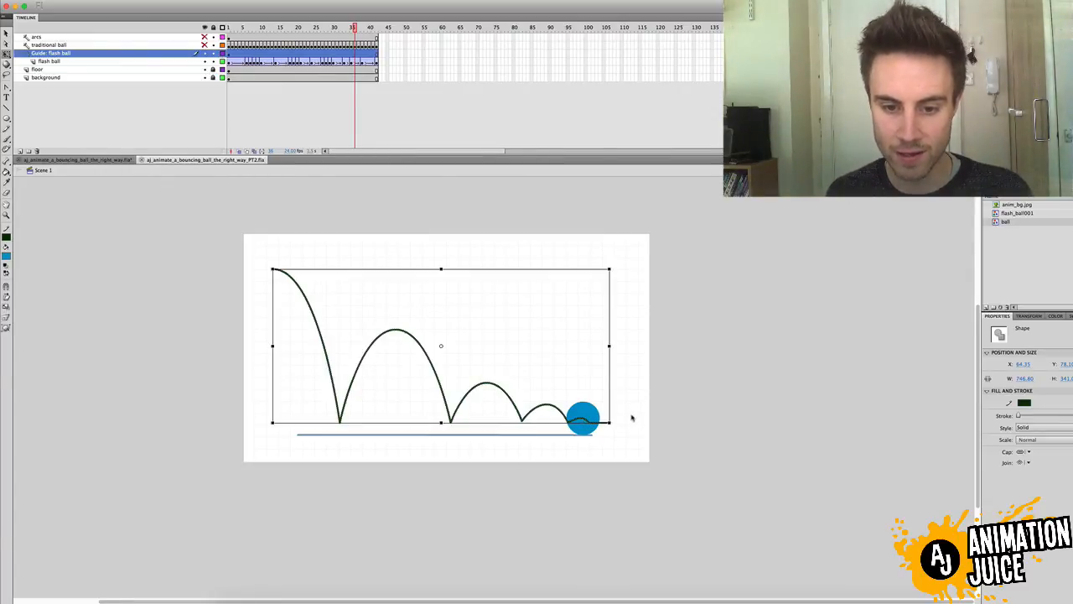
pyautogui.press('a')
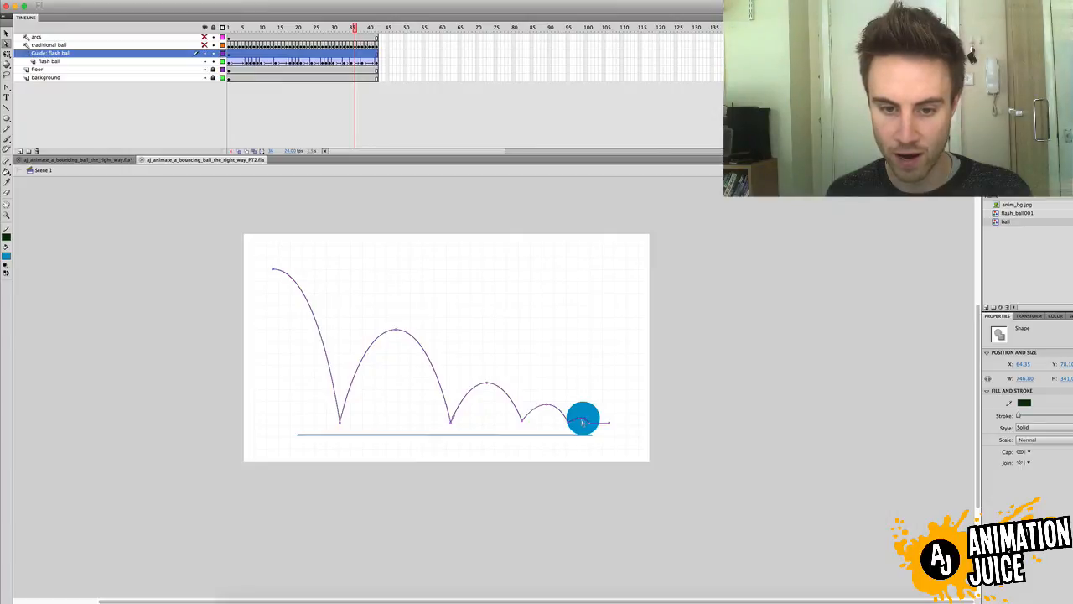
pyautogui.press('z')
pyautogui.click(581, 425)
pyautogui.click(507, 401)
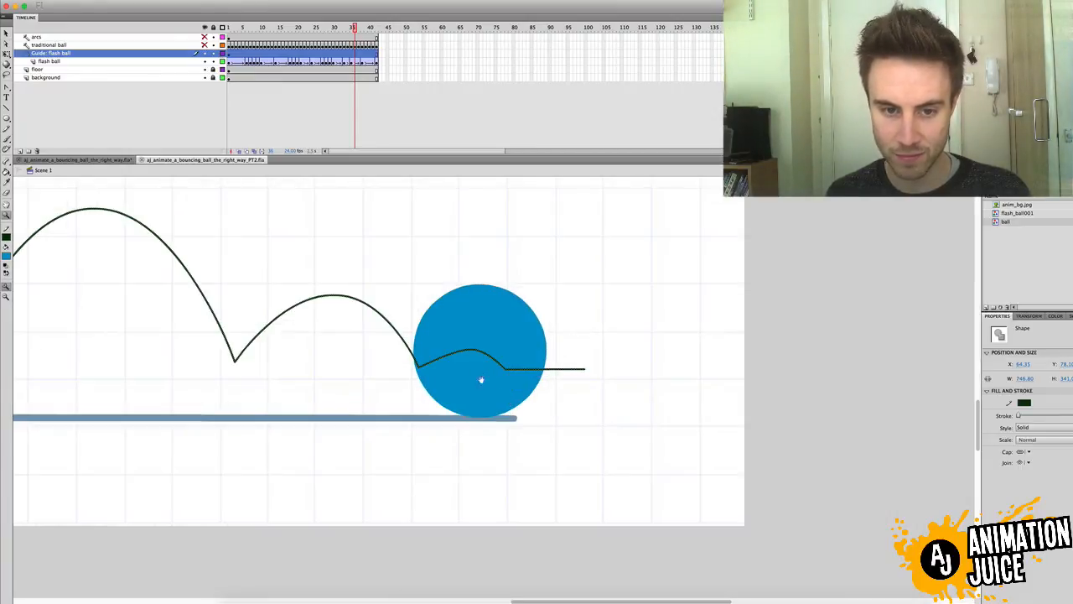
pyautogui.moveTo(482, 376); pyautogui.dragTo(548, 436)
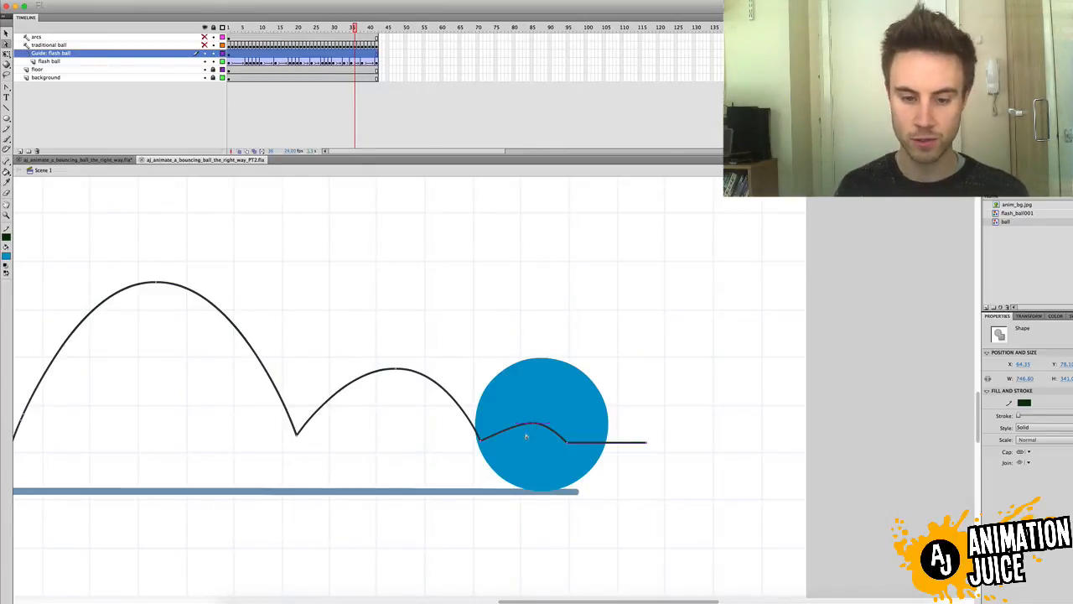
pyautogui.press('v')
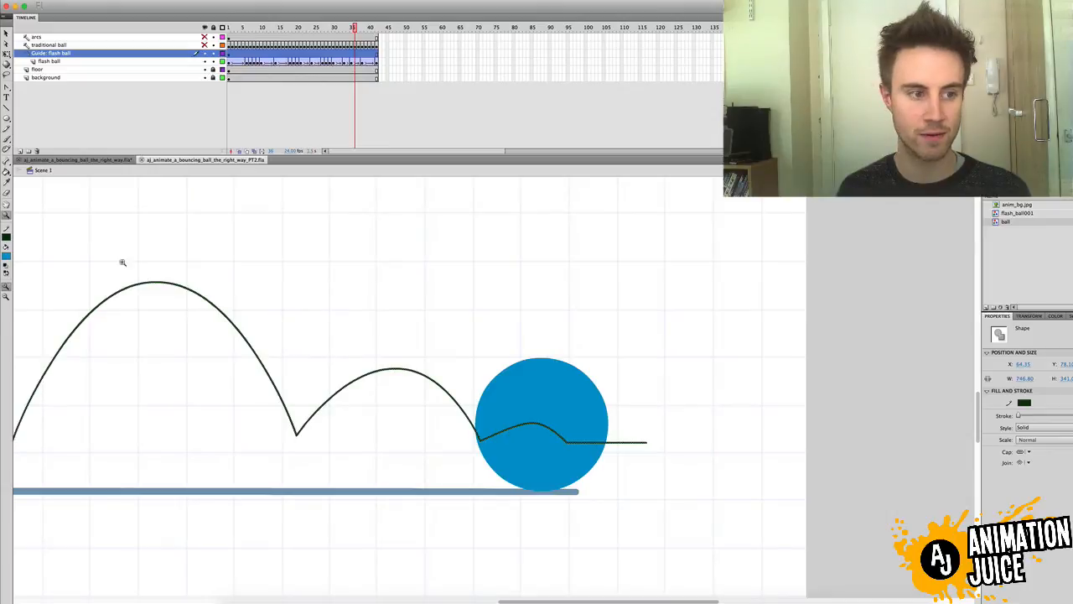
pyautogui.press('z')
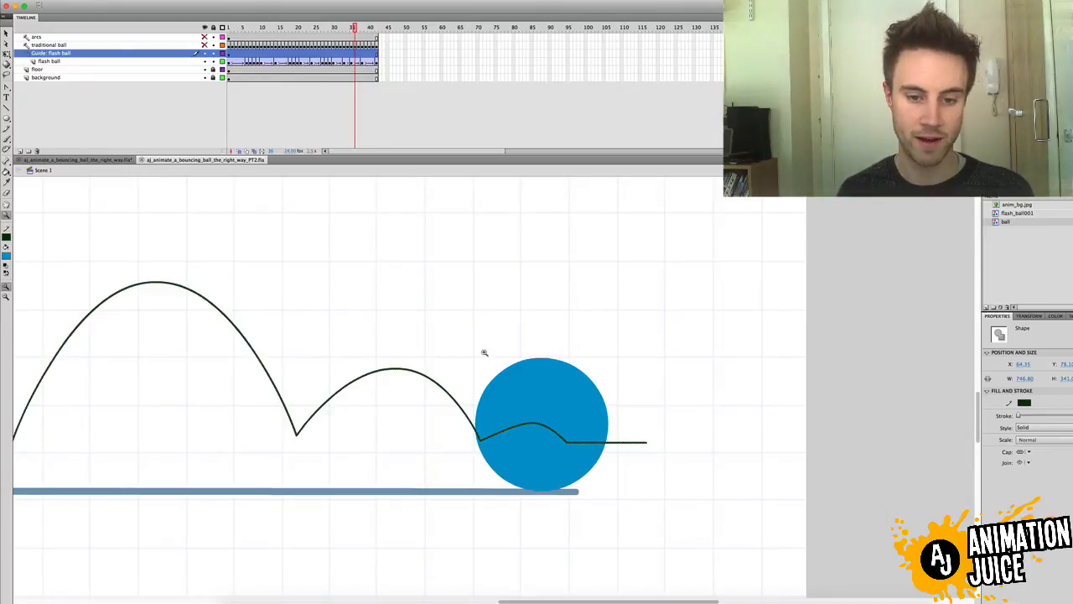
pyautogui.press('a')
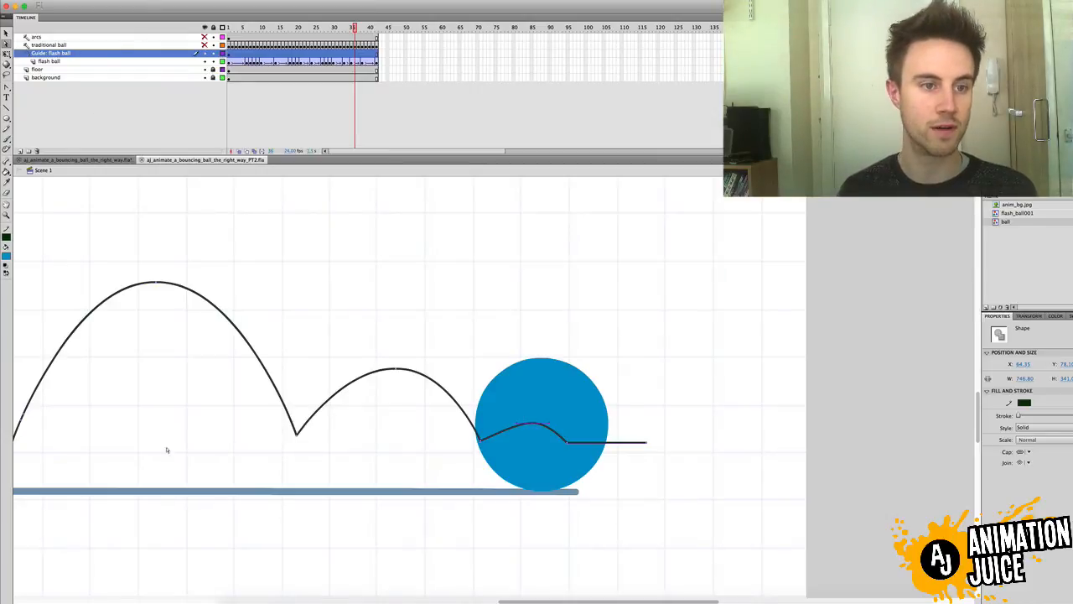
pyautogui.doubleClick(531, 428)
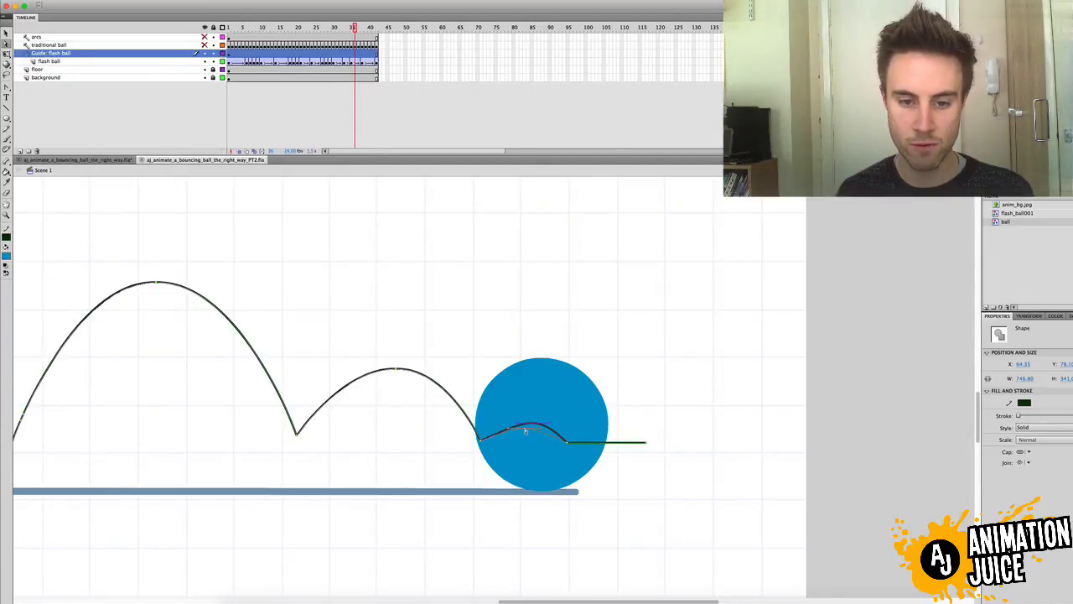
pyautogui.moveTo(525, 431); pyautogui.dragTo(524, 433)
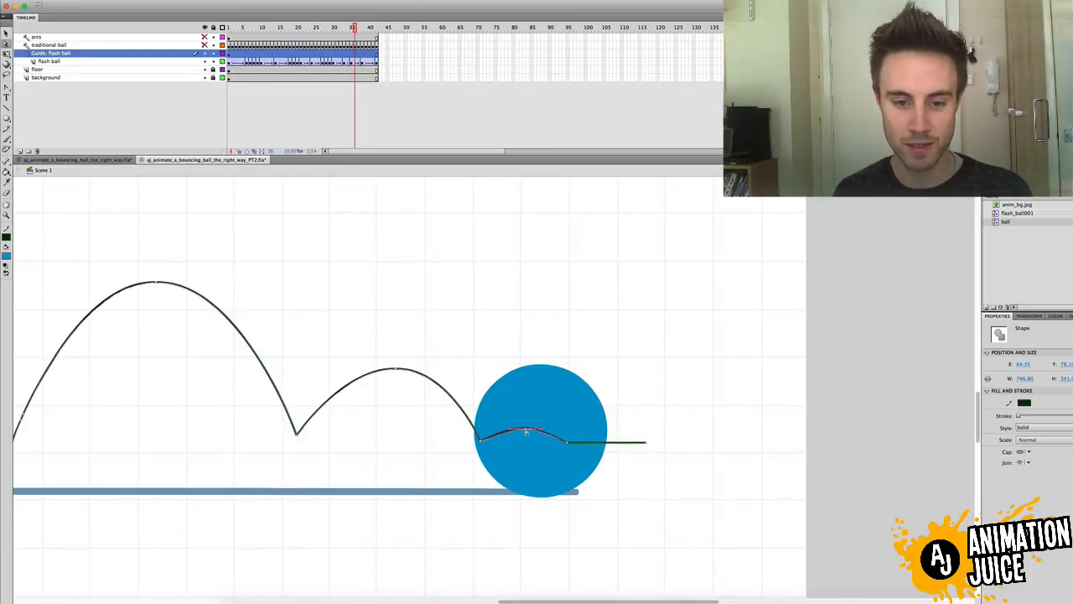
pyautogui.click(559, 431)
pyautogui.click(609, 429)
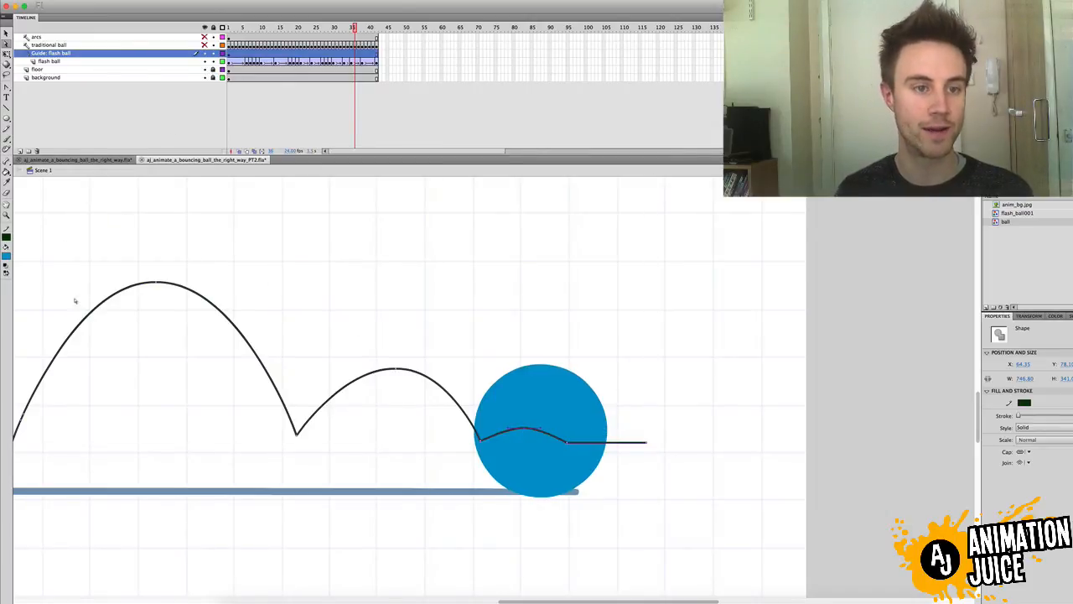
# Step: Check the ball's position on the last small bounce and flatten that bounce's guide arc further
pyautogui.click(6, 215)
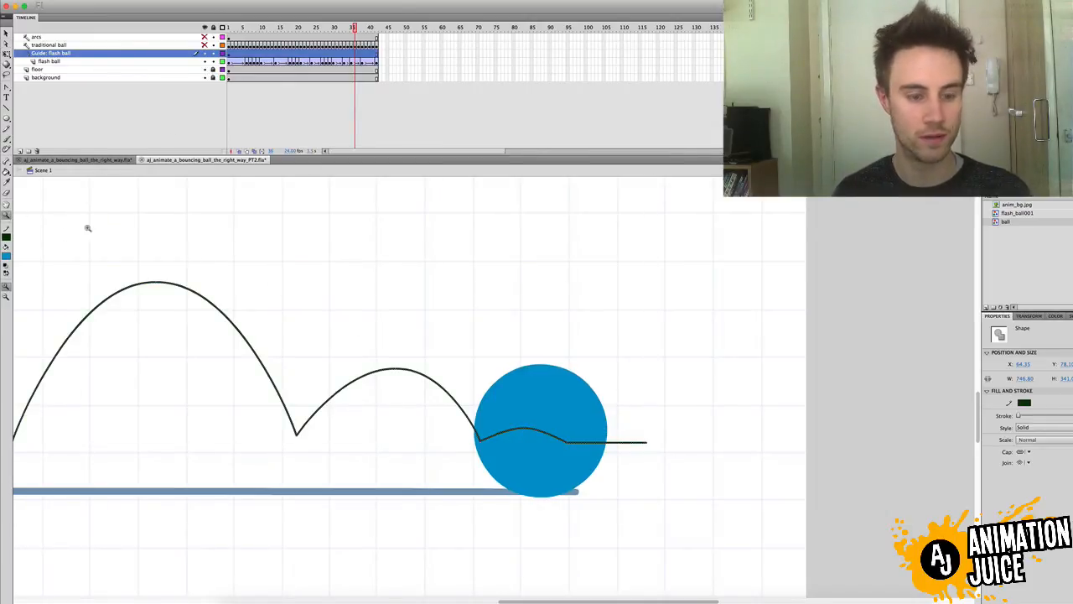
pyautogui.keyDown('alt'); pyautogui.click(391, 361); pyautogui.keyUp('alt')
pyautogui.keyDown('alt'); pyautogui.click(406, 385); pyautogui.keyUp('alt')
pyautogui.press('v')
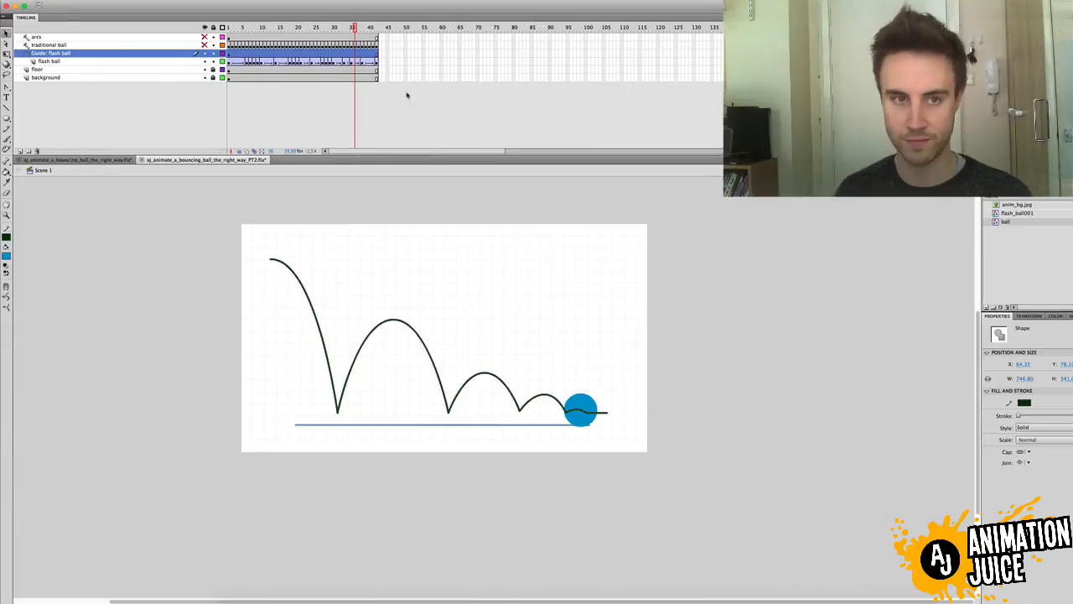
pyautogui.moveTo(335, 39); pyautogui.dragTo(352, 67)
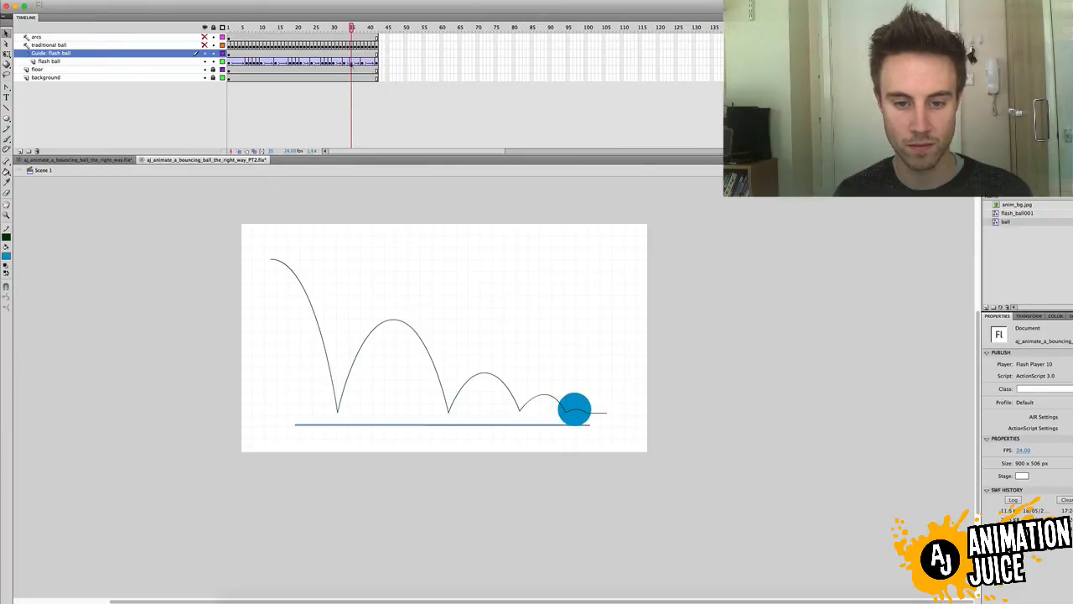
pyautogui.press('super+equal')
pyautogui.press('super+equal')
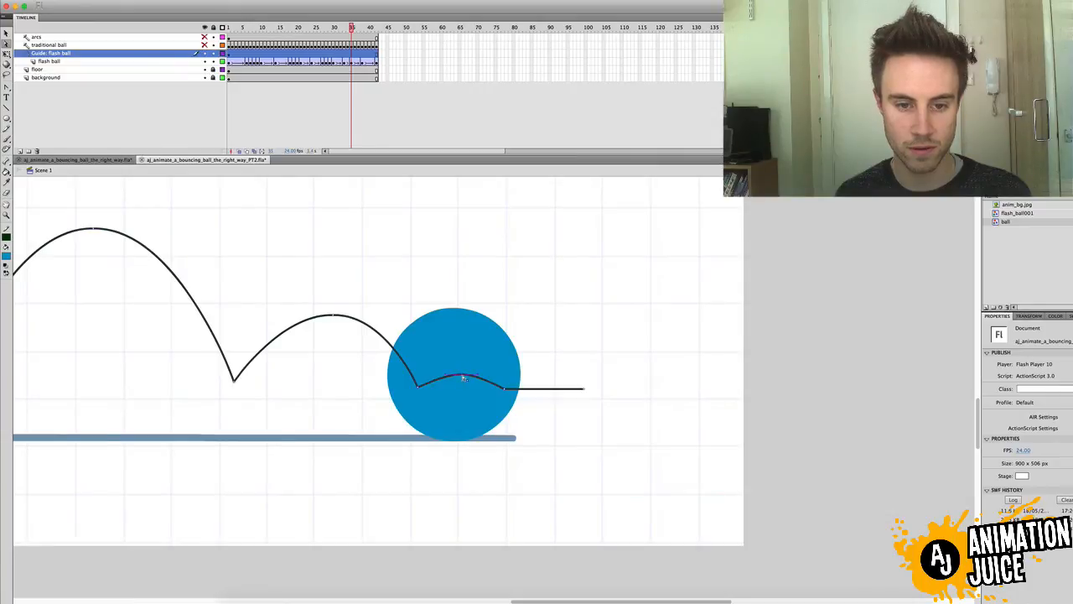
pyautogui.doubleClick(463, 378)
pyautogui.click(428, 240)
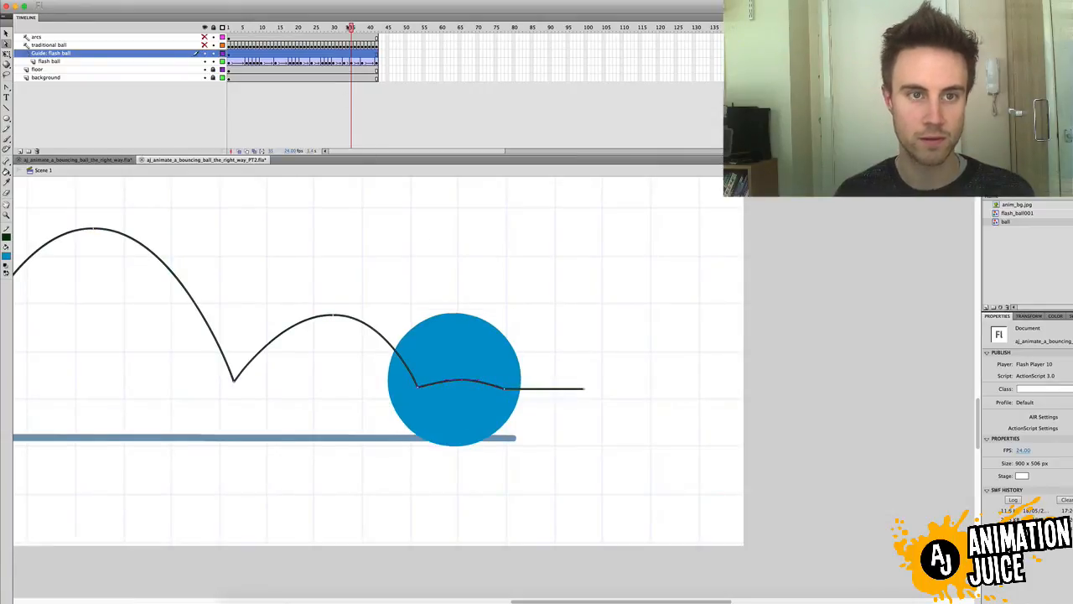
# Step: Raise the peak of the flattened last bounce slightly on the motion guide
pyautogui.moveTo(351, 60); pyautogui.dragTo(352, 30)
pyautogui.doubleClick(476, 381)
pyautogui.click(465, 385)
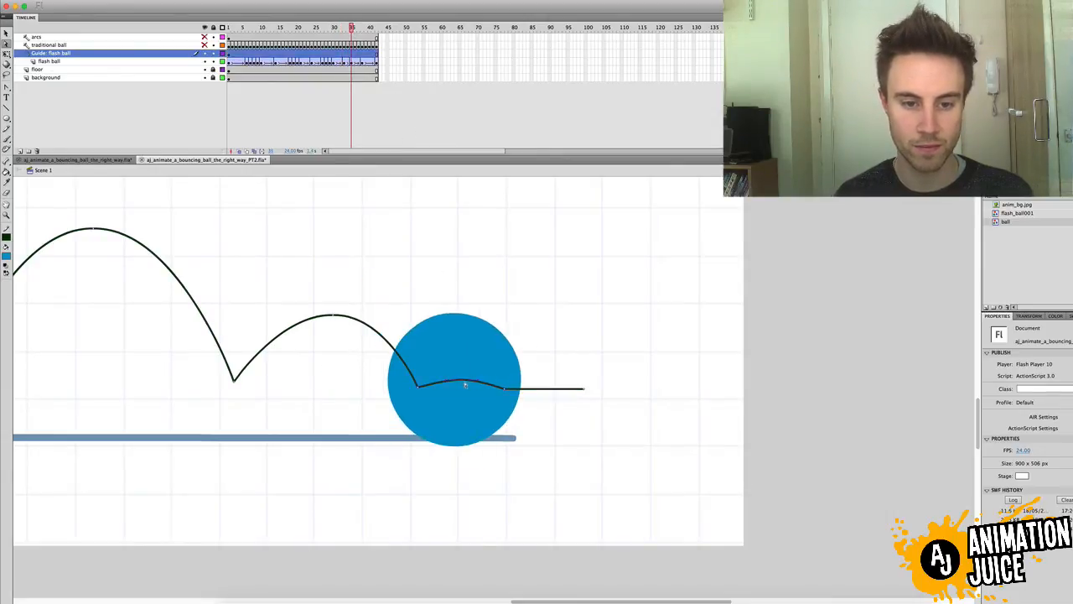
pyautogui.click(462, 381)
pyautogui.click(428, 194)
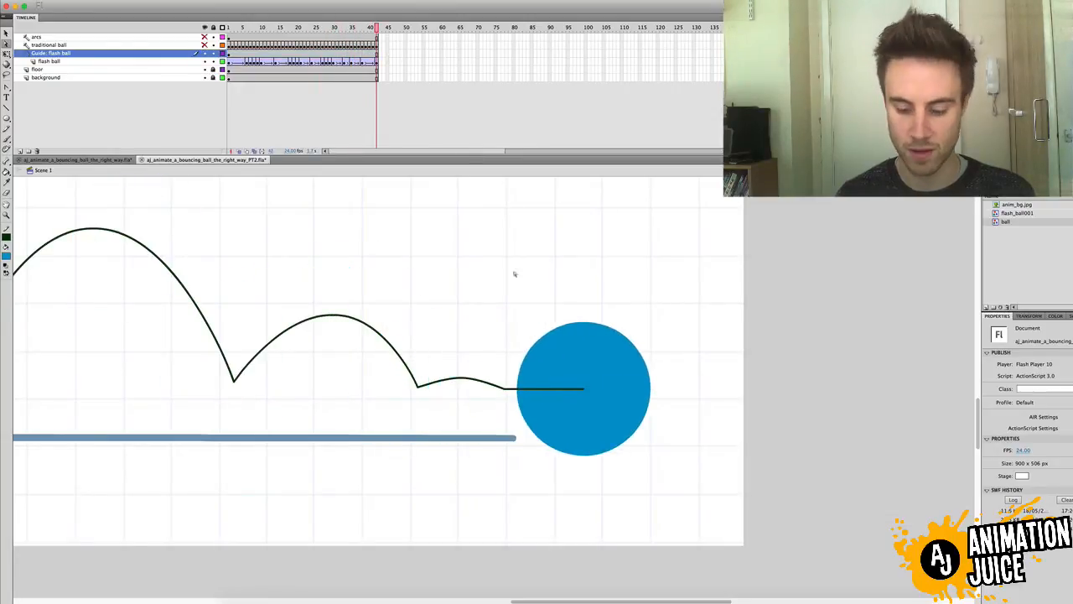
# Step: Play the animation from the first frame to examine how the ball moves through the last bounces
pyautogui.press('z')
pyautogui.keyDown('alt'); pyautogui.click(498, 395); pyautogui.keyUp('alt')
pyautogui.keyDown('alt'); pyautogui.click(498, 395); pyautogui.keyUp('alt')
pyautogui.press('v')
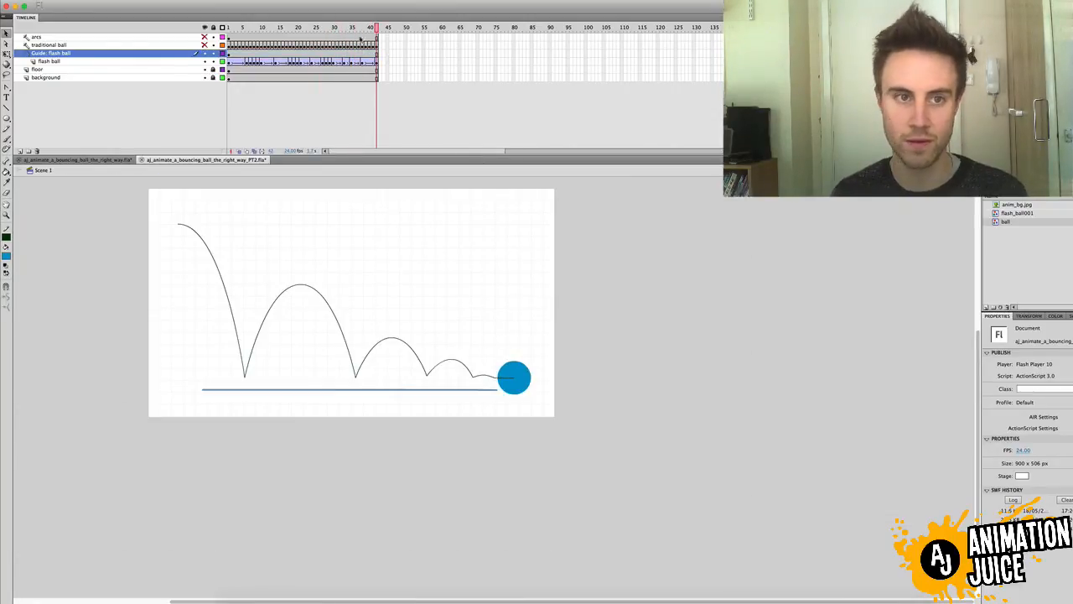
pyautogui.moveTo(365, 31); pyautogui.dragTo(229, 29)
pyautogui.press('Return')
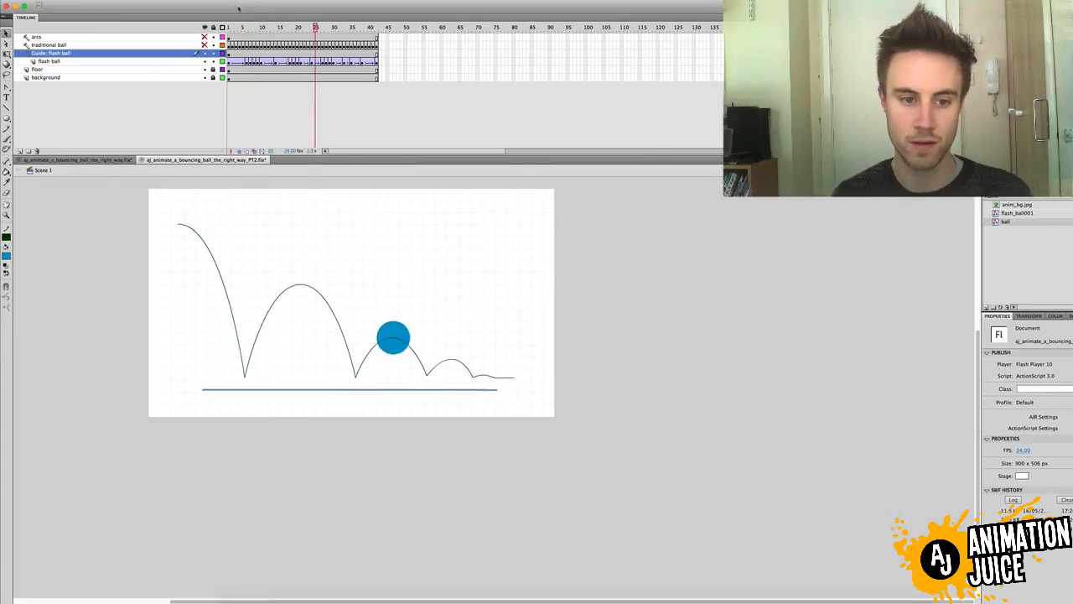
pyautogui.press('Return')
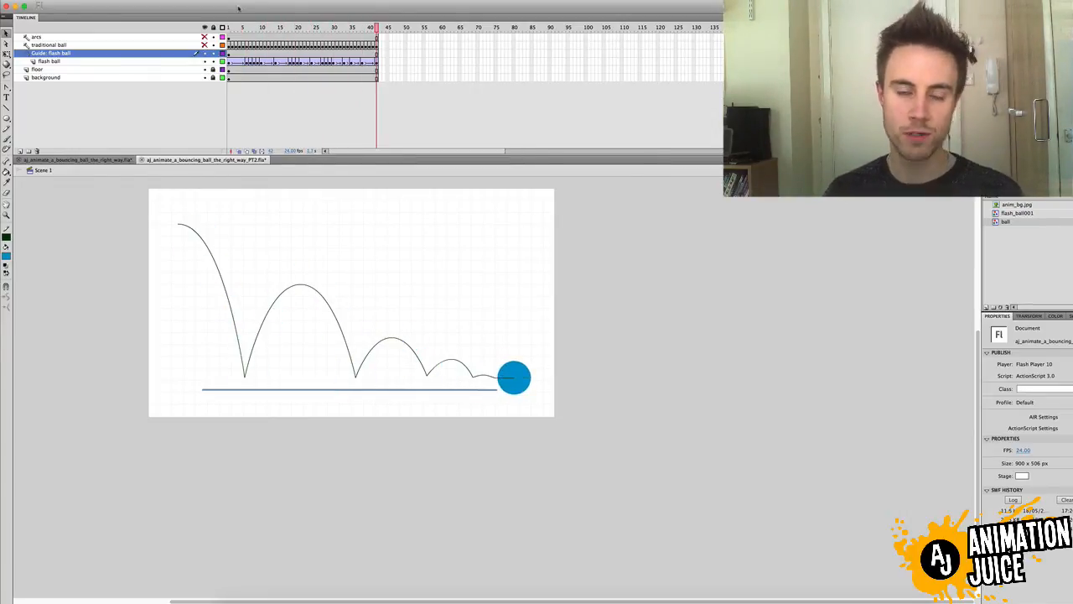
pyautogui.press('Return')
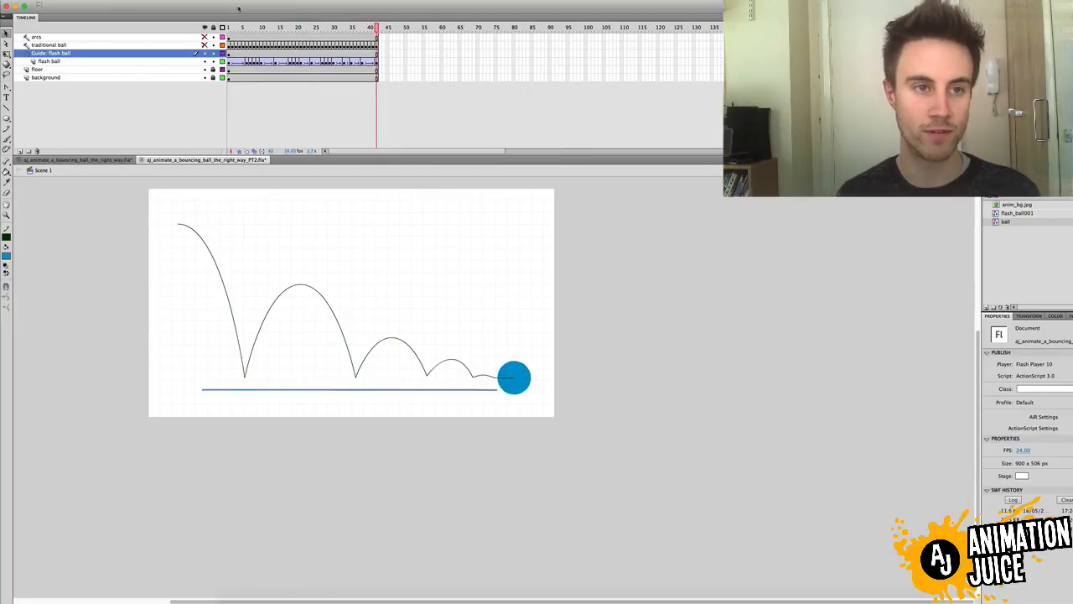
# Step: Inspect the ball's spacing across the whole timeline with onion skinning, turn it off, and replay the animation
pyautogui.click(230, 28)
pyautogui.click(238, 151)
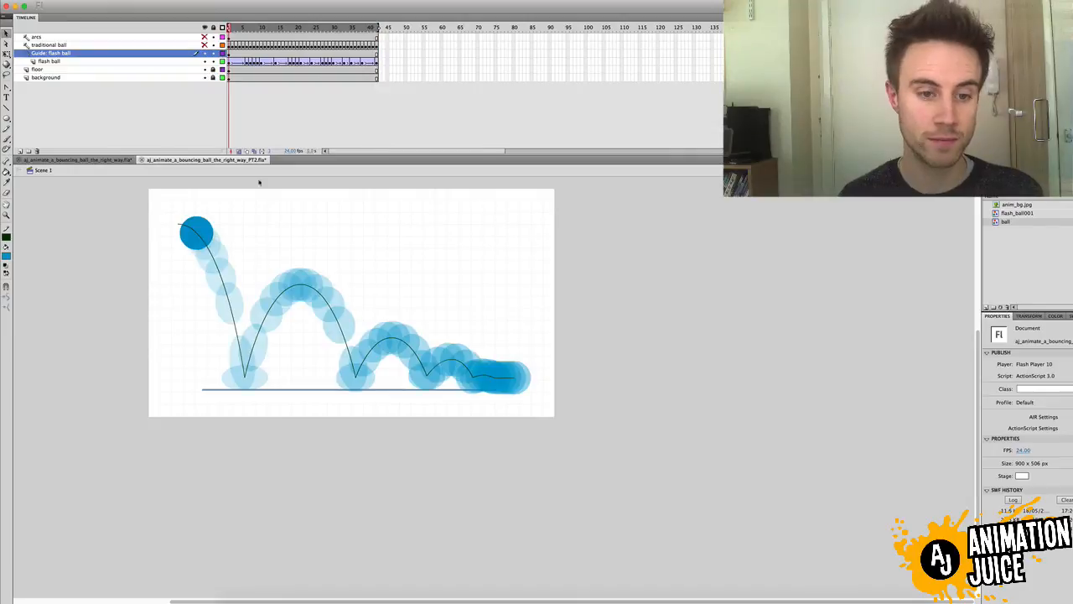
pyautogui.click(239, 152)
pyautogui.click(239, 152)
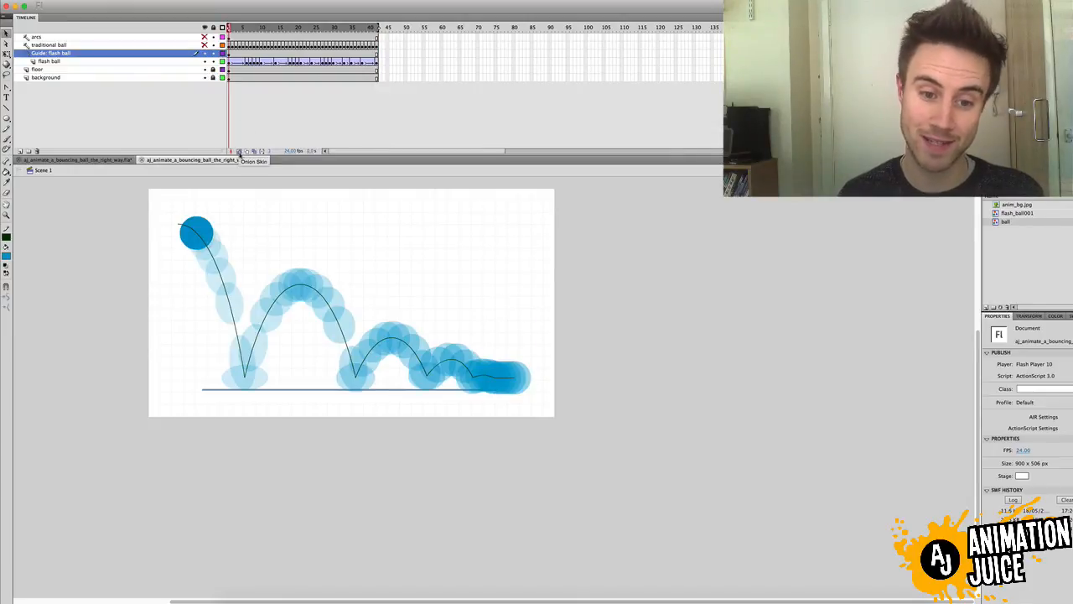
pyautogui.click(239, 151)
pyautogui.moveTo(323, 27); pyautogui.dragTo(377, 40)
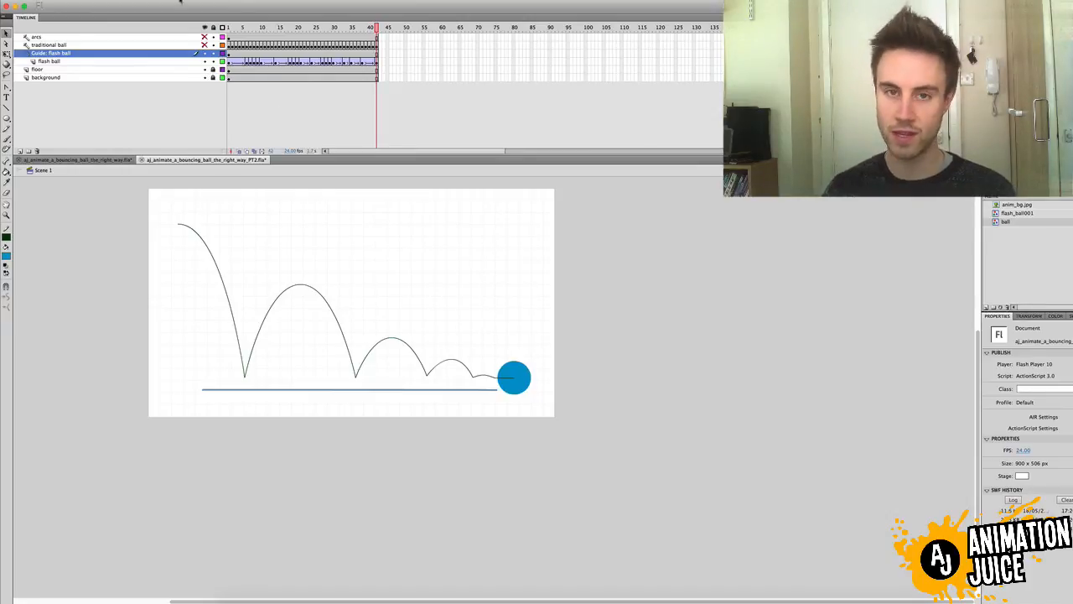
pyautogui.press('Return')
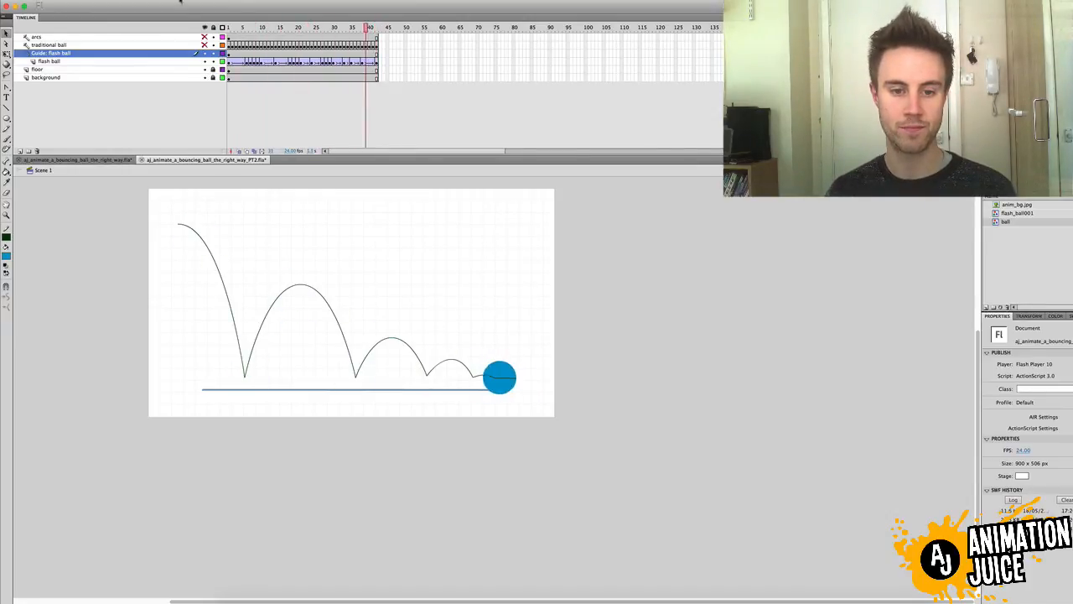
# Step: Move the flash ball layer's final keyframe to frame 45 to lengthen the closing roll
pyautogui.click(394, 57)
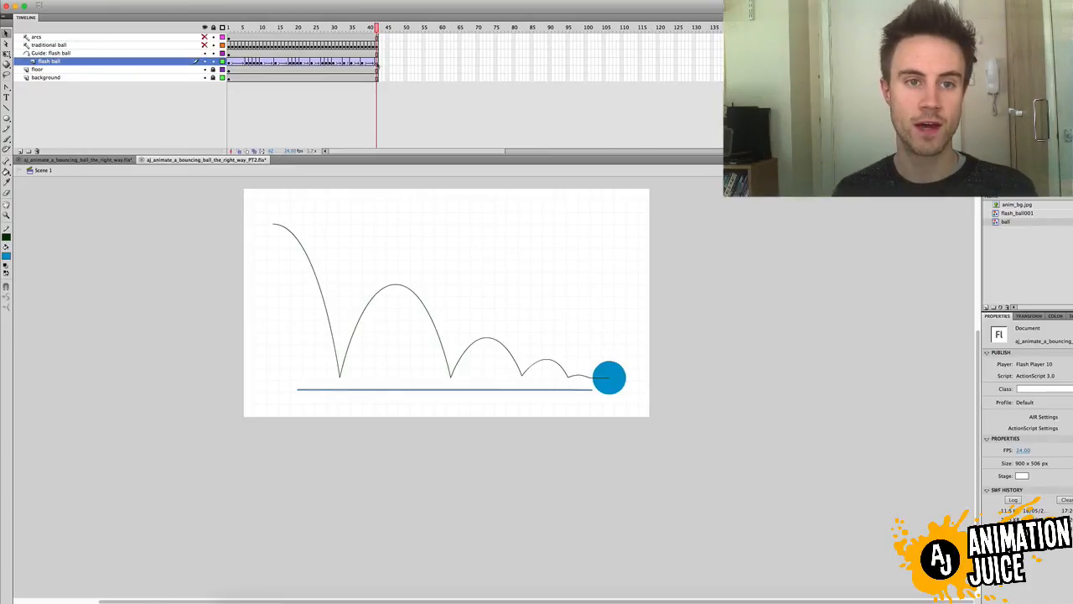
pyautogui.click(378, 62)
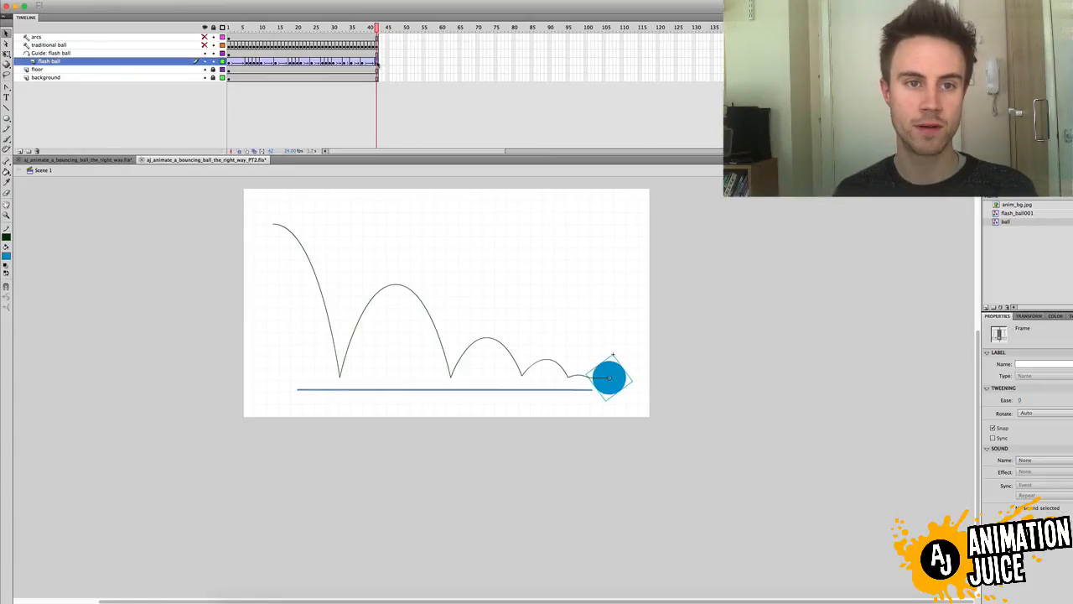
pyautogui.moveTo(382, 65); pyautogui.dragTo(388, 62)
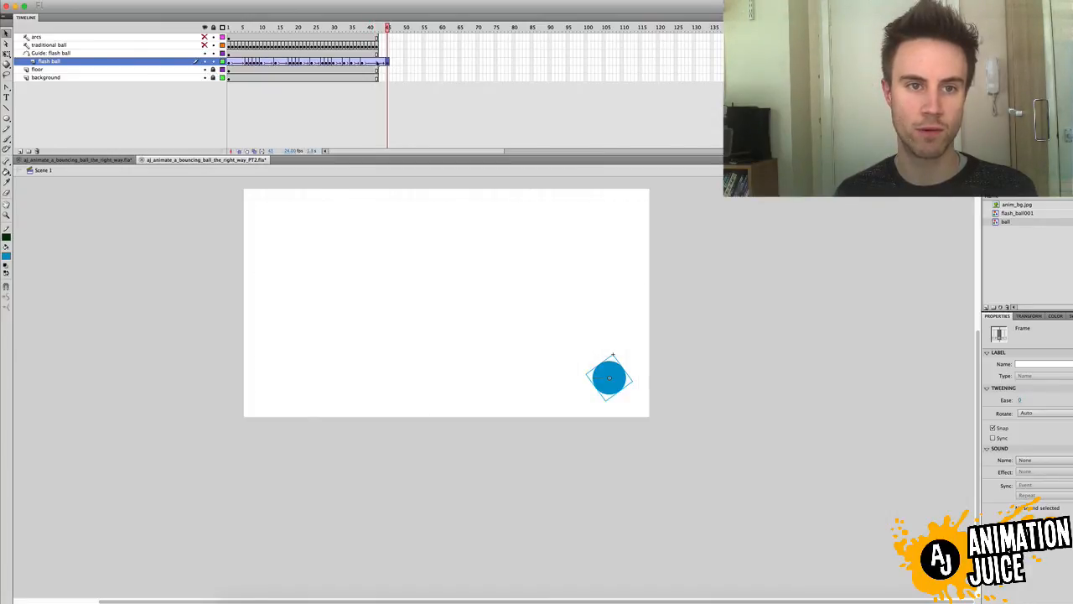
# Step: Set the ease of the flash ball's final rolling tween to 100 and check its spacing with onion skinning
pyautogui.click(377, 75)
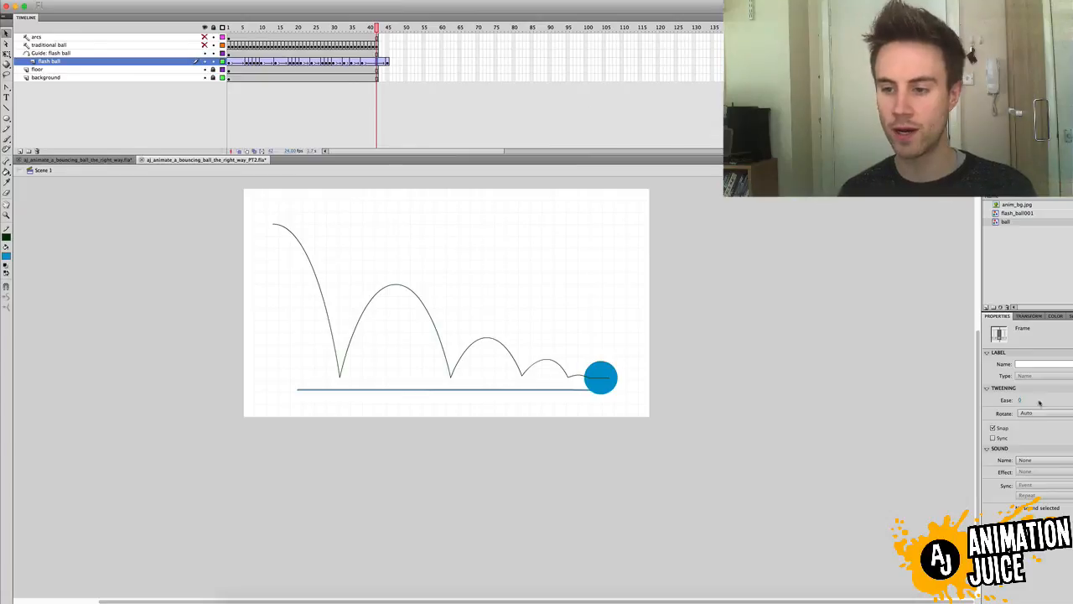
pyautogui.press('Return')
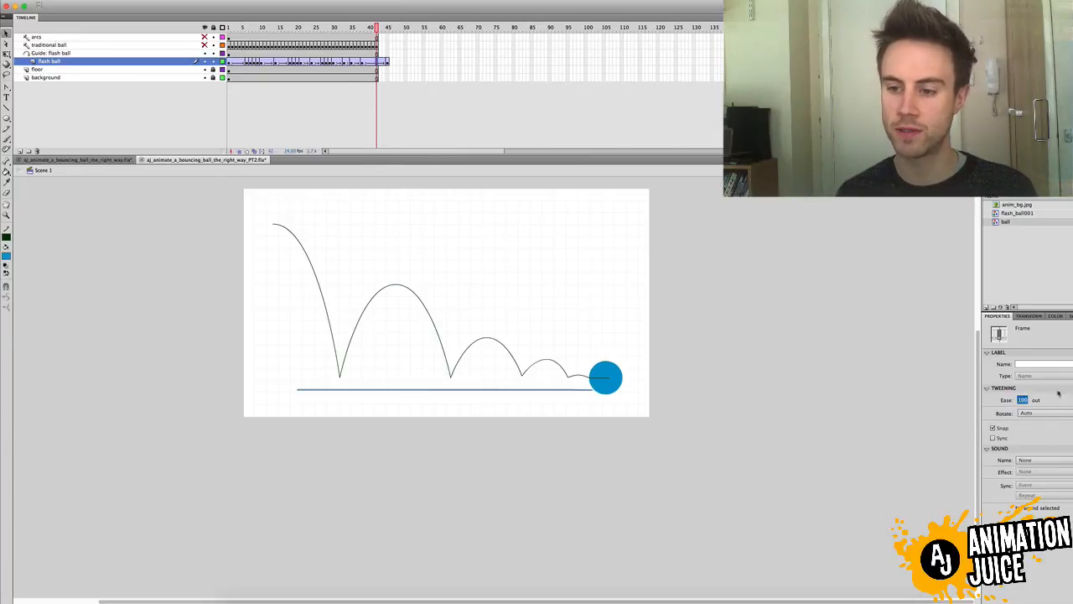
pyautogui.click(240, 151)
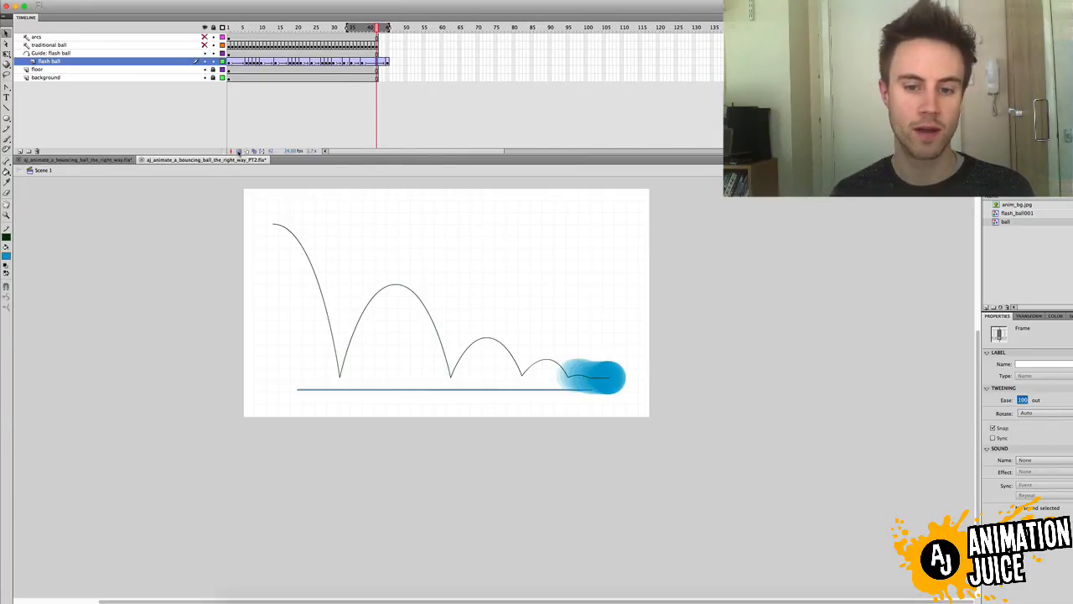
pyautogui.click(240, 151)
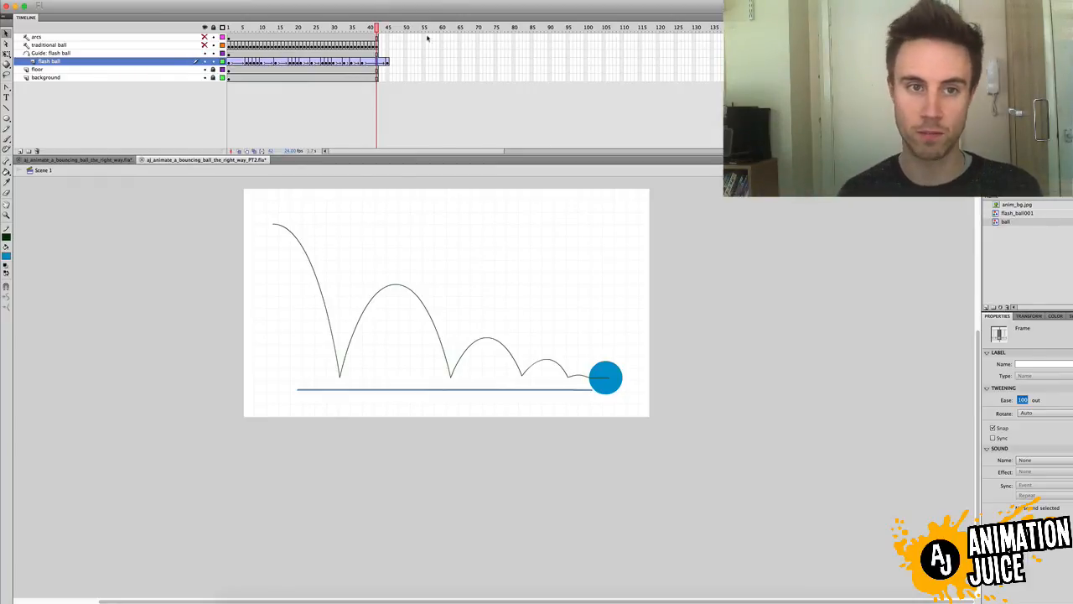
# Step: Extend the other layers to frame 45, return to the first frame and test the movie
pyautogui.moveTo(377, 27); pyautogui.dragTo(153, 23)
pyautogui.press('super+Return')
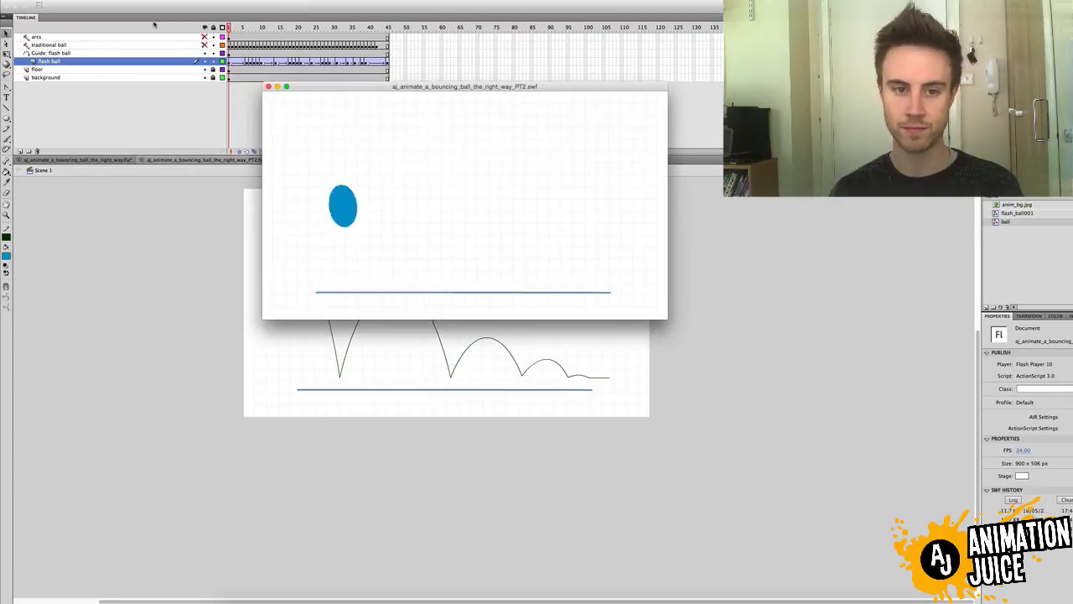